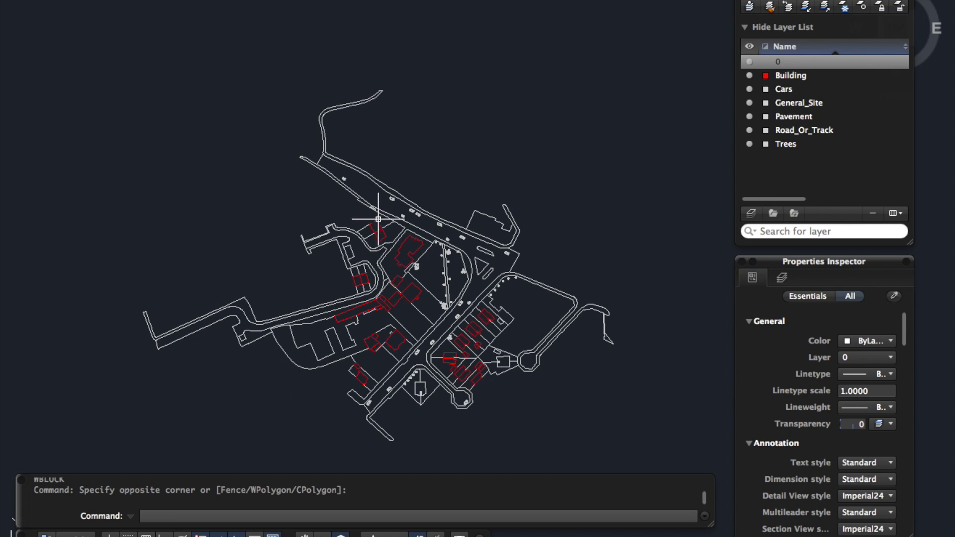
# - Examine the site plan's roads, cars, trees and buildings up close and as a whole
pyautogui.scroll(2, 381, 347)
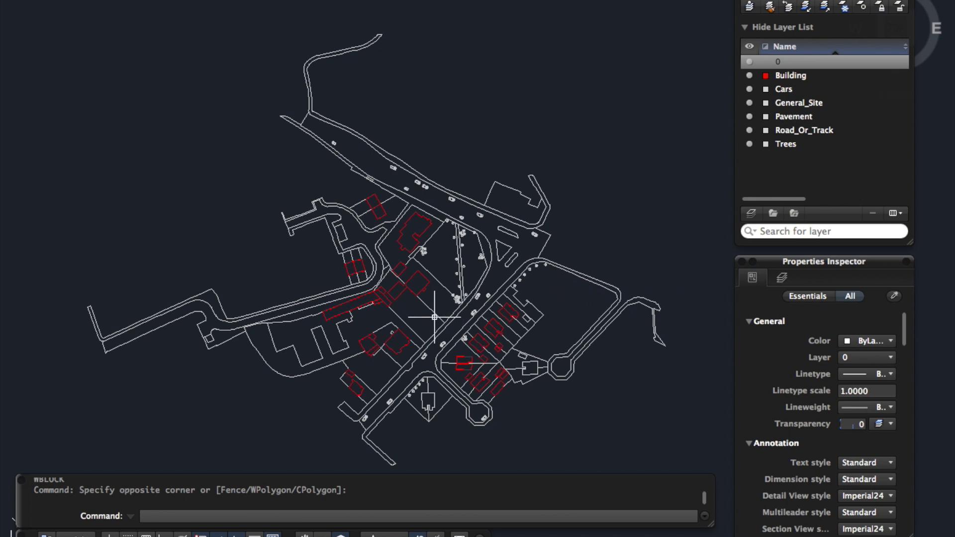
pyautogui.scroll(7, 444, 319)
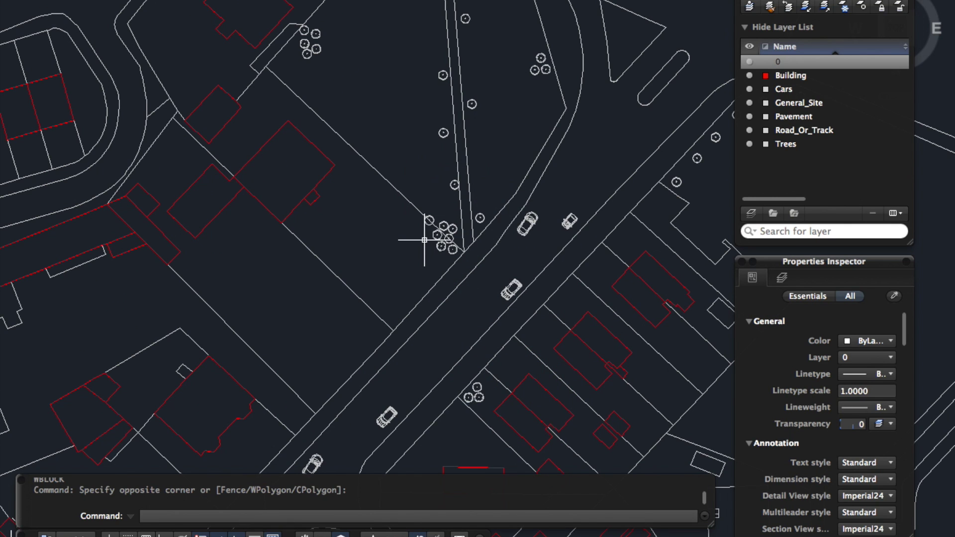
pyautogui.scroll(1, 424, 240)
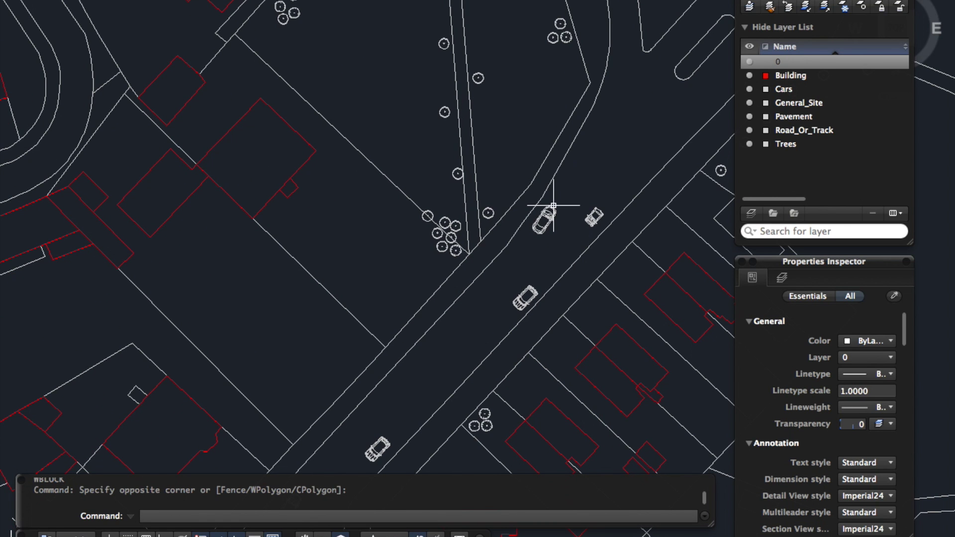
pyautogui.scroll(-2, 520, 291)
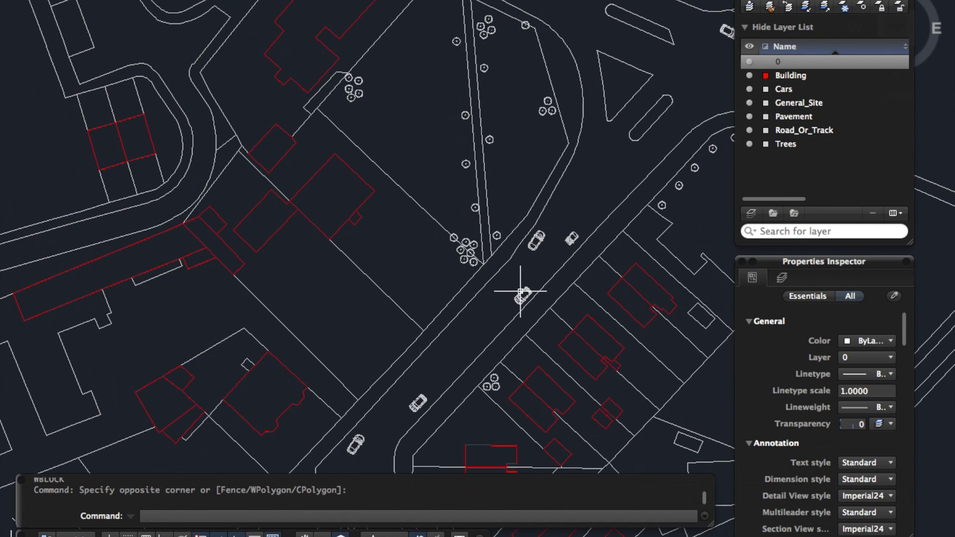
pyautogui.scroll(-1, 477, 204)
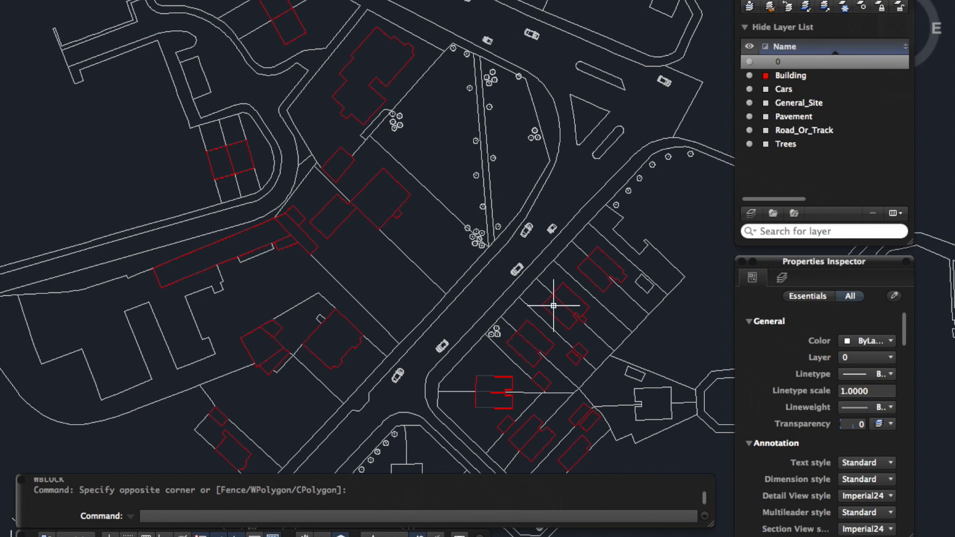
pyautogui.scroll(-3, 463, 298)
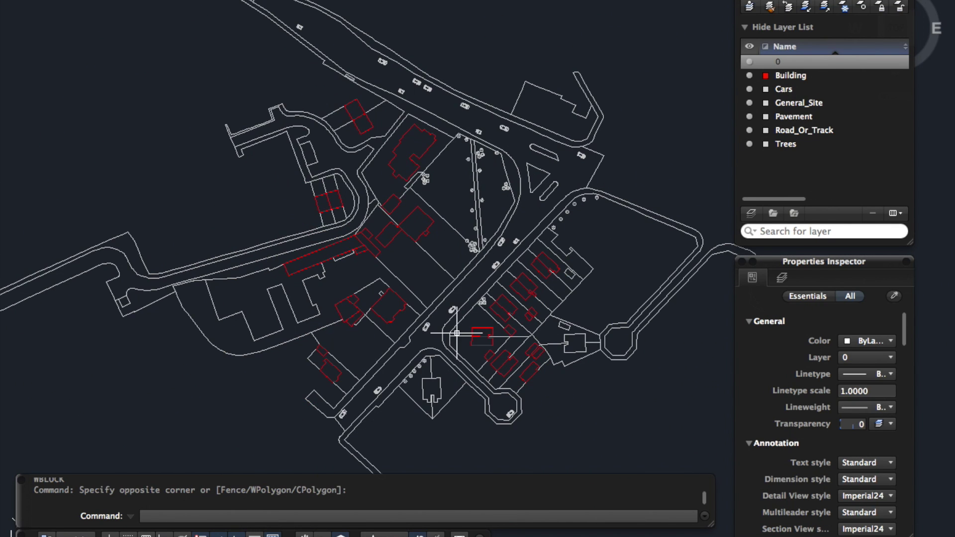
pyautogui.scroll(-3, 522, 276)
pyautogui.moveTo(542, 271); pyautogui.dragTo(545, 269, button='middle')
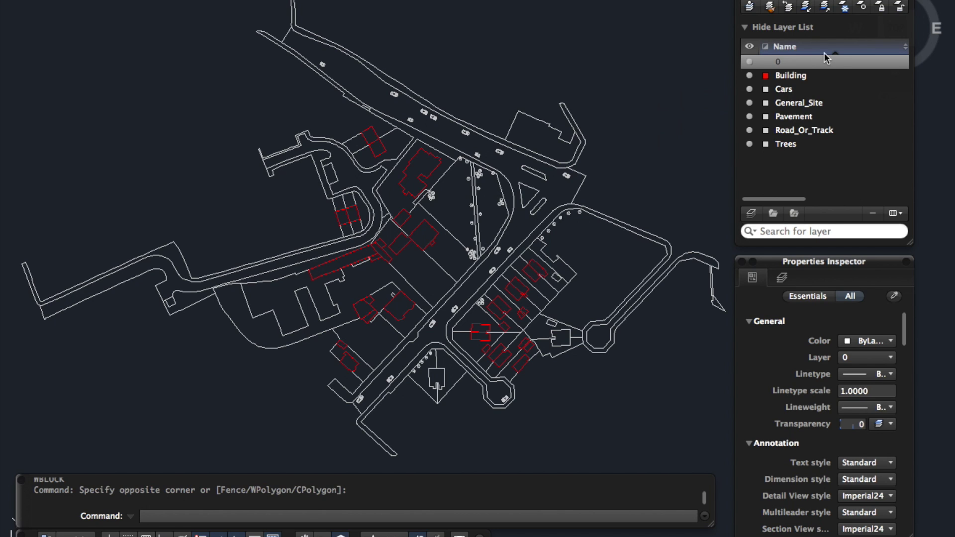
# - Isolate the Building layer by picking one of the red building outlines
pyautogui.click(789, 76)
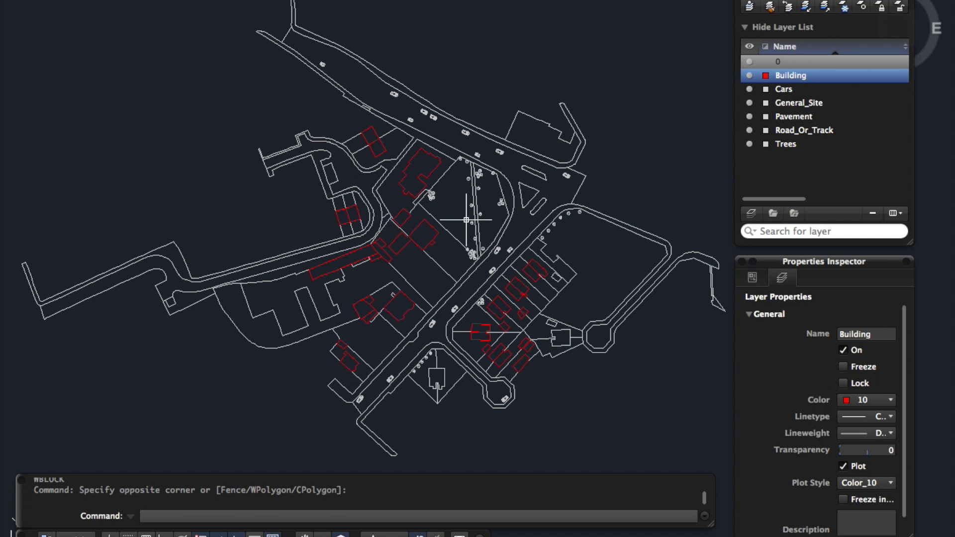
pyautogui.scroll(-3, 515, 162)
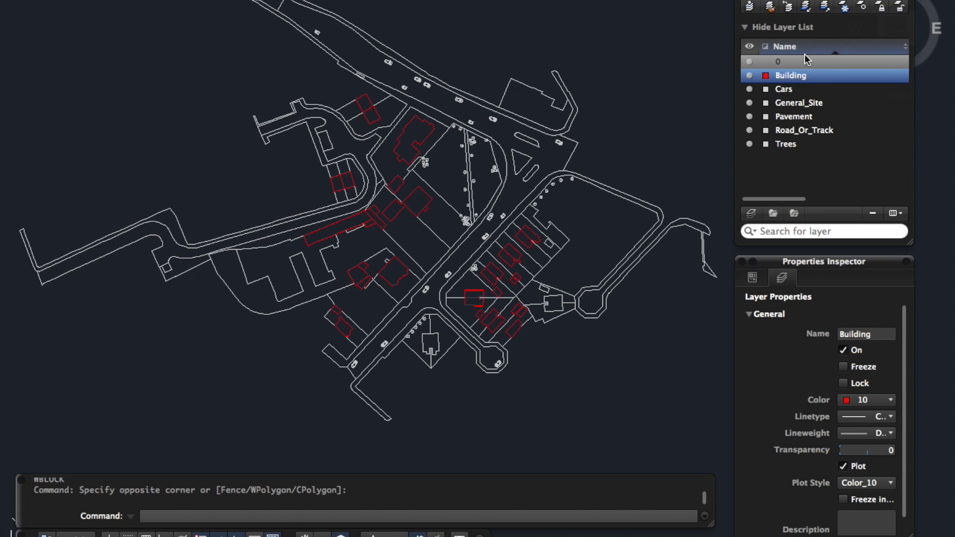
pyautogui.click(804, 11)
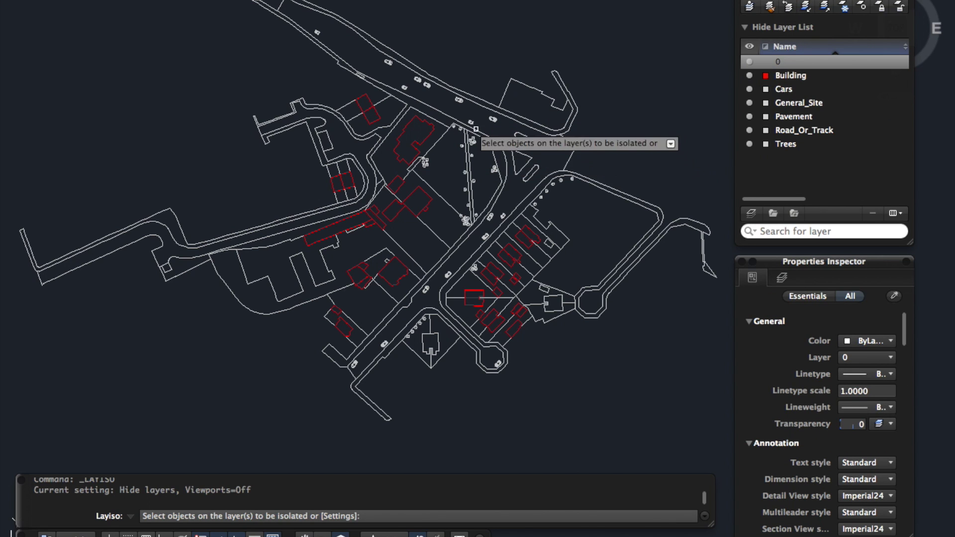
pyautogui.click(414, 120)
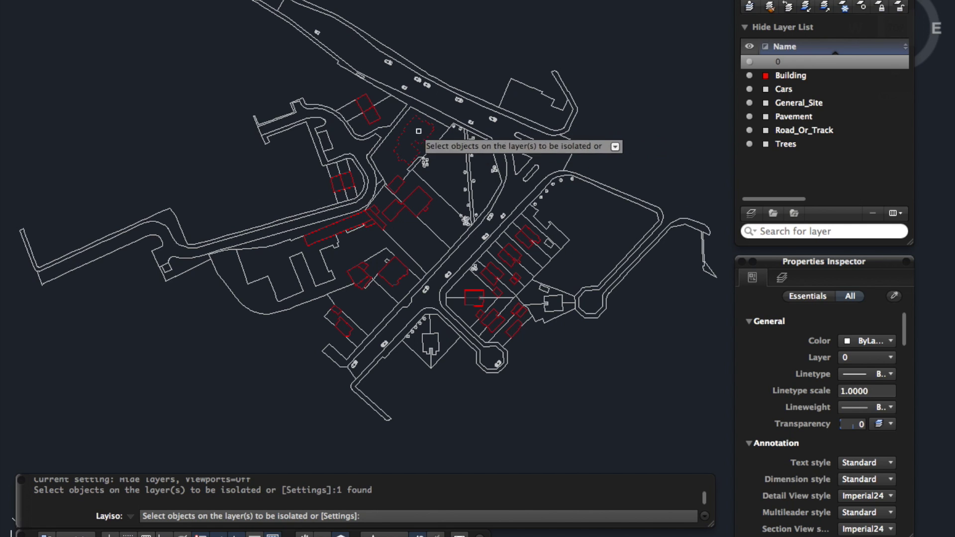
pyautogui.press('Return')
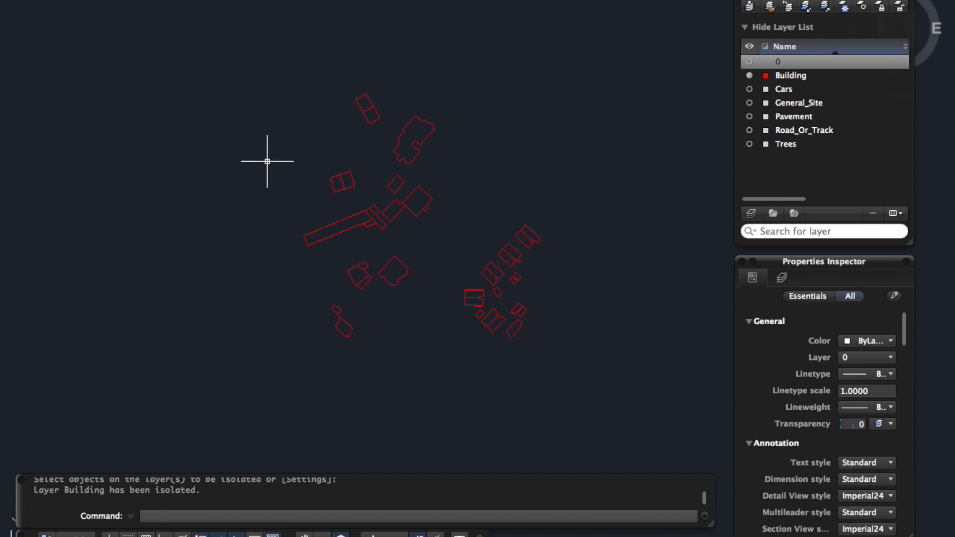
# - Select all the isolated building outlines and start the Write Block command (WBLOCK) on them
pyautogui.click(225, 59)
pyautogui.moveTo(308, 98); pyautogui.dragTo(559, 386)
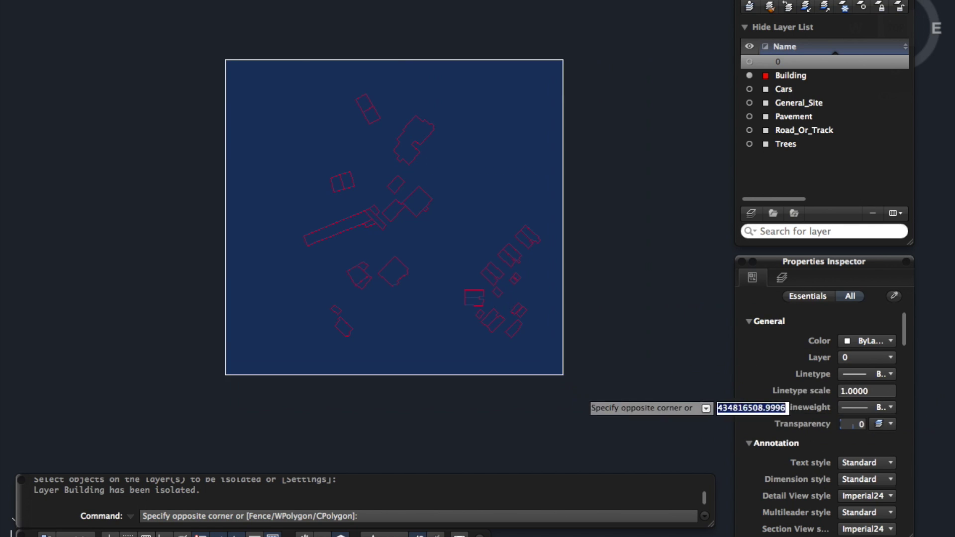
pyautogui.click(547, 388)
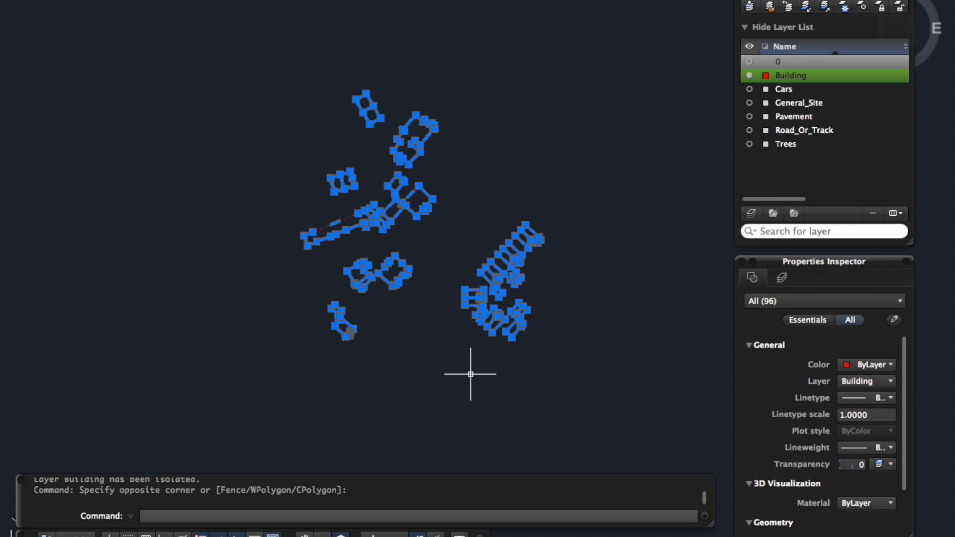
pyautogui.write('qw')
pyautogui.press('BackSpace')
pyautogui.press('BackSpace')
pyautogui.write('w')
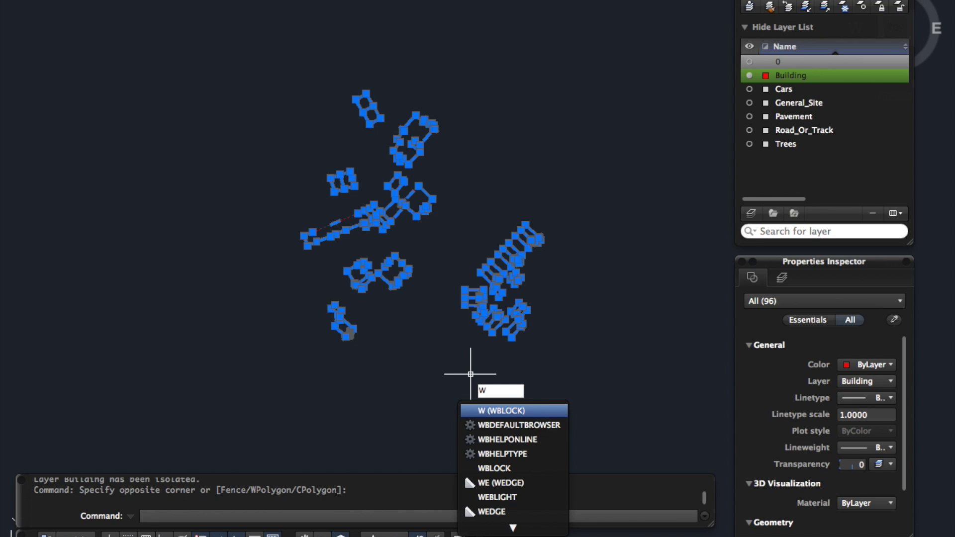
pyautogui.press('Return')
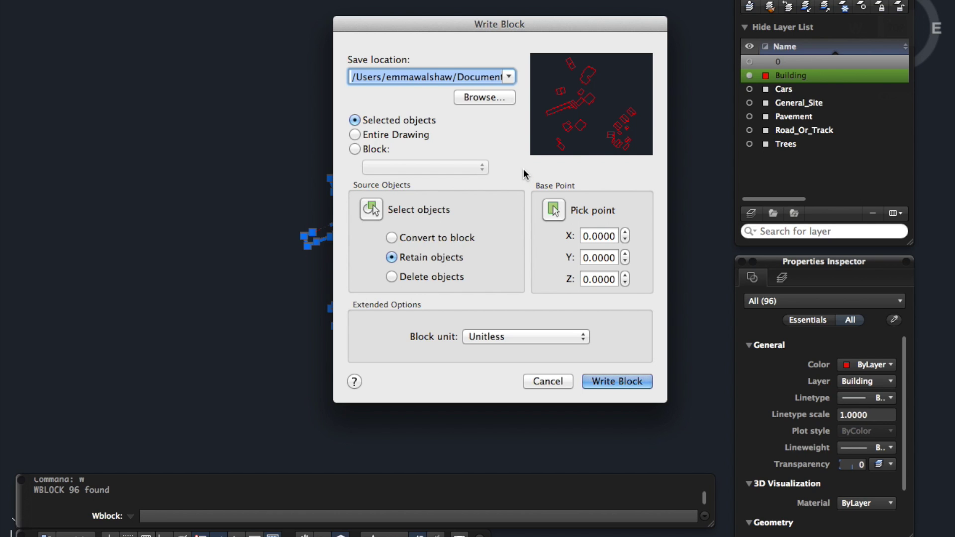
# - Set the block's save location to the Exported Blocks folder as "buildings _ 2" in AutoCAD 2000/LT2000 Drawing format
pyautogui.click(485, 97)
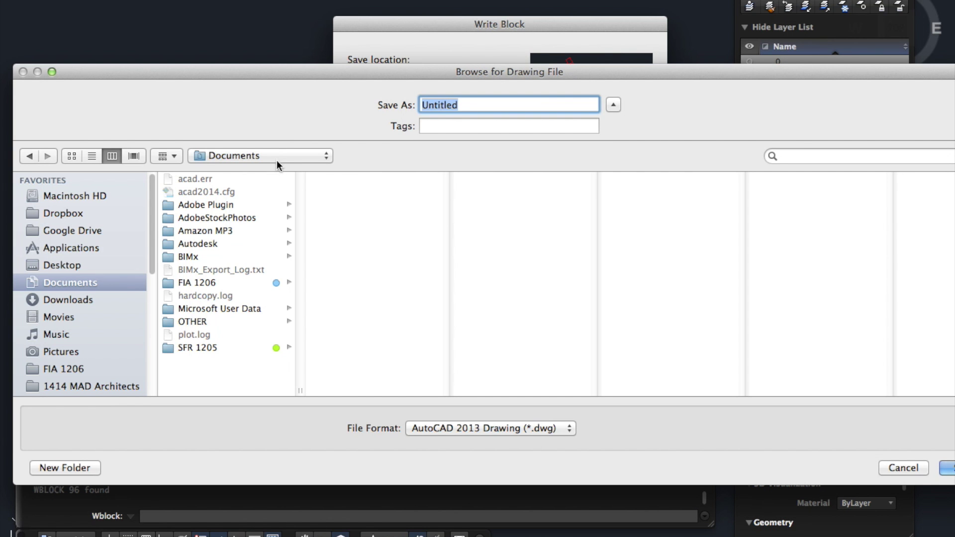
pyautogui.click(277, 159)
pyautogui.click(299, 249)
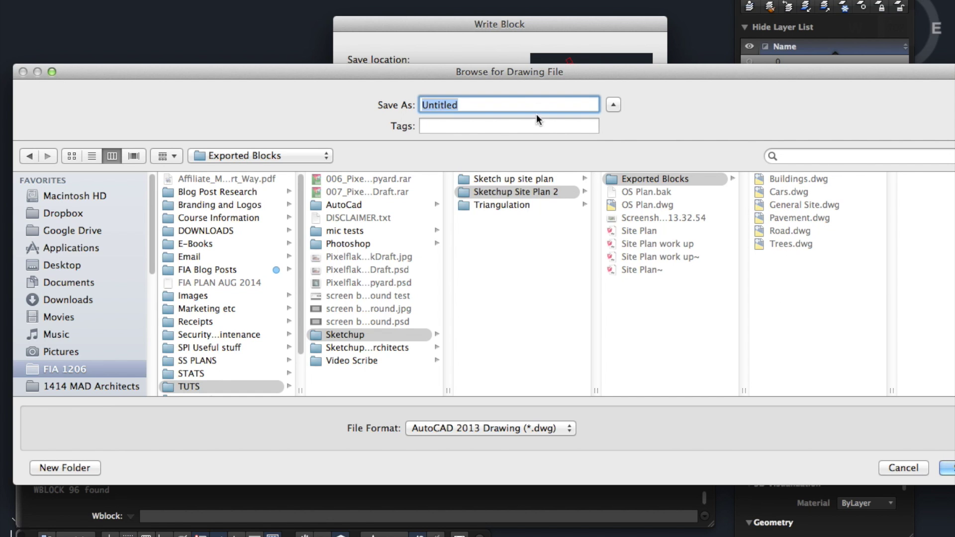
pyautogui.write('buildings _ 2')
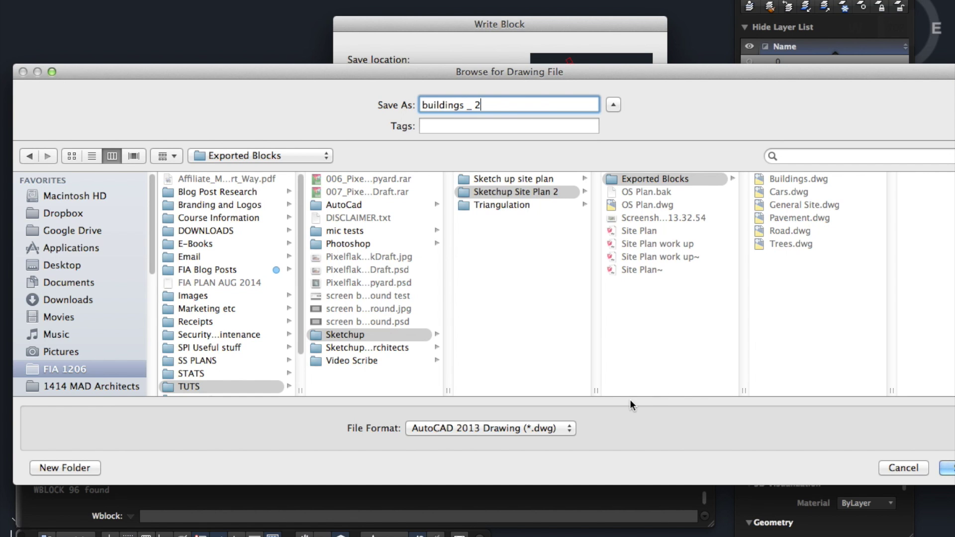
pyautogui.click(511, 431)
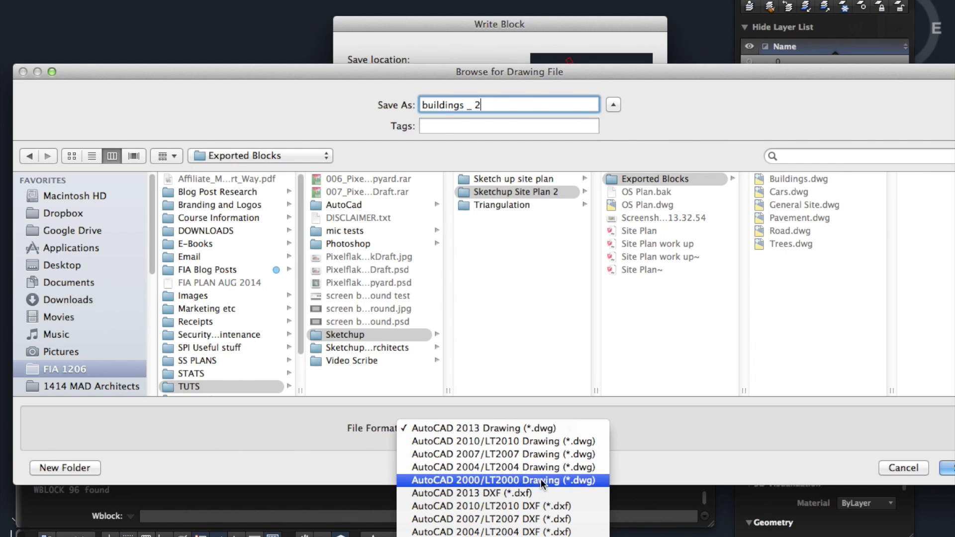
pyautogui.press('Escape')
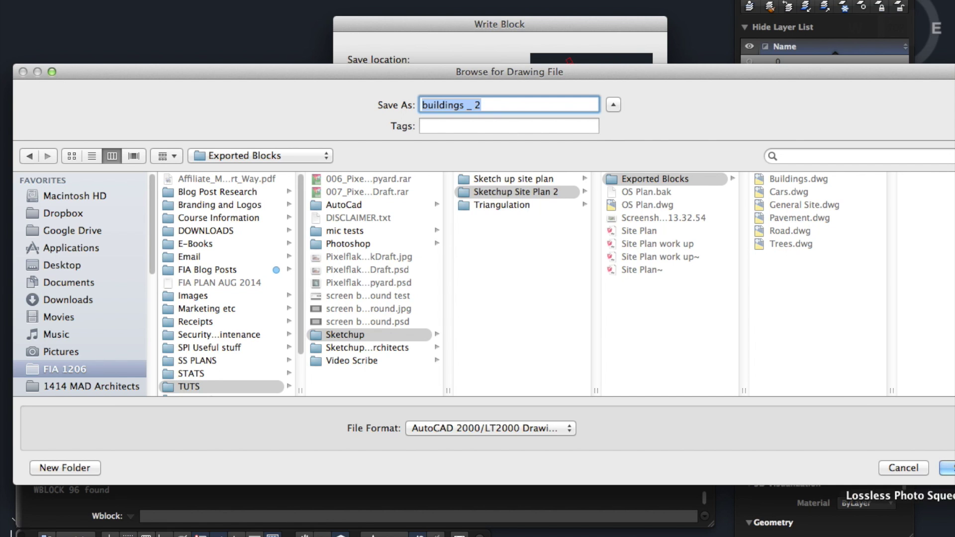
pyautogui.moveTo(954, 484)
pyautogui.mouseDown()
pyautogui.moveTo(934, 486)
pyautogui.moveTo(941, 484)
pyautogui.mouseUp()
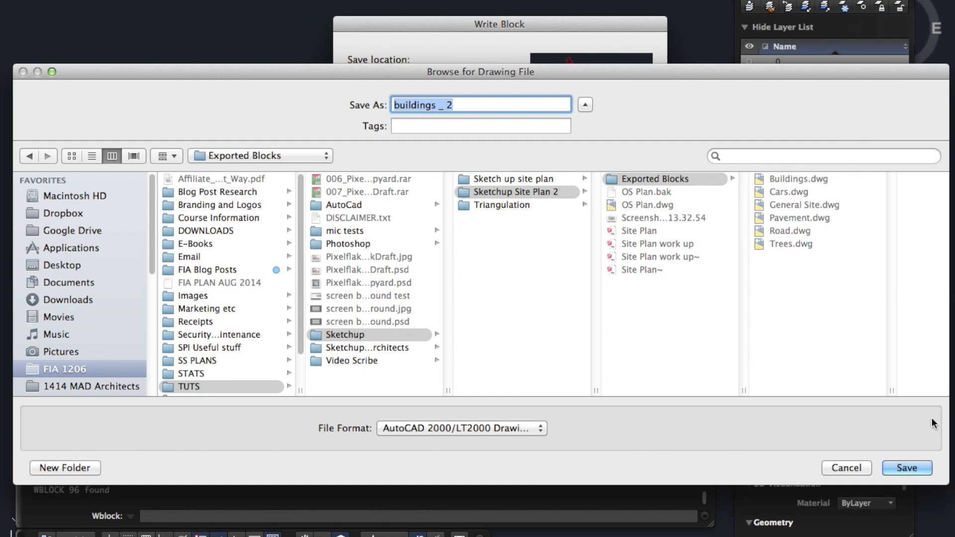
pyautogui.click(907, 467)
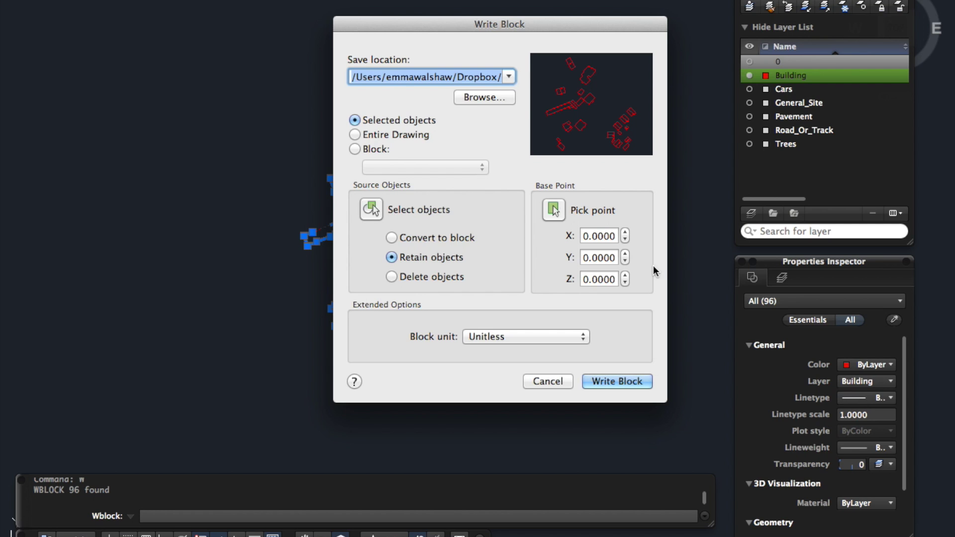
# - Set the block unit to Millimeters and write the buildings block
pyautogui.click(529, 340)
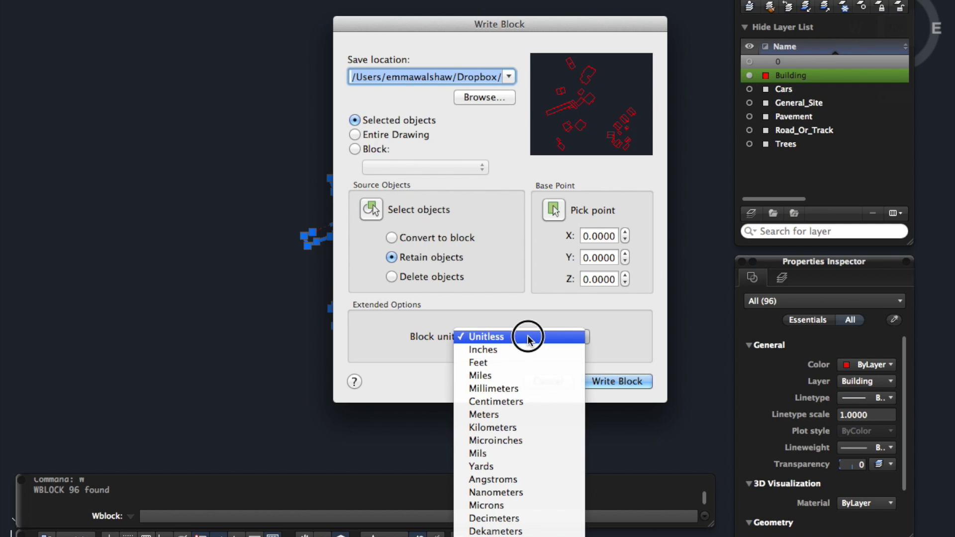
pyautogui.click(510, 389)
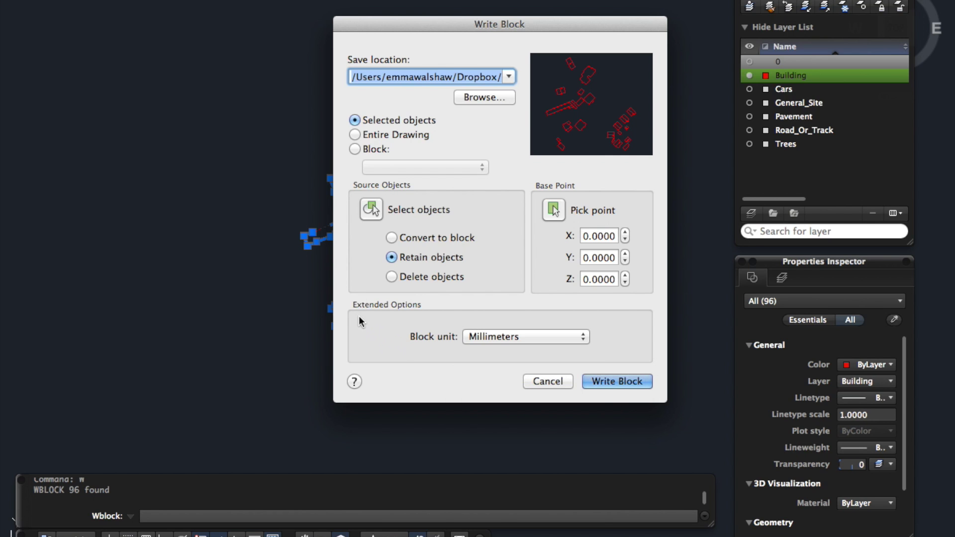
pyautogui.click(609, 385)
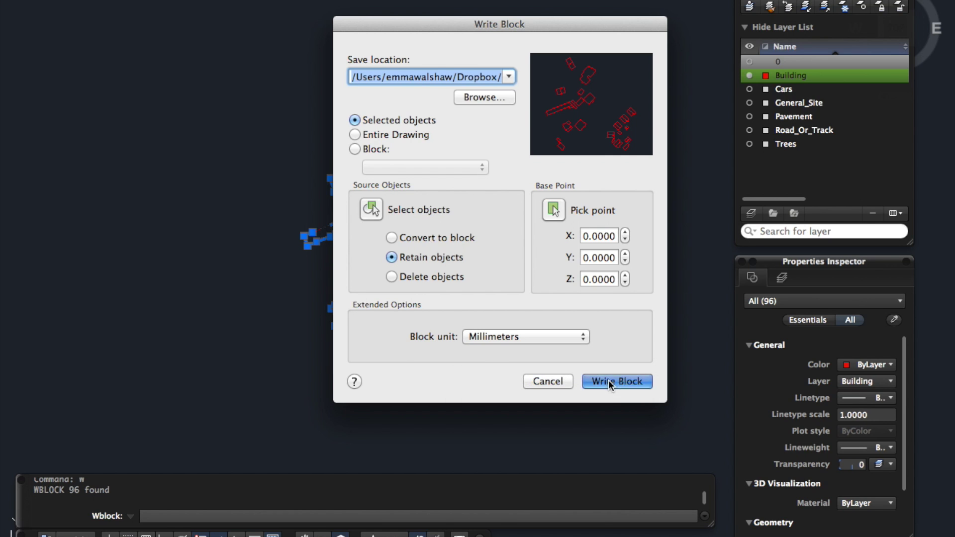
# - Restore all the layers hidden by the layer isolation
pyautogui.scroll(3, 505, 270)
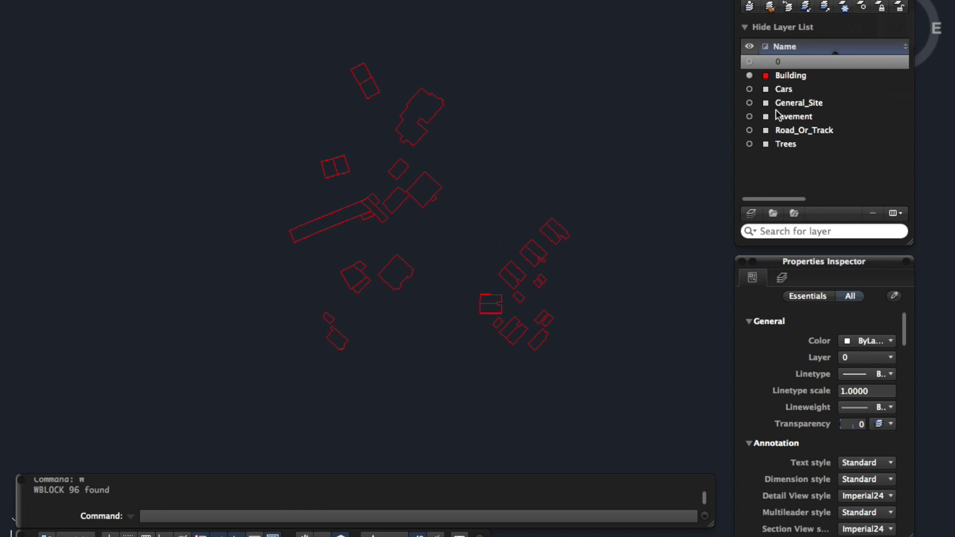
pyautogui.click(824, 10)
pyautogui.moveTo(502, 282); pyautogui.dragTo(501, 298, button='middle')
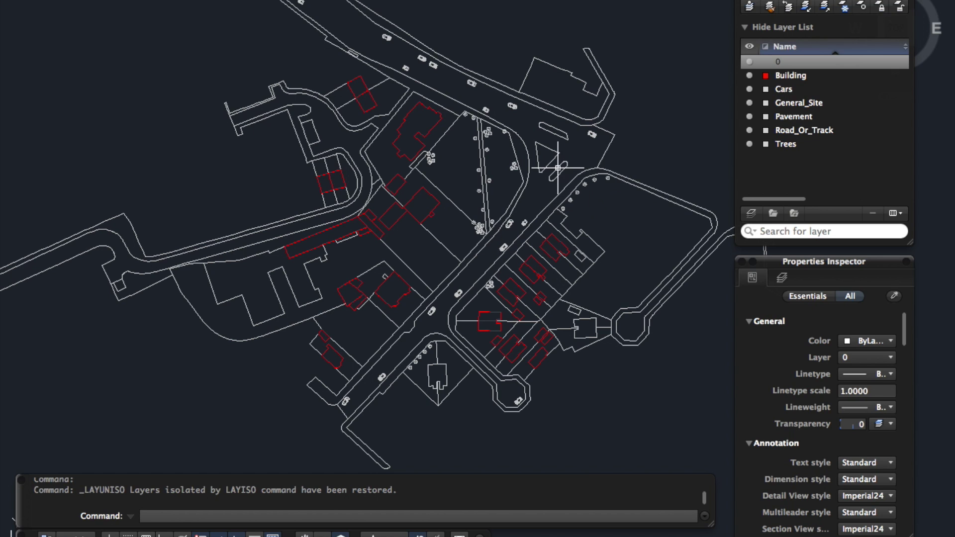
# - Isolate the Cars layer by picking a car on the upper road
pyautogui.click(806, 6)
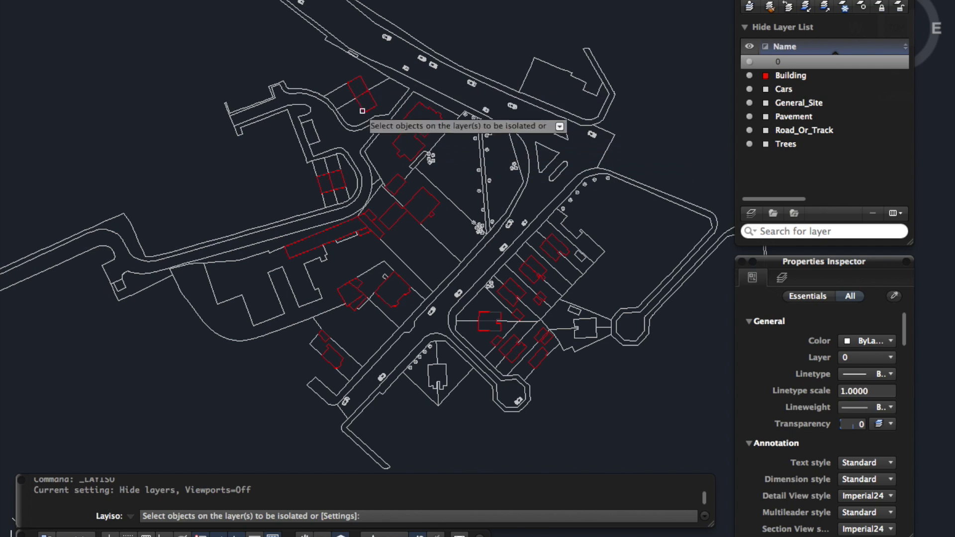
pyautogui.click(405, 69)
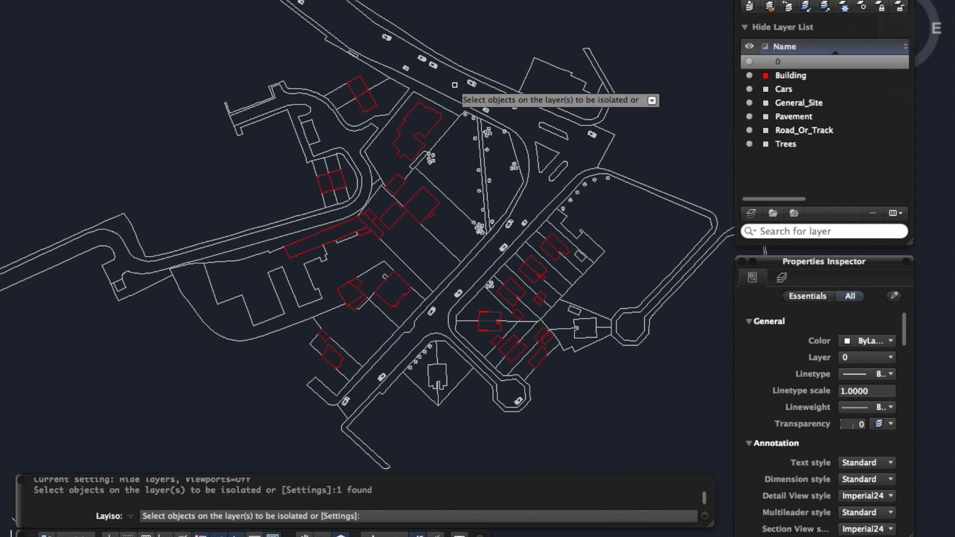
pyautogui.press('Return')
pyautogui.scroll(2, 454, 149)
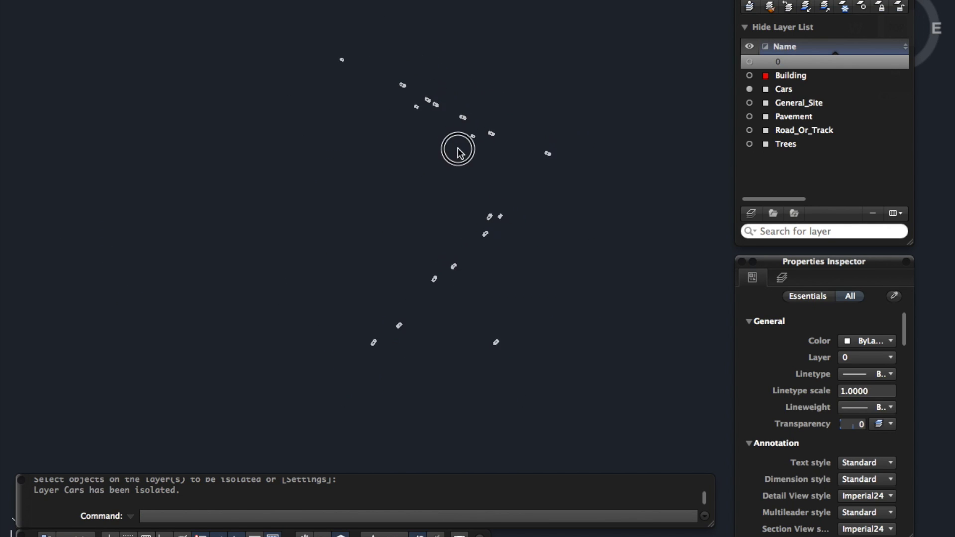
pyautogui.click(288, 27)
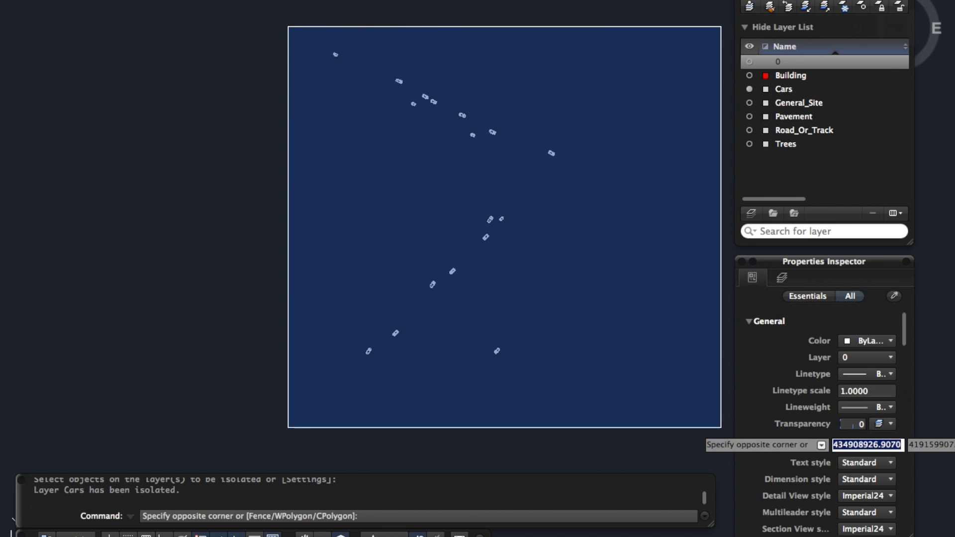
pyautogui.click(667, 427)
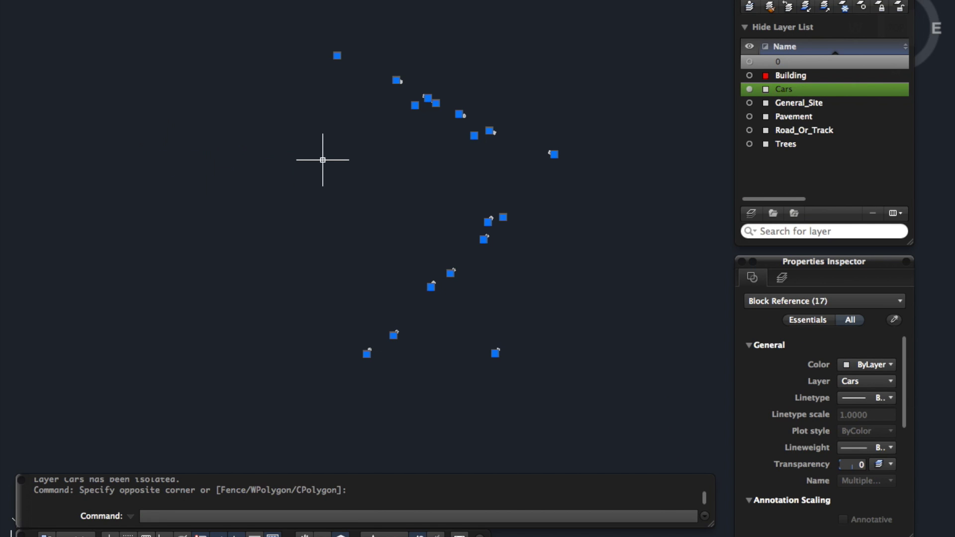
pyautogui.write('W')
pyautogui.press('Return')
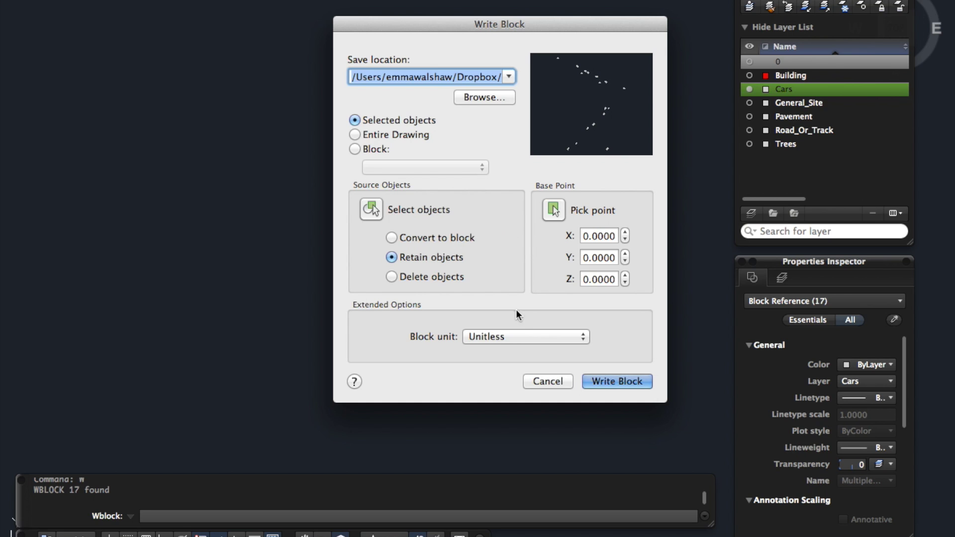
pyautogui.click(528, 336)
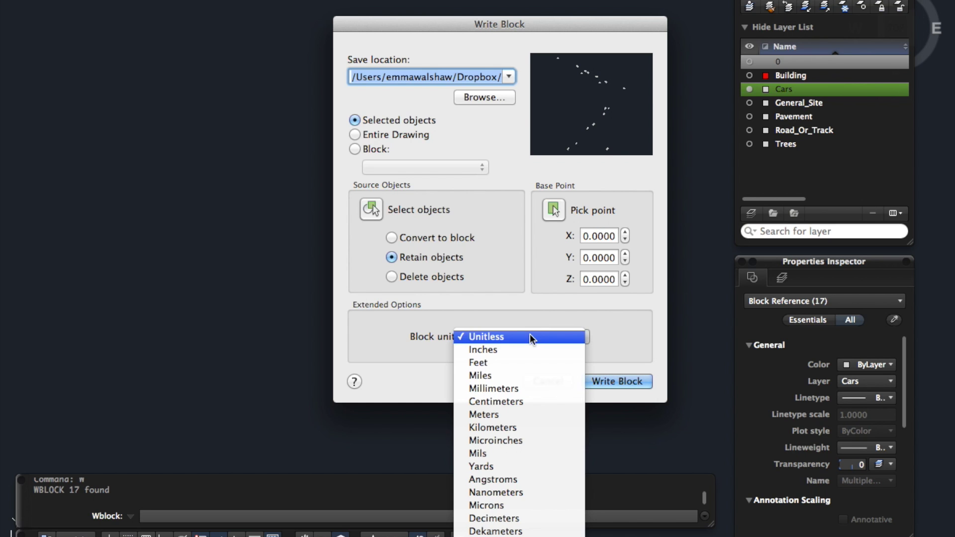
pyautogui.click(522, 388)
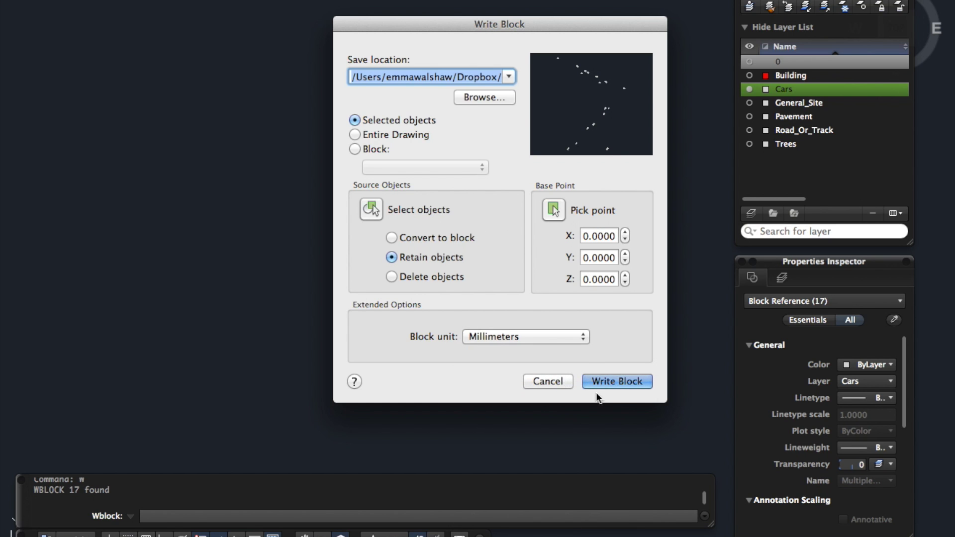
pyautogui.click(563, 382)
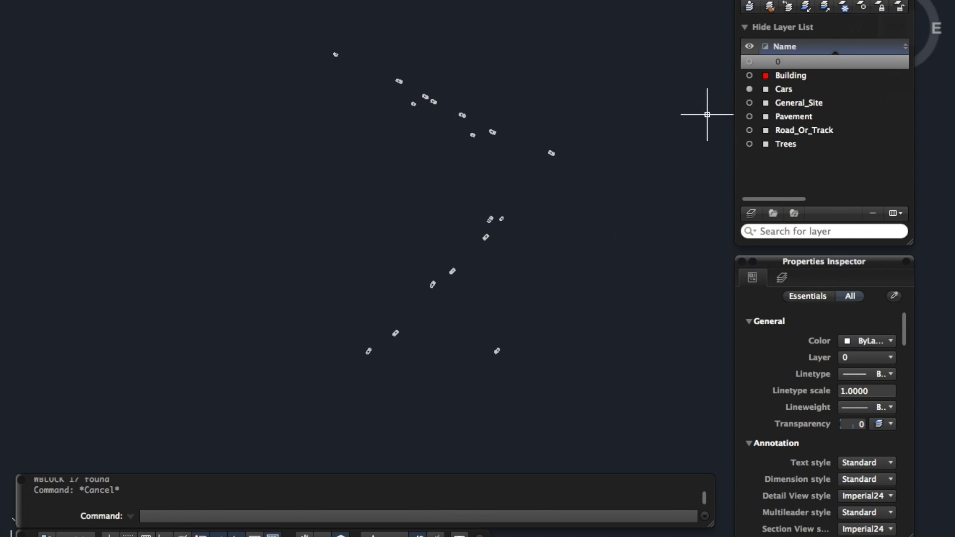
# - Bring back all the layers that were hidden while the Cars layer was isolated
pyautogui.click(824, 7)
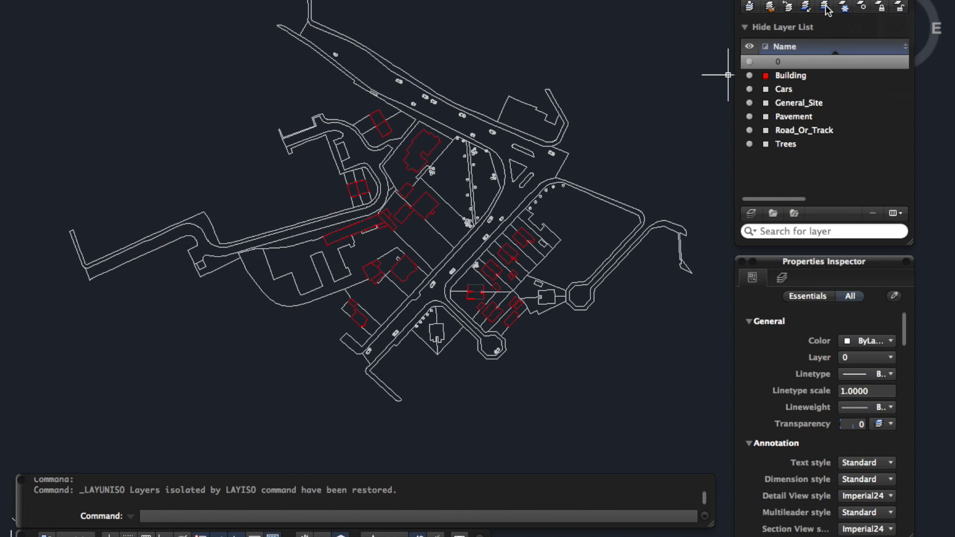
pyautogui.moveTo(473, 129); pyautogui.dragTo(477, 161, button='middle')
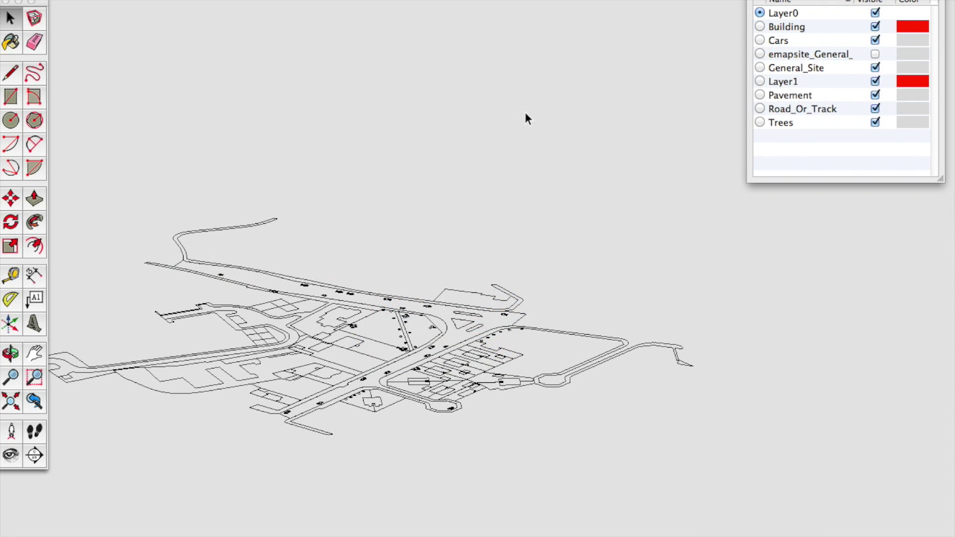
# - Switch to SketchUp and delete the hidden layer whose name starts with emapsite_General from the site plan model
pyautogui.moveTo(44, 3); pyautogui.dragTo(52, 5)
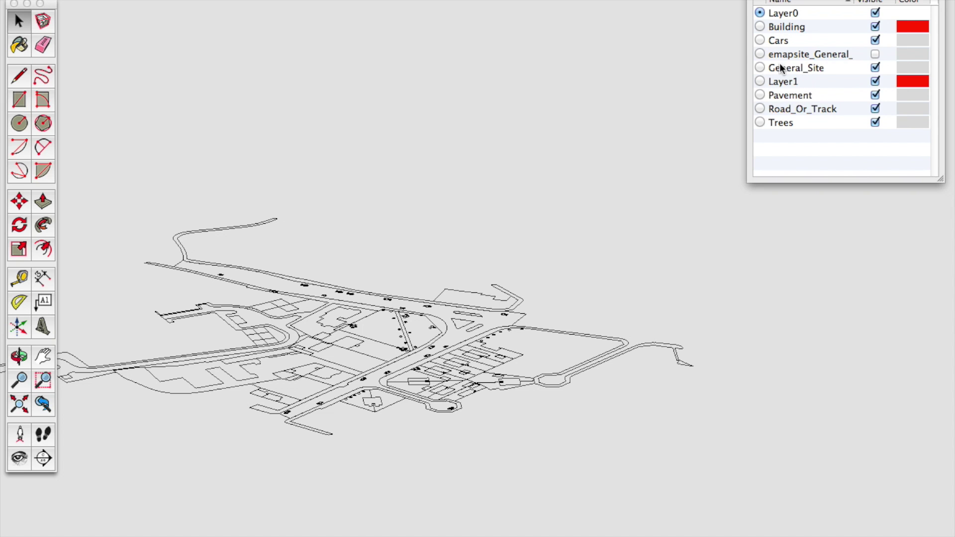
pyautogui.click(836, 58)
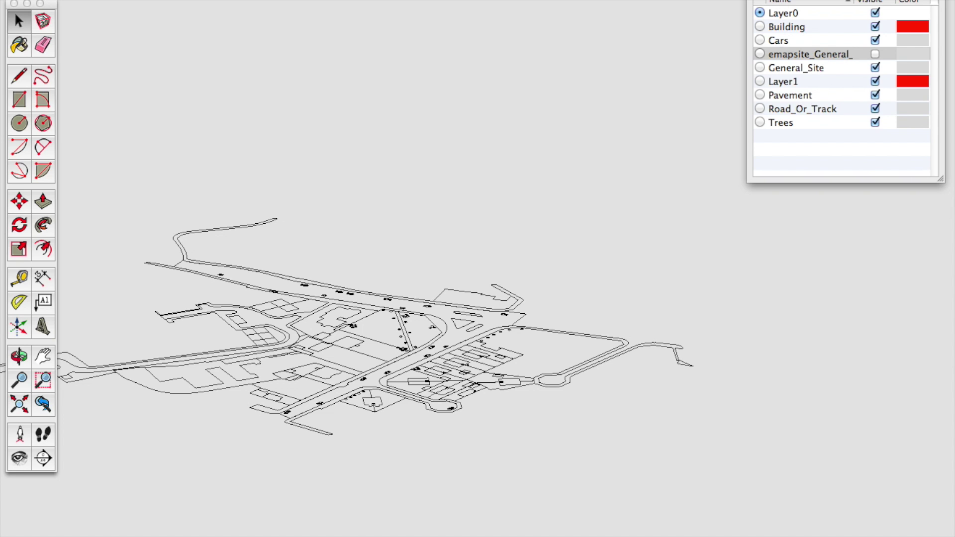
pyautogui.click(779, 1)
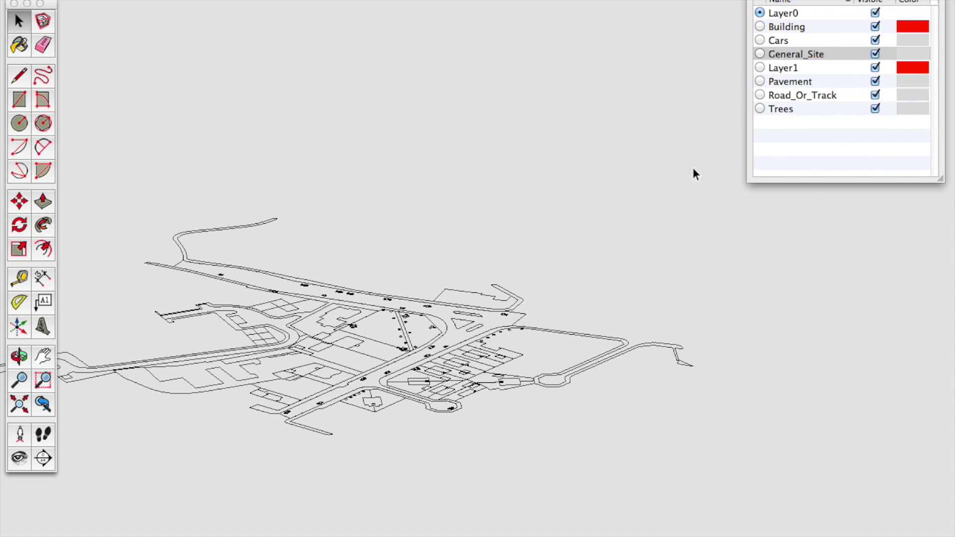
pyautogui.click(581, 179)
# - Browse the Exported Blocks folder for import, review the available import file formats, and leave without importing
pyautogui.click(101, 0)
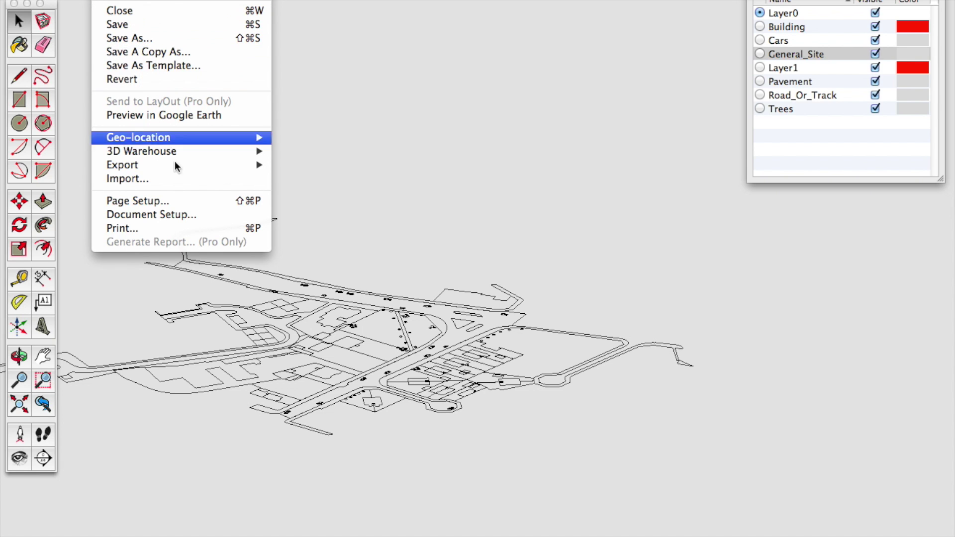
pyautogui.click(190, 180)
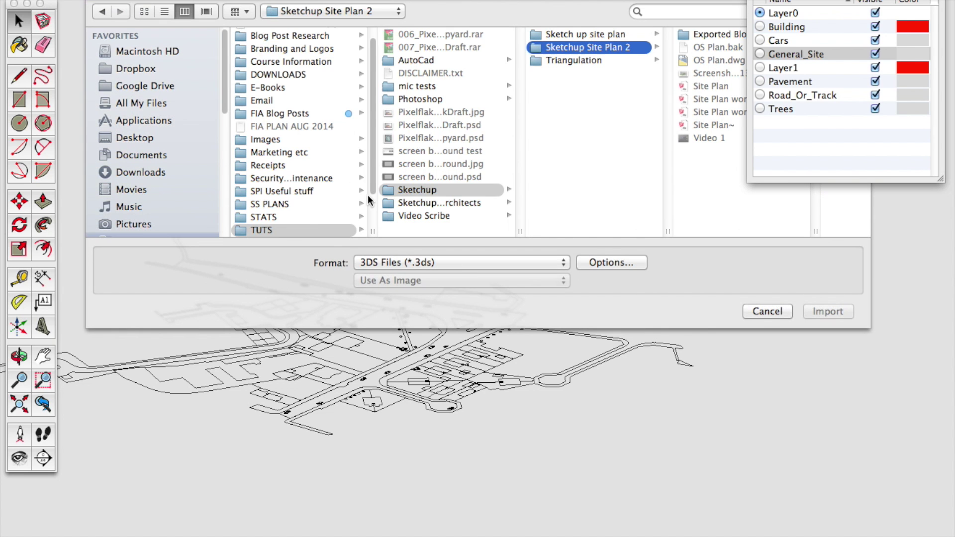
pyautogui.click(729, 35)
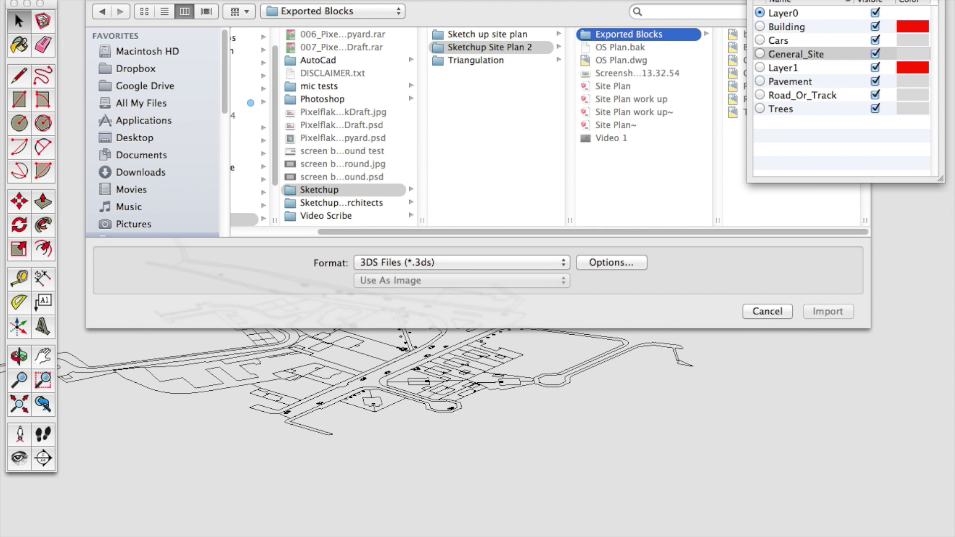
pyautogui.moveTo(814, 1); pyautogui.dragTo(788, 342)
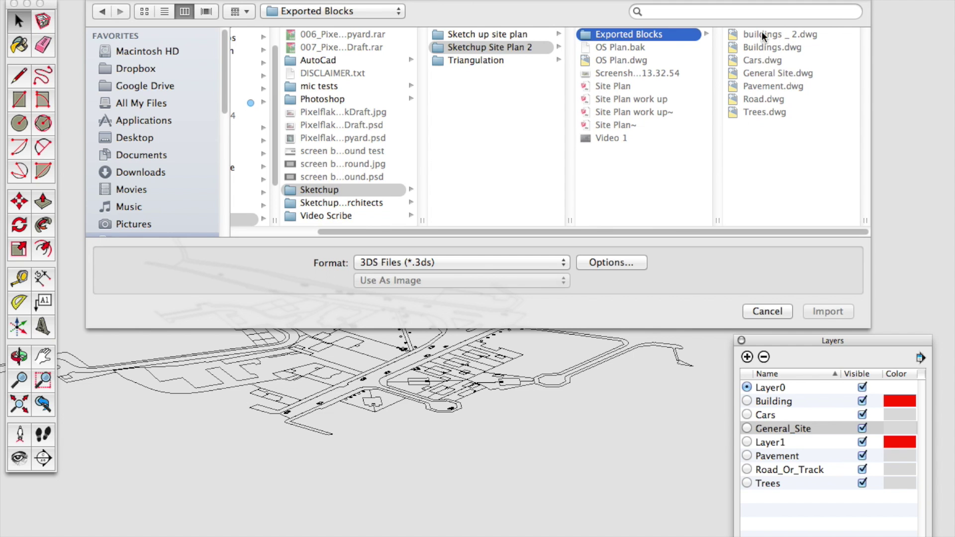
pyautogui.click(550, 263)
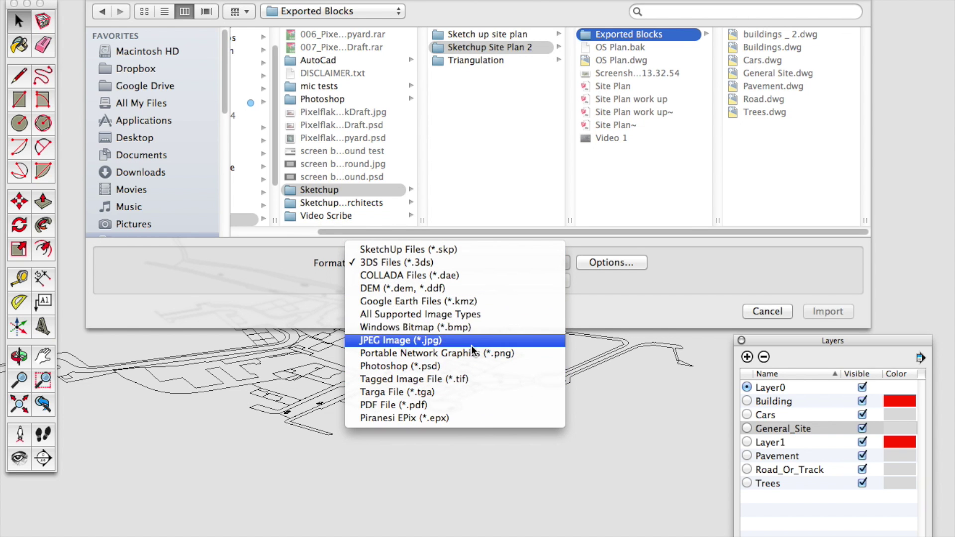
pyautogui.click(274, 285)
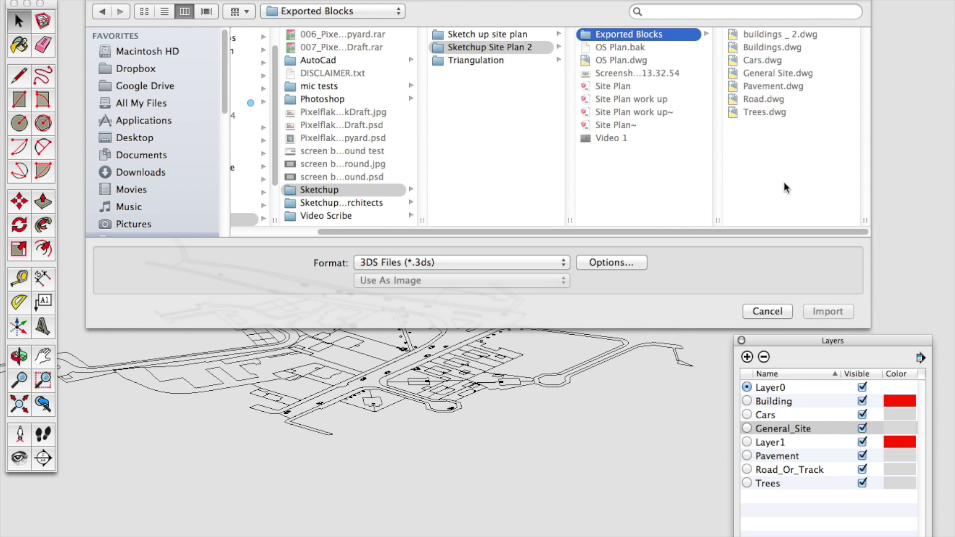
pyautogui.click(774, 313)
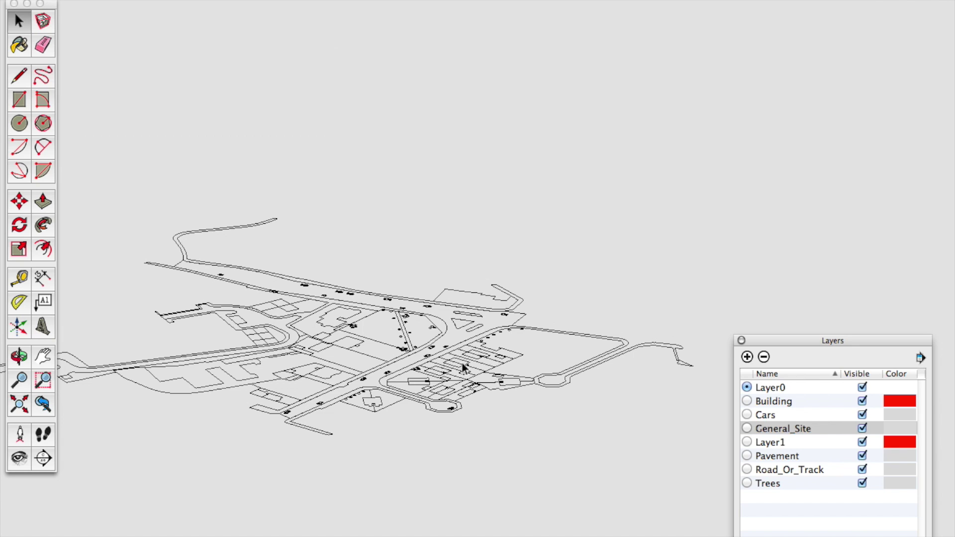
# - Select the pavement, building and car linework in turn to examine how the imported site plan is grouped by layer
pyautogui.click(445, 352)
pyautogui.click(551, 337)
pyautogui.click(333, 326)
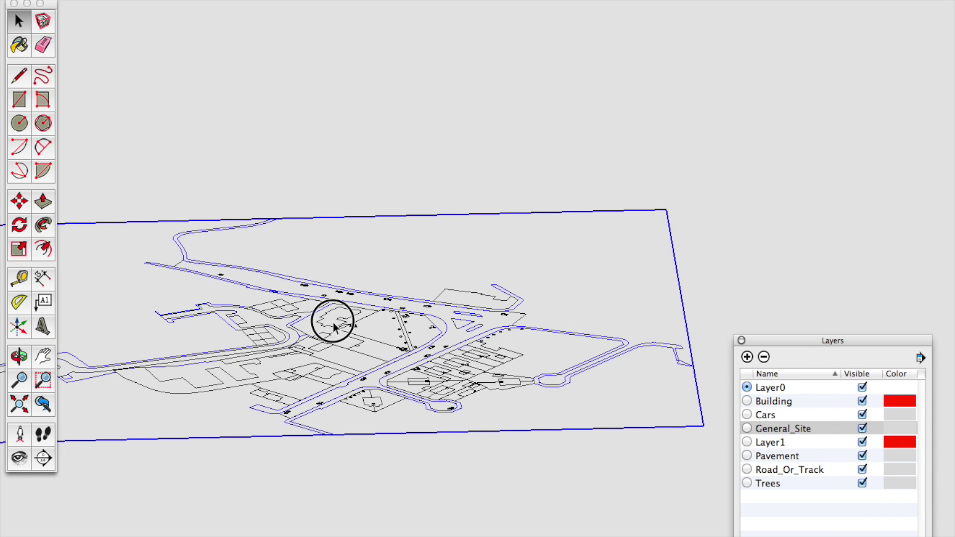
pyautogui.scroll(5, 334, 326)
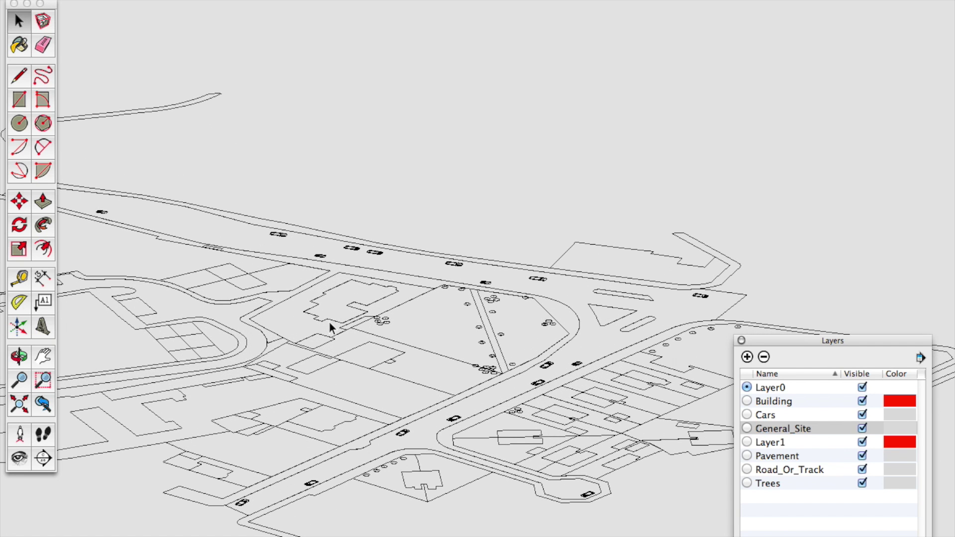
pyautogui.click(329, 324)
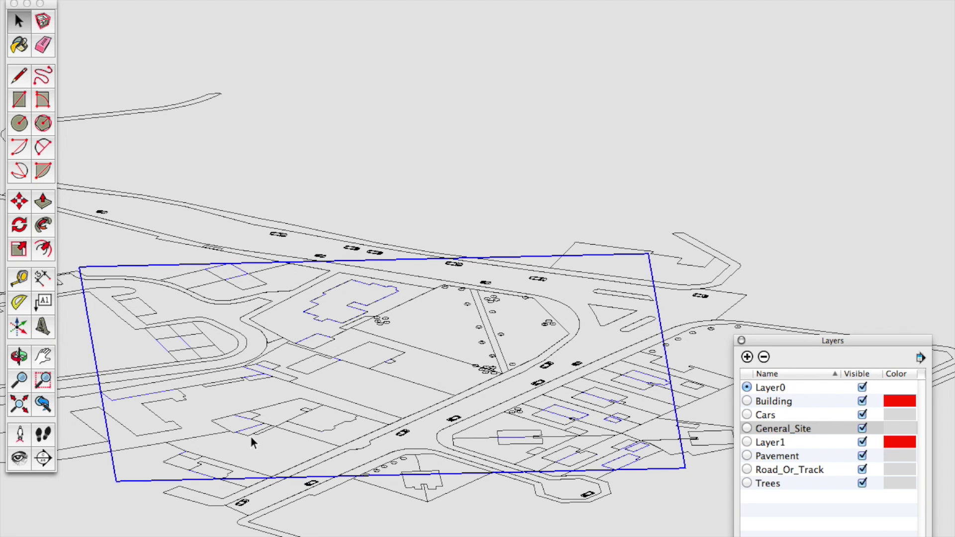
pyautogui.click(534, 382)
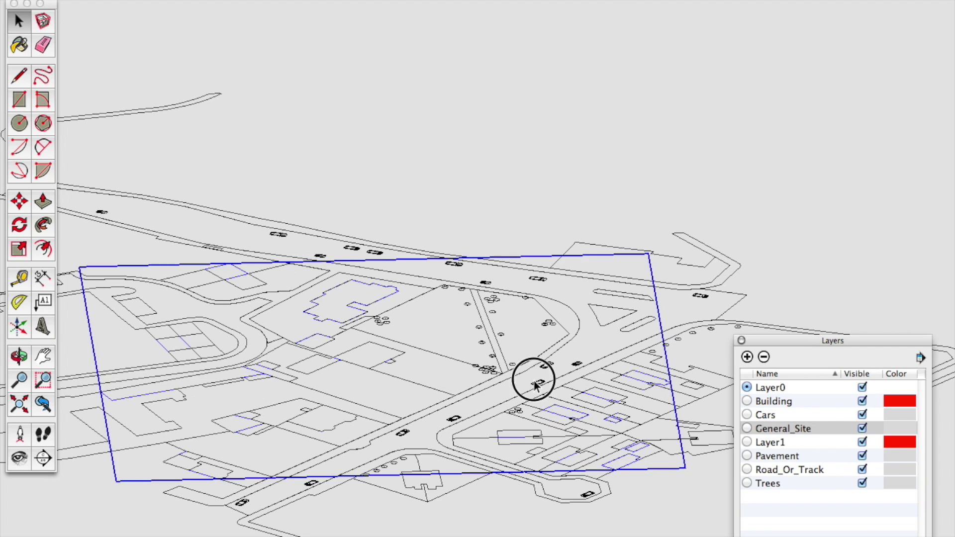
pyautogui.click(543, 367)
pyautogui.click(546, 370)
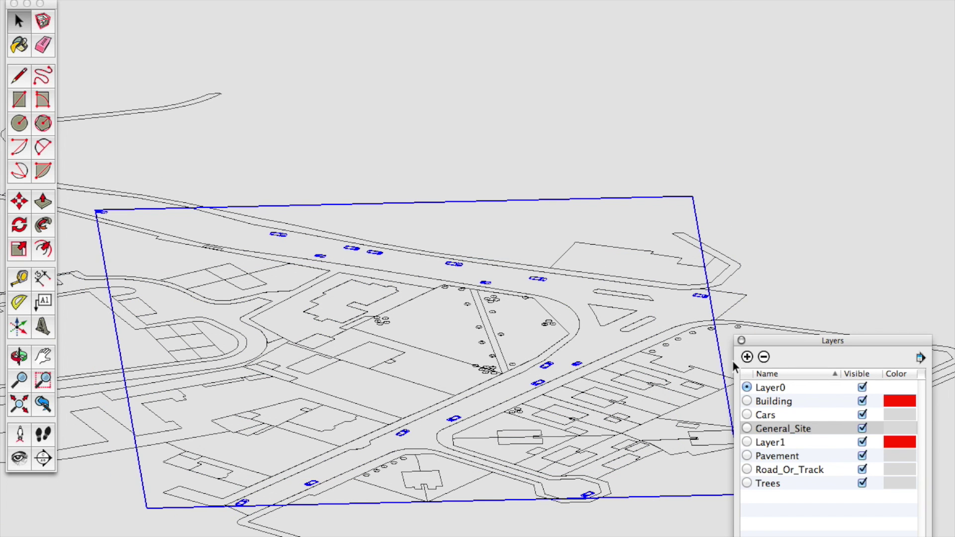
pyautogui.moveTo(820, 344); pyautogui.dragTo(829, 2)
pyautogui.scroll(-5, 649, 90)
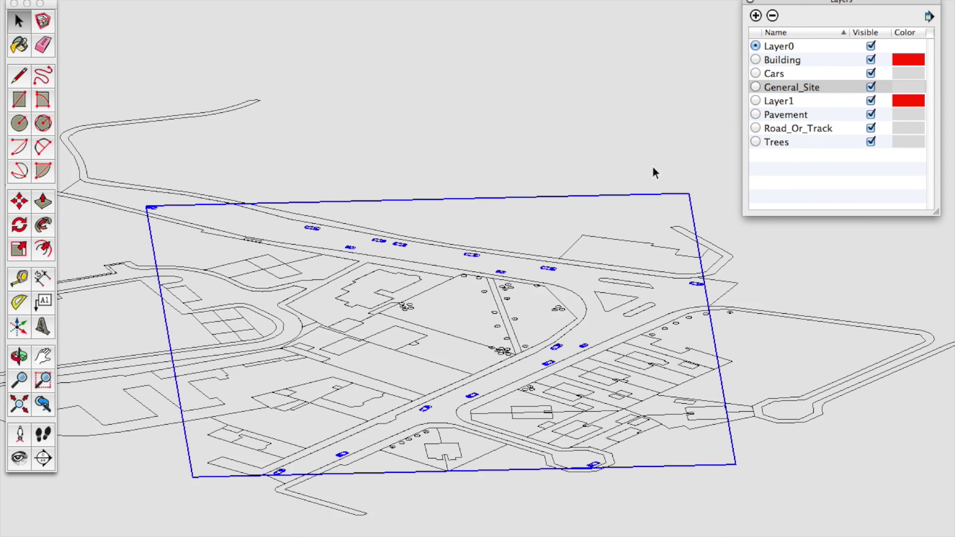
pyautogui.click(578, 137)
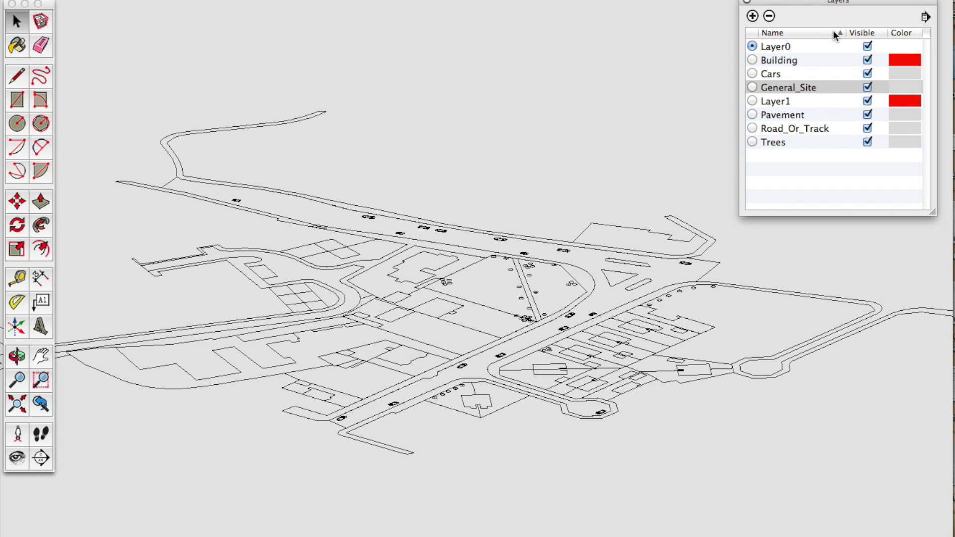
# - Hide the Trees and Cars layers and make Road_Or_Track the active layer
pyautogui.click(867, 143)
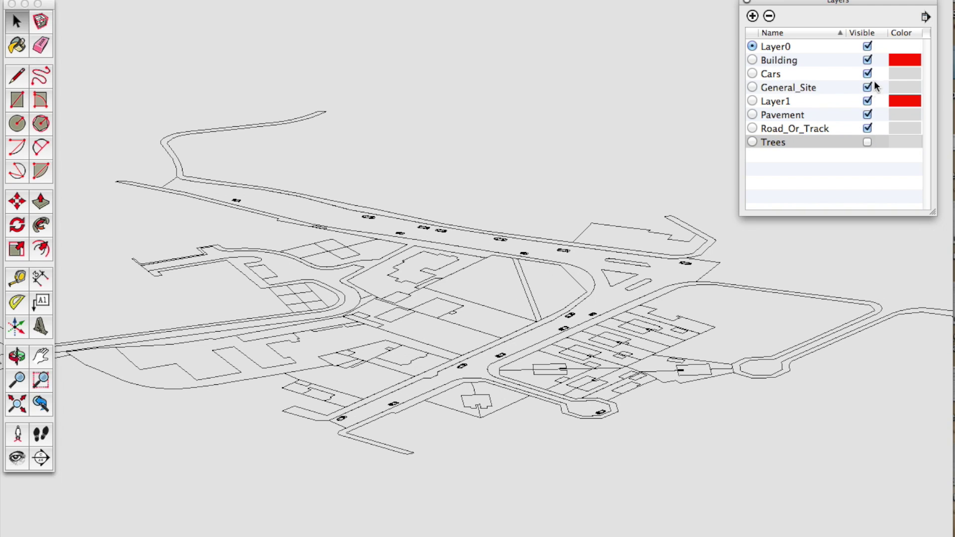
pyautogui.click(866, 74)
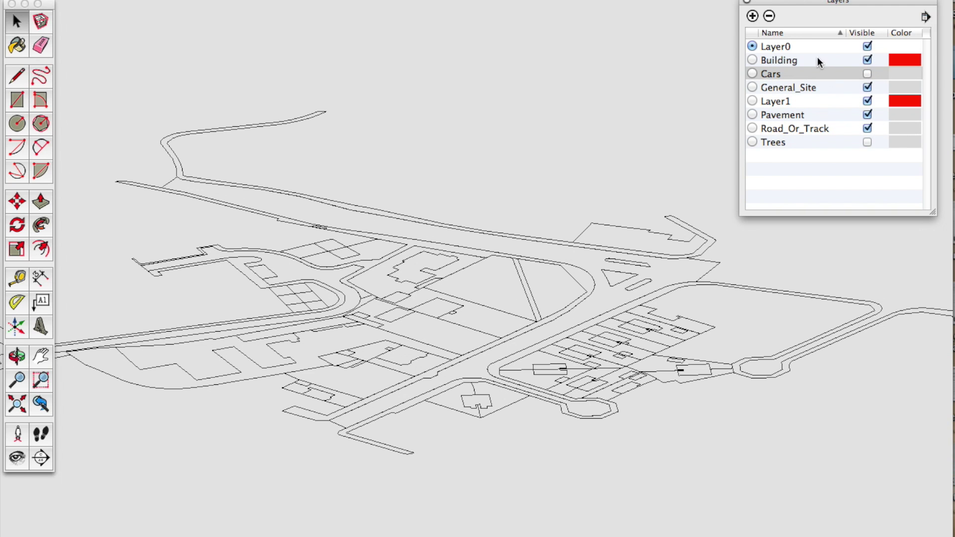
pyautogui.click(795, 101)
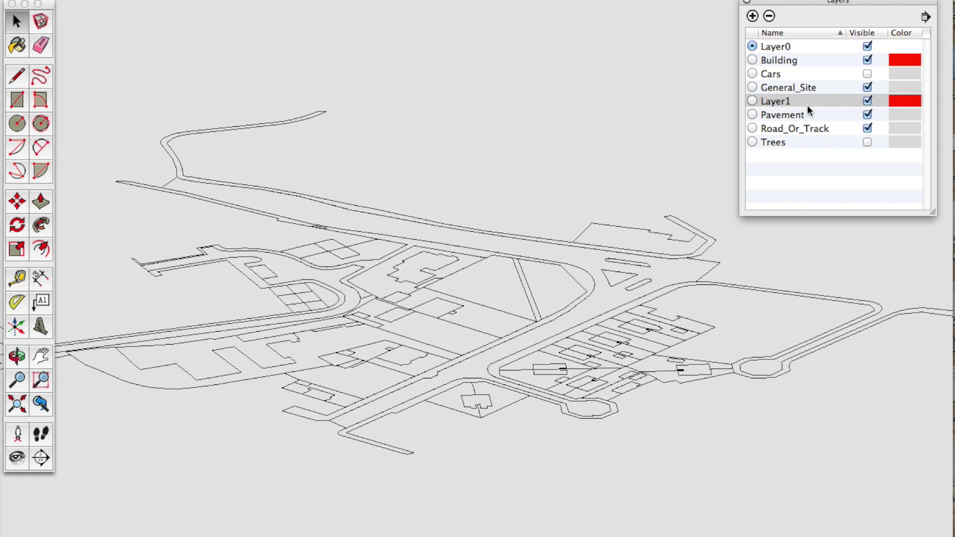
pyautogui.click(778, 116)
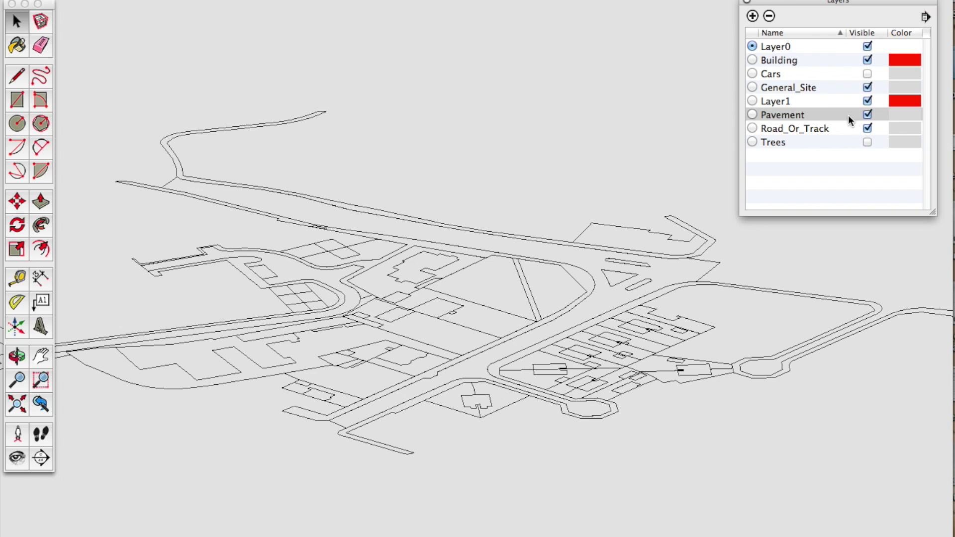
pyautogui.doubleClick(794, 133)
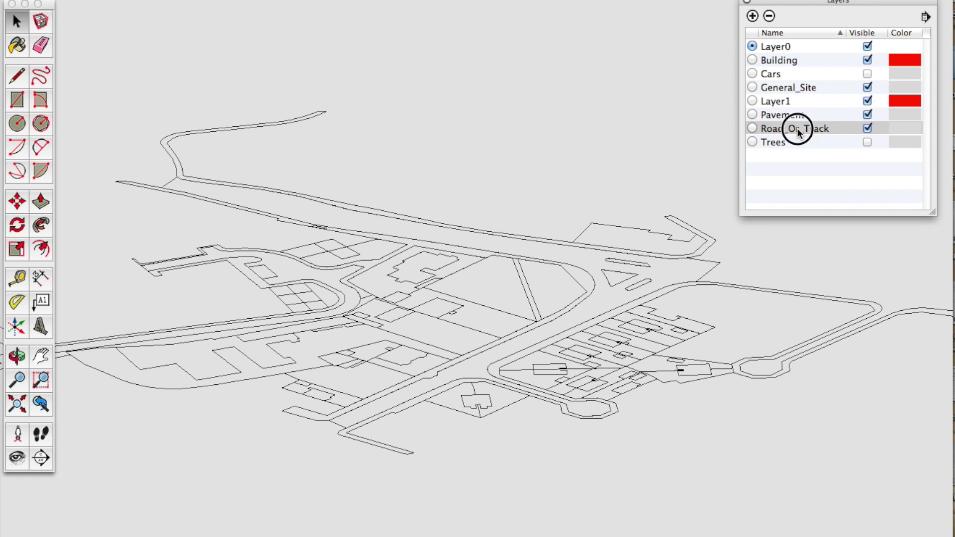
pyautogui.click(762, 128)
pyautogui.click(751, 128)
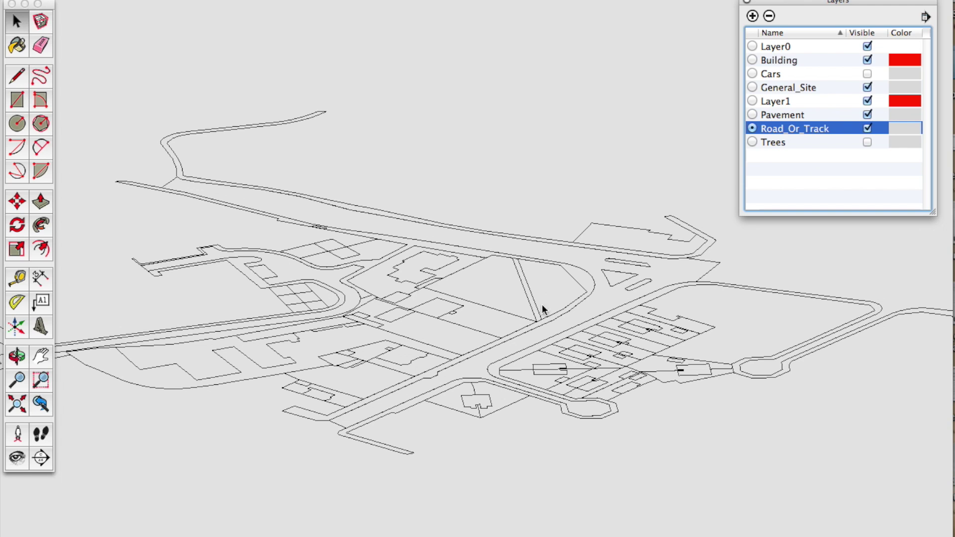
# - Hide the Pavement, General_Site and Building layers, keeping the road outlines shown
pyautogui.click(867, 115)
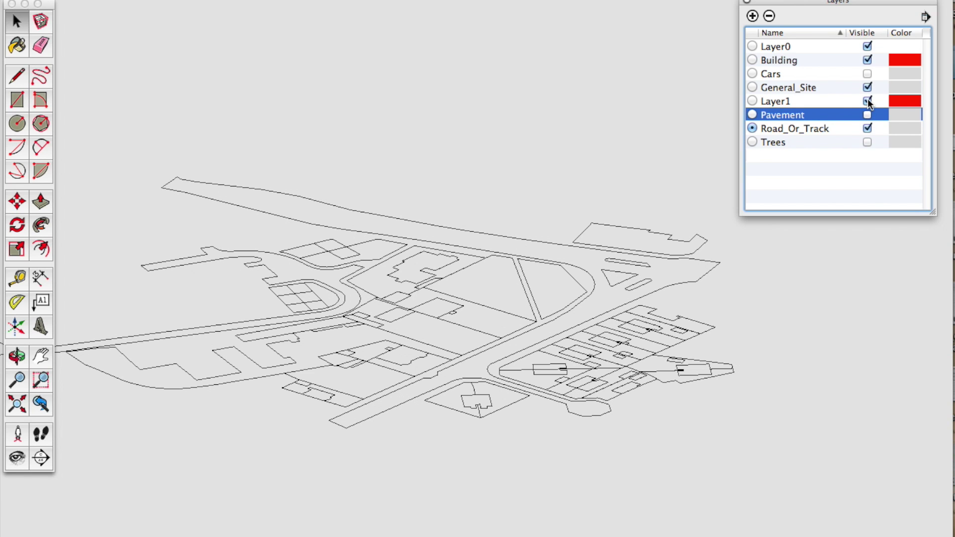
pyautogui.click(867, 87)
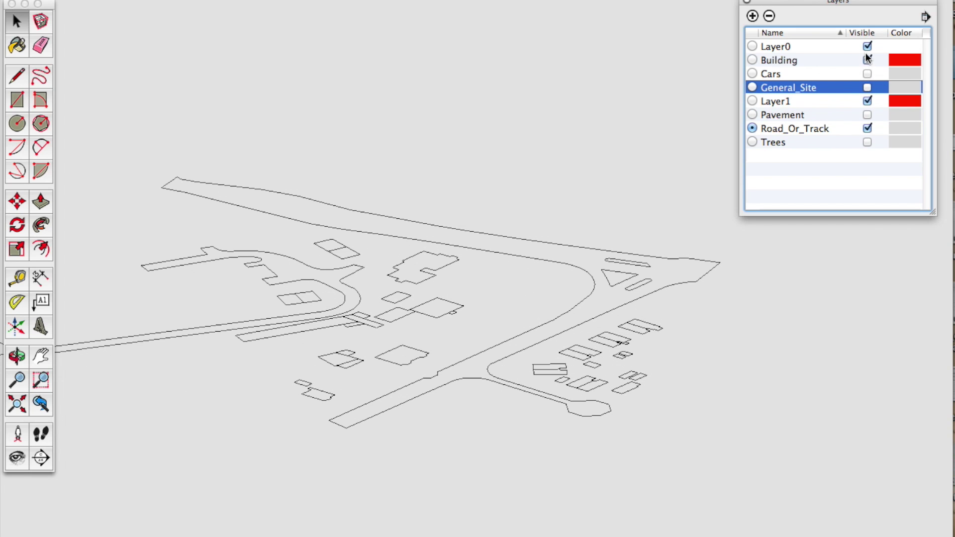
pyautogui.click(867, 60)
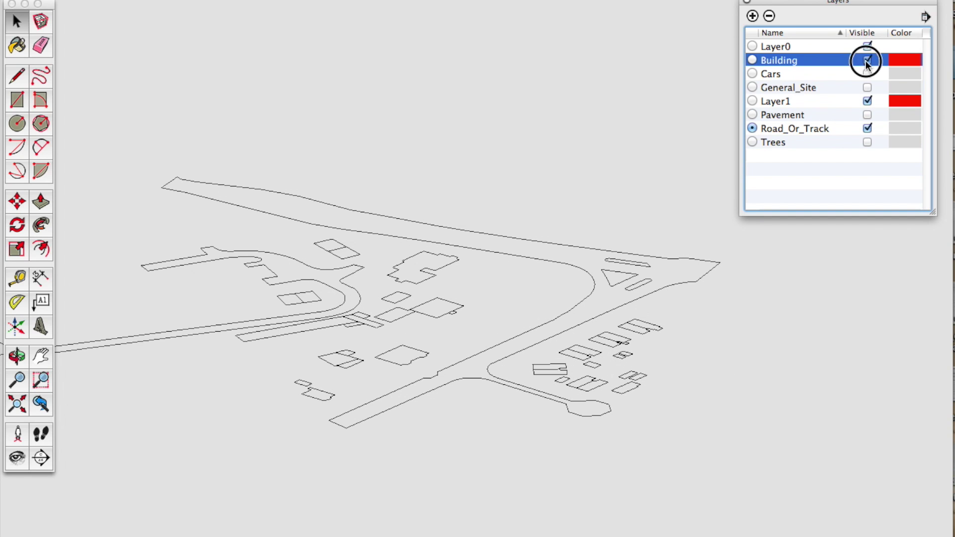
pyautogui.scroll(-2, 625, 207)
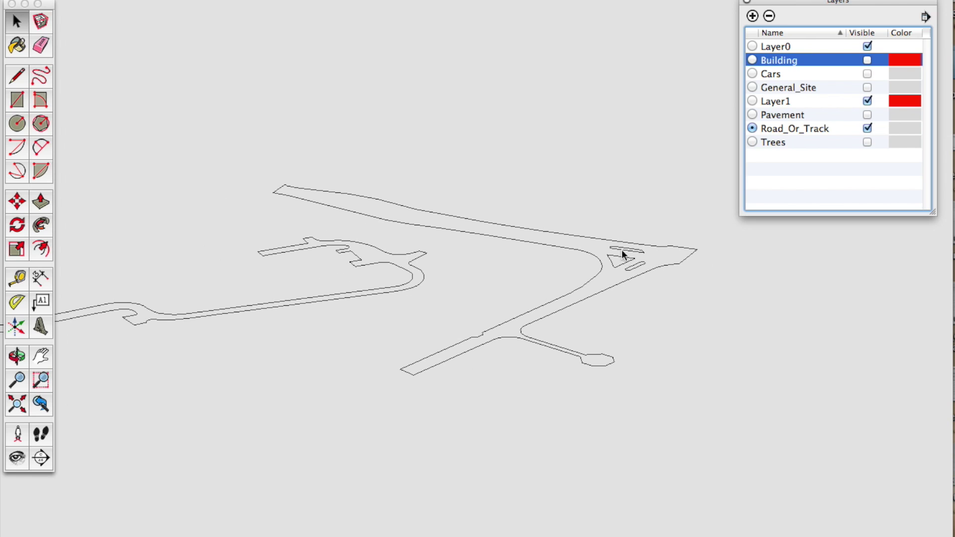
# - Open the imported road linework group for editing
pyautogui.click(631, 256)
pyautogui.click(631, 256)
pyautogui.moveTo(630, 244); pyautogui.dragTo(619, 192, button='middle')
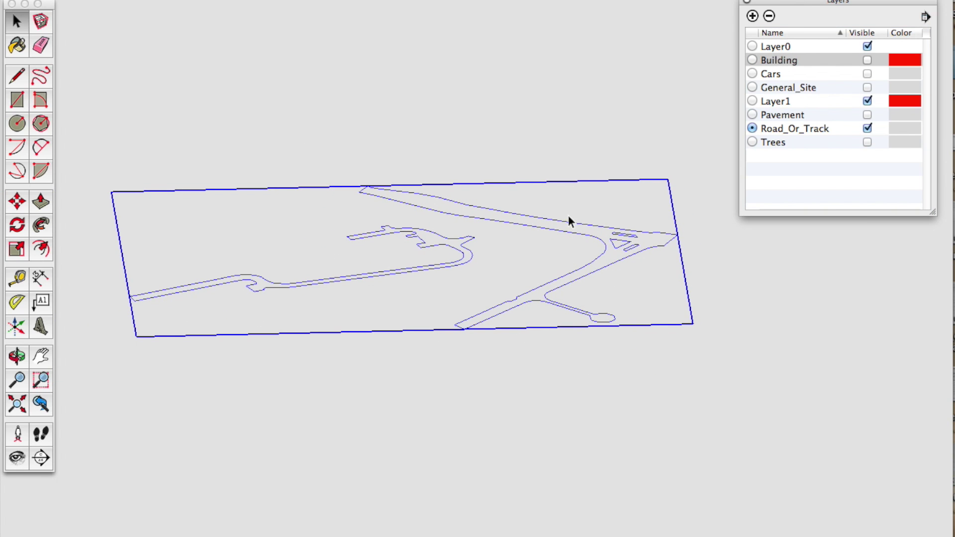
pyautogui.scroll(2, 560, 228)
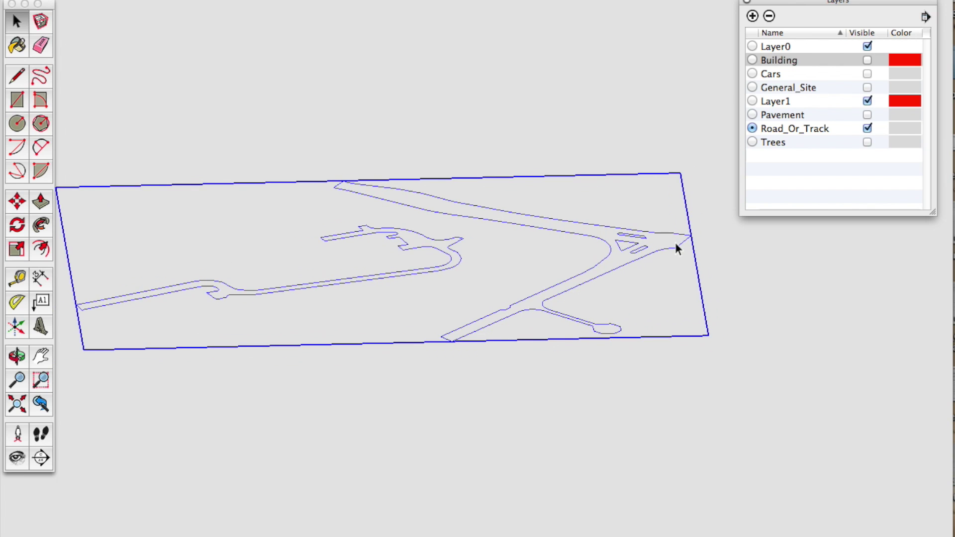
pyautogui.doubleClick(530, 229)
pyautogui.scroll(2, 623, 226)
pyautogui.scroll(1, 623, 223)
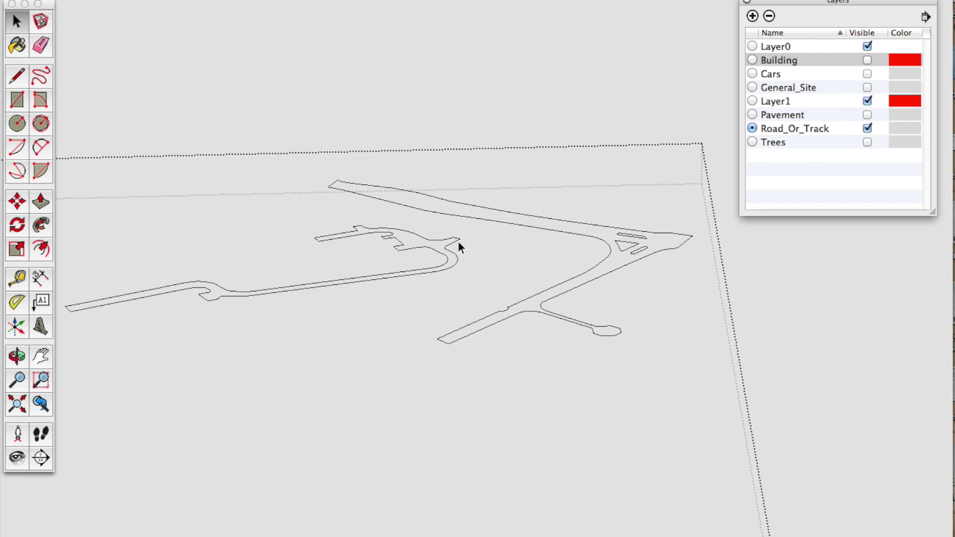
pyautogui.scroll(4, 603, 271)
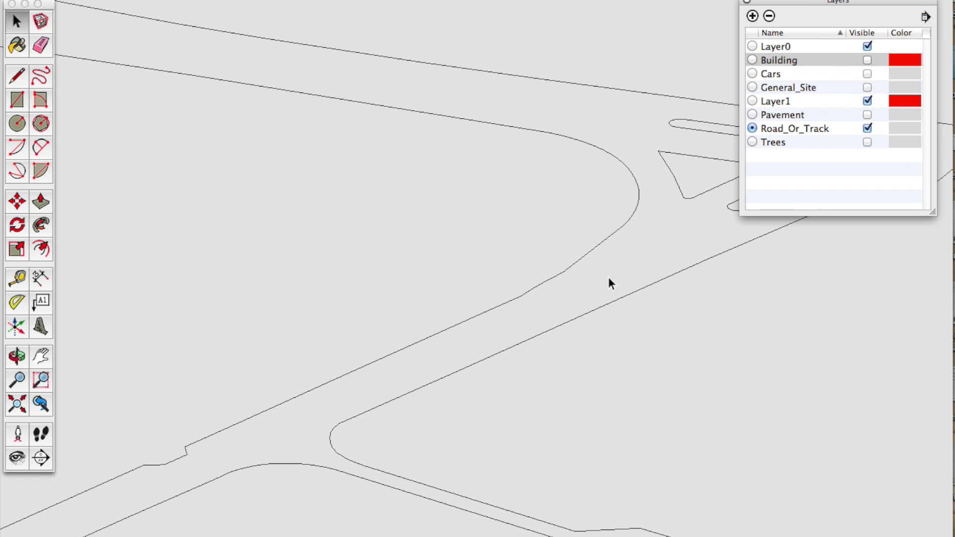
# - Try to form a road face by tracing a short line over the main road's inner edge
pyautogui.click(17, 78)
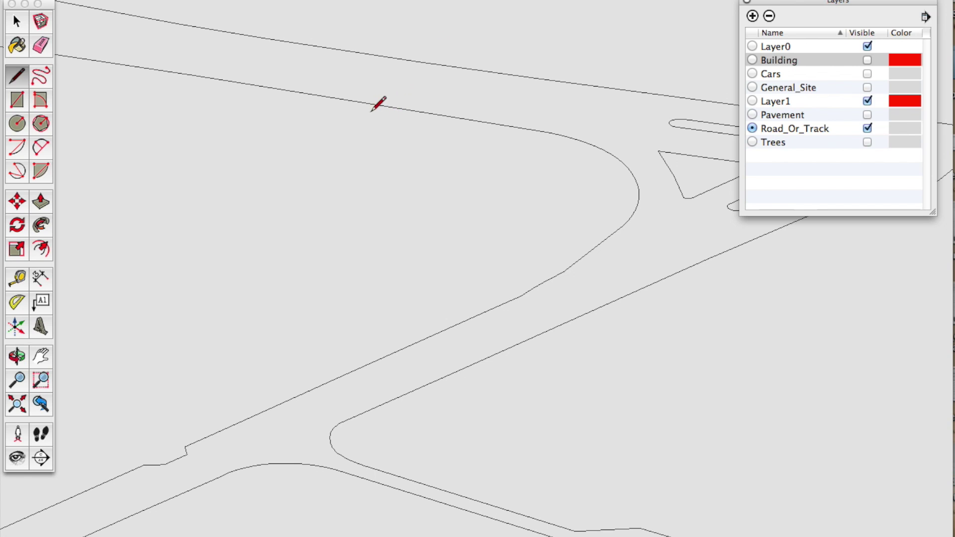
pyautogui.click(371, 104)
pyautogui.click(406, 108)
pyautogui.press('space')
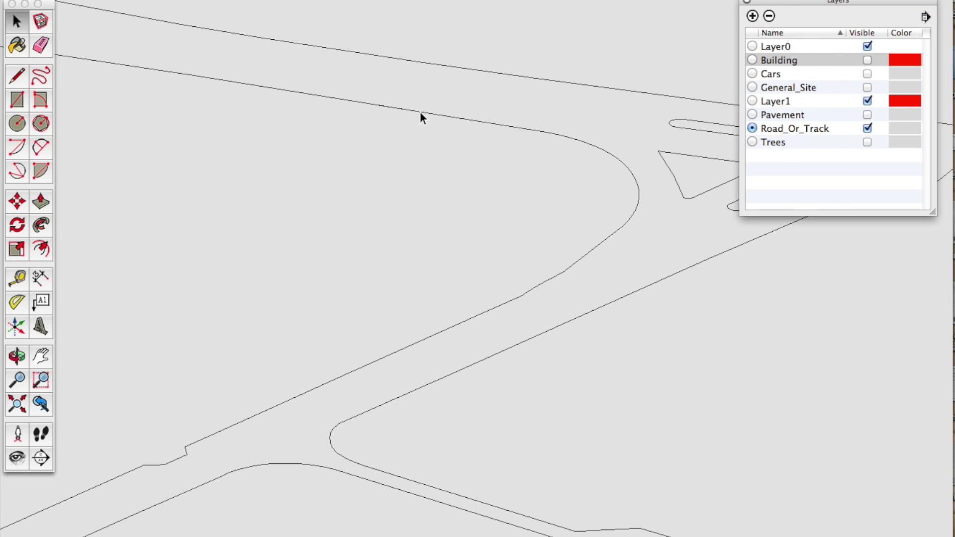
pyautogui.press('l')
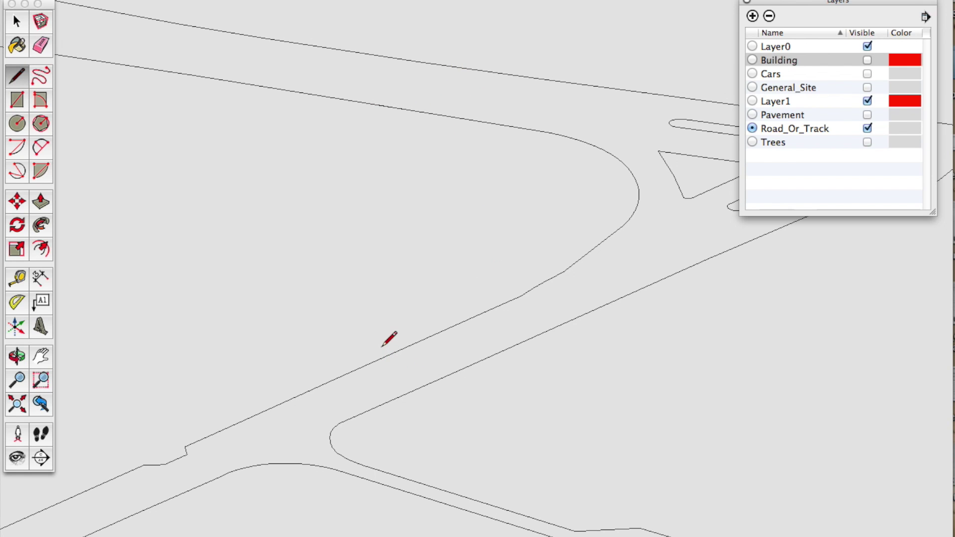
pyautogui.press('space')
# - Open the nested group holding the larger road outline with the traffic islands for editing
pyautogui.click(384, 355)
pyautogui.scroll(-5, 574, 290)
pyautogui.moveTo(576, 290); pyautogui.dragTo(489, 301, button='middle')
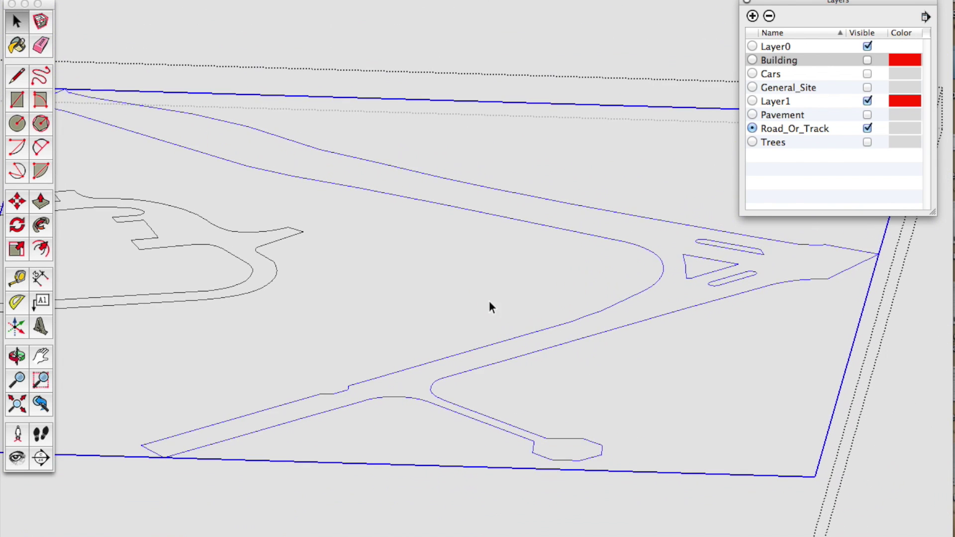
pyautogui.scroll(-3, 547, 321)
pyautogui.scroll(-3, 569, 329)
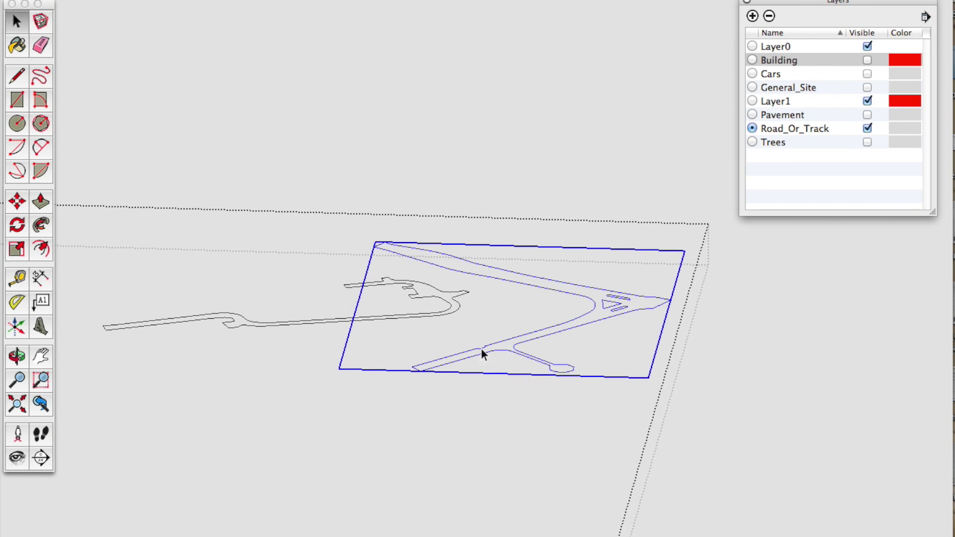
pyautogui.scroll(5, 580, 343)
pyautogui.scroll(-2, 545, 326)
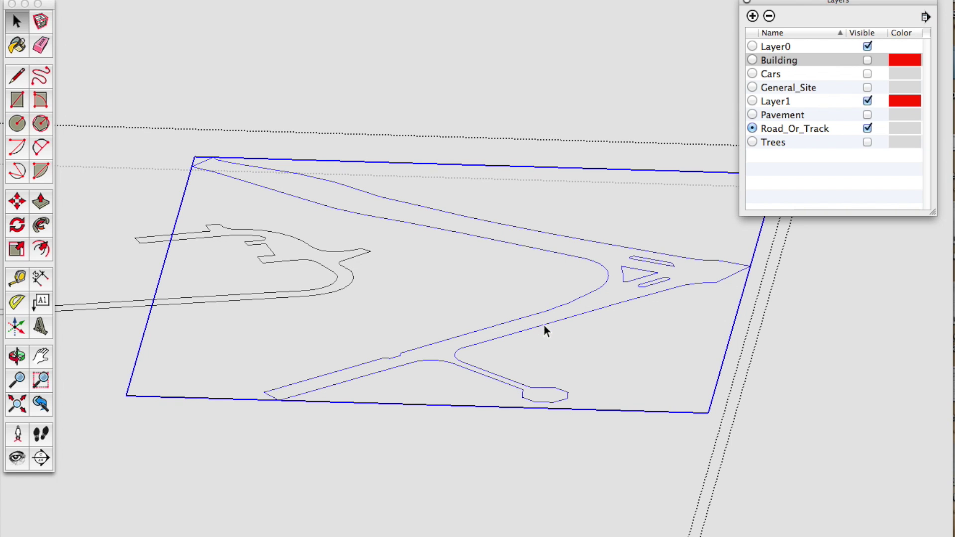
pyautogui.click(547, 324)
pyautogui.scroll(5, 537, 264)
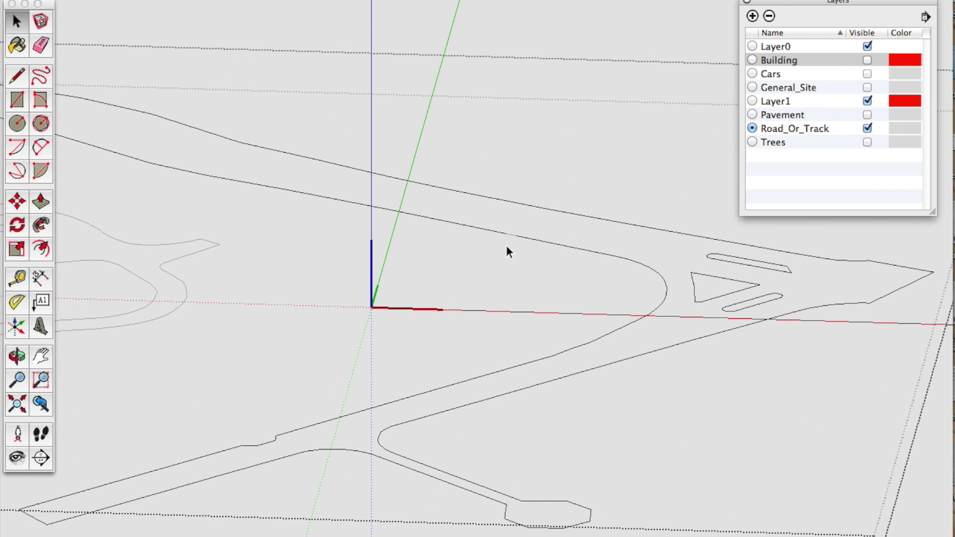
# - Trace a short line over the road's edge near the side-road junction to fill the outline with a face
pyautogui.press('l')
pyautogui.click(424, 392)
pyautogui.click(395, 401)
pyautogui.scroll(-3, 554, 362)
pyautogui.press('space')
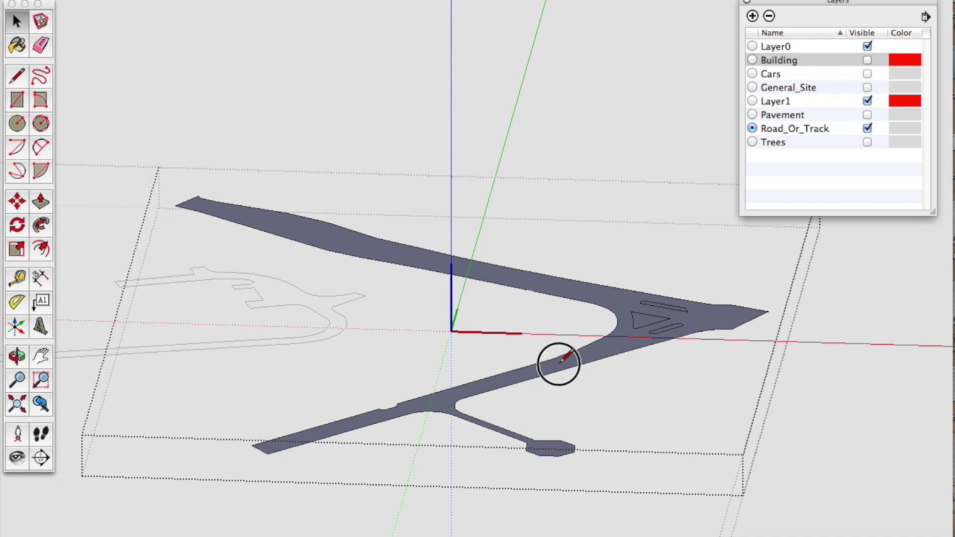
# - Retrace part of the triangular traffic island's edge to separate it from the road face, and check by selecting the island
pyautogui.scroll(6, 662, 368)
pyautogui.click(621, 329)
pyautogui.doubleClick(590, 313)
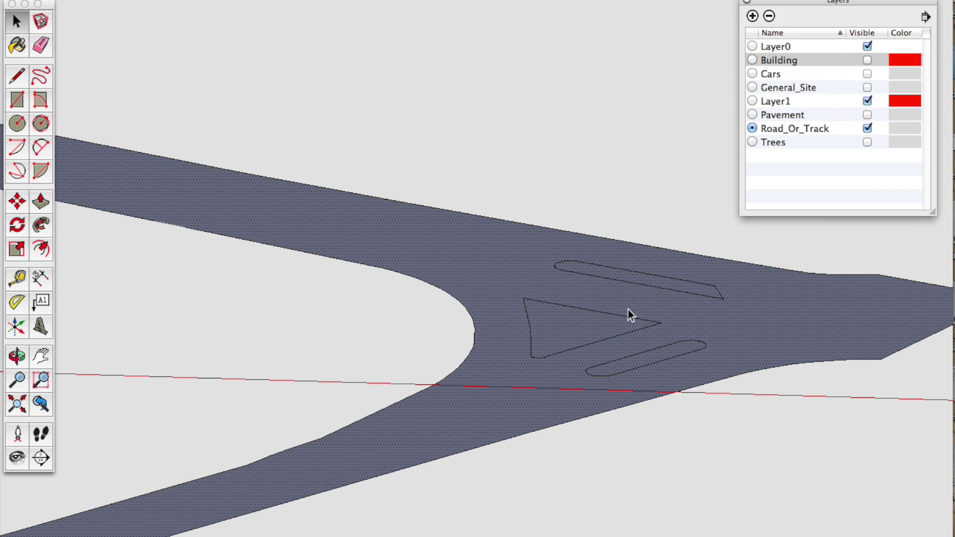
pyautogui.press('l')
pyautogui.click(645, 320)
pyautogui.press('space')
pyautogui.press('l')
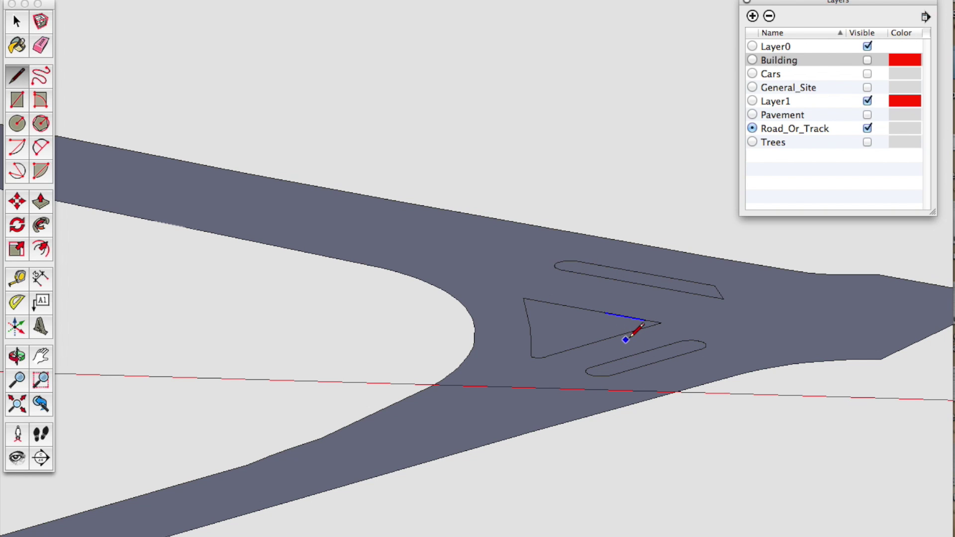
pyautogui.press('space')
pyautogui.click(577, 330)
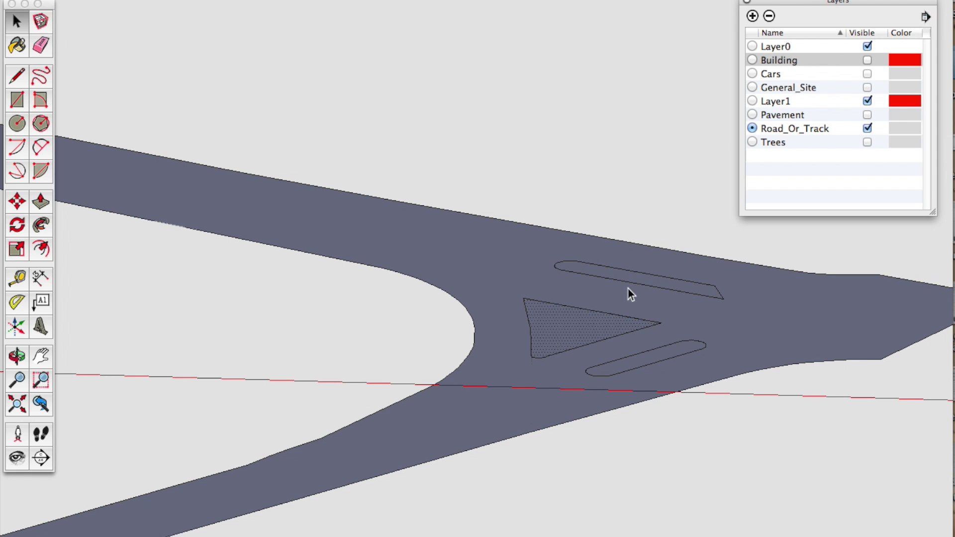
# - Retrace the edges of the two elongated traffic islands to separate them from the road face
pyautogui.press('l')
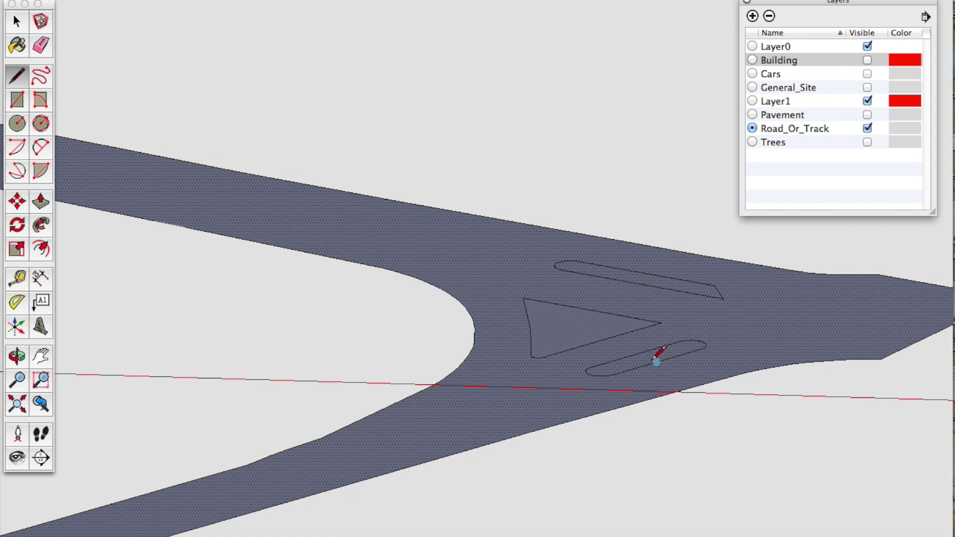
pyautogui.press('space')
pyautogui.press('l')
pyautogui.press('space')
# - Paint the road face with the near-black charcoal colour from the Colors In Model collection
pyautogui.scroll(-5, 703, 345)
pyautogui.scroll(-3, 698, 340)
pyautogui.moveTo(699, 340); pyautogui.dragTo(671, 378, button='middle')
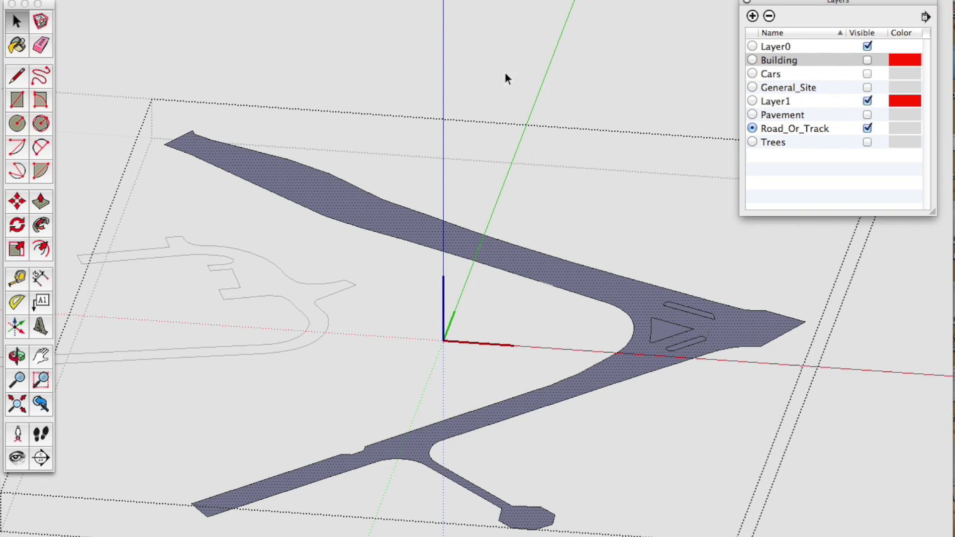
pyautogui.press('b')
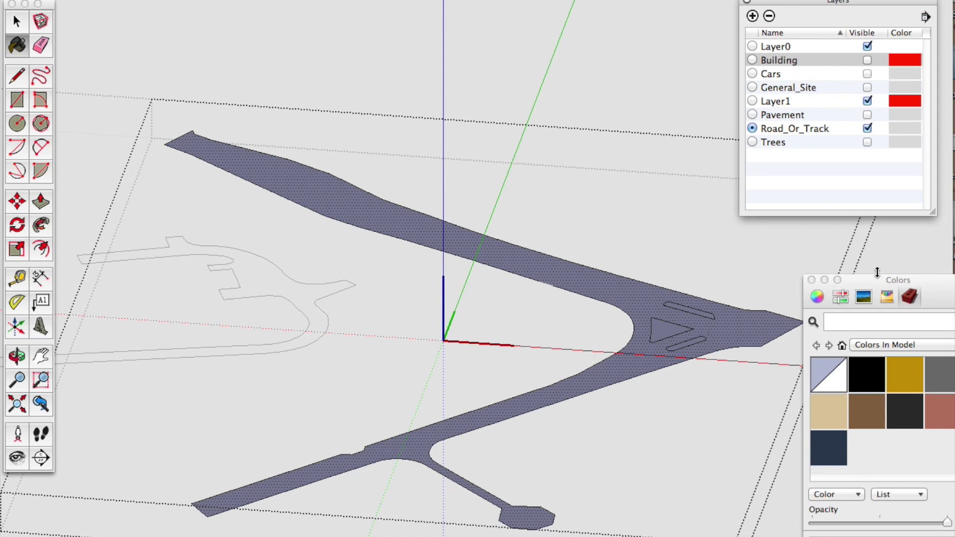
pyautogui.moveTo(892, 279); pyautogui.dragTo(838, 230)
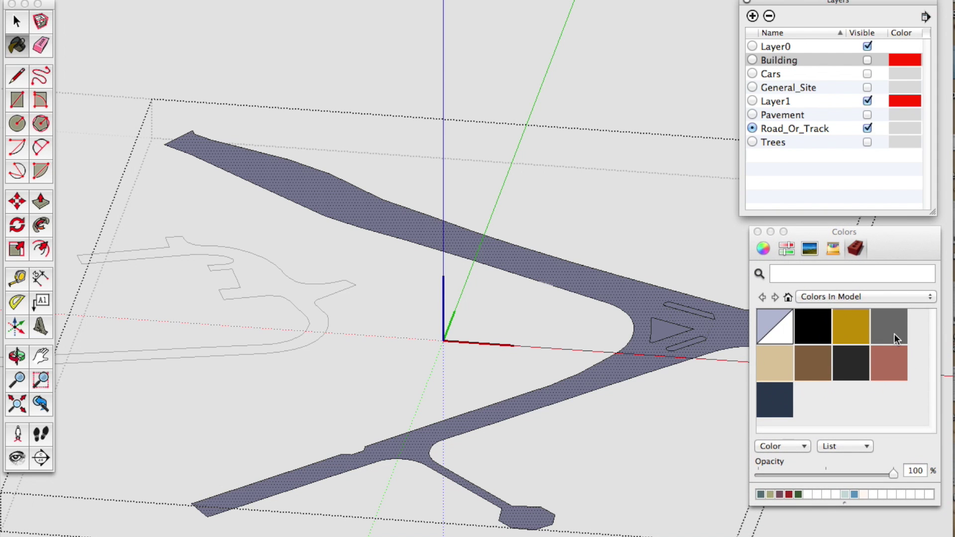
pyautogui.click(851, 368)
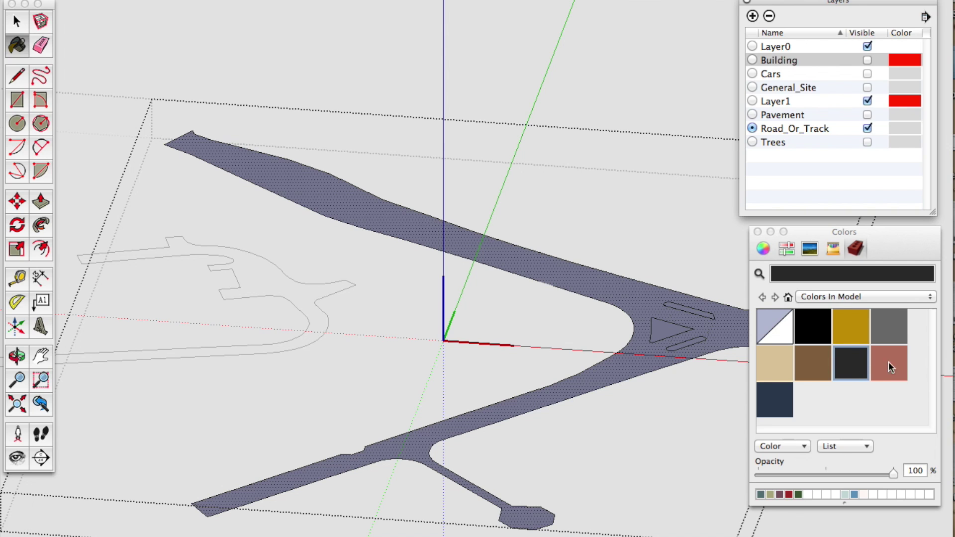
pyautogui.click(622, 373)
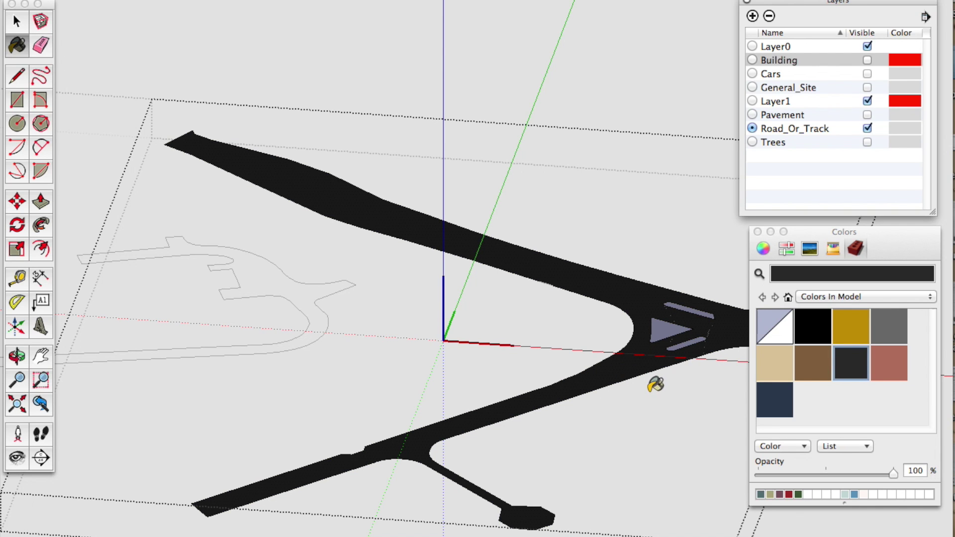
# - Paint the triangular and both elongated traffic islands with a muted dark green from the Colors collection
pyautogui.press('space')
pyautogui.click(809, 297)
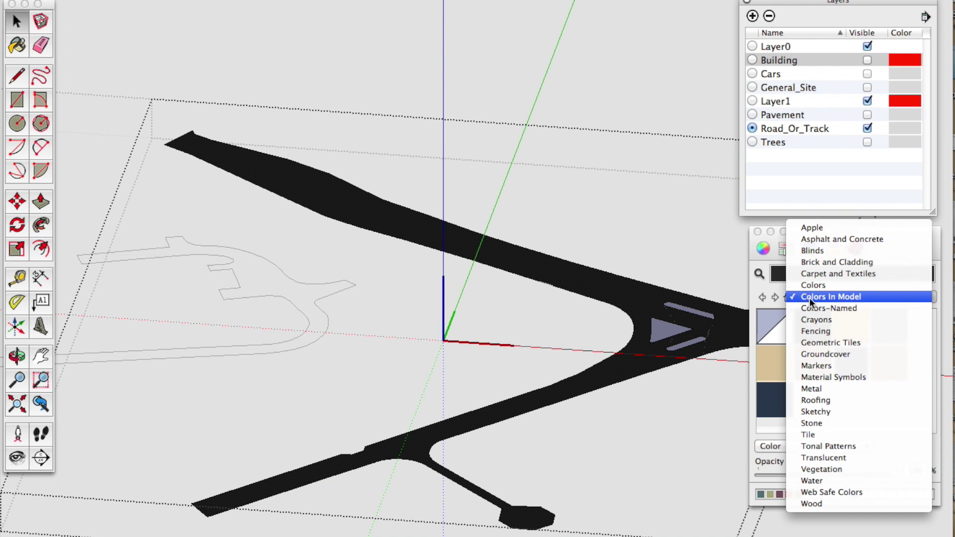
pyautogui.click(873, 295)
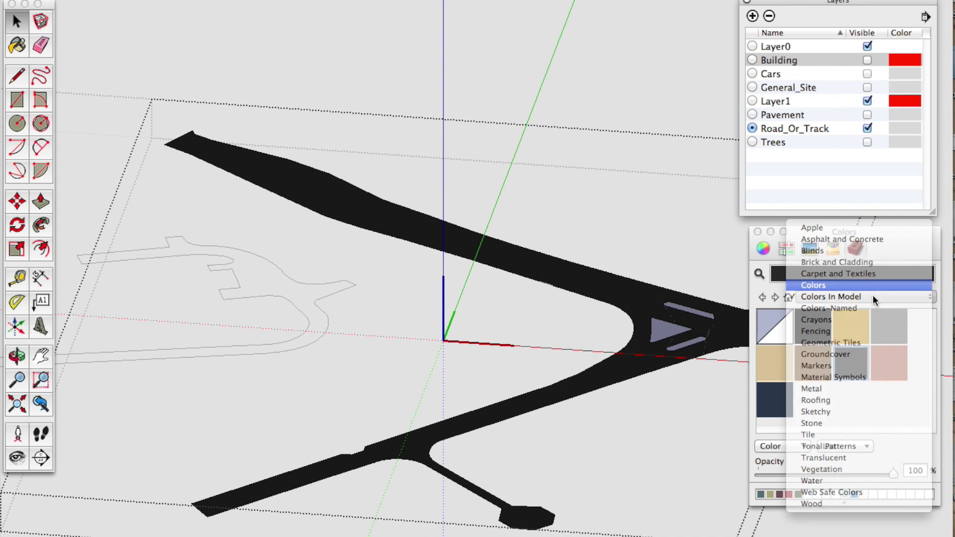
pyautogui.click(849, 295)
pyautogui.click(849, 286)
pyautogui.scroll(-3, 809, 343)
pyautogui.scroll(-10, 807, 350)
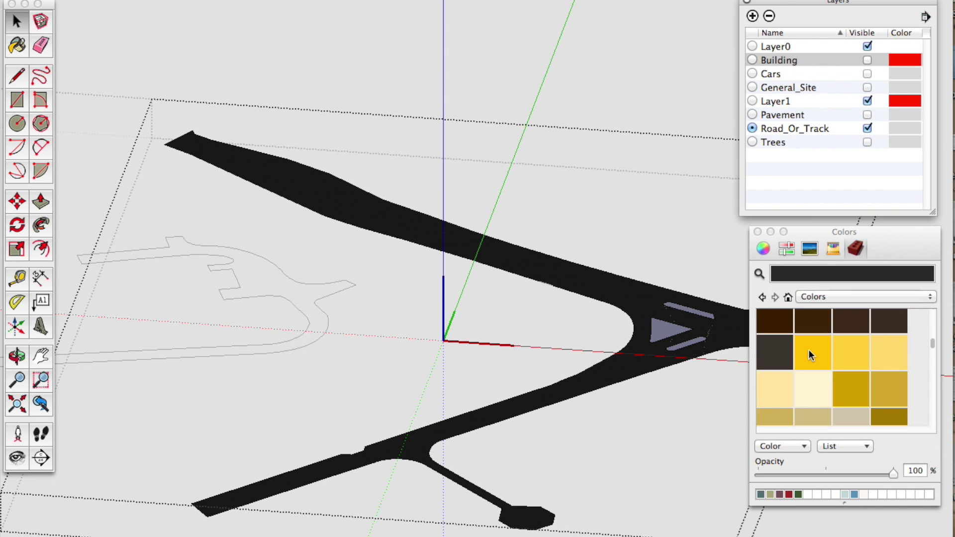
pyautogui.scroll(-5, 882, 375)
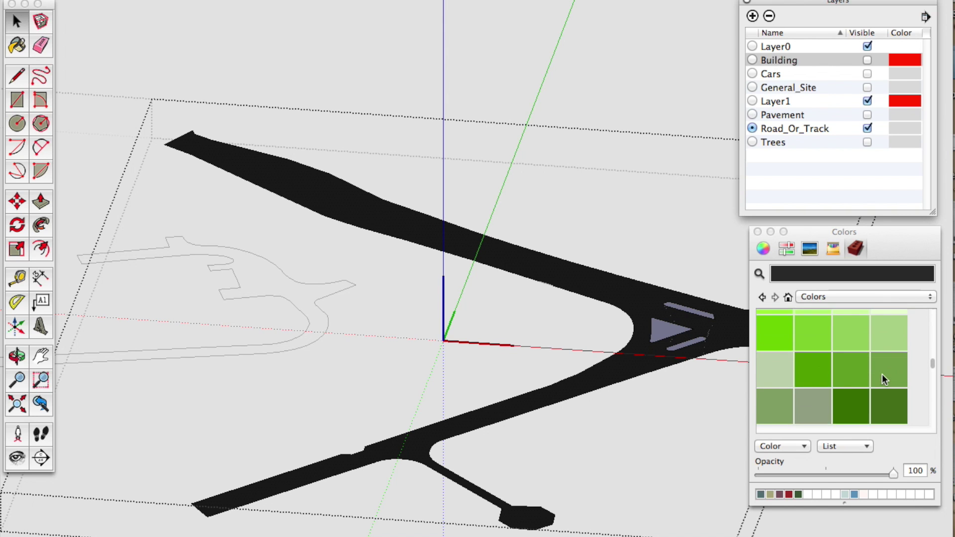
pyautogui.scroll(-1, 835, 388)
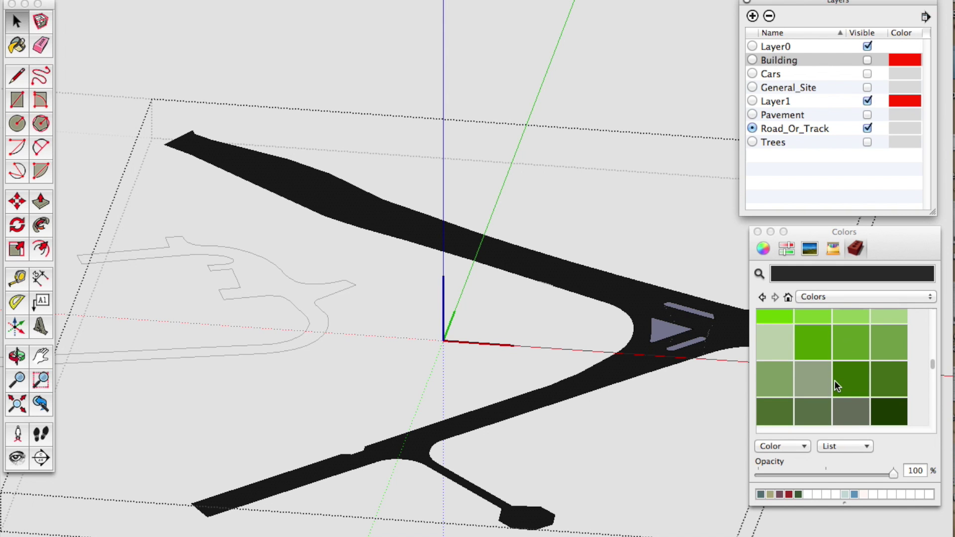
pyautogui.click(811, 416)
pyautogui.click(669, 328)
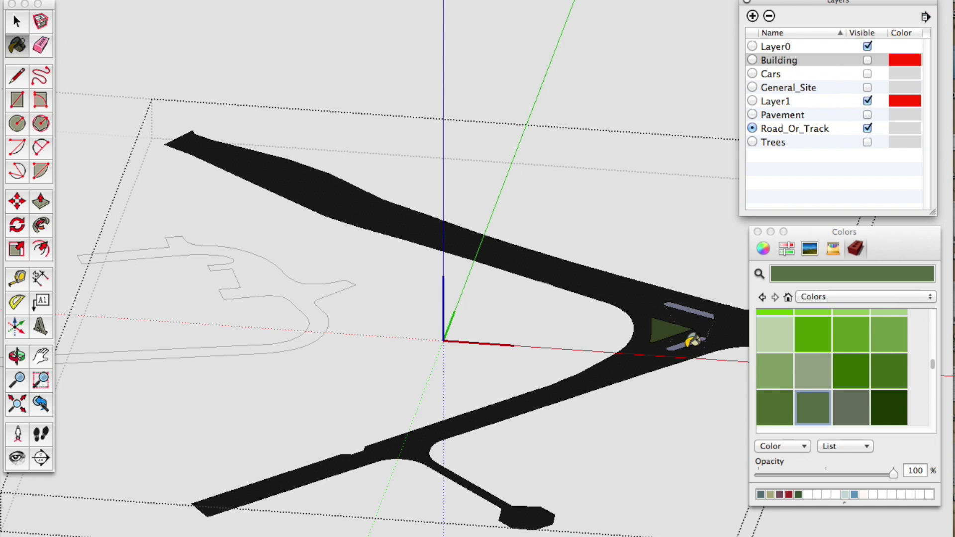
pyautogui.click(691, 344)
pyautogui.click(692, 312)
pyautogui.press('space')
# - Repaint the road face with a dark grey from the Colors collection
pyautogui.scroll(-5, 668, 313)
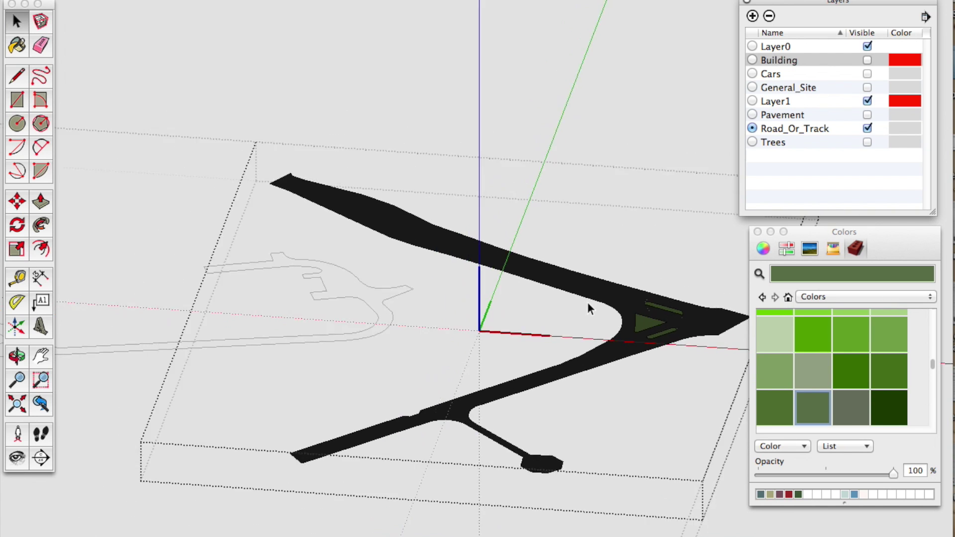
pyautogui.scroll(4, 641, 350)
pyautogui.scroll(10, 848, 357)
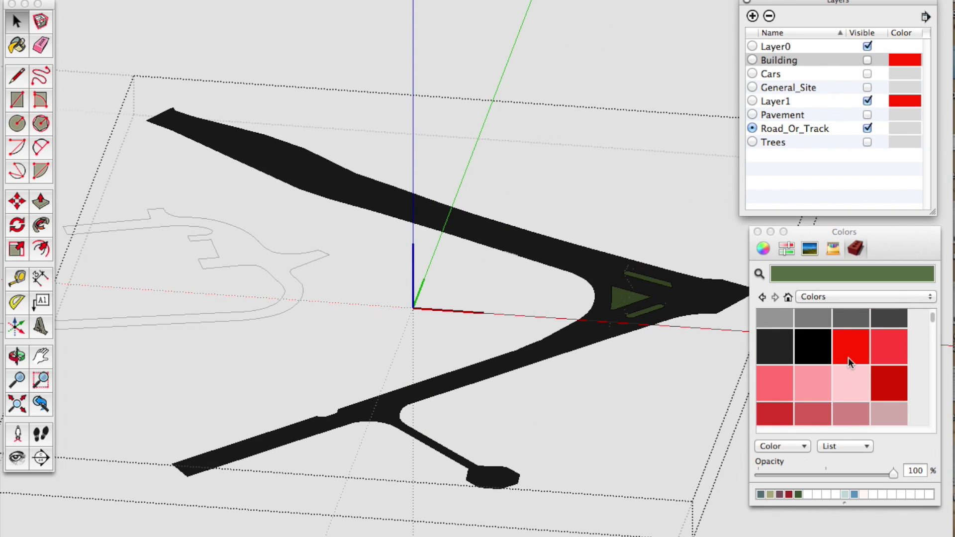
pyautogui.click(887, 363)
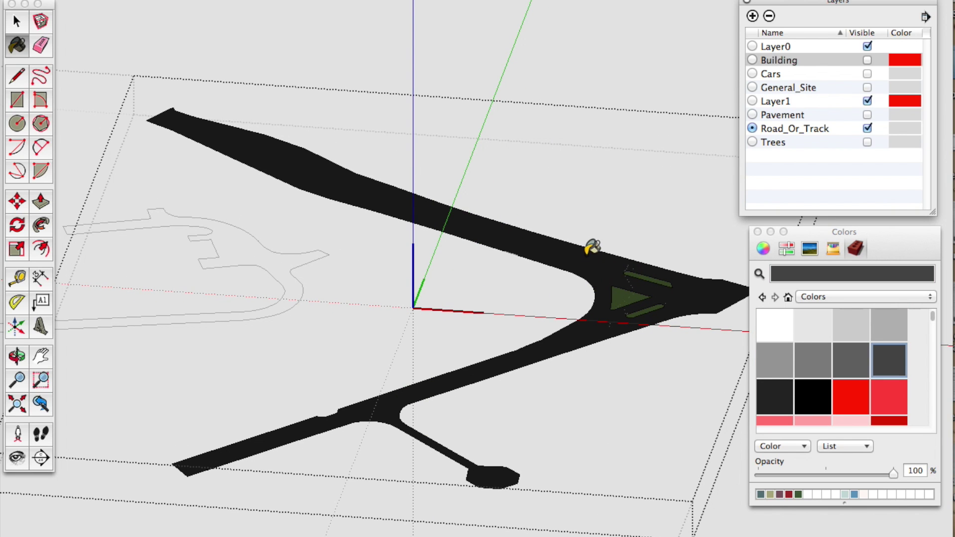
pyautogui.scroll(-3, 595, 301)
pyautogui.press('space')
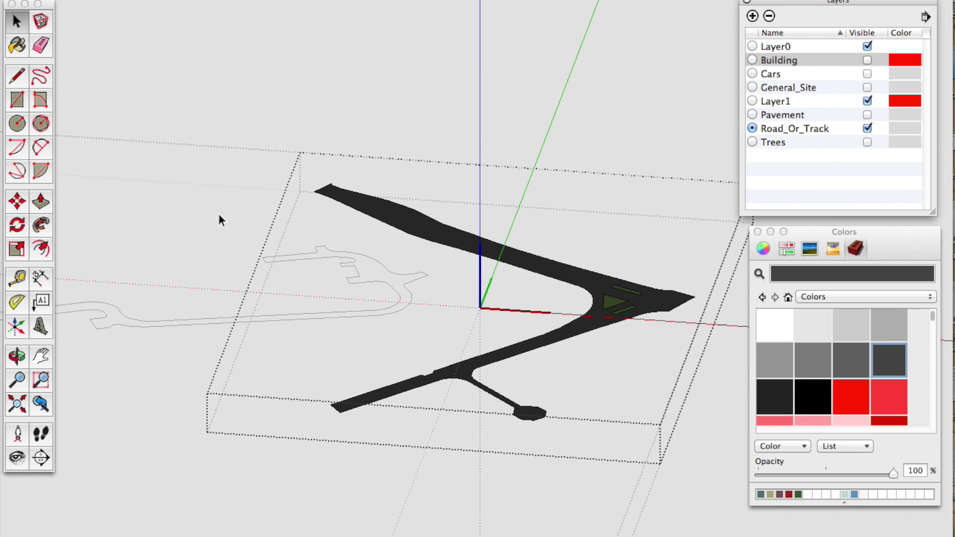
# - Try to extrude the road face downwards with Push/Pull
pyautogui.scroll(3, 587, 348)
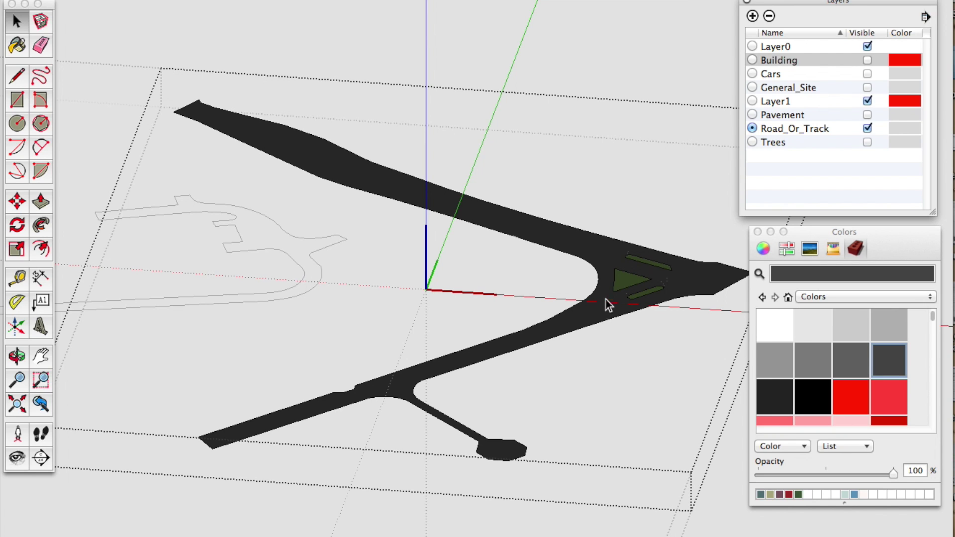
pyautogui.press('p')
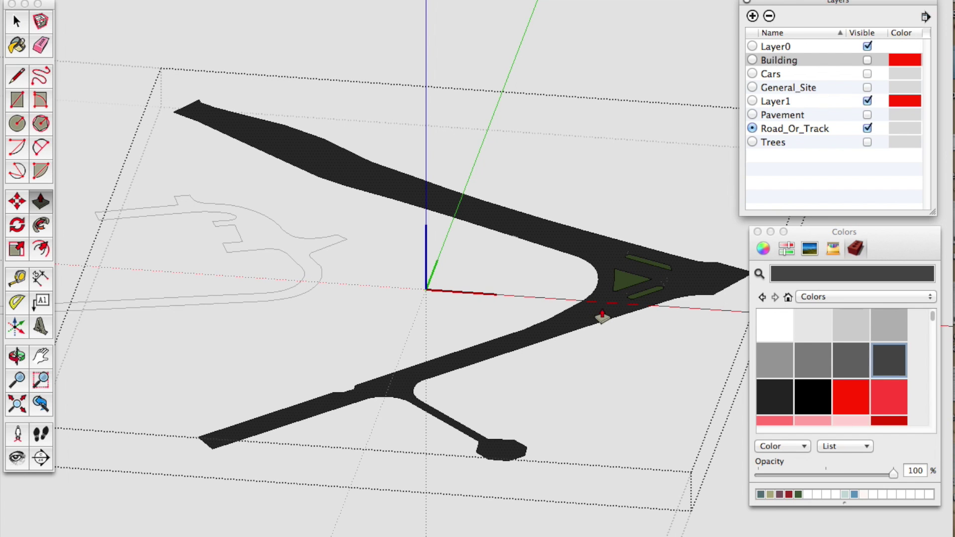
pyautogui.click(572, 318)
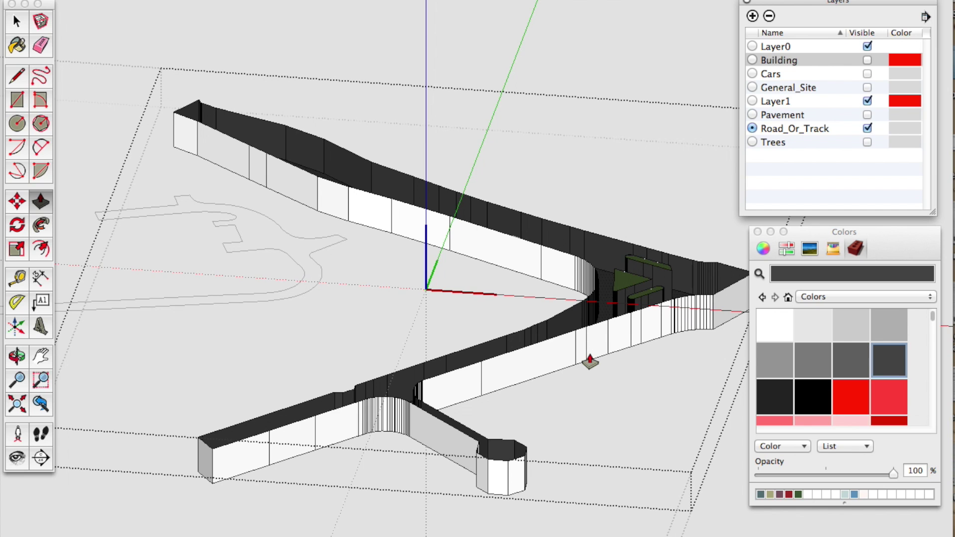
pyautogui.press('Escape')
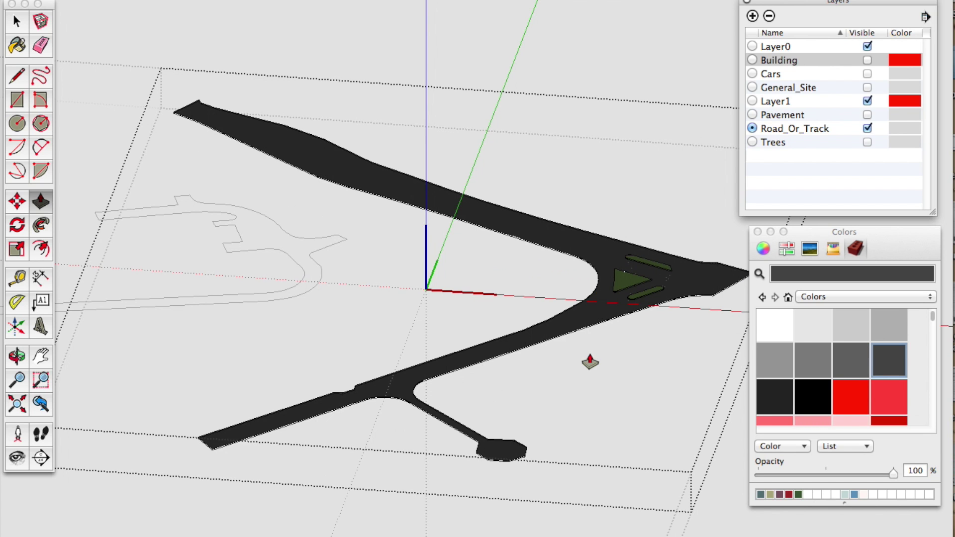
# - Draw a line across the road between its two outer edges to rebuild the missing top face
pyautogui.press('space')
pyautogui.scroll(10, 550, 334)
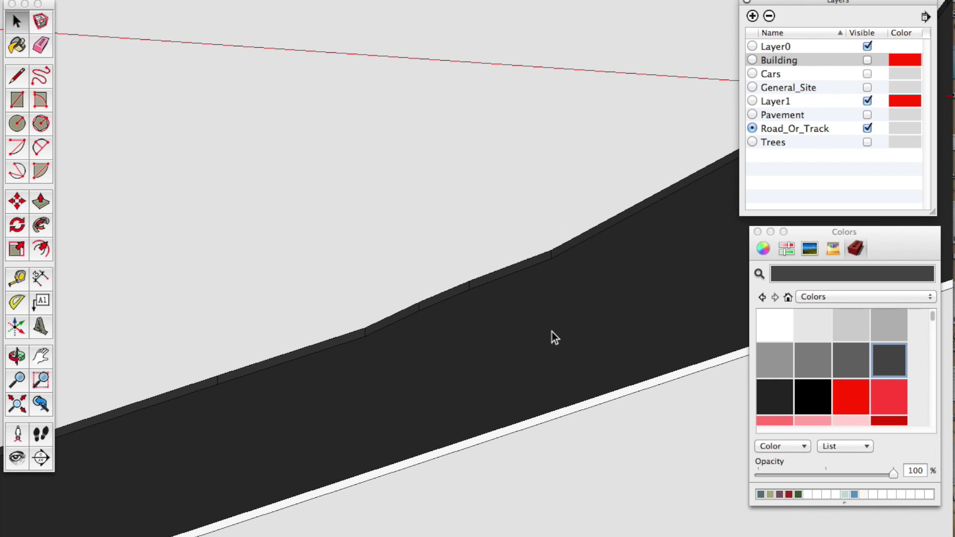
pyautogui.press('l')
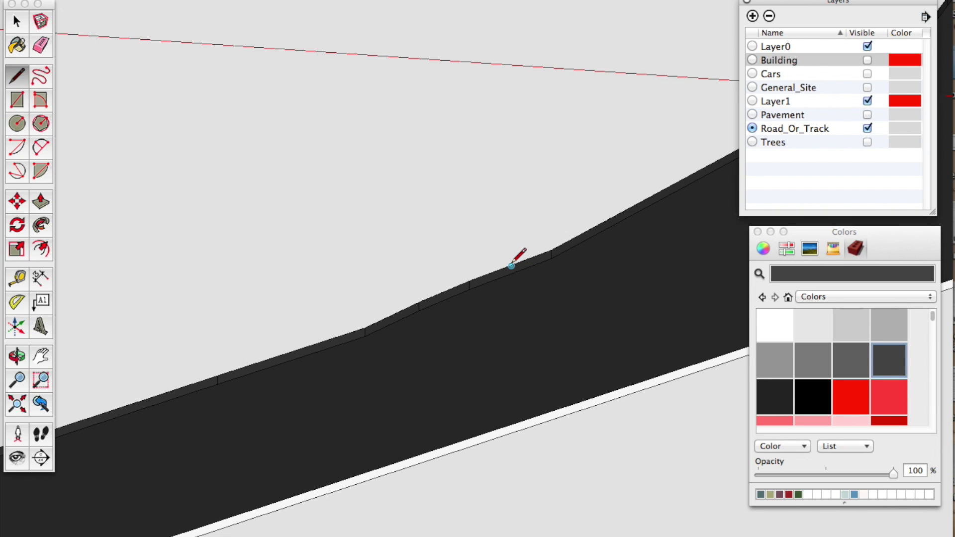
pyautogui.click(511, 265)
pyautogui.click(612, 390)
pyautogui.press('space')
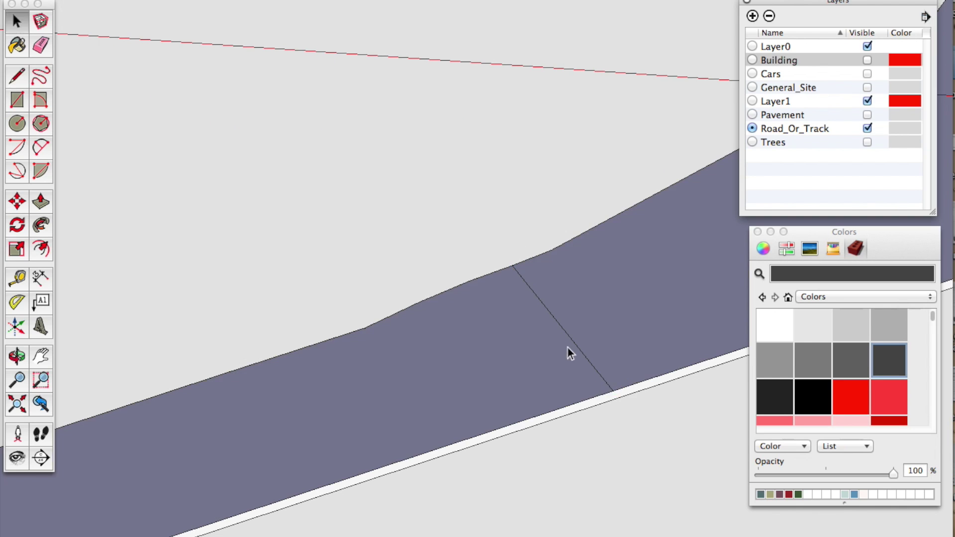
# - Delete the line dividing the rebuilt road face and paint the whole face dark grey
pyautogui.click(575, 345)
pyautogui.press('Delete')
pyautogui.press('b')
pyautogui.click(585, 315)
pyautogui.press('space')
pyautogui.scroll(-2, 586, 315)
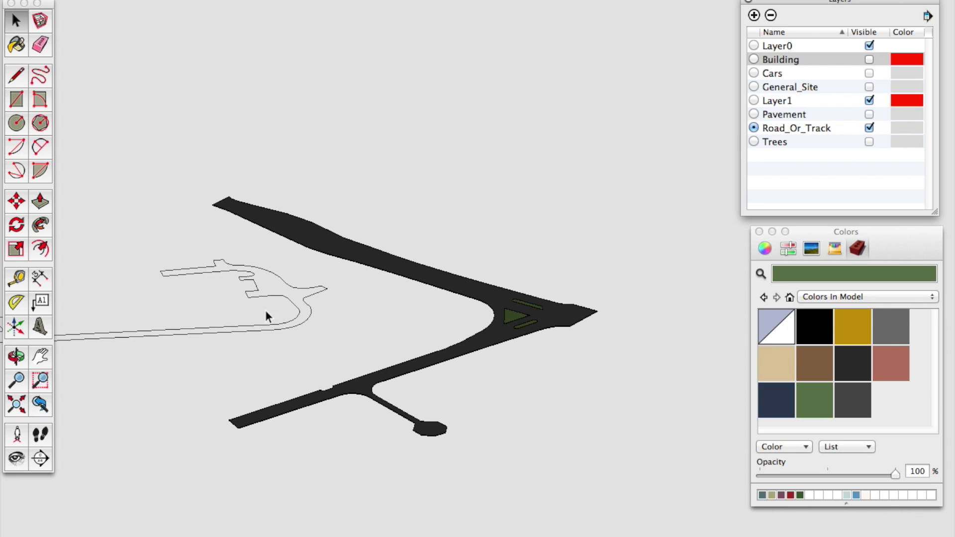
# - Open the road group for editing and trace an edge of the unfilled inner road outline to create its face
pyautogui.click(267, 294)
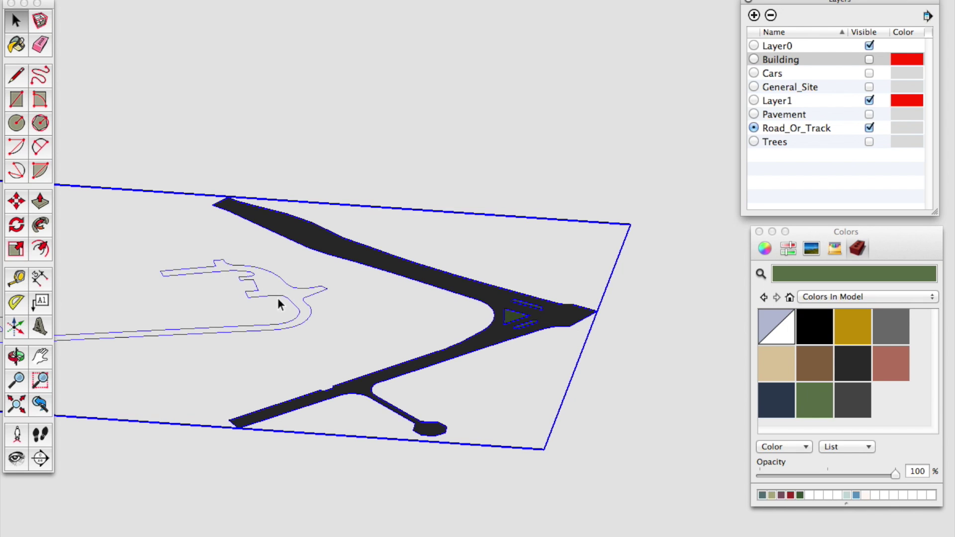
pyautogui.doubleClick(279, 295)
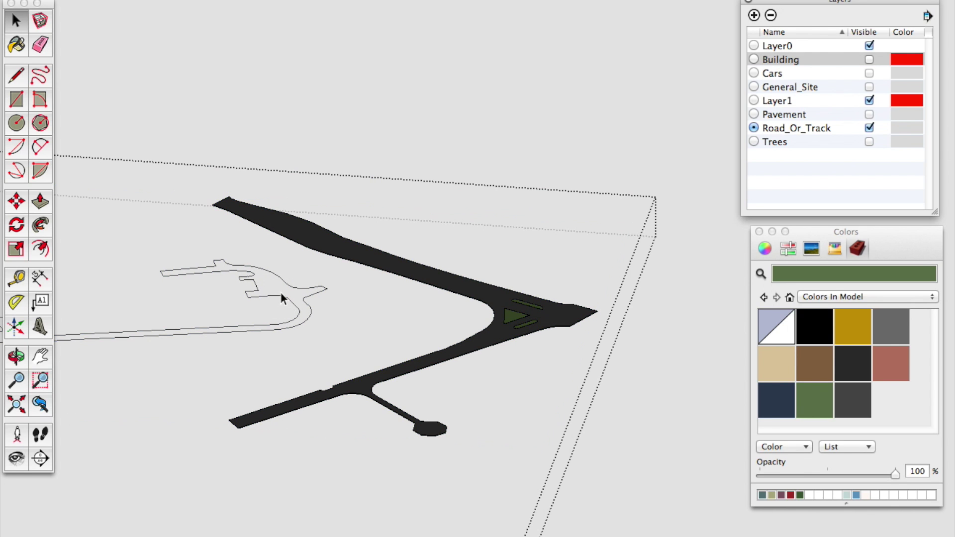
pyautogui.click(261, 299)
pyautogui.scroll(5, 263, 296)
pyautogui.click(297, 292)
pyautogui.click(402, 194)
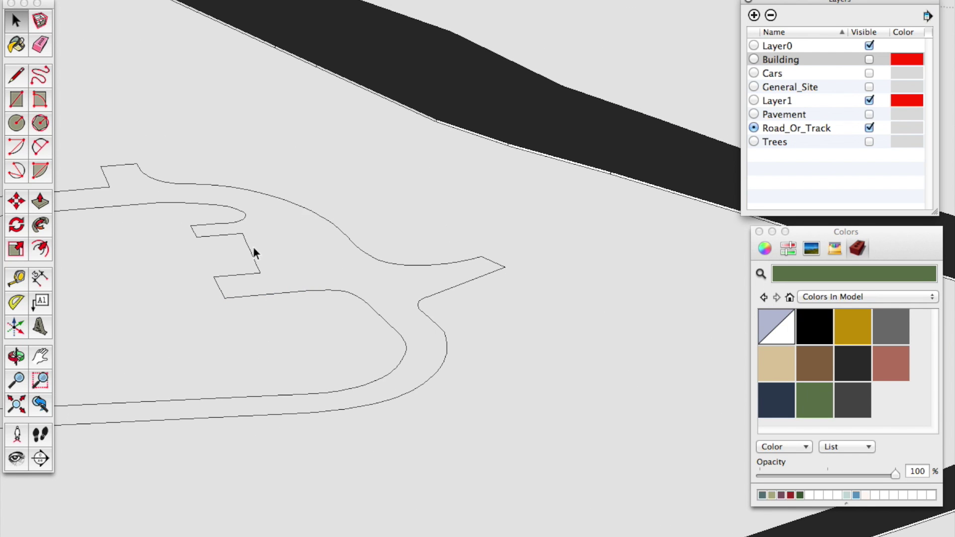
pyautogui.press('l')
pyautogui.scroll(-3, 503, 241)
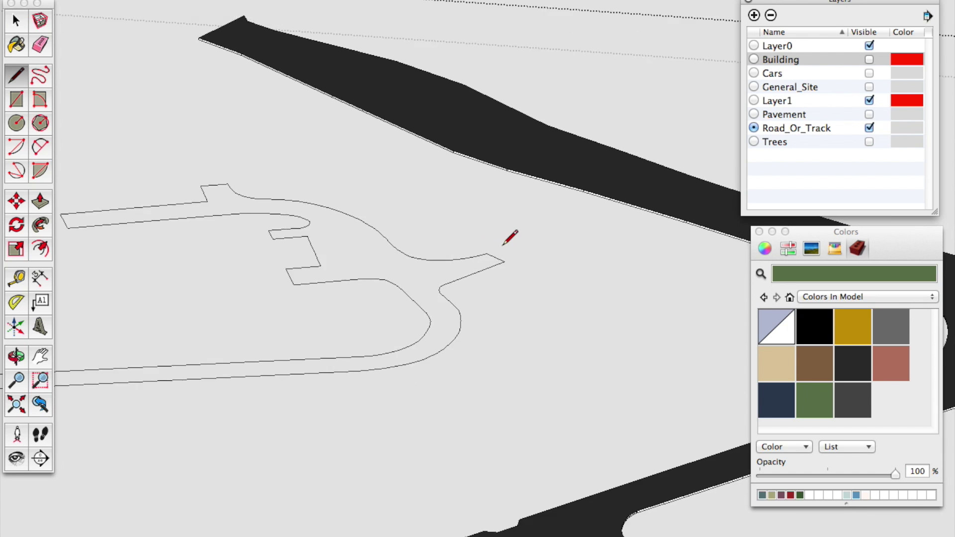
pyautogui.scroll(3, 350, 271)
pyautogui.click(302, 259)
pyautogui.click(314, 281)
pyautogui.press('space')
pyautogui.scroll(-5, 472, 224)
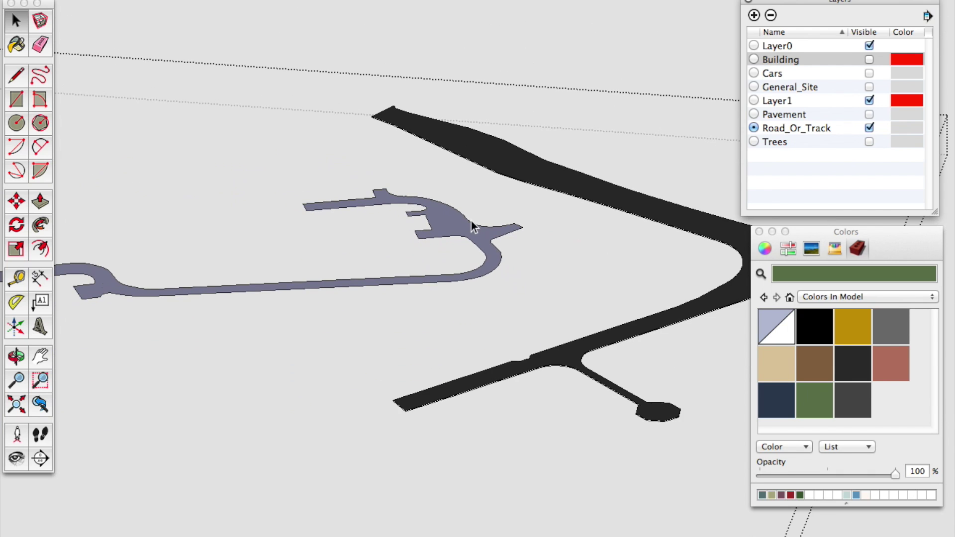
# - Paint the inner road face with the dark grey from the Colors In Model collection
pyautogui.moveTo(198, 283); pyautogui.dragTo(270, 280, button='middle')
pyautogui.moveTo(437, 280); pyautogui.dragTo(307, 299)
pyautogui.press('space')
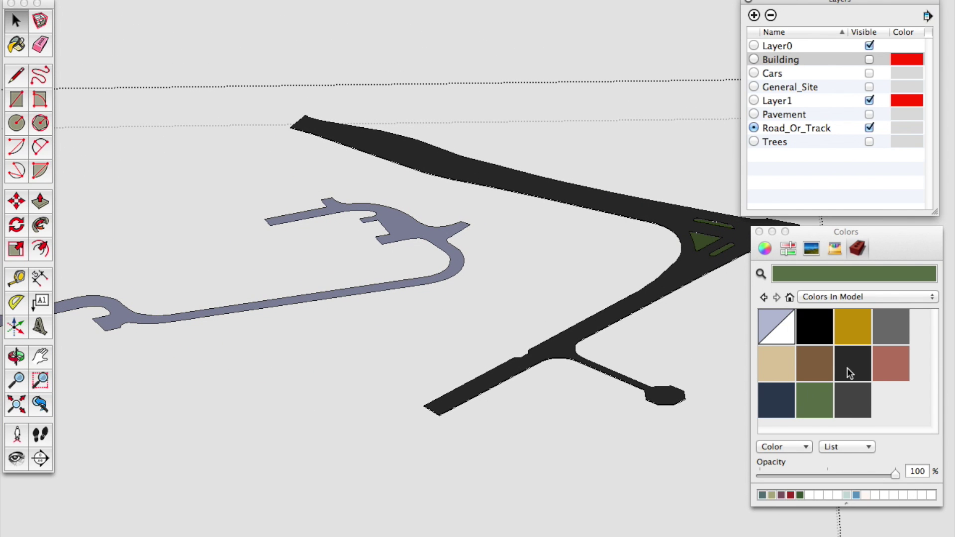
pyautogui.click(854, 407)
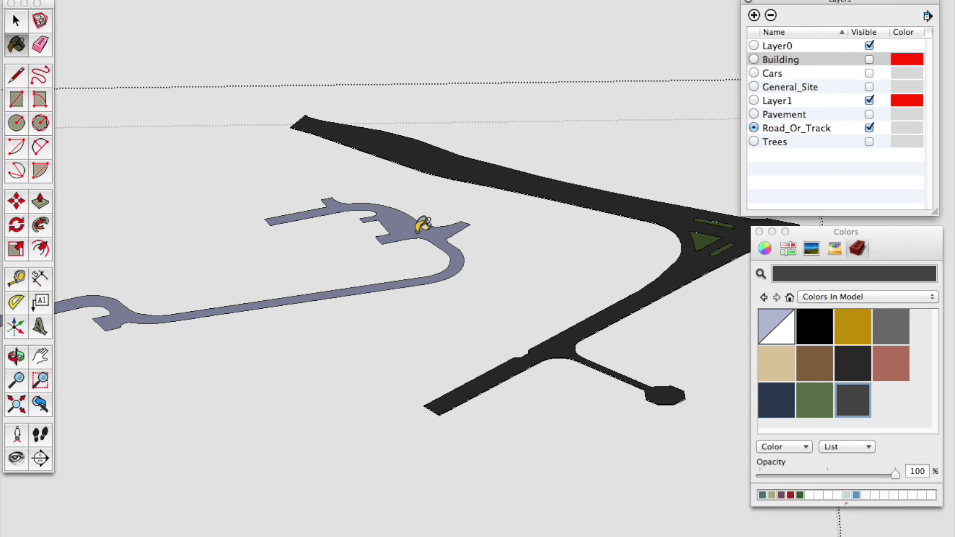
pyautogui.click(414, 228)
pyautogui.press('space')
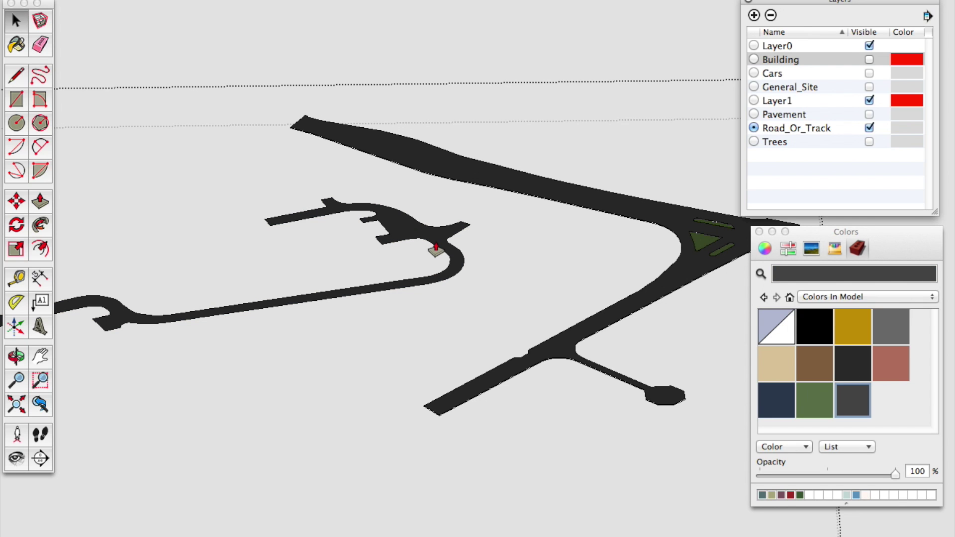
# - Extrude the inner road face upwards into a thin slab with Push/Pull and leave the group
pyautogui.press('p')
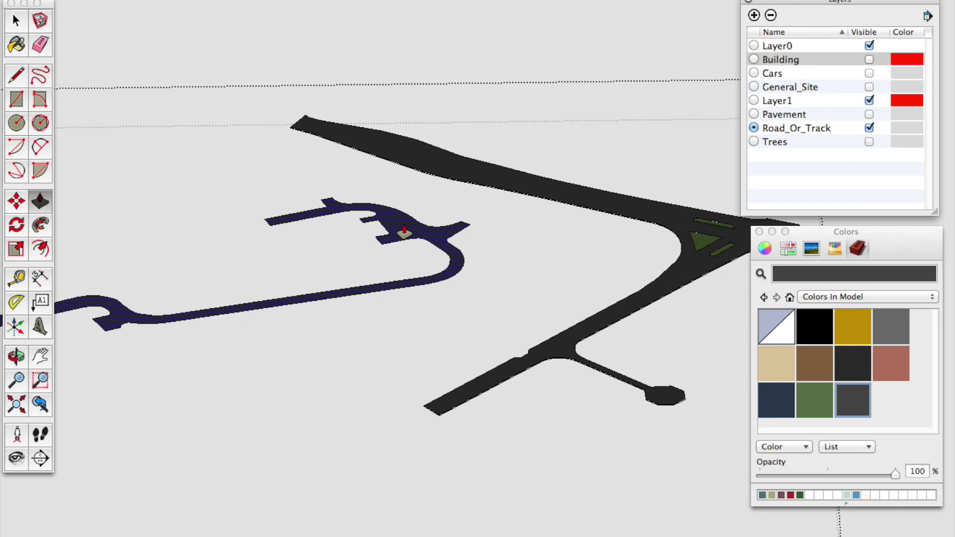
pyautogui.moveTo(404, 232)
pyautogui.mouseDown()
pyautogui.moveTo(398, 185)
pyautogui.moveTo(403, 219)
pyautogui.mouseUp()
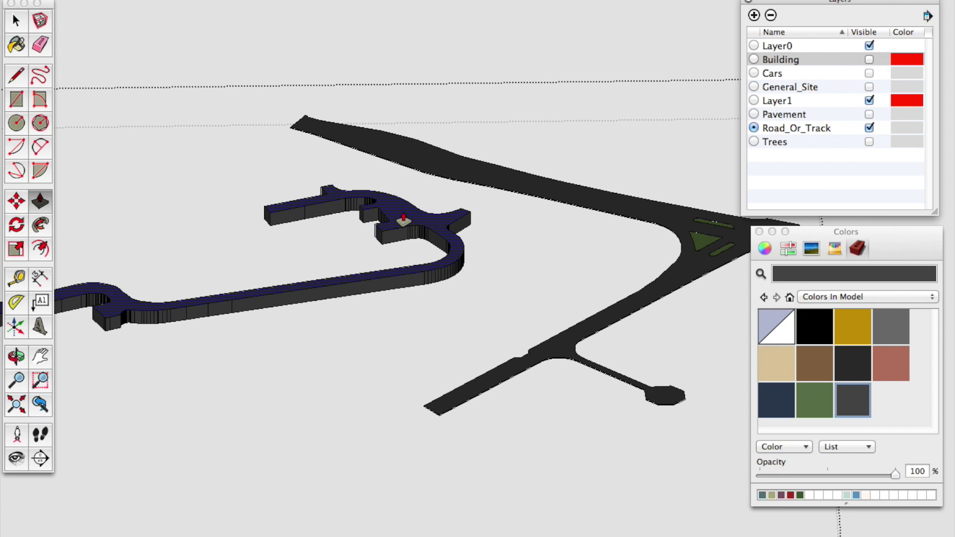
pyautogui.moveTo(404, 218); pyautogui.dragTo(404, 222)
pyautogui.press('space')
pyautogui.scroll(10, 419, 252)
pyautogui.scroll(-2, 389, 225)
pyautogui.click(401, 157)
pyautogui.scroll(-3, 405, 164)
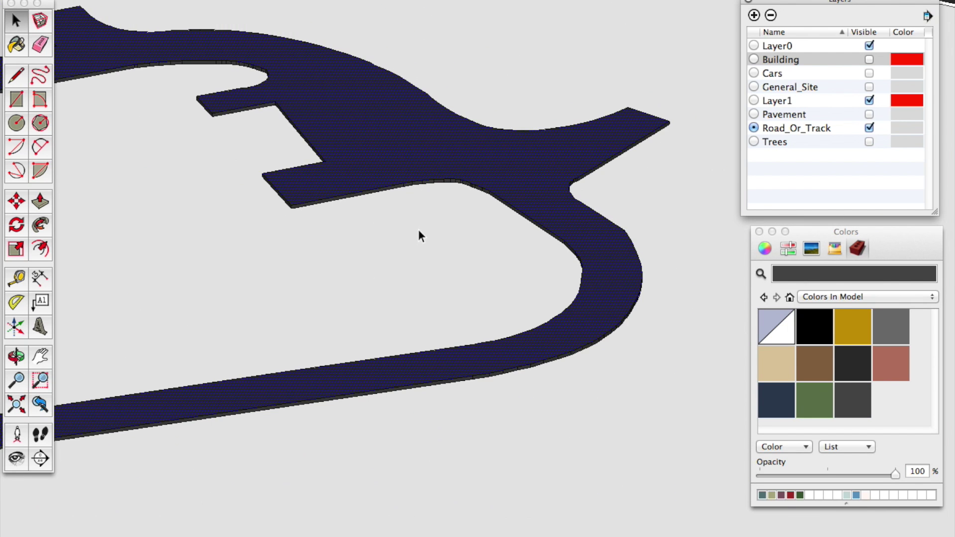
pyautogui.scroll(-4, 418, 229)
pyautogui.click(375, 7)
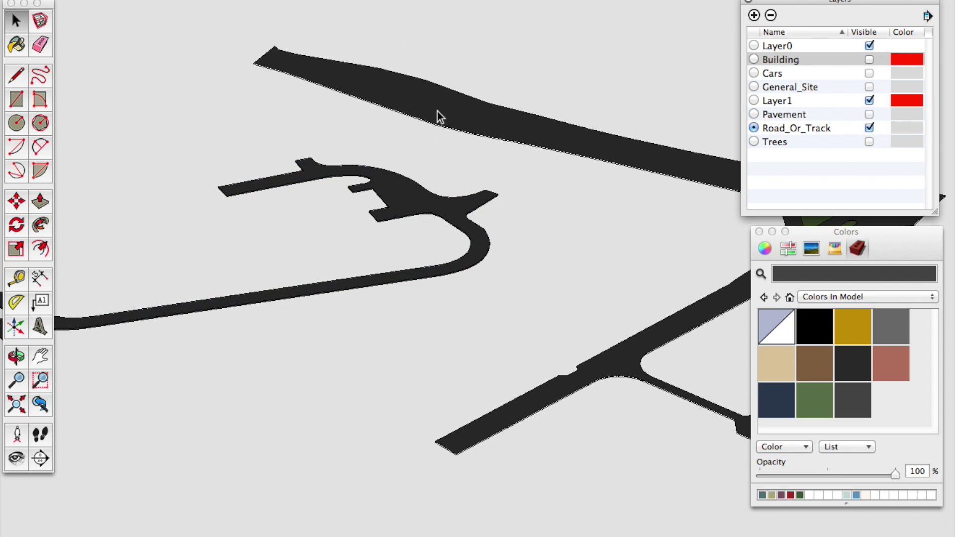
# - Reopen the road group, select the entire inner road slab, move it down slightly from its corner, and leave the group
pyautogui.click(405, 198)
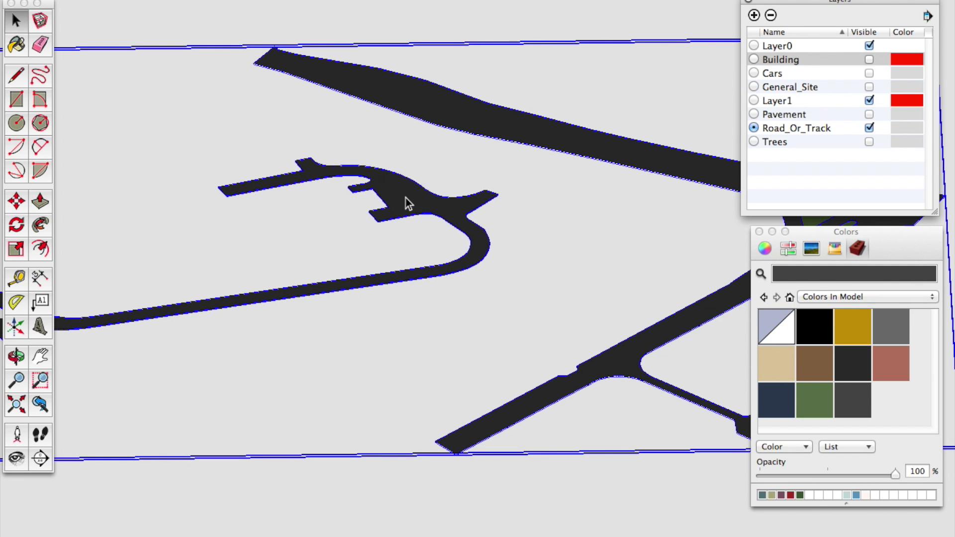
pyautogui.doubleClick(406, 198)
pyautogui.click(410, 199)
pyautogui.scroll(5, 428, 204)
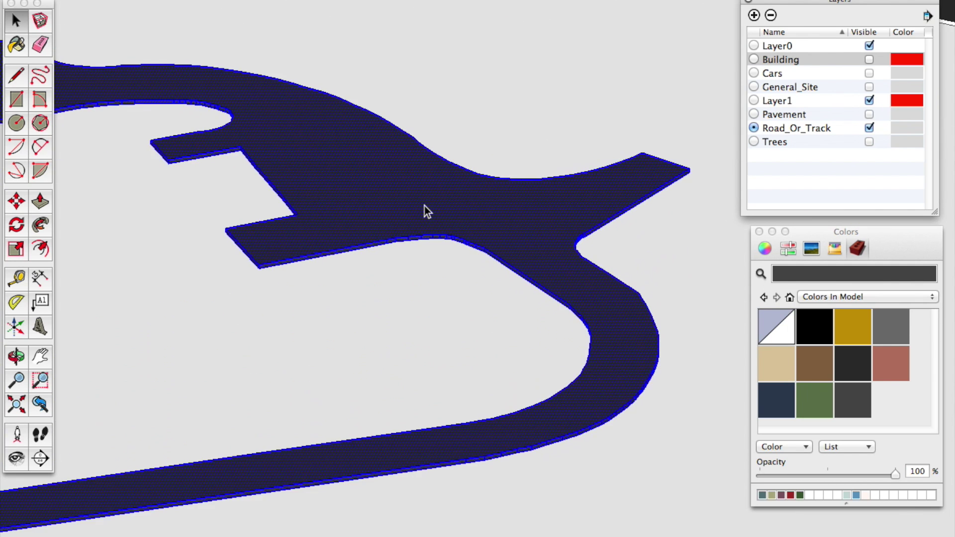
pyautogui.press('m')
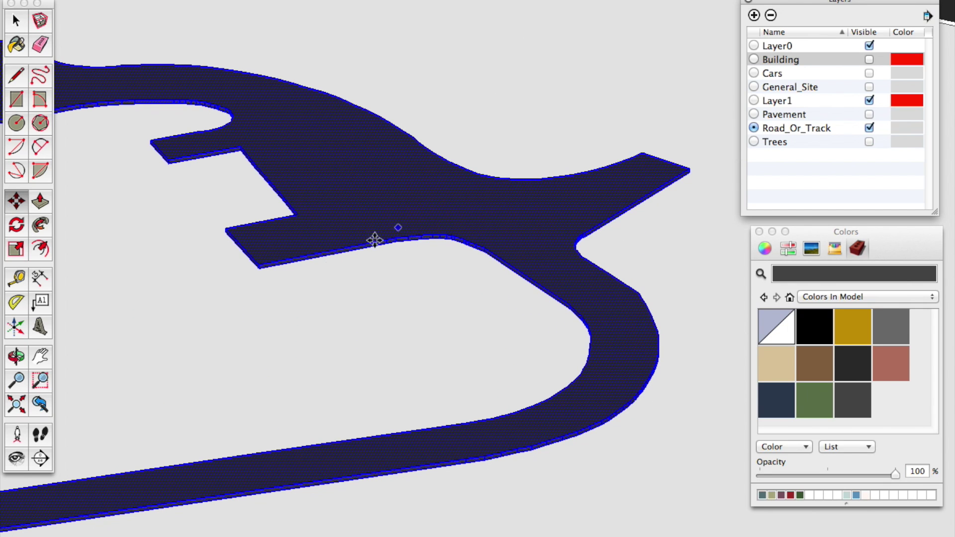
pyautogui.scroll(5, 259, 277)
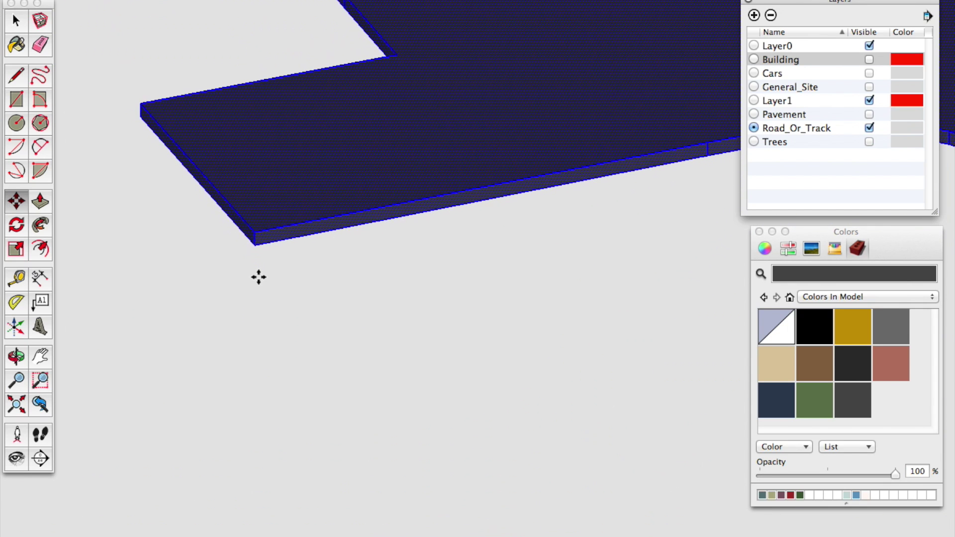
pyautogui.click(258, 230)
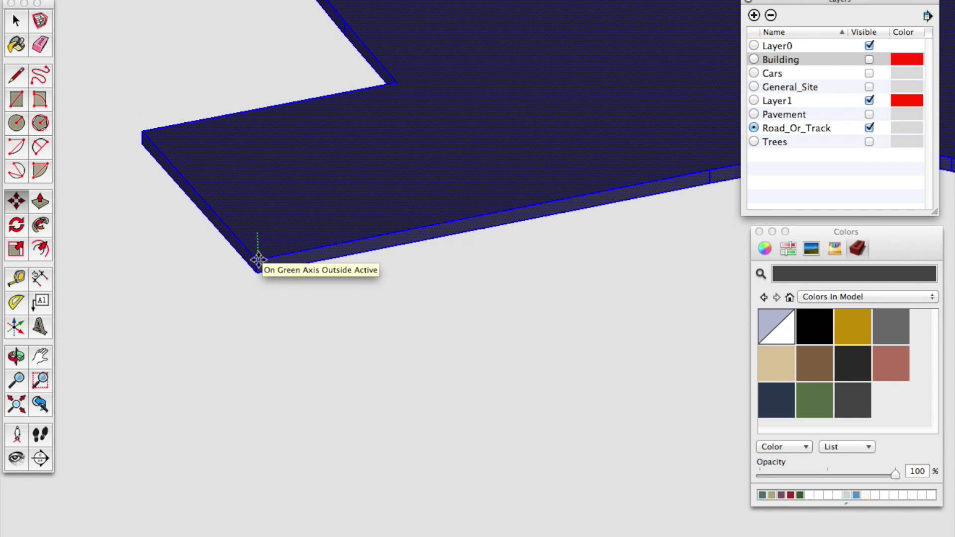
pyautogui.press('Return')
pyautogui.press('space')
pyautogui.scroll(-10, 264, 264)
pyautogui.click(453, 282)
pyautogui.scroll(-5, 452, 282)
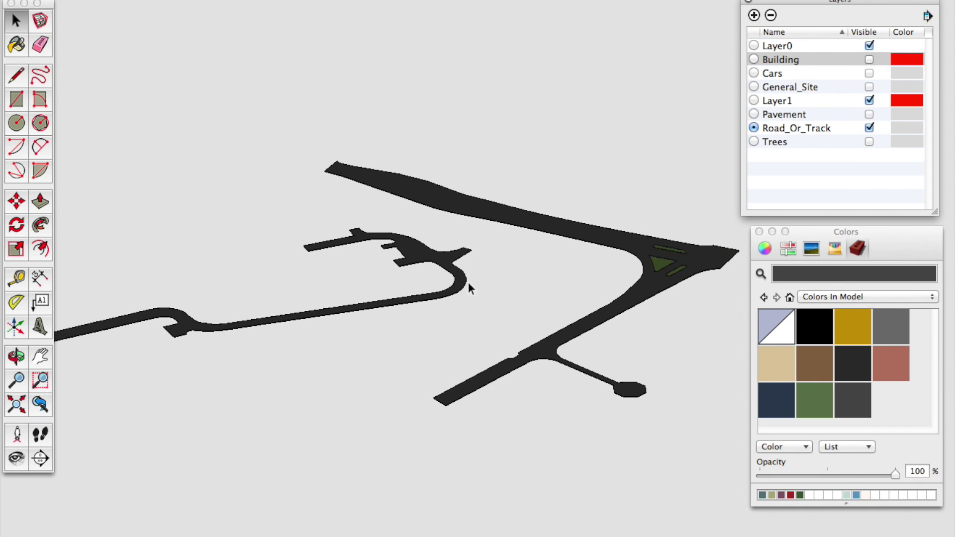
# - Make the General_Site and Pavement layers visible
pyautogui.click(869, 114)
pyautogui.click(869, 113)
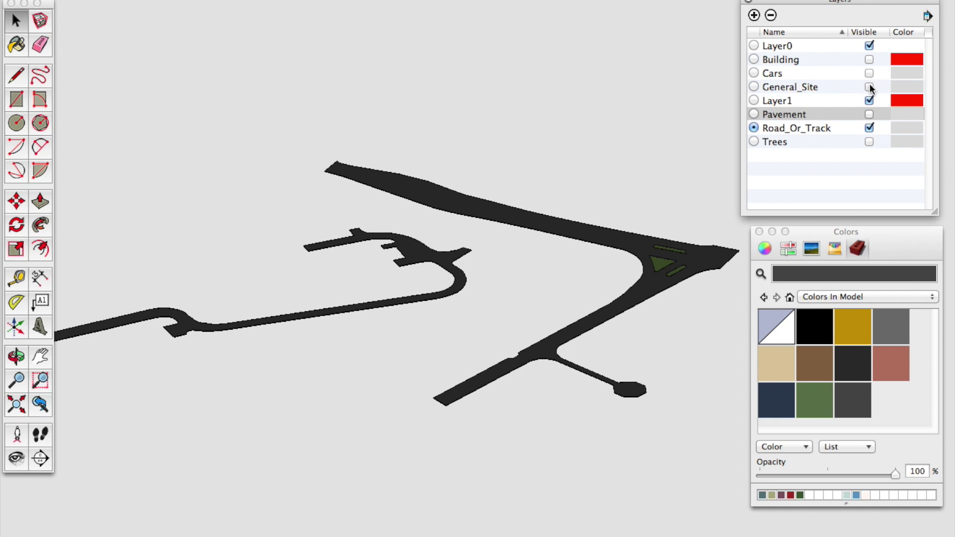
pyautogui.click(869, 87)
pyautogui.click(870, 115)
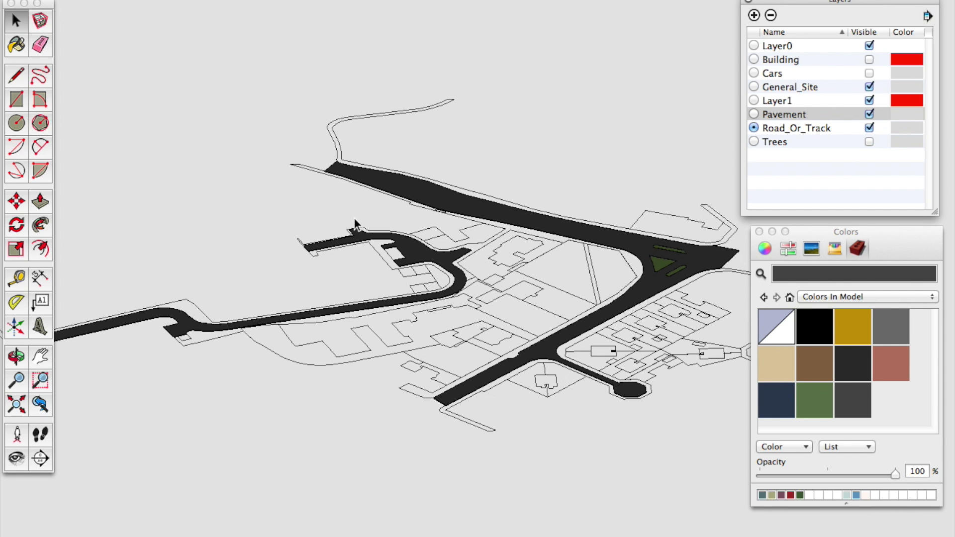
pyautogui.scroll(-3, 358, 223)
pyautogui.scroll(3, 546, 271)
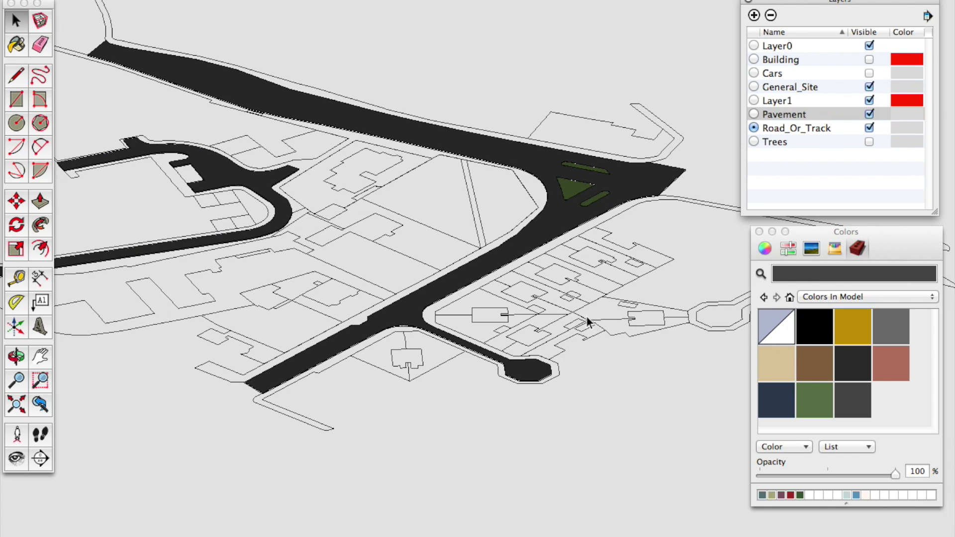
# - Select the general site linework, make General_Site the active layer and open the linework's group for editing
pyautogui.click(558, 289)
pyautogui.scroll(-4, 599, 318)
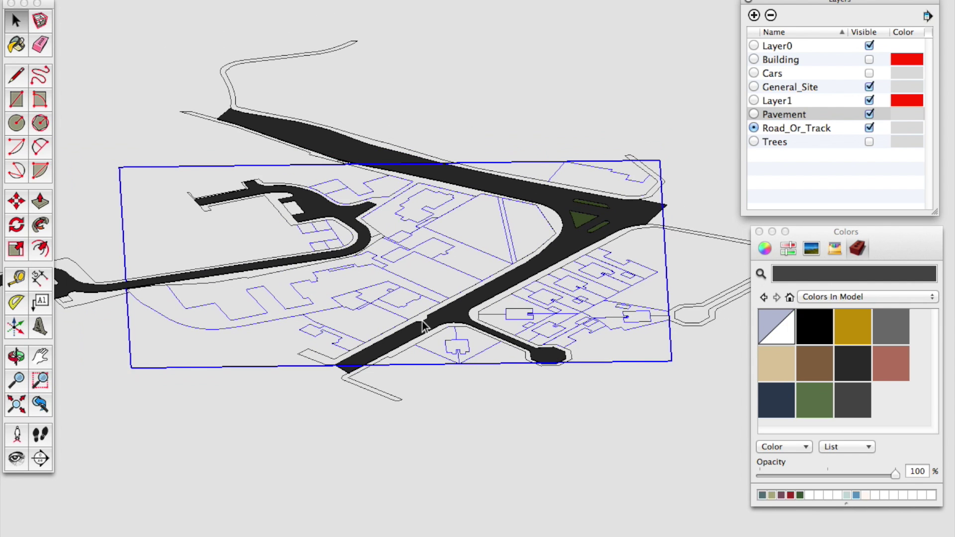
pyautogui.scroll(3, 422, 259)
pyautogui.scroll(-2, 407, 271)
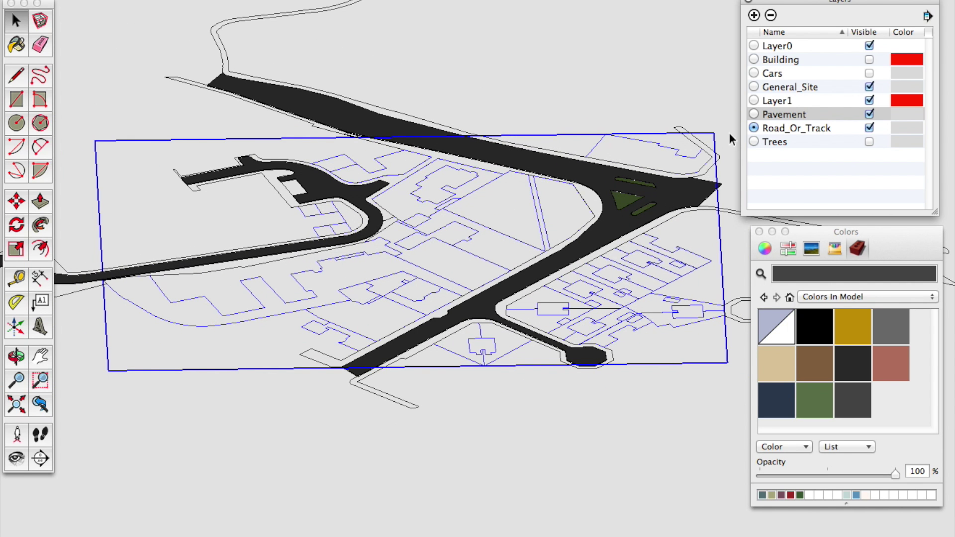
pyautogui.click(755, 87)
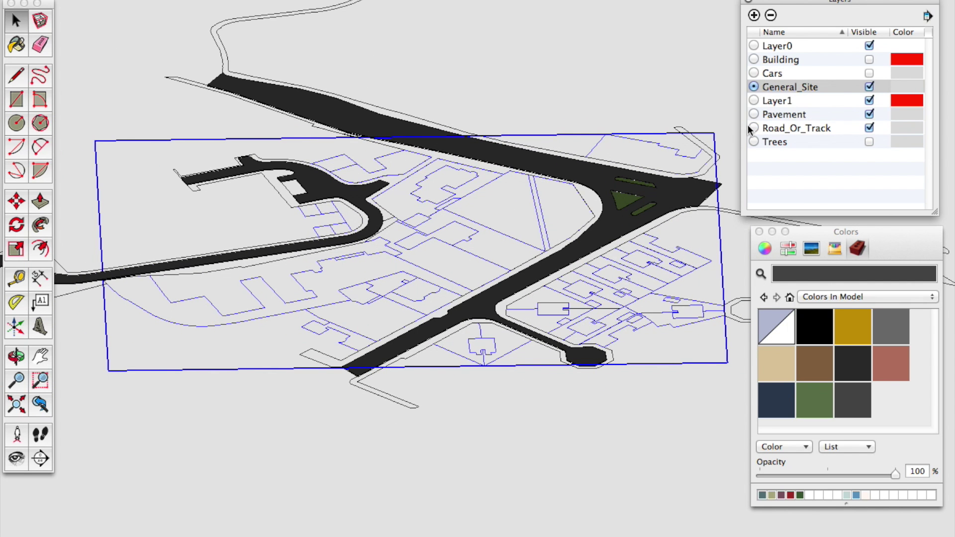
pyautogui.doubleClick(473, 225)
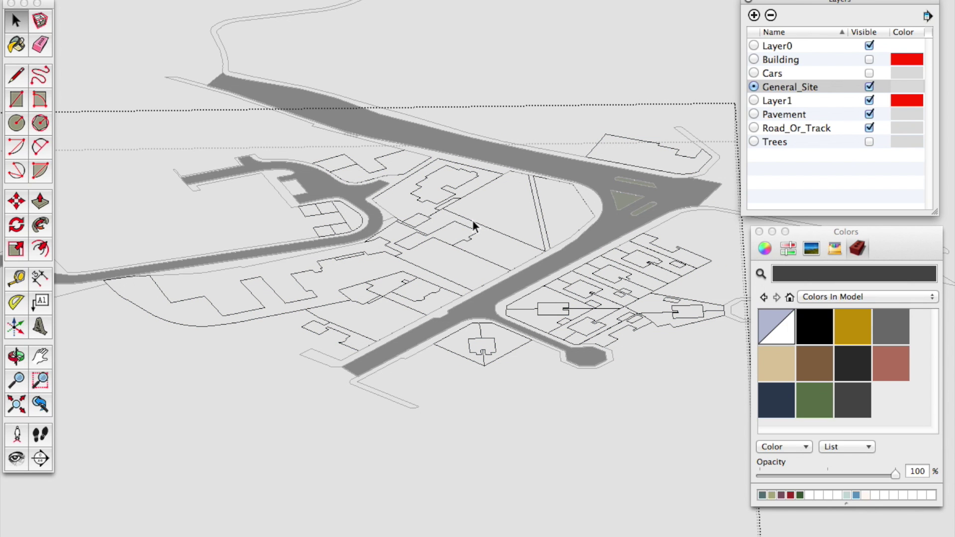
pyautogui.scroll(2, 518, 237)
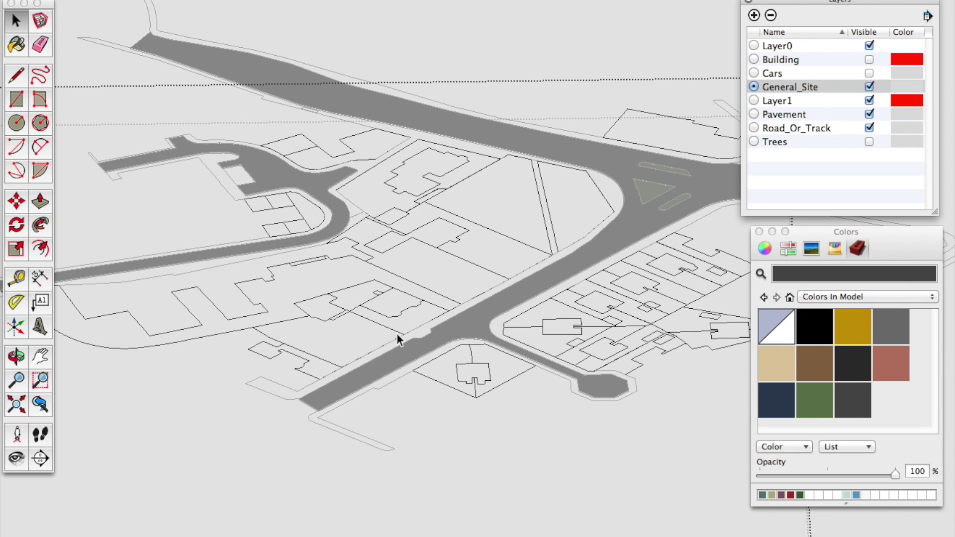
# - Trace plot edges with the Line tool to create faces for the large plots between the inner and main roads
pyautogui.press('l')
pyautogui.scroll(2, 242, 248)
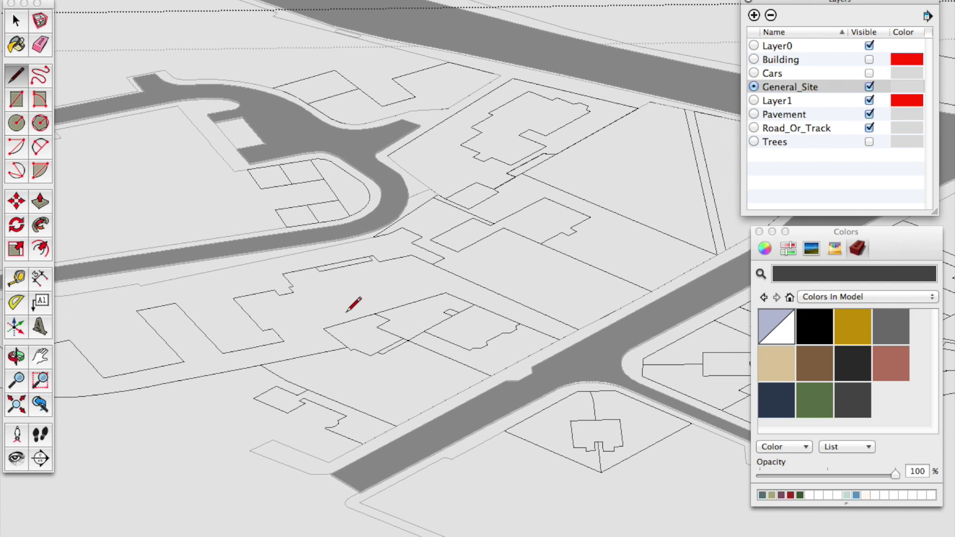
pyautogui.click(247, 314)
pyautogui.click(262, 327)
pyautogui.click(470, 246)
pyautogui.click(487, 238)
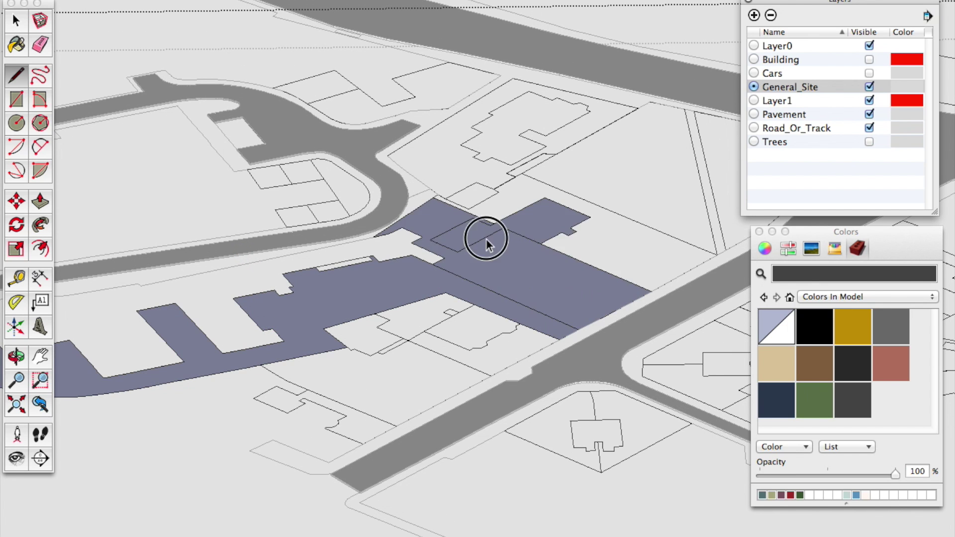
# - Trace further boundary edges to create faces for the remaining plots along the near side of the main road
pyautogui.click(433, 325)
pyautogui.click(467, 371)
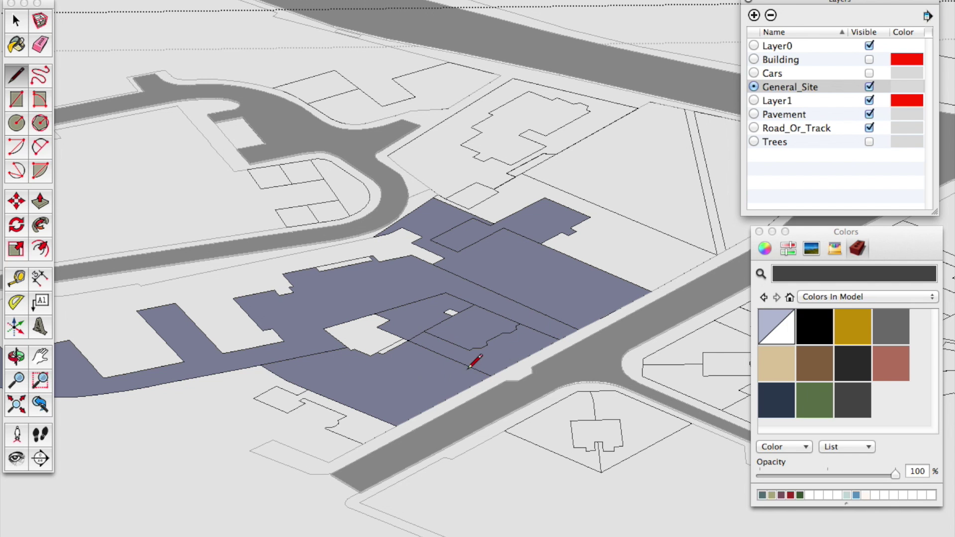
pyautogui.click(343, 436)
pyautogui.scroll(-3, 188, 417)
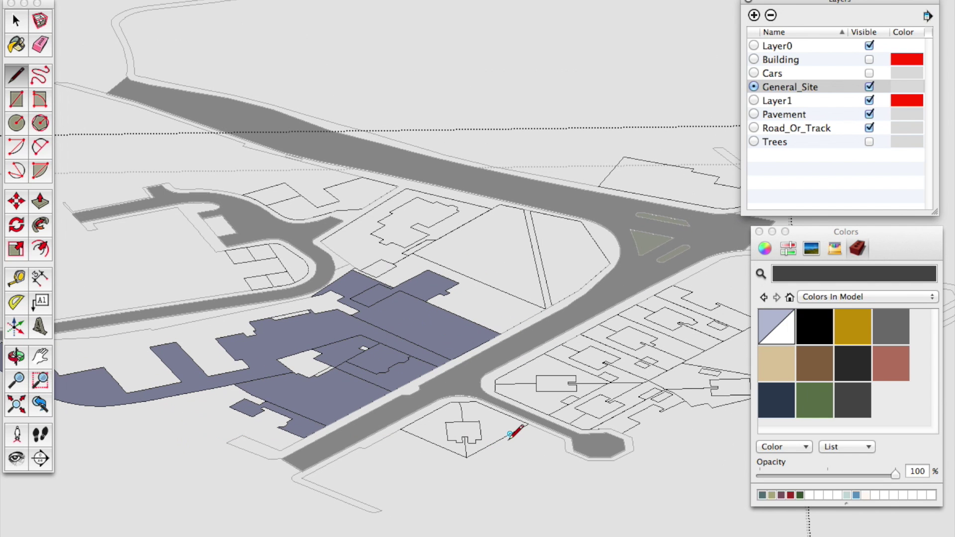
# - Trace the boundary edges of the triangular plot across the main road to create faces around its building outline
pyautogui.click(492, 442)
pyautogui.scroll(2, 434, 456)
pyautogui.click(433, 443)
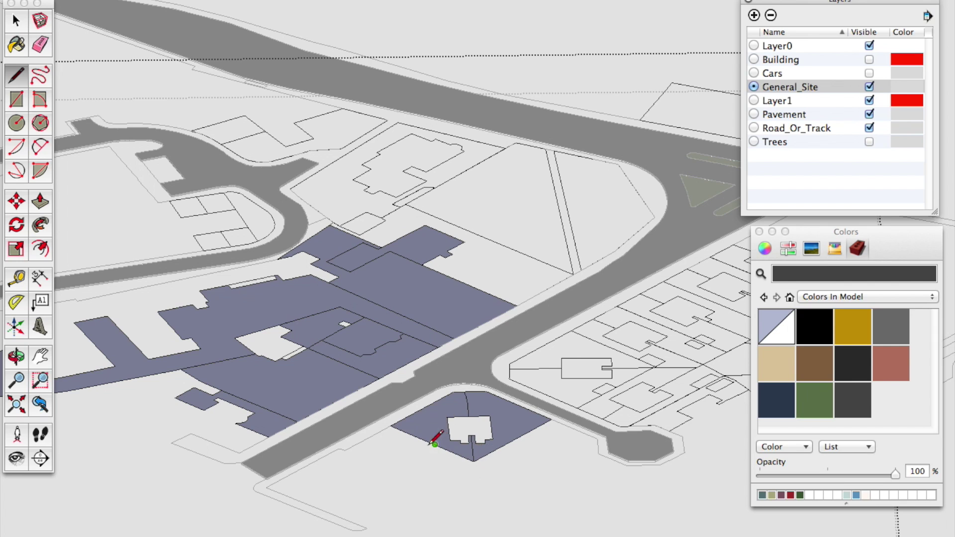
# - Trace boundary edges with the Line tool to create faces for the large plots near the junction and those beyond the inner road
pyautogui.click(480, 236)
pyautogui.click(565, 200)
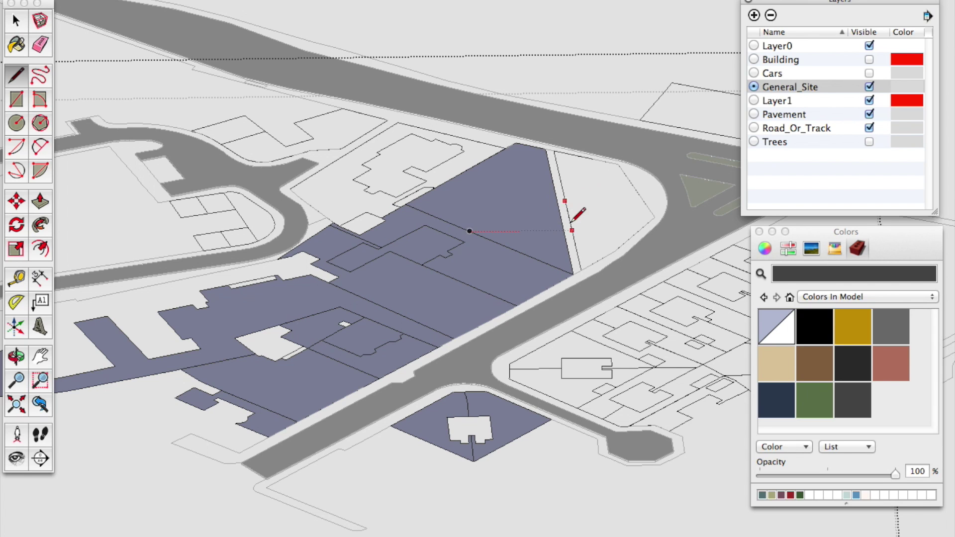
pyautogui.click(571, 223)
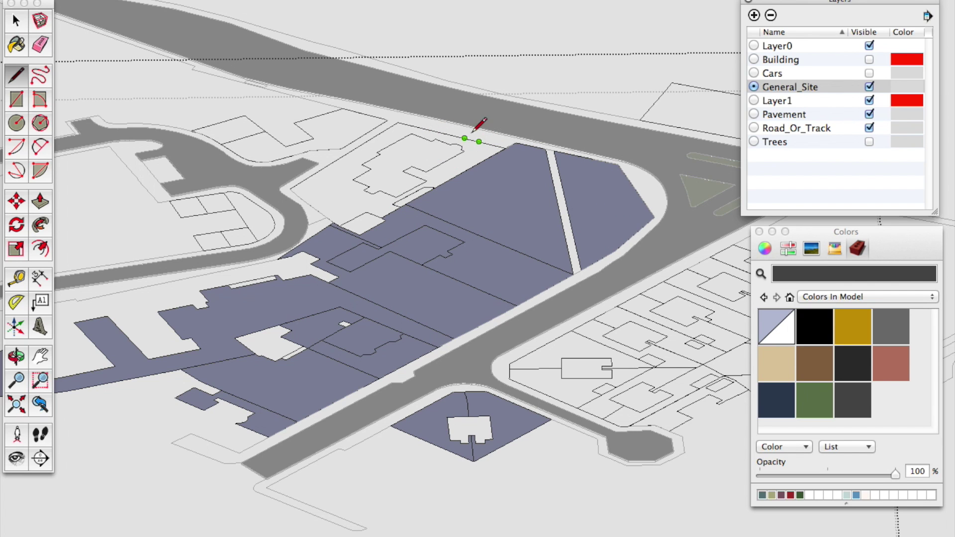
pyautogui.click(328, 112)
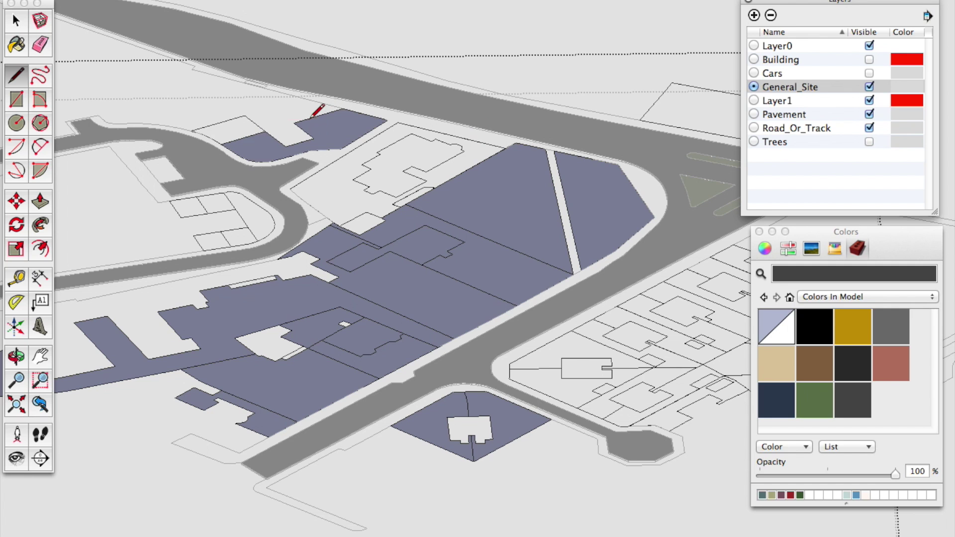
pyautogui.click(244, 118)
# - Trace edges of the small plots inside the inner road's bend to create a face for each subdivision
pyautogui.scroll(5, 227, 209)
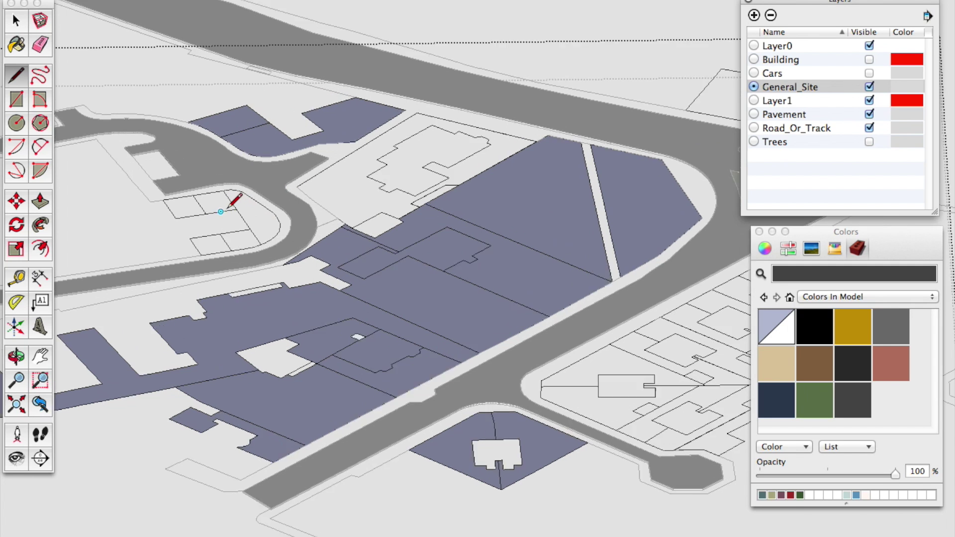
pyautogui.click(231, 213)
pyautogui.click(150, 224)
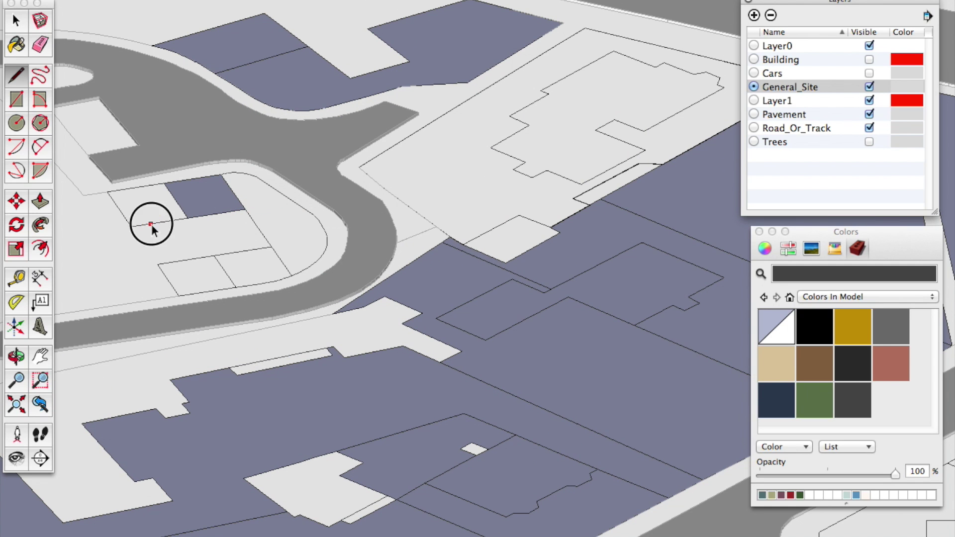
pyautogui.click(258, 228)
pyautogui.click(239, 247)
pyautogui.click(201, 257)
pyautogui.scroll(-6, 160, 240)
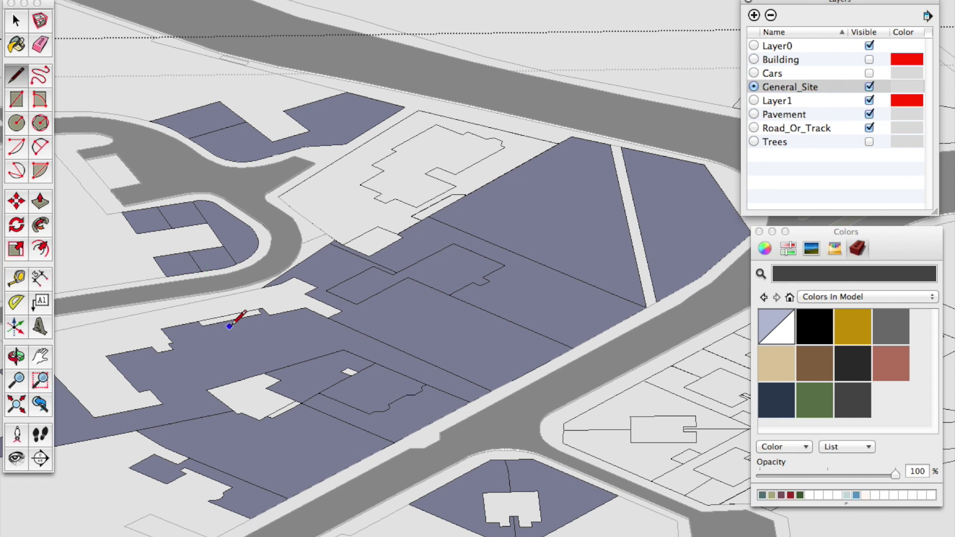
# - Trace the boundary along the inner road's near side to fill the open areas of the long curved plot with faces
pyautogui.click(289, 293)
pyautogui.scroll(-4, 155, 313)
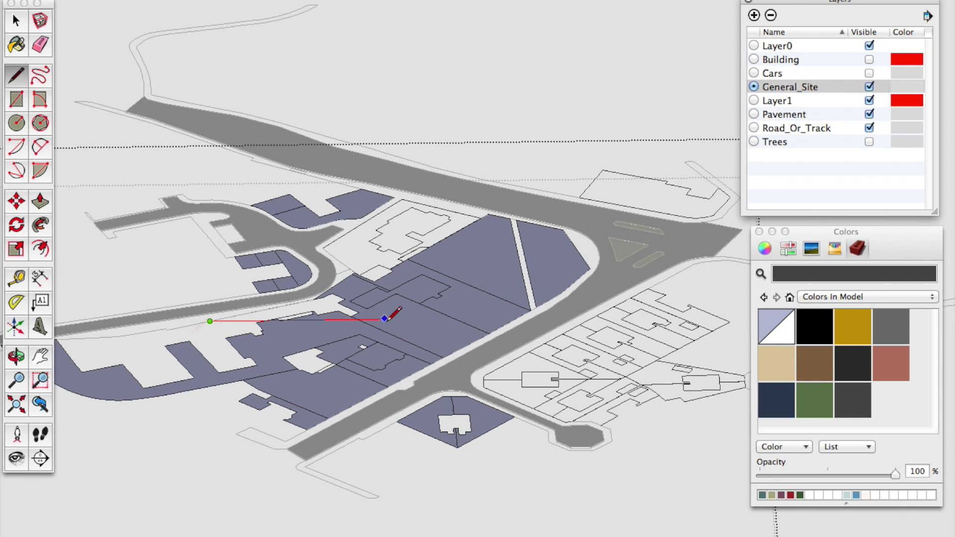
pyautogui.scroll(5, 189, 328)
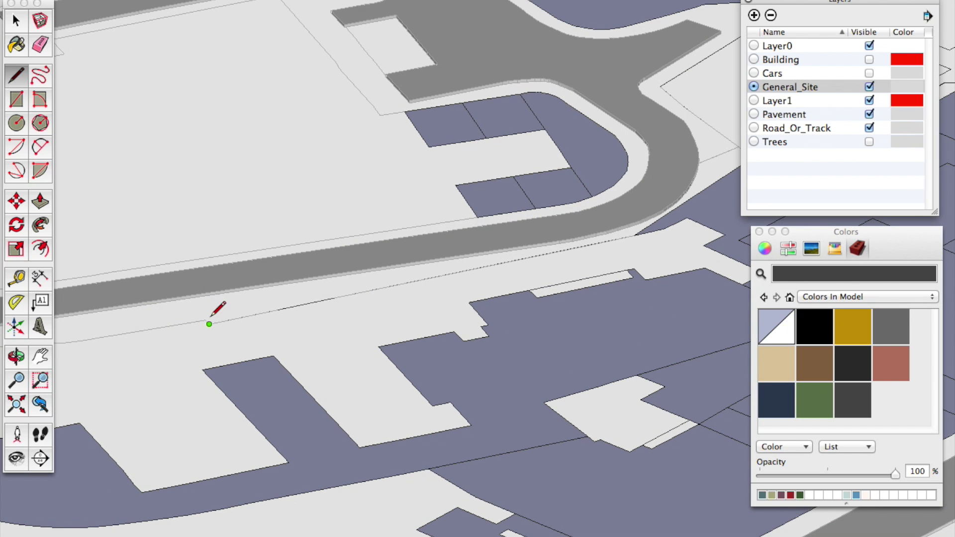
pyautogui.scroll(4, 209, 324)
pyautogui.click(218, 311)
pyautogui.scroll(-8, 398, 294)
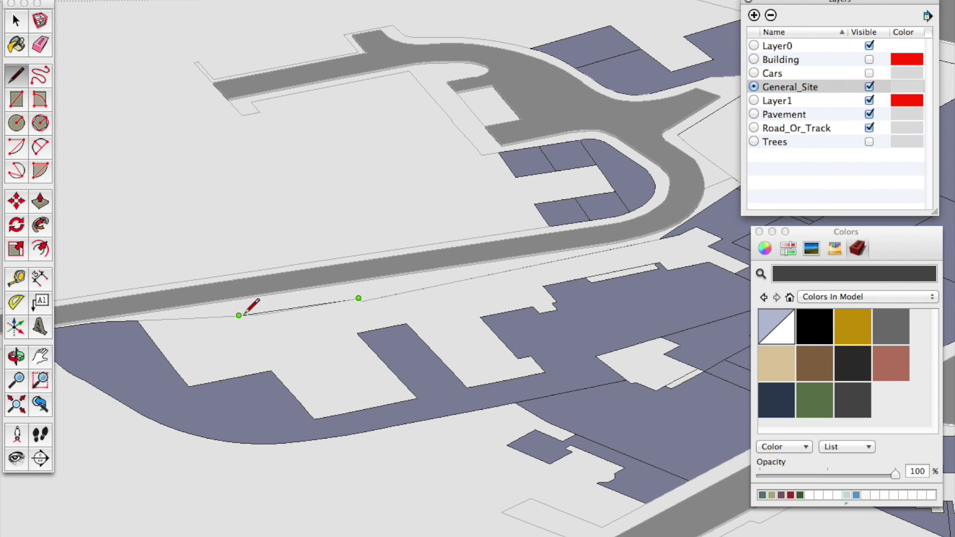
pyautogui.click(274, 313)
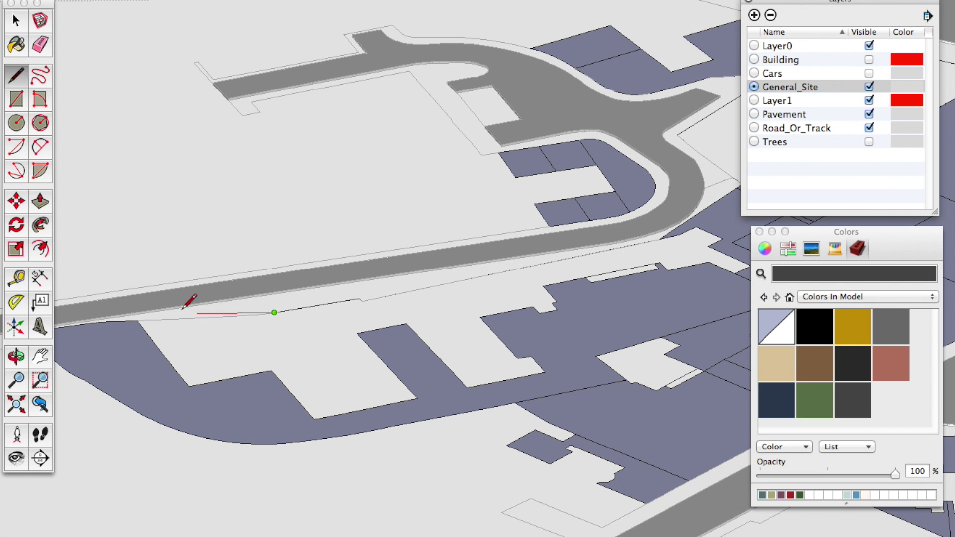
pyautogui.click(136, 320)
pyautogui.scroll(-5, 227, 363)
pyautogui.scroll(4, 572, 323)
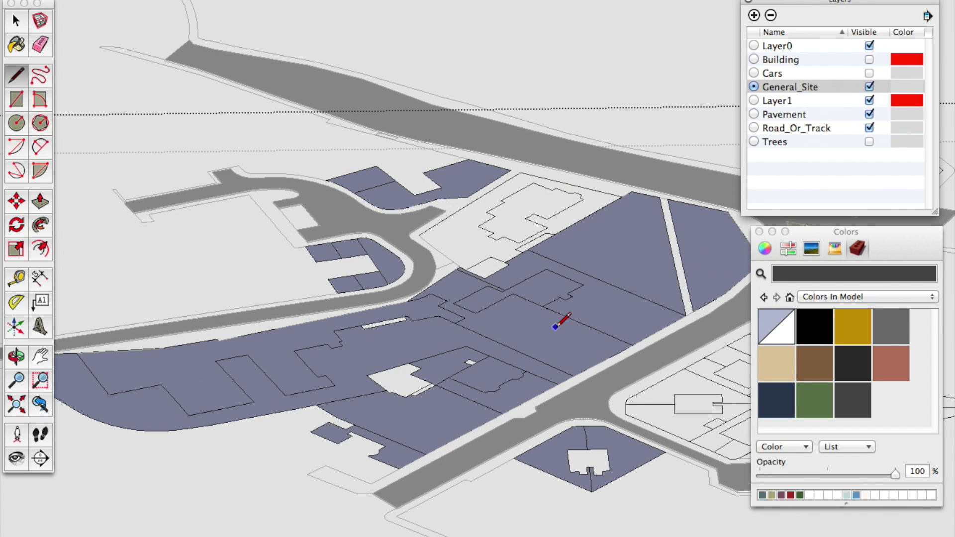
# - Try to create a face for the plot beside the inner road's bend by tracing its boundary edges
pyautogui.click(418, 235)
pyautogui.scroll(8, 453, 262)
pyautogui.click(455, 266)
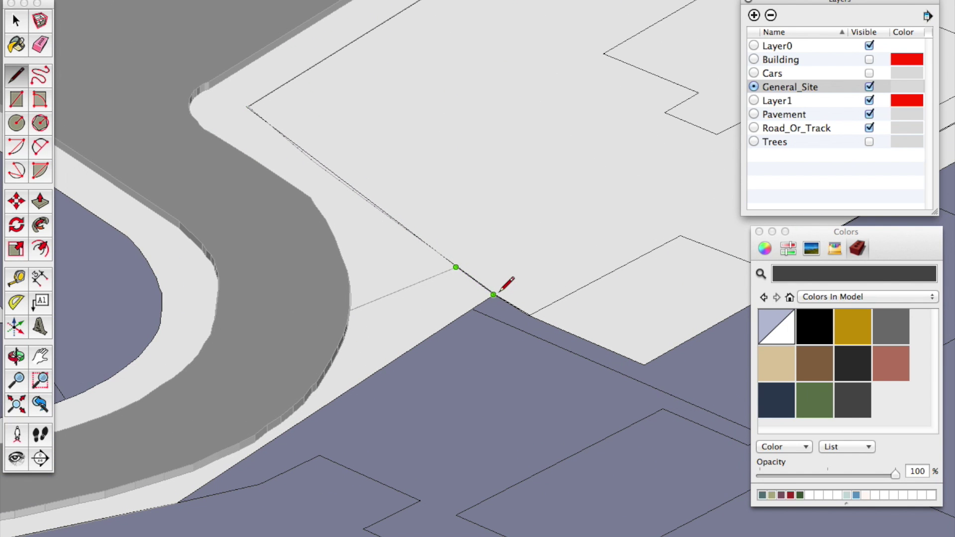
pyautogui.scroll(-5, 492, 295)
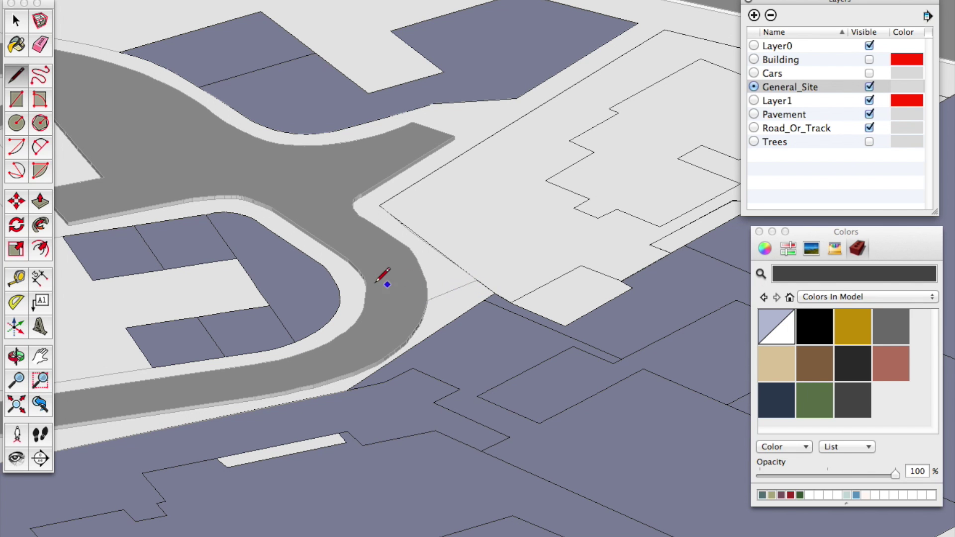
pyautogui.scroll(-3, 416, 279)
pyautogui.click(618, 160)
pyautogui.click(598, 156)
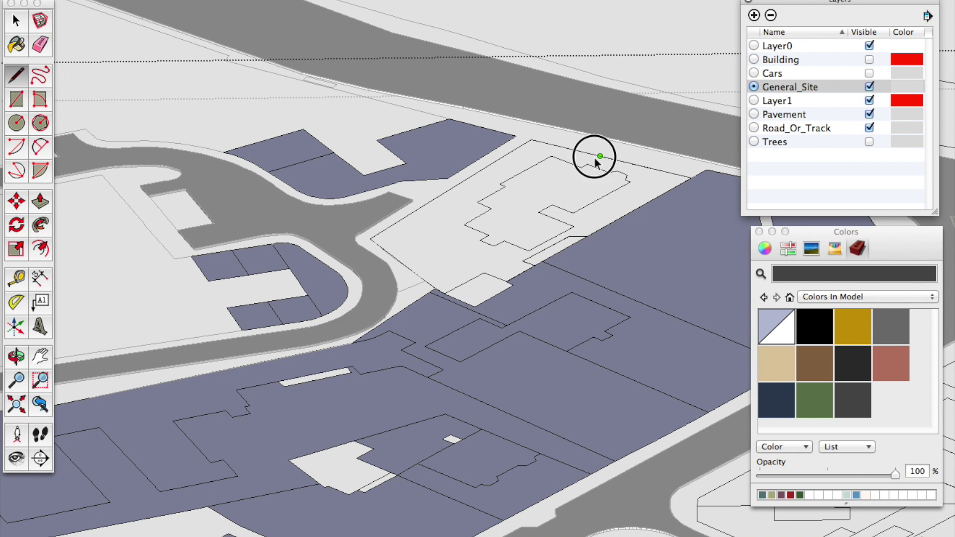
pyautogui.press('Escape')
pyautogui.scroll(-1, 447, 214)
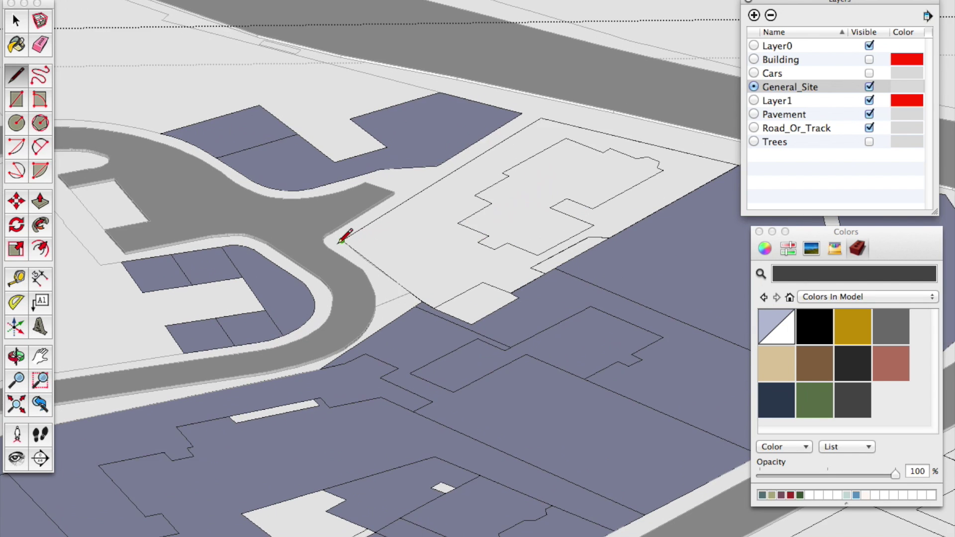
pyautogui.scroll(-1, 373, 235)
pyautogui.scroll(2, 595, 212)
pyautogui.scroll(-1, 595, 212)
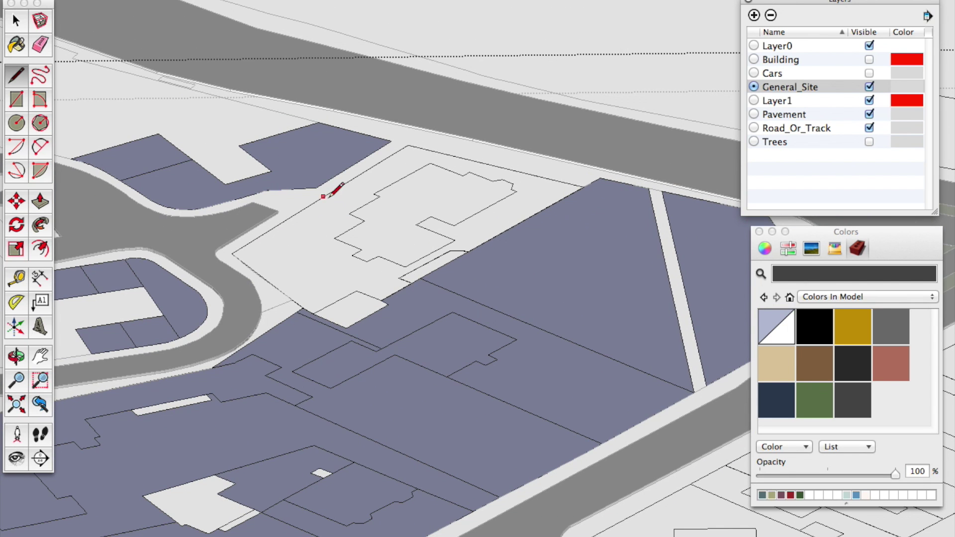
# - Try drawing further lines along the same plot's boundary and undo the last line
pyautogui.scroll(3, 426, 188)
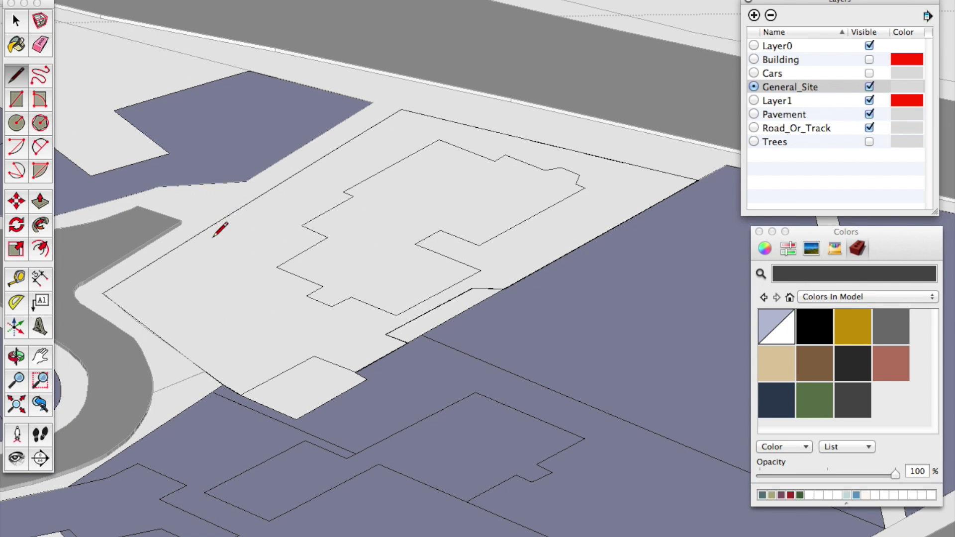
pyautogui.click(263, 193)
pyautogui.click(275, 267)
pyautogui.click(279, 185)
pyautogui.click(513, 284)
pyautogui.press('super+z')
# - Select the unfilled plot's linework and open its nested group for editing
pyautogui.press('space')
pyautogui.click(149, 329)
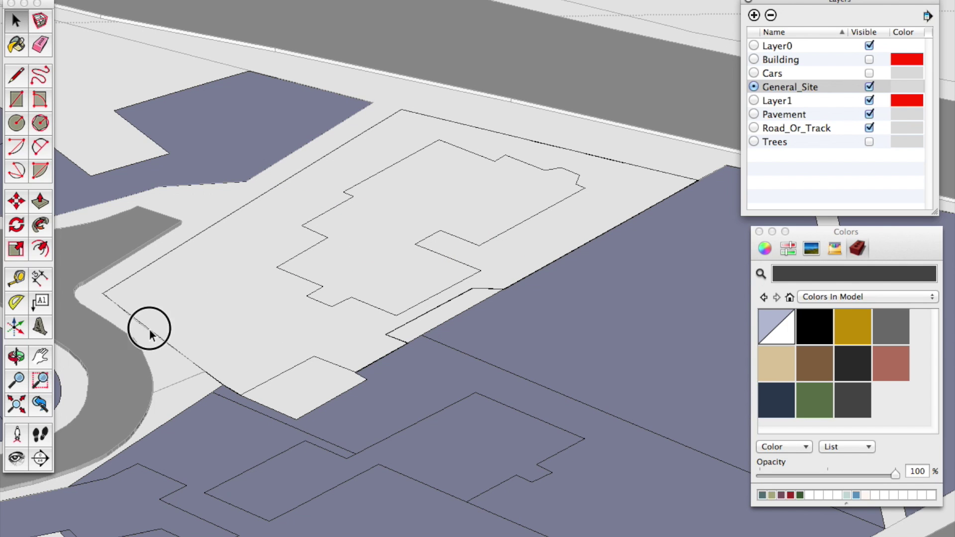
pyautogui.click(302, 383)
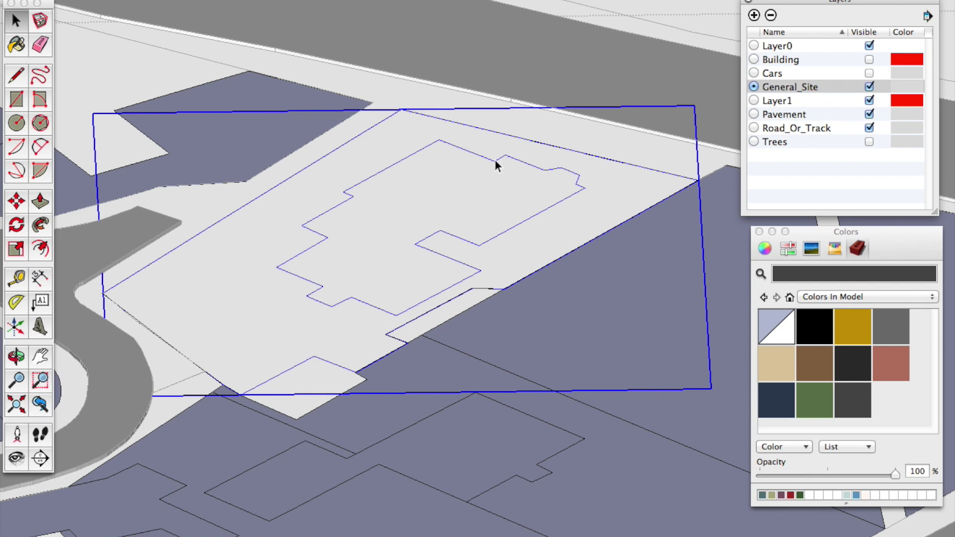
pyautogui.doubleClick(575, 153)
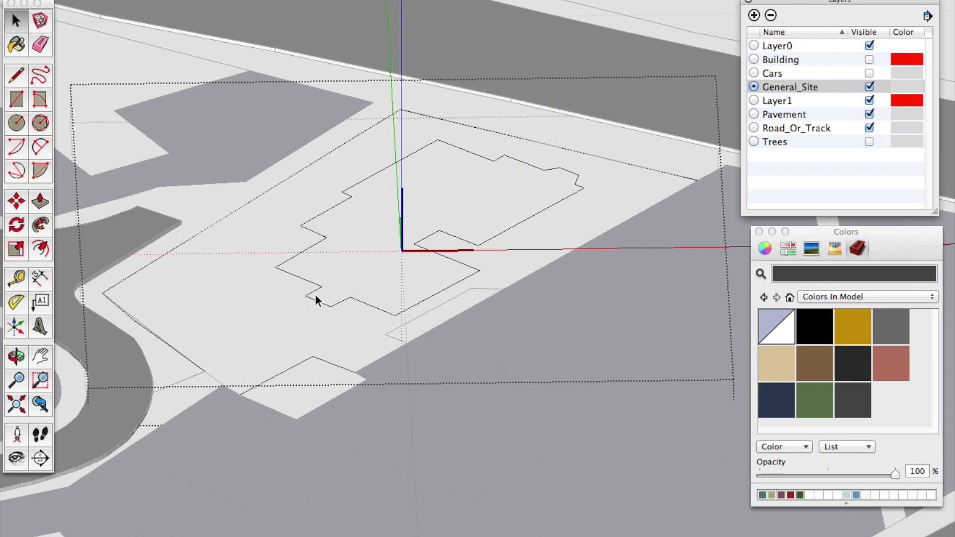
# - Draw lines along the open side of the nested group's plot to create its faces, and close the group
pyautogui.press('l')
pyautogui.click(697, 179)
pyautogui.click(360, 373)
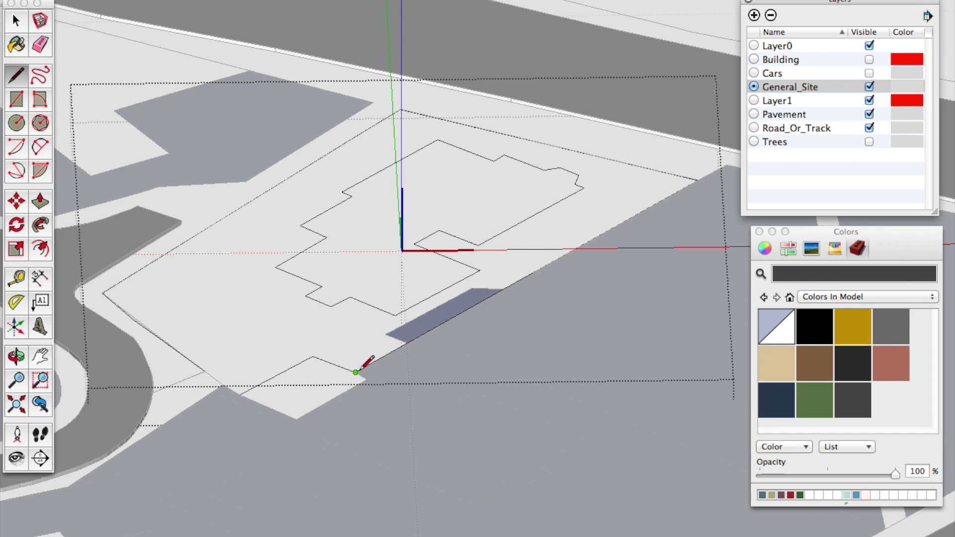
pyautogui.click(240, 392)
pyautogui.press('space')
pyautogui.click(474, 455)
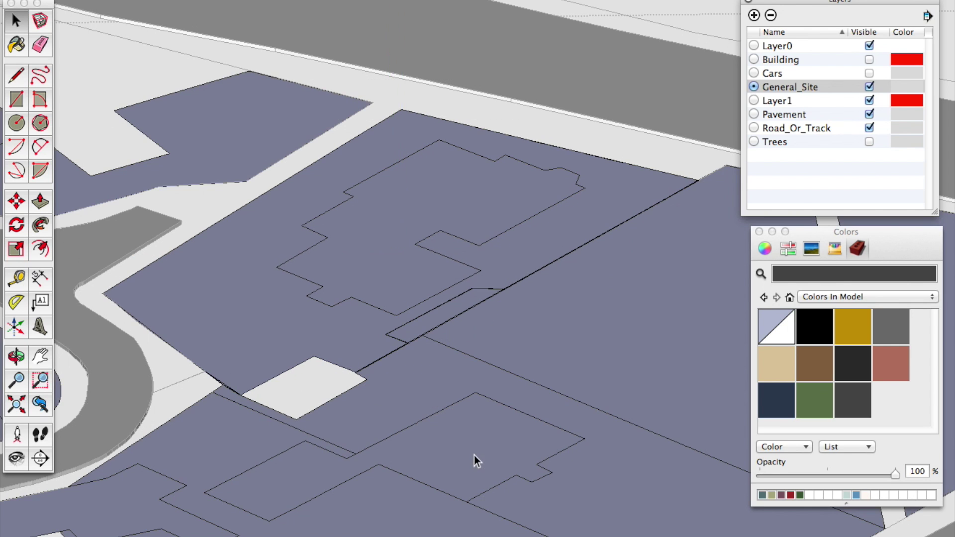
# - Trace the roadside edges across the main road to create faces for the first house plots beside the side-road corner
pyautogui.scroll(-3, 384, 299)
pyautogui.scroll(-3, 315, 324)
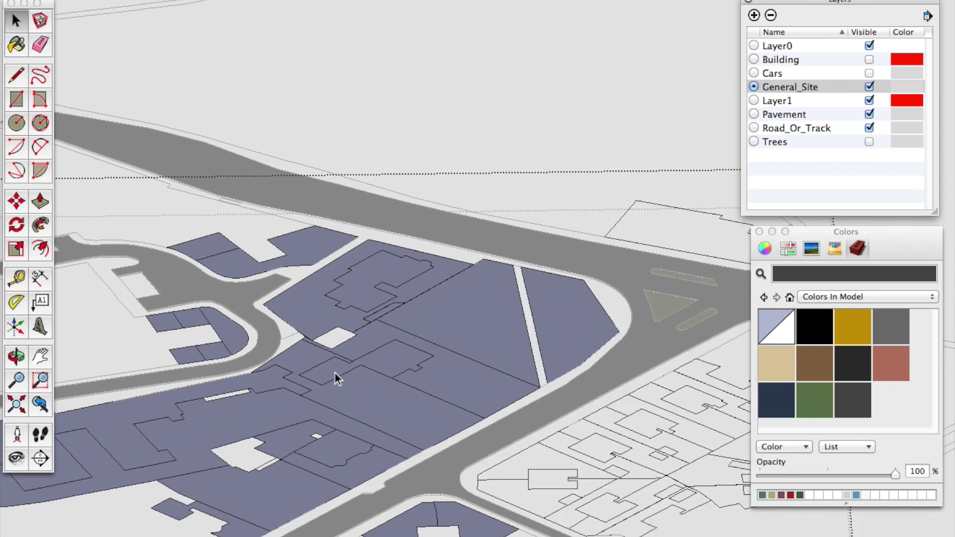
pyautogui.scroll(3, 342, 373)
pyautogui.scroll(-6, 269, 279)
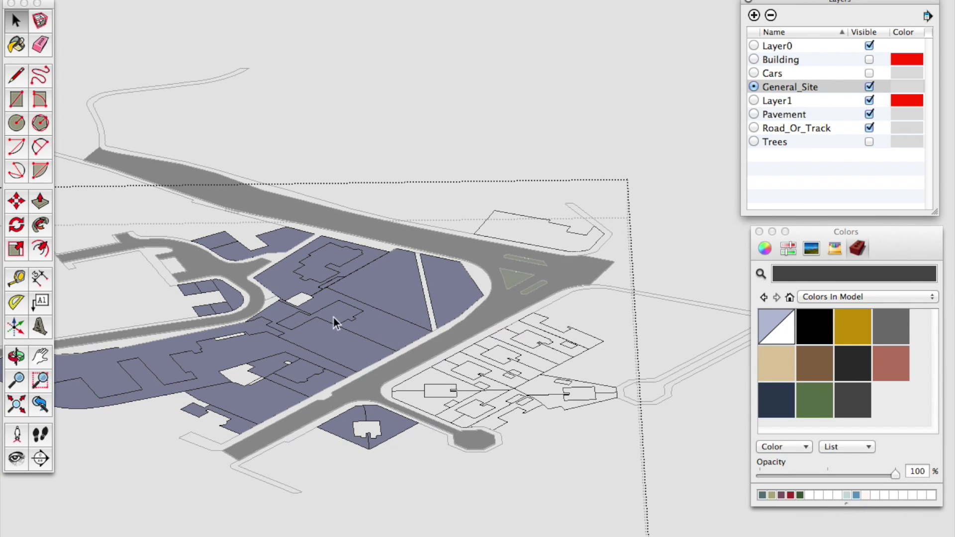
pyautogui.scroll(3, 431, 404)
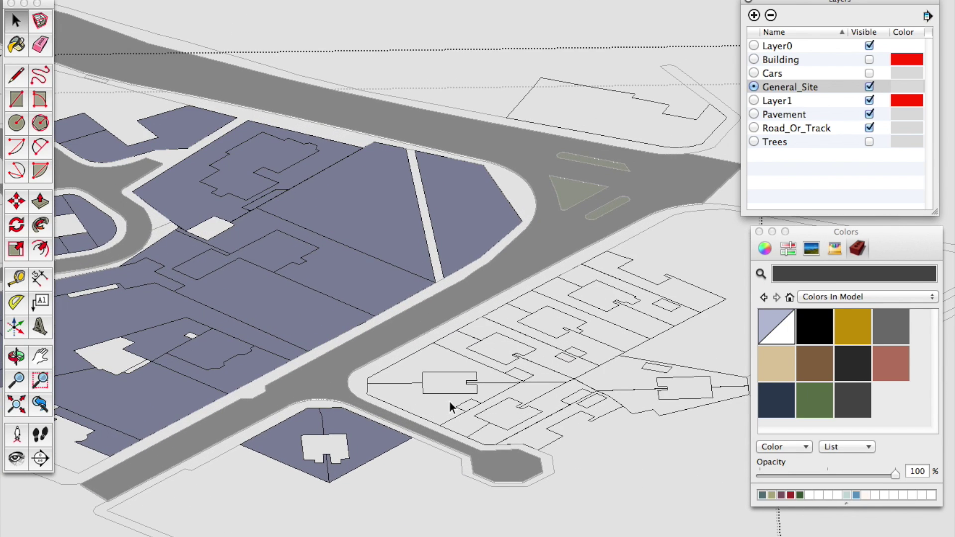
pyautogui.press('l')
pyautogui.scroll(3, 382, 370)
pyautogui.click(381, 371)
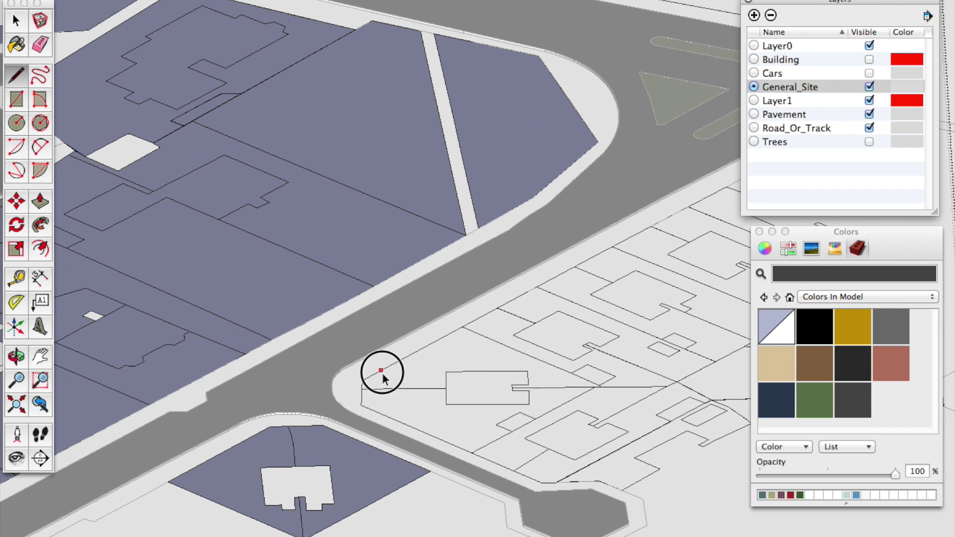
pyautogui.click(422, 348)
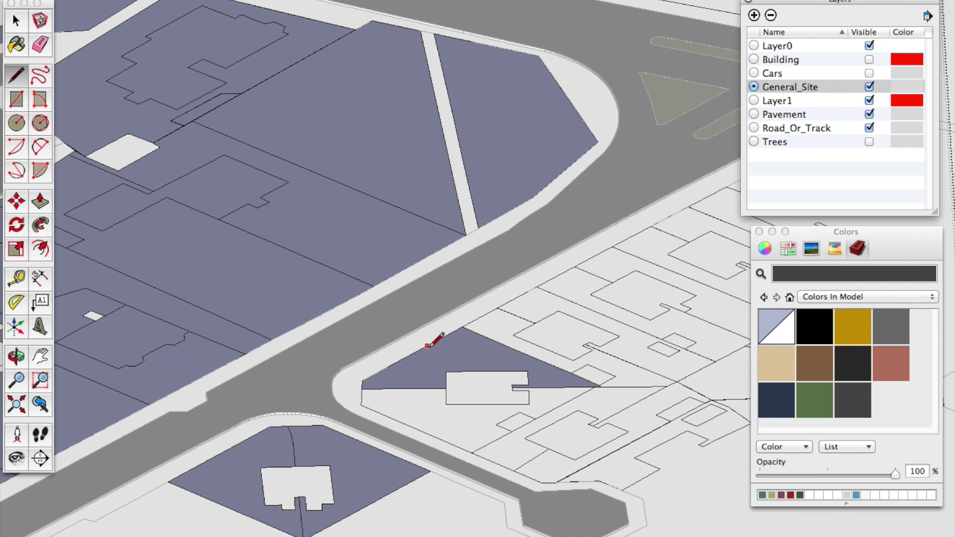
pyautogui.click(497, 308)
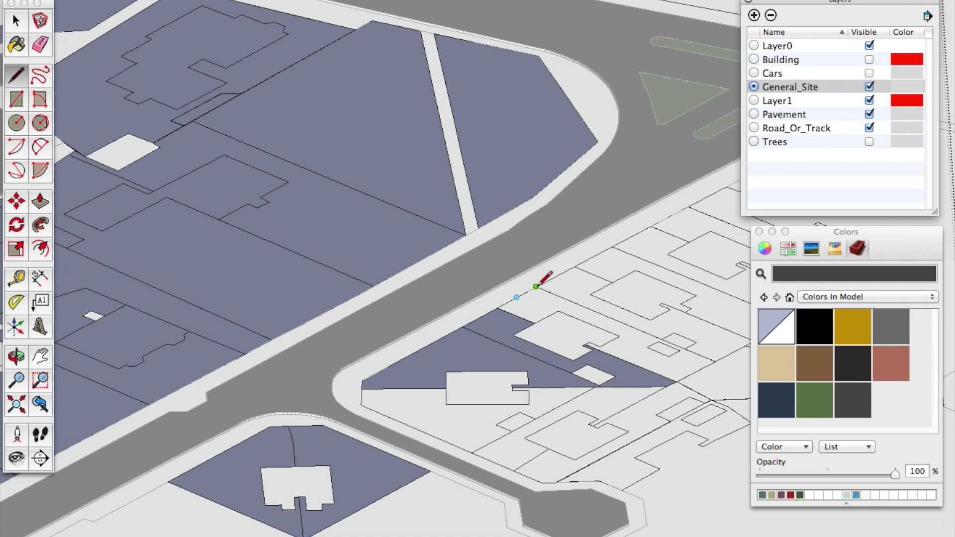
# - Trace edges of further house plots between the main road and the cul-de-sac to create their faces
pyautogui.scroll(-2, 399, 326)
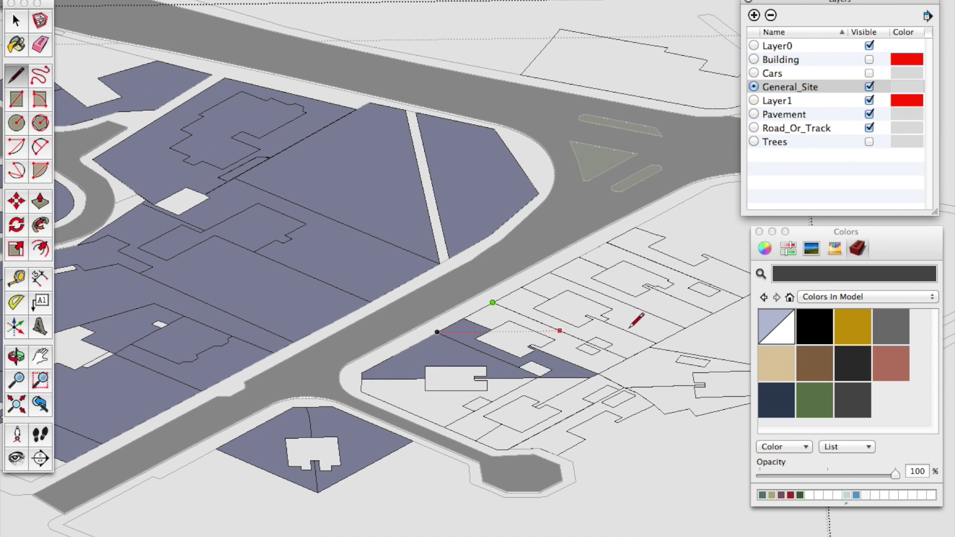
pyautogui.click(647, 345)
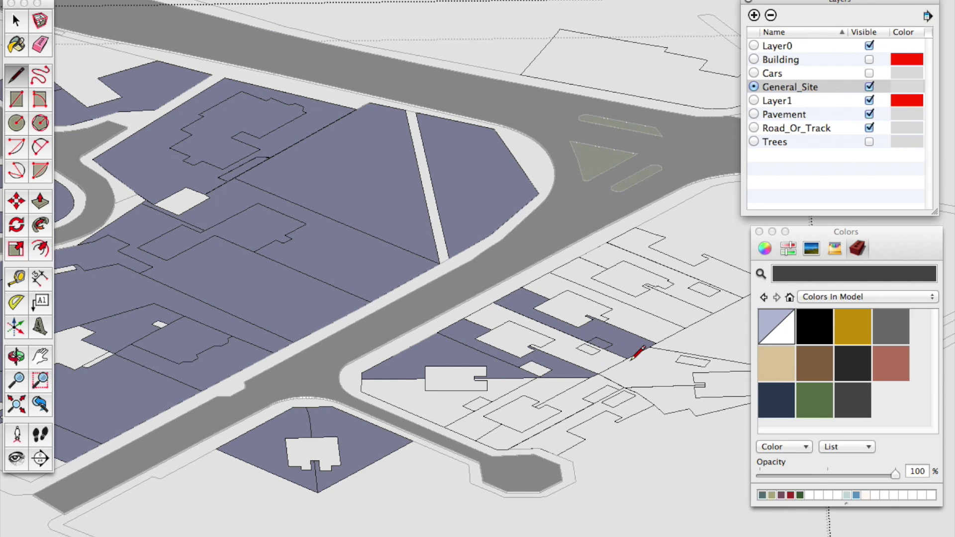
pyautogui.click(627, 358)
pyautogui.click(535, 378)
pyautogui.click(447, 426)
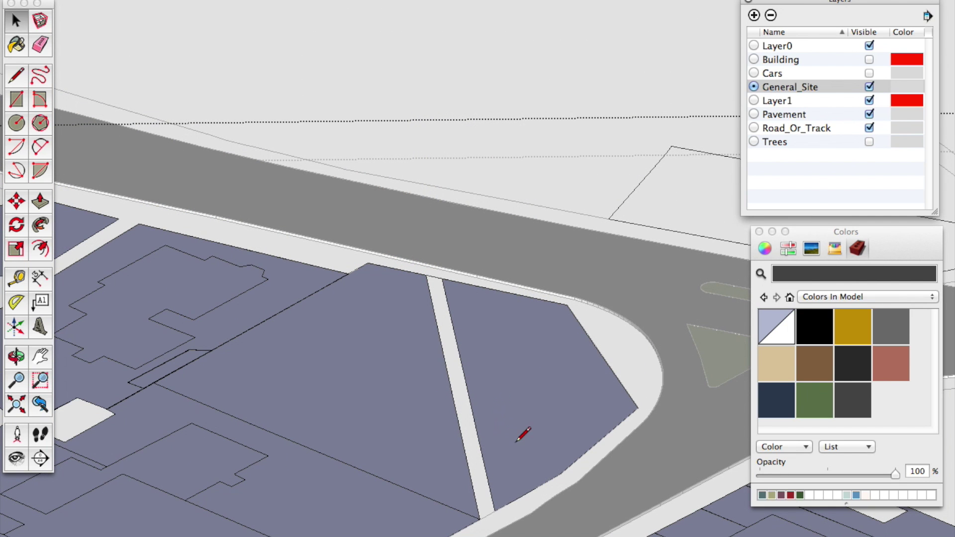
# - Draw a line across the open end of the narrow strip between the junction plots to create its face, and close the group
pyautogui.press('l')
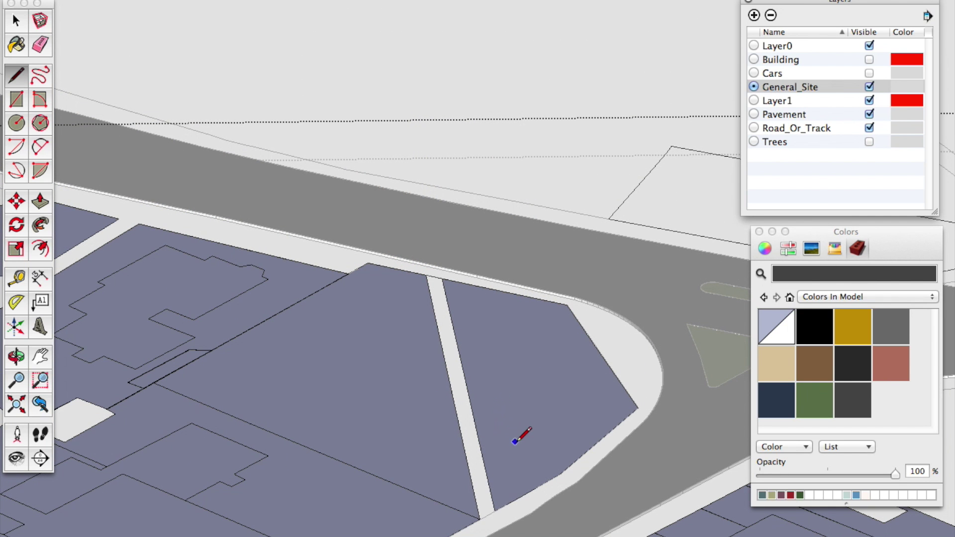
pyautogui.click(494, 511)
pyautogui.click(480, 519)
pyautogui.press('space')
pyautogui.scroll(-4, 470, 431)
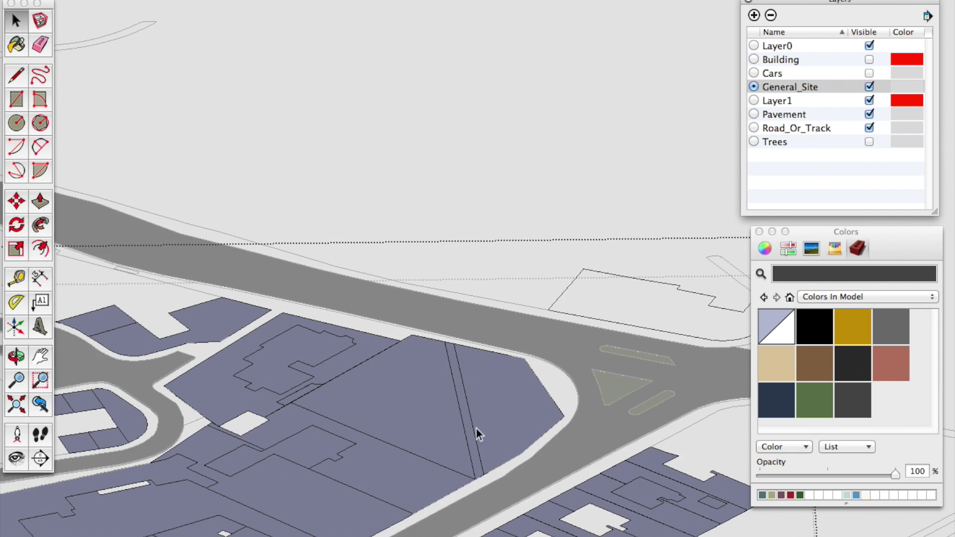
pyautogui.scroll(-6, 470, 431)
pyautogui.click(515, 208)
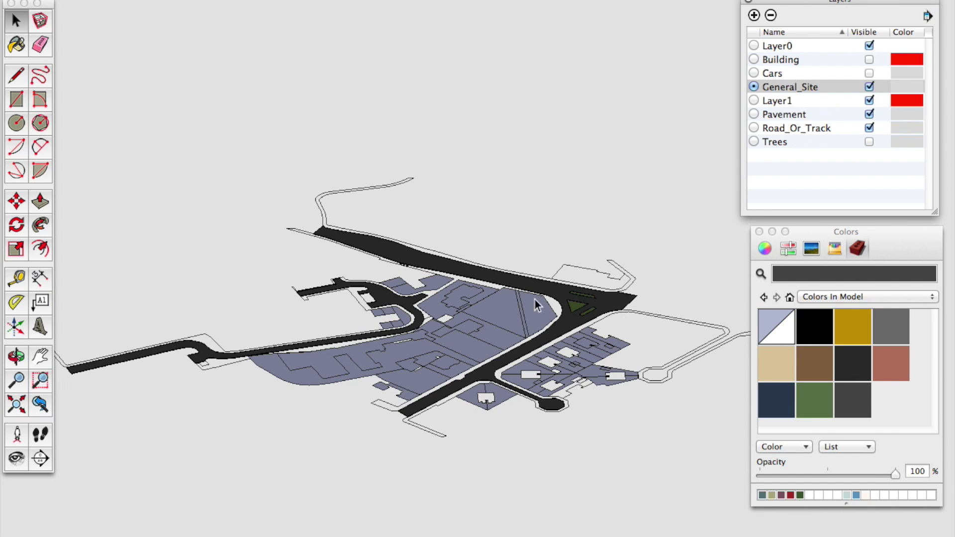
pyautogui.scroll(3, 533, 379)
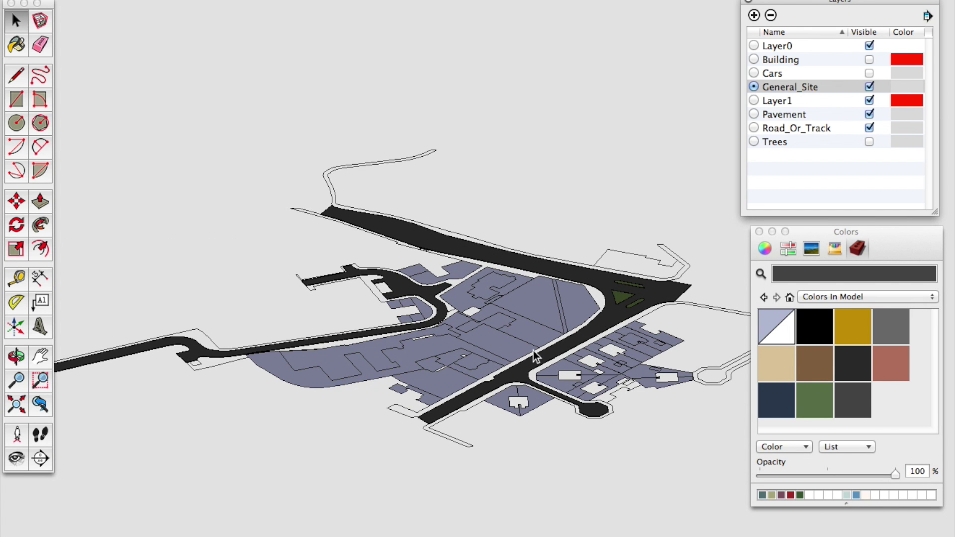
pyautogui.scroll(2, 718, 322)
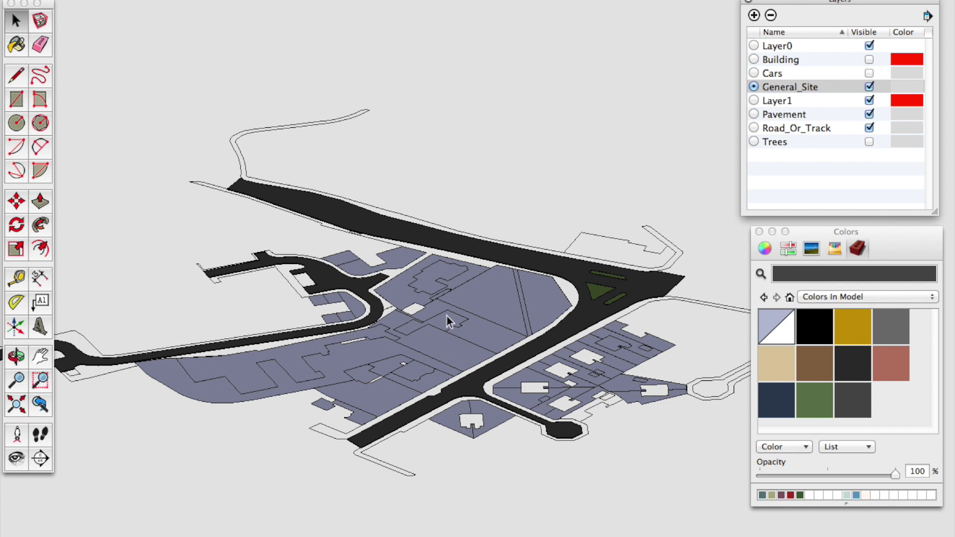
pyautogui.click(292, 292)
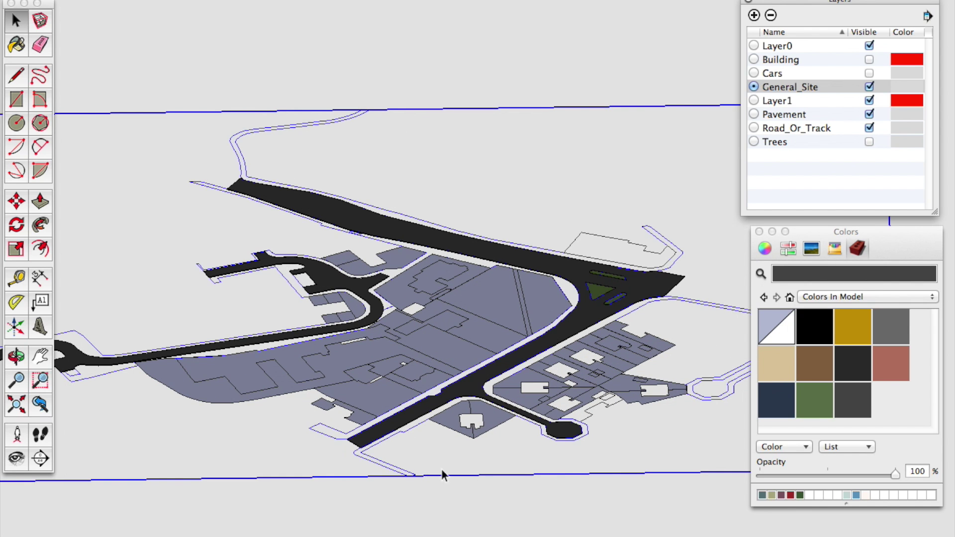
pyautogui.click(468, 493)
pyautogui.scroll(-2, 302, 419)
pyautogui.moveTo(303, 420); pyautogui.dragTo(304, 408, button='middle')
pyautogui.scroll(3, 345, 359)
pyautogui.scroll(2, 345, 359)
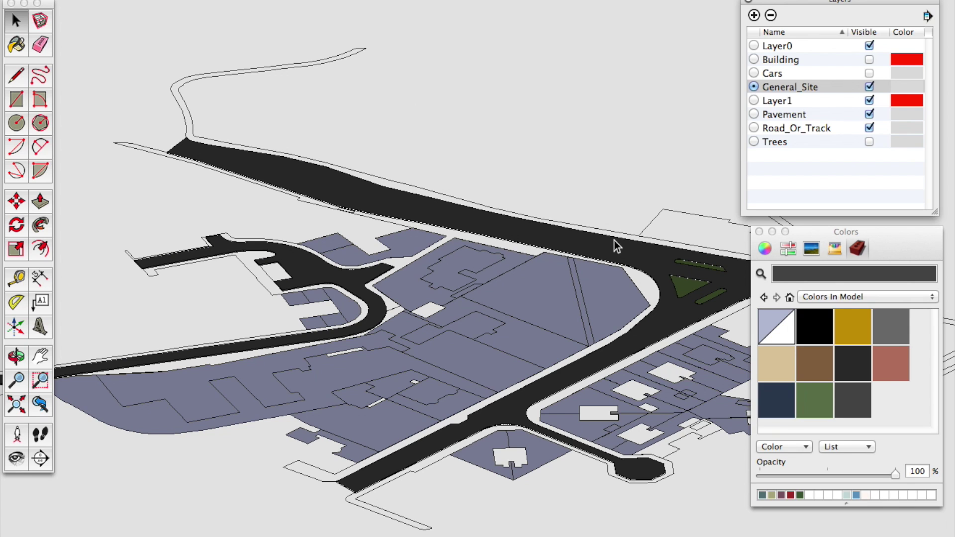
# - Open the general site group and try a freehand extrusion of the wedge-shaped plot at the road junction, undoing it
pyautogui.click(553, 298)
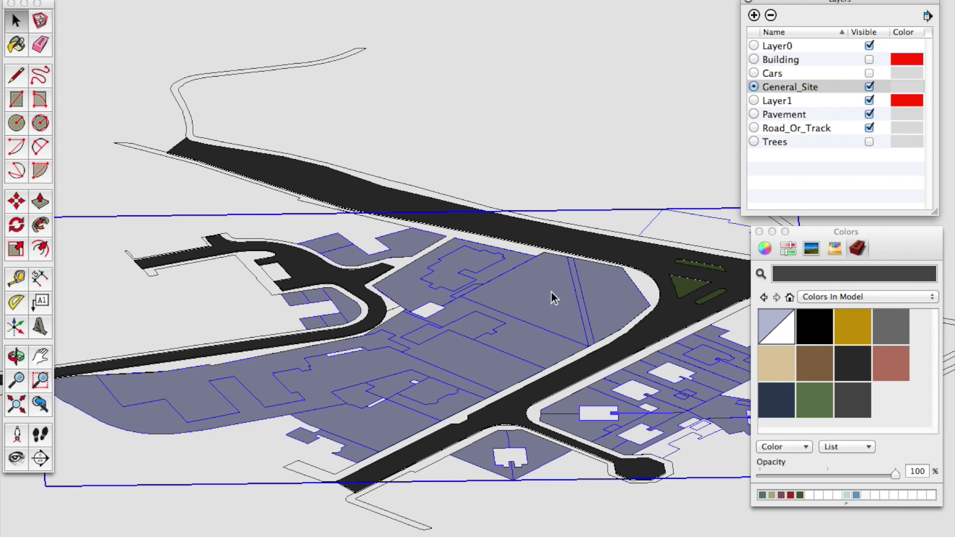
pyautogui.doubleClick(553, 295)
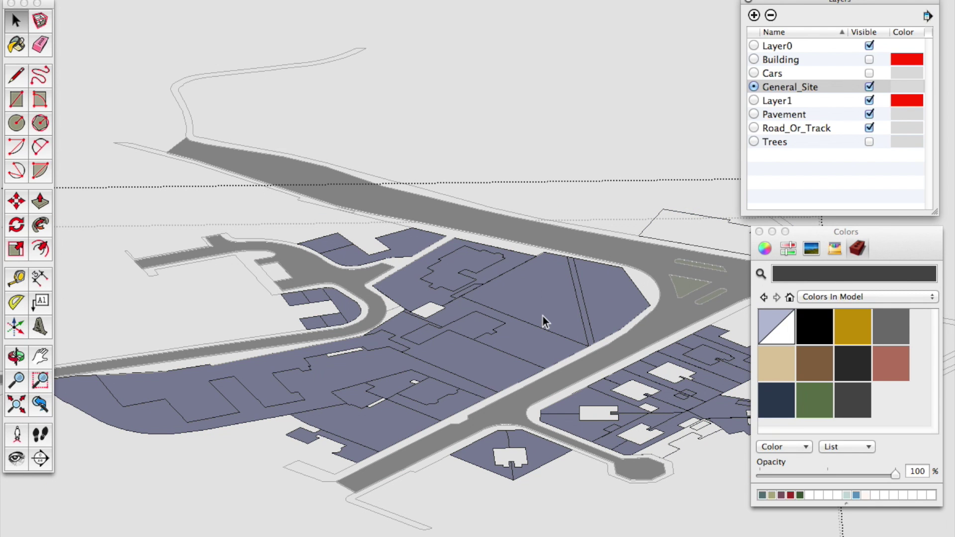
pyautogui.press('p')
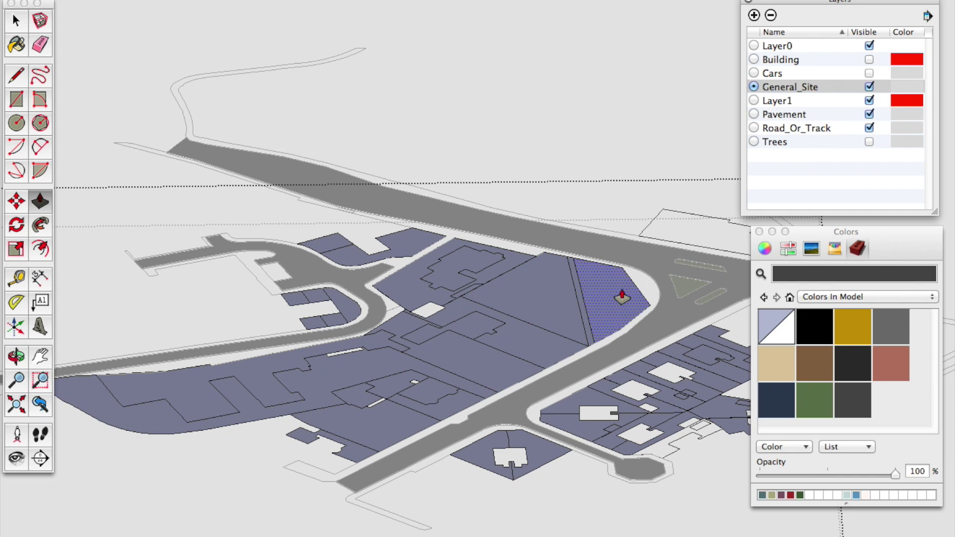
pyautogui.moveTo(608, 311); pyautogui.dragTo(615, 251)
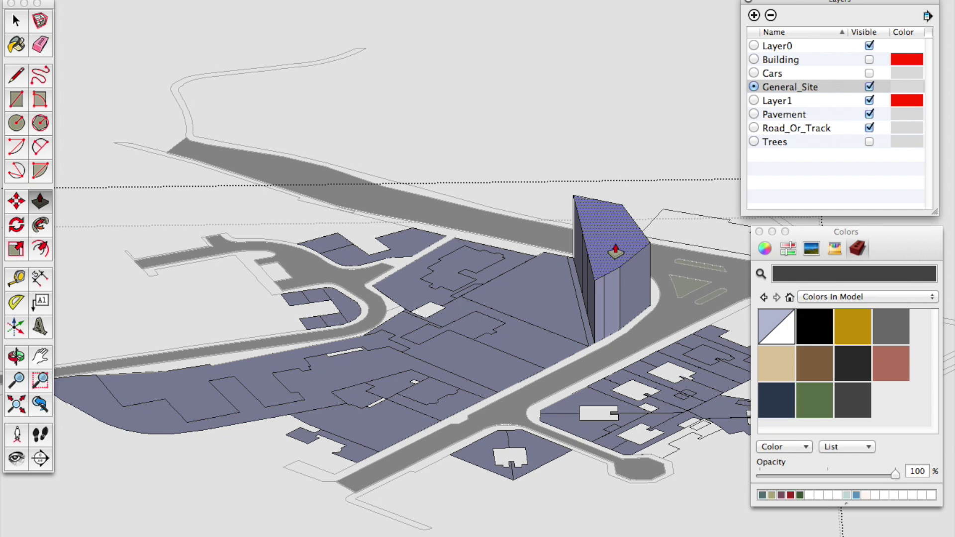
pyautogui.press('super+z')
# - Extrude the wedge, narrow strip and triangular plots at the junction by 150 mm, and the adjoining roadside plot to the same level
pyautogui.scroll(5, 607, 301)
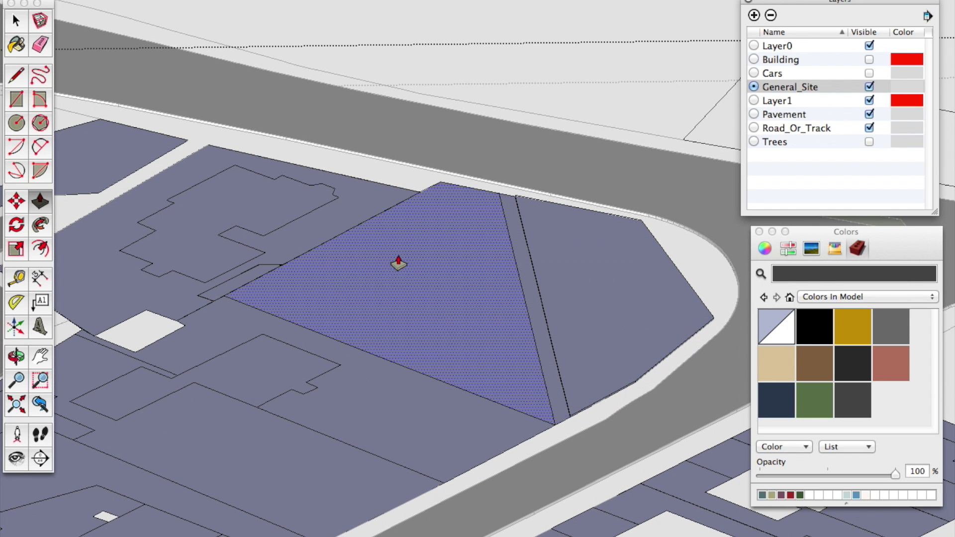
pyautogui.scroll(5, 572, 303)
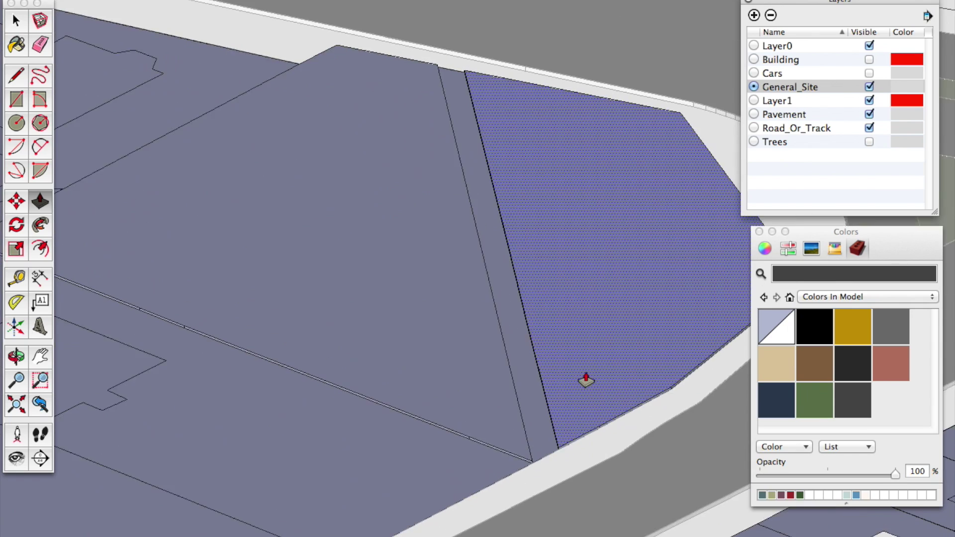
pyautogui.scroll(-5, 520, 324)
pyautogui.moveTo(538, 358); pyautogui.dragTo(508, 258, button='middle')
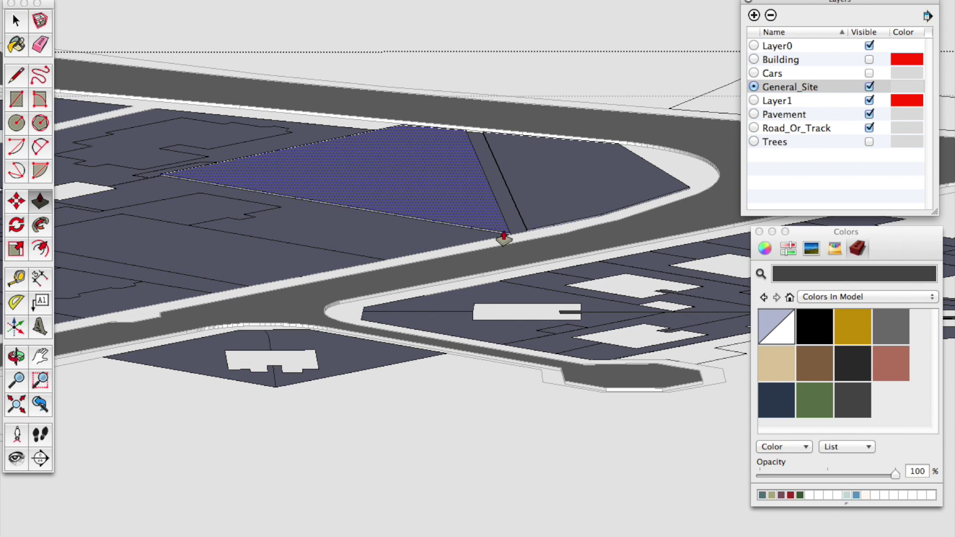
pyautogui.scroll(3, 507, 196)
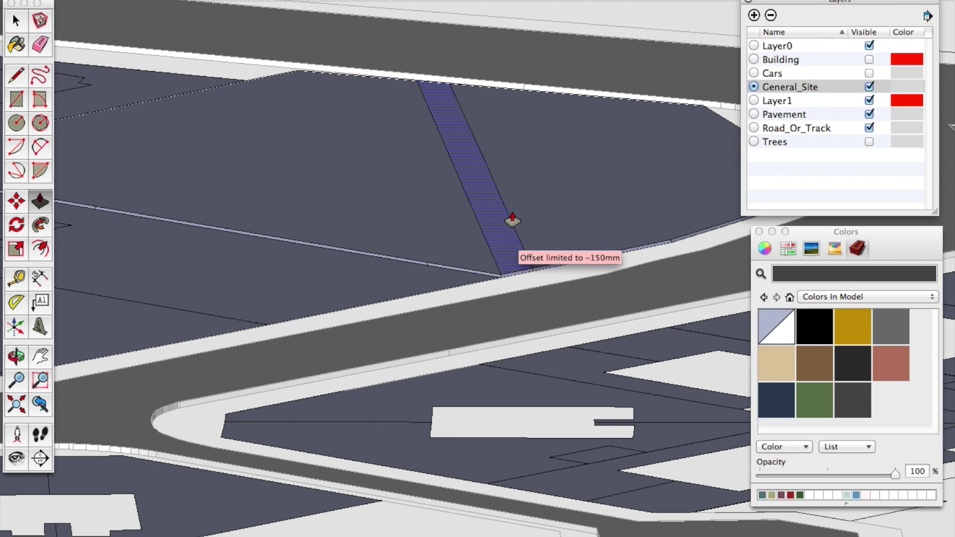
pyautogui.click(334, 286)
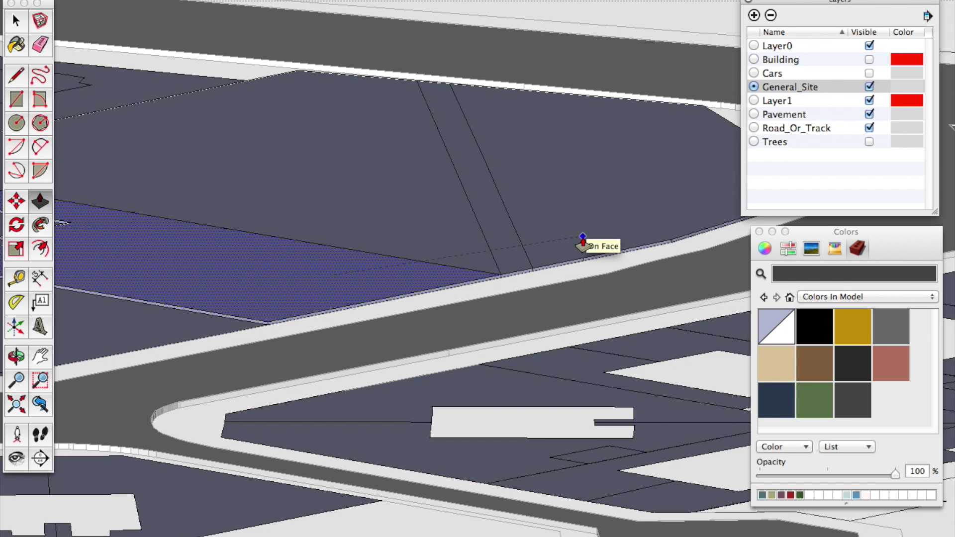
pyautogui.click(583, 244)
# - Repeat the same extrusion on the next roadside plots and the house plots between the main road and the cul-de-sac
pyautogui.scroll(-3, 703, 258)
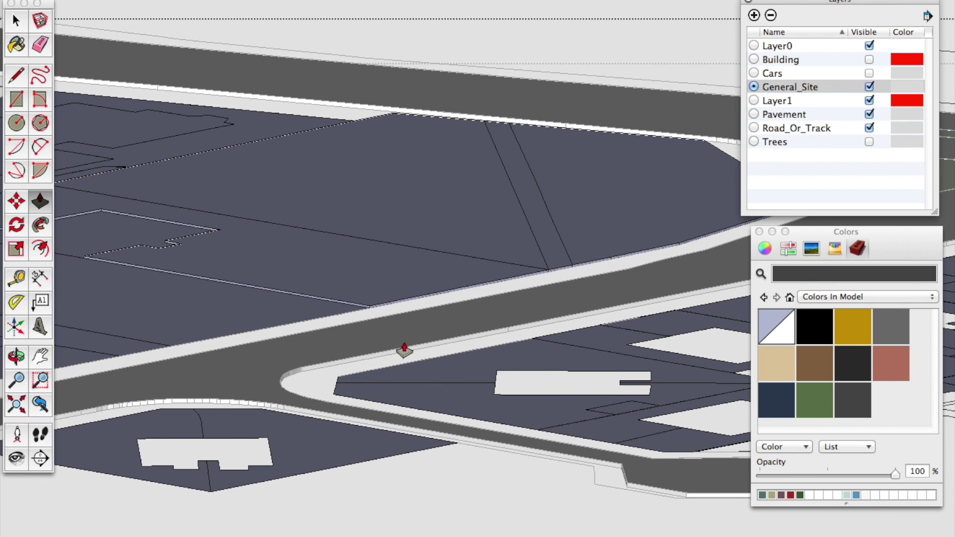
pyautogui.doubleClick(197, 325)
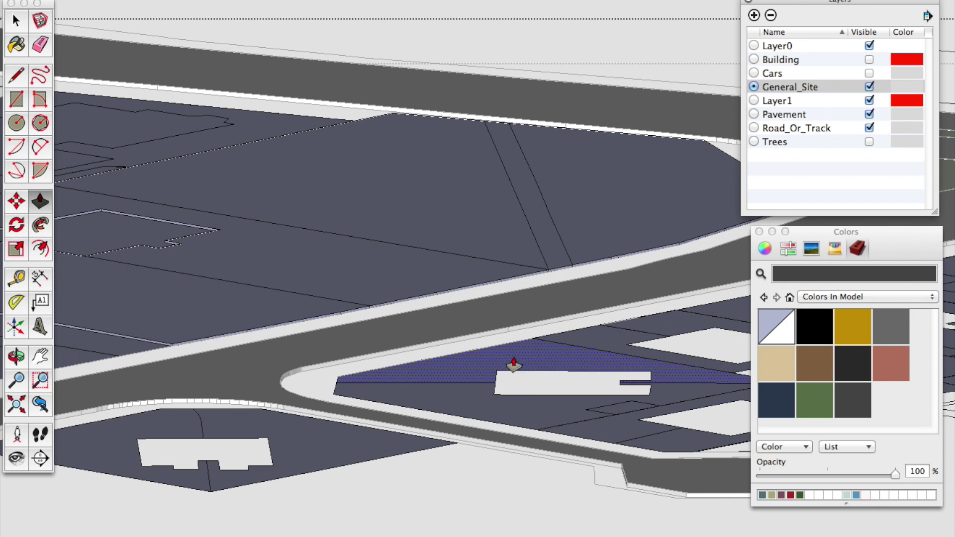
pyautogui.click(435, 379)
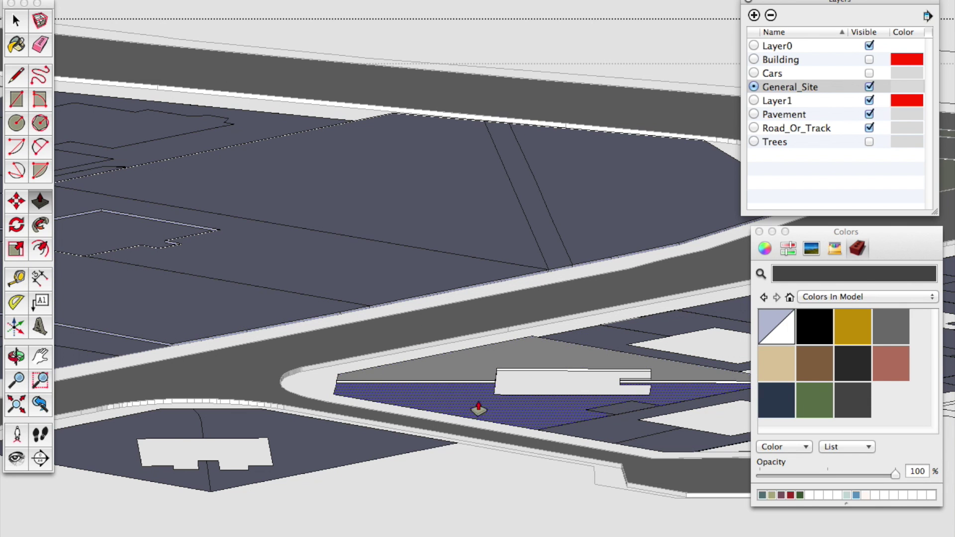
pyautogui.scroll(-1, 482, 408)
pyautogui.moveTo(462, 419); pyautogui.dragTo(492, 483, button='middle')
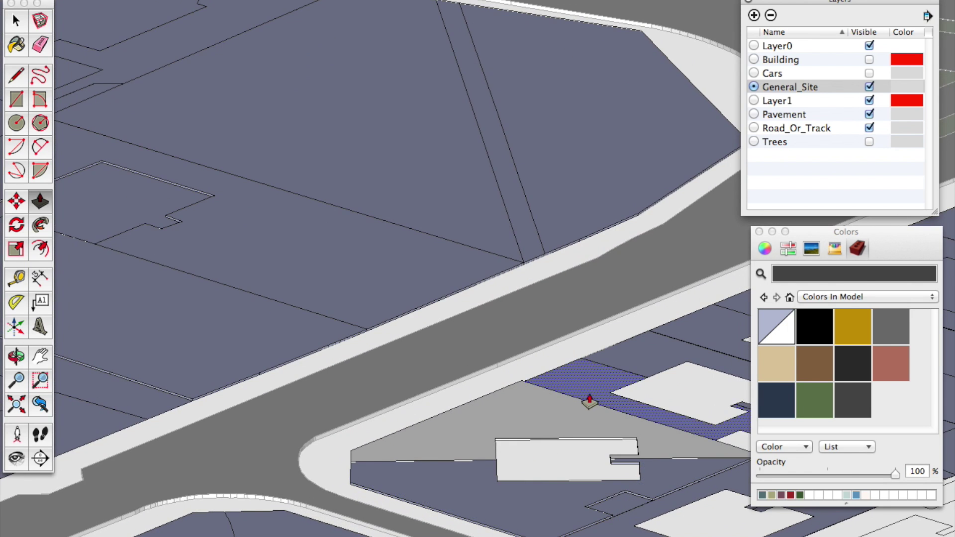
pyautogui.scroll(-3, 473, 344)
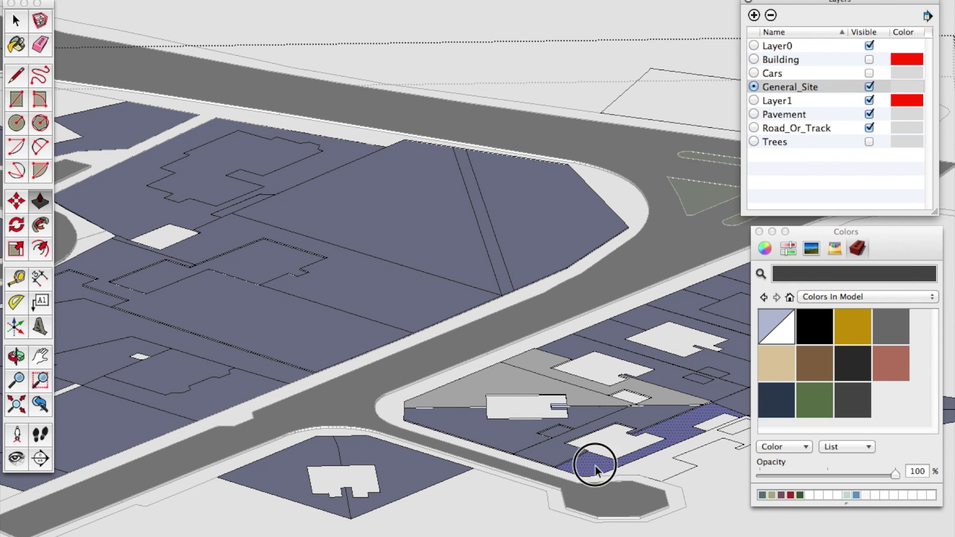
# - Extrude both halves of the diamond-shaped plot across the side road and the remaining house plots toward the junction by the same height
pyautogui.doubleClick(403, 488)
pyautogui.doubleClick(289, 472)
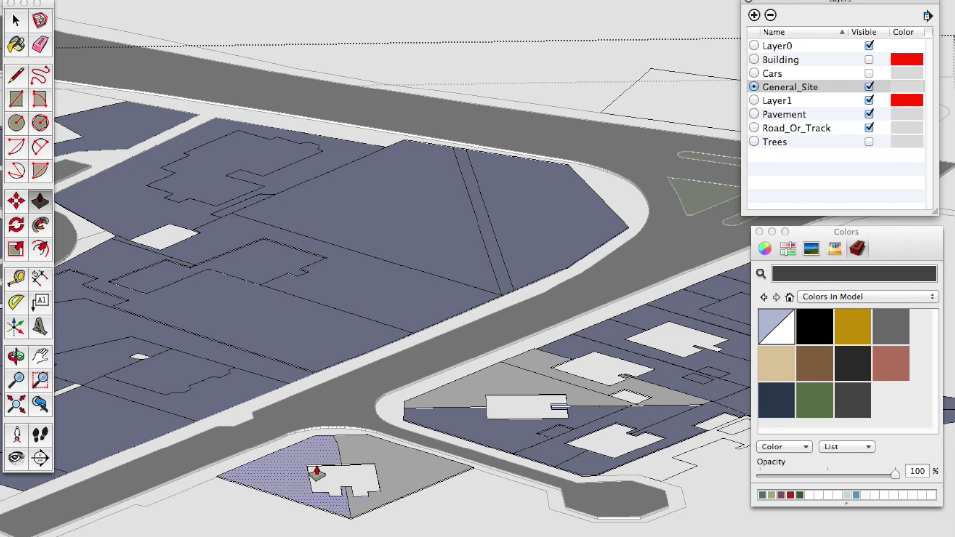
pyautogui.scroll(-3, 311, 473)
pyautogui.scroll(2, 724, 376)
pyautogui.scroll(3, 726, 377)
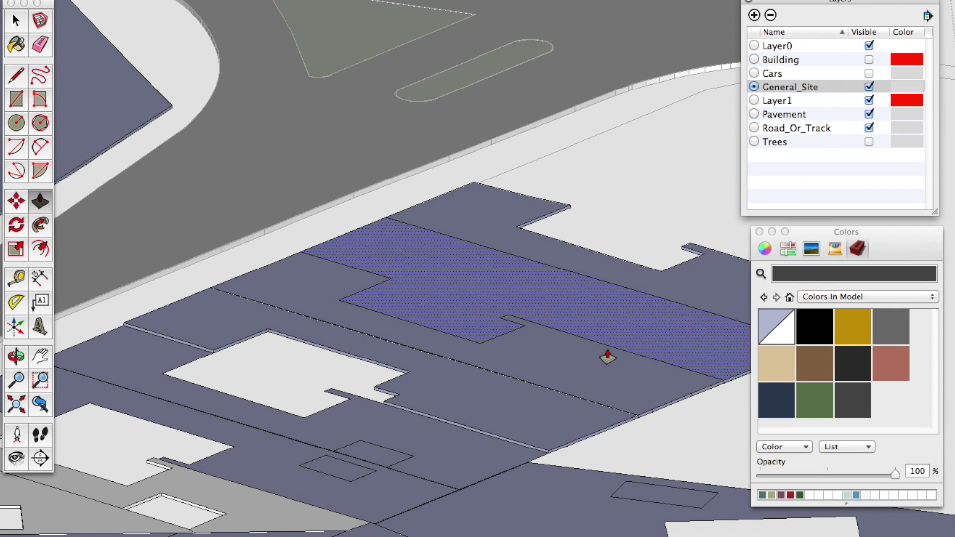
pyautogui.scroll(-1, 499, 352)
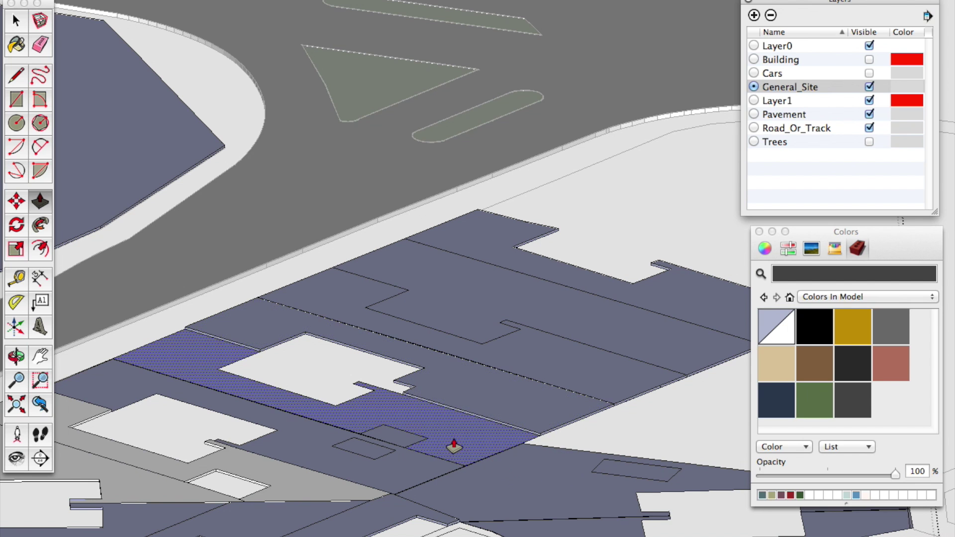
pyautogui.scroll(-3, 448, 433)
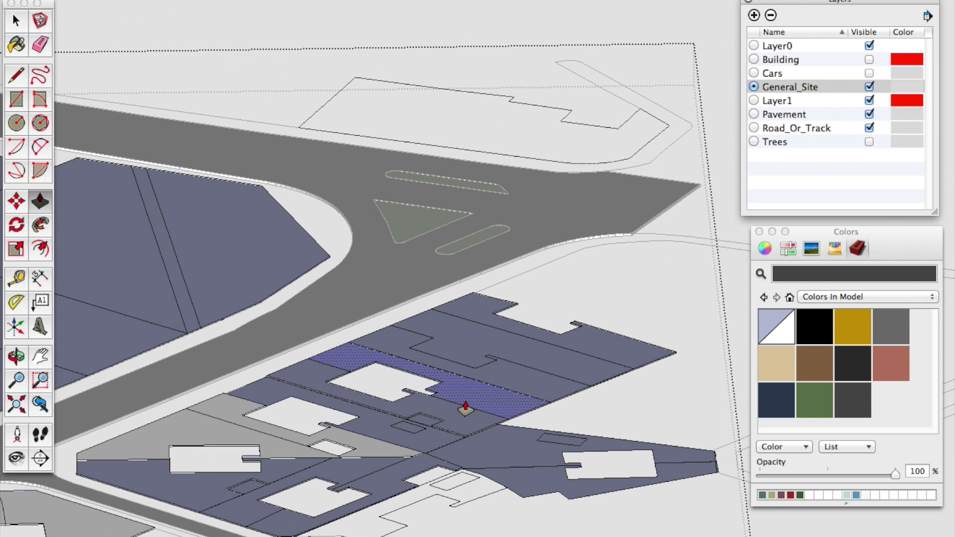
pyautogui.scroll(-3, 441, 437)
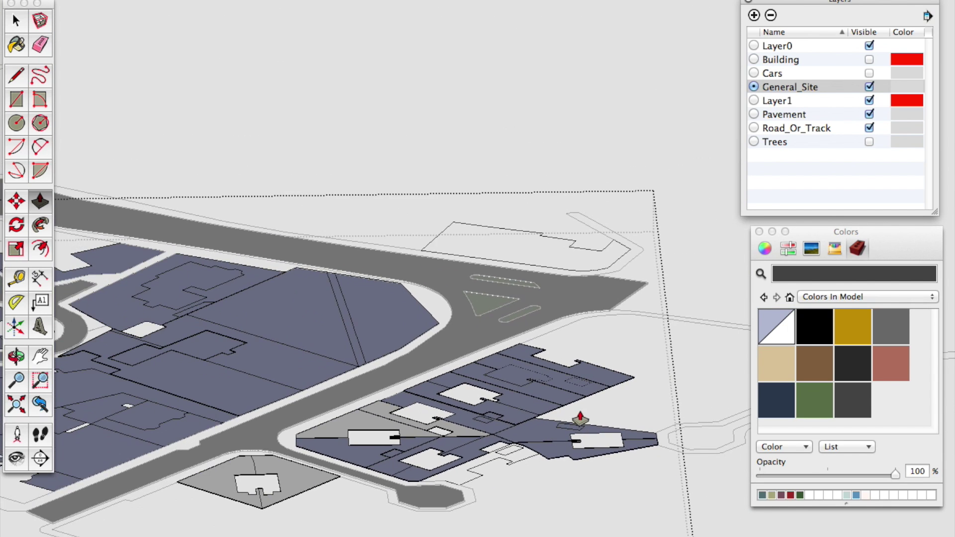
pyautogui.scroll(-2, 420, 378)
# - Apply the same extrusion to the large plots and building surrounds along the long western road and near the main road's open end
pyautogui.scroll(5, 149, 382)
pyautogui.doubleClick(222, 389)
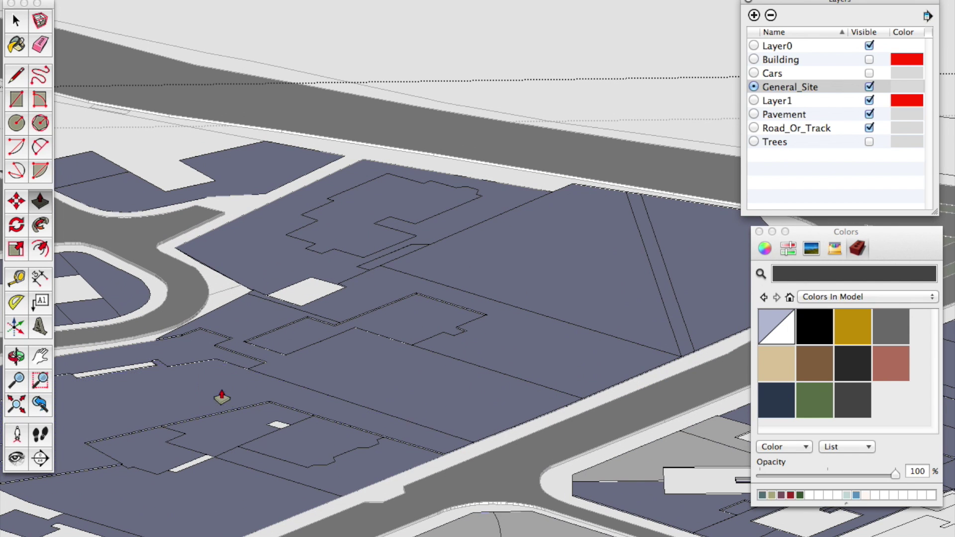
pyautogui.doubleClick(192, 354)
pyautogui.doubleClick(220, 432)
pyautogui.doubleClick(265, 469)
pyautogui.doubleClick(247, 490)
pyautogui.scroll(-3, 434, 452)
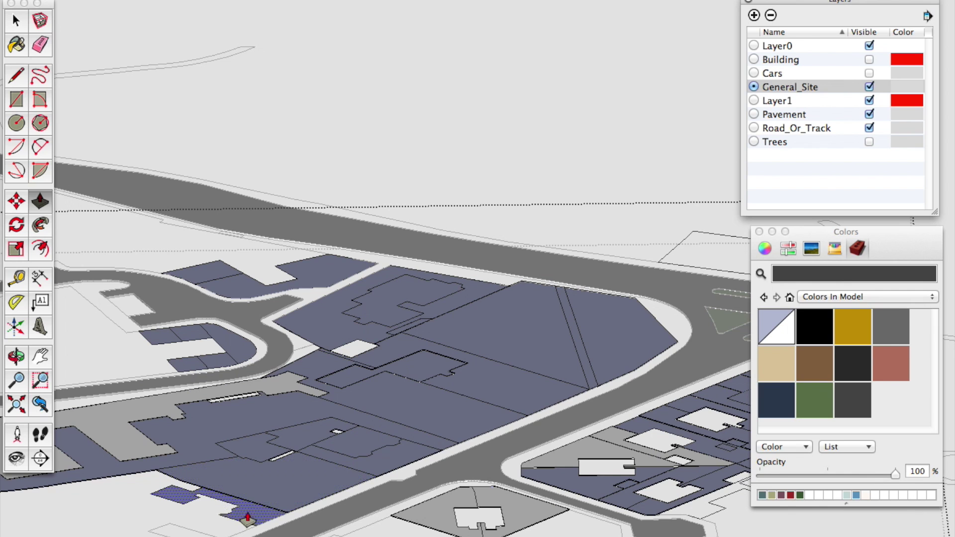
# - Extrude the small plots on both sides of the branching western road by the same height
pyautogui.scroll(4, 249, 348)
pyautogui.doubleClick(249, 347)
pyautogui.doubleClick(164, 383)
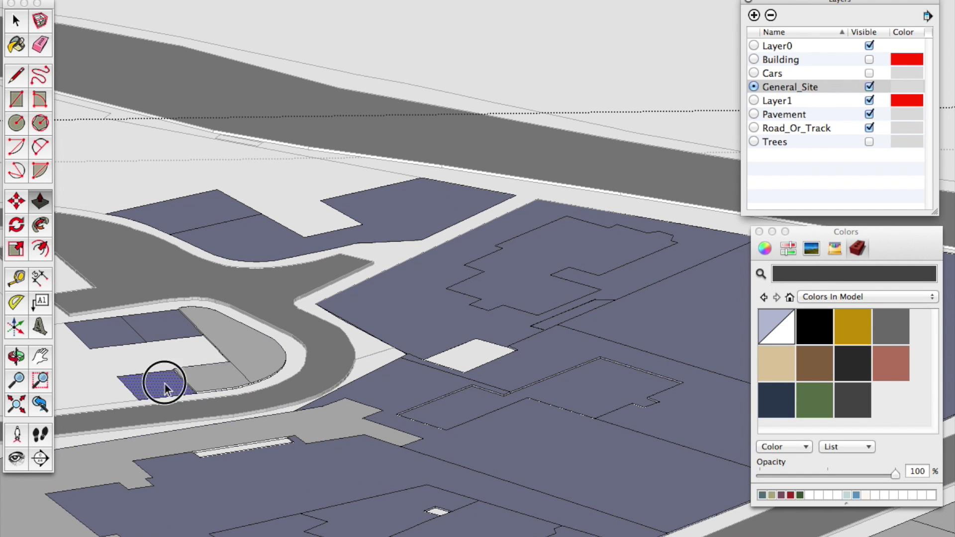
pyautogui.doubleClick(124, 335)
pyautogui.doubleClick(192, 229)
pyautogui.doubleClick(243, 245)
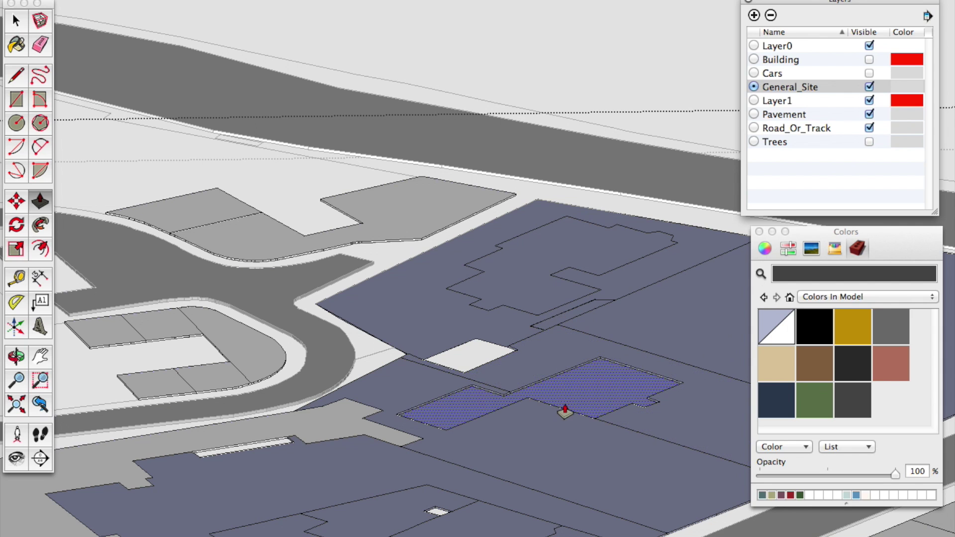
# - Open the nested group of the large plot beside the road bend, extrude its face to the neighbouring plots' level, and close the group
pyautogui.press('space')
pyautogui.click(610, 282)
pyautogui.doubleClick(598, 276)
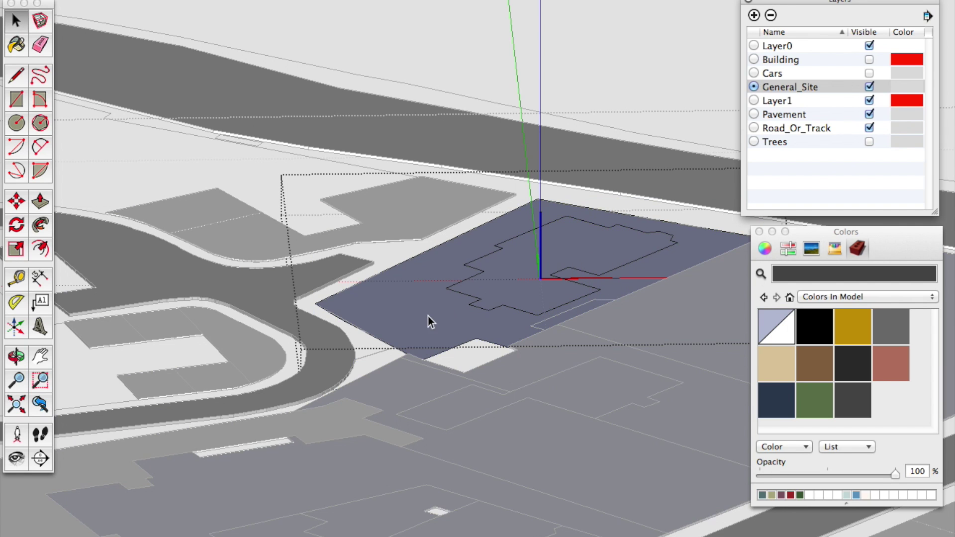
pyautogui.press('p')
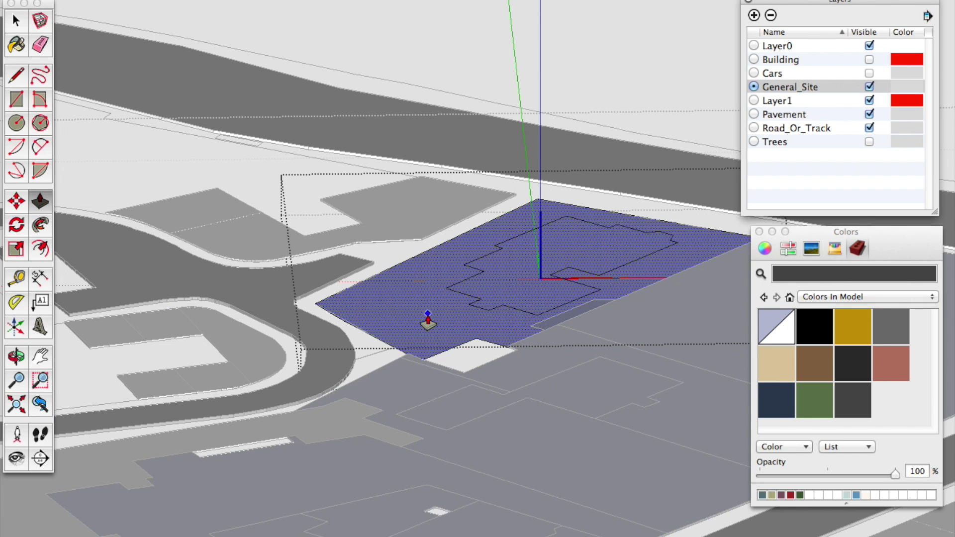
pyautogui.moveTo(428, 316); pyautogui.dragTo(428, 312)
pyautogui.press('space')
pyautogui.scroll(-5, 428, 312)
pyautogui.click(593, 300)
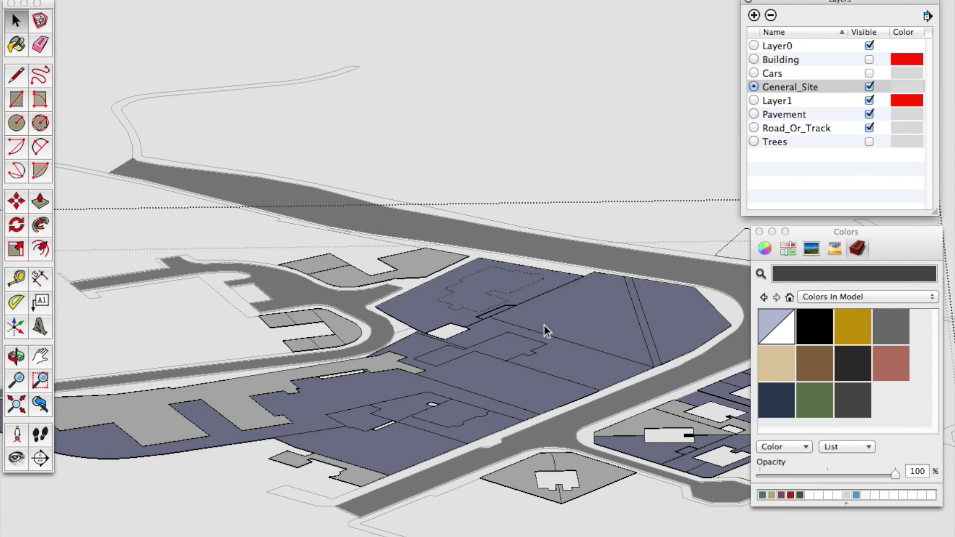
# - Open the nested group of the unraised house plot near the side-road corner, extrude its face by the same height, and close the group
pyautogui.scroll(-3, 420, 324)
pyautogui.scroll(7, 571, 352)
pyautogui.scroll(2, 571, 352)
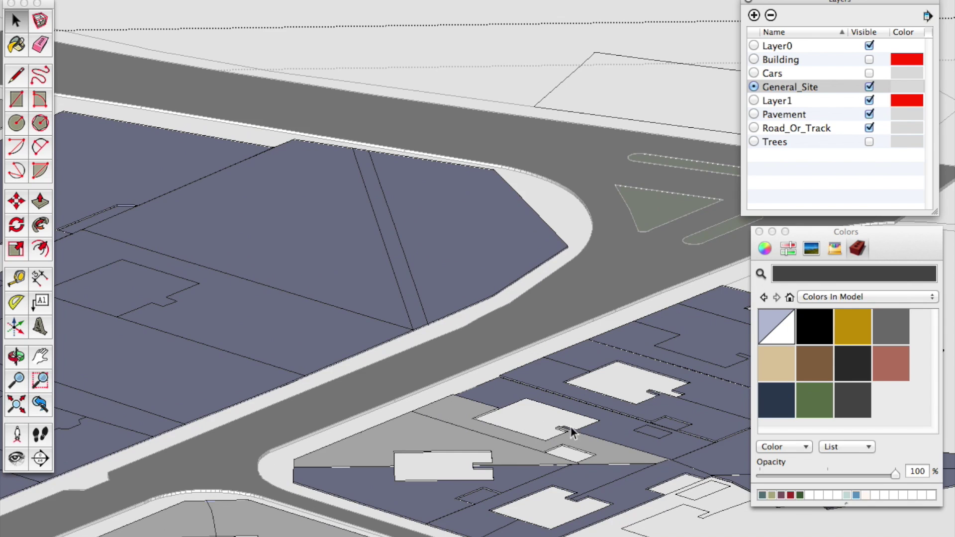
pyautogui.scroll(6, 558, 429)
pyautogui.click(419, 362)
pyautogui.doubleClick(419, 361)
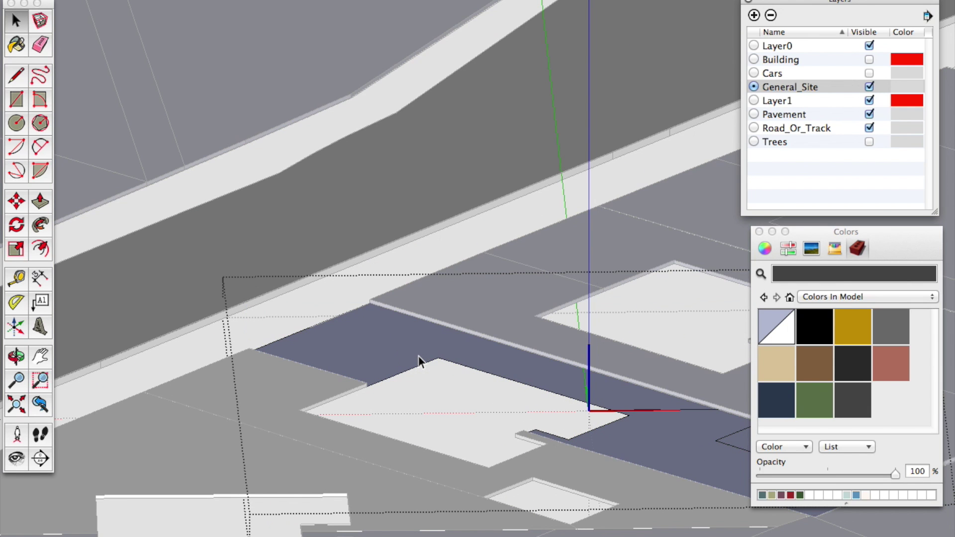
pyautogui.press('p')
pyautogui.doubleClick(419, 355)
pyautogui.press('space')
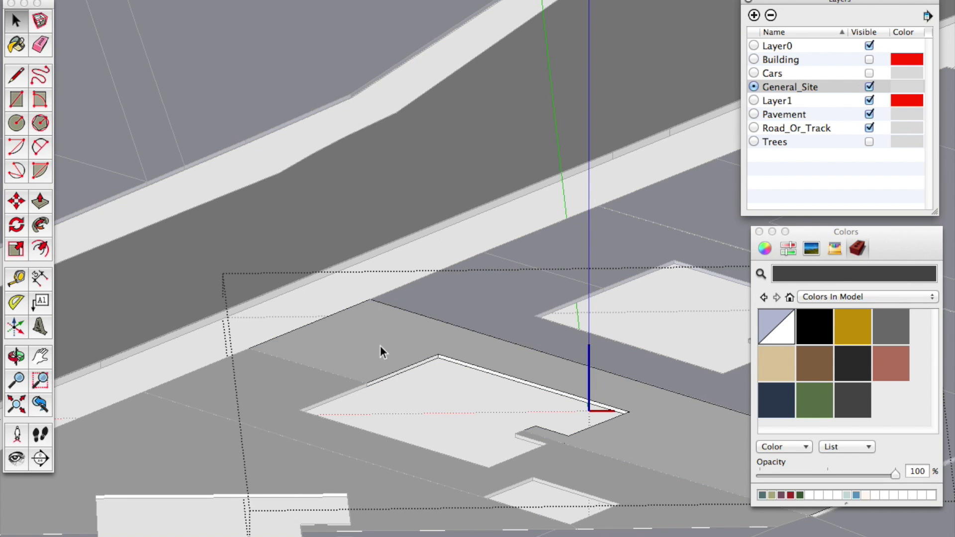
pyautogui.scroll(-6, 359, 338)
pyautogui.click(651, 287)
# - Open the nested group of the tapering eastern house plot and extrude its upper face by the same height
pyautogui.scroll(-2, 348, 362)
pyautogui.scroll(8, 634, 403)
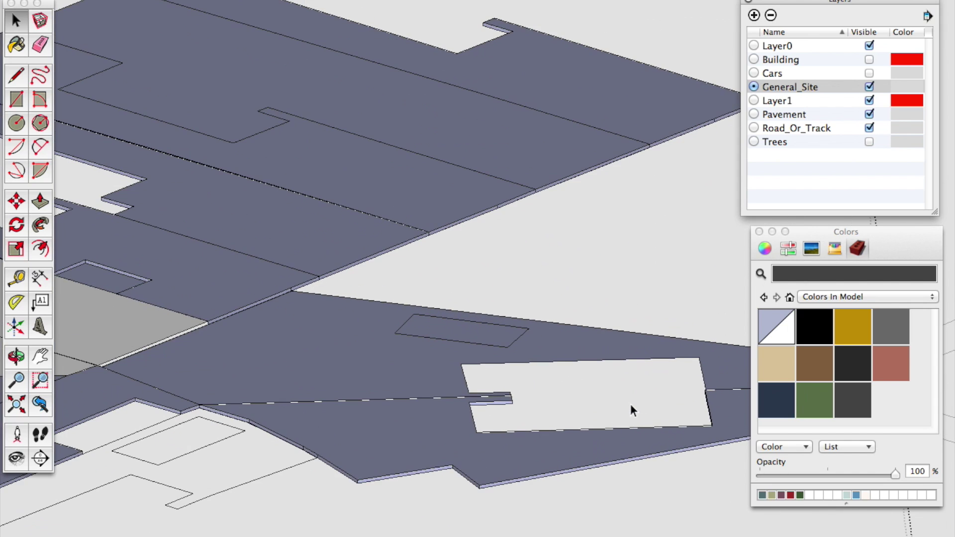
pyautogui.scroll(3, 400, 403)
pyautogui.doubleClick(319, 316)
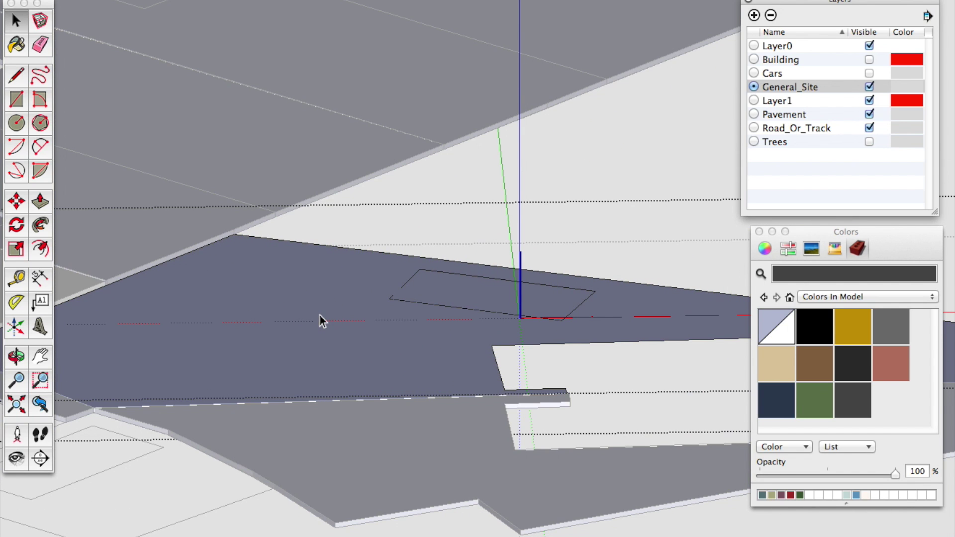
pyautogui.press('p')
pyautogui.doubleClick(319, 317)
pyautogui.press('space')
pyautogui.scroll(-5, 447, 343)
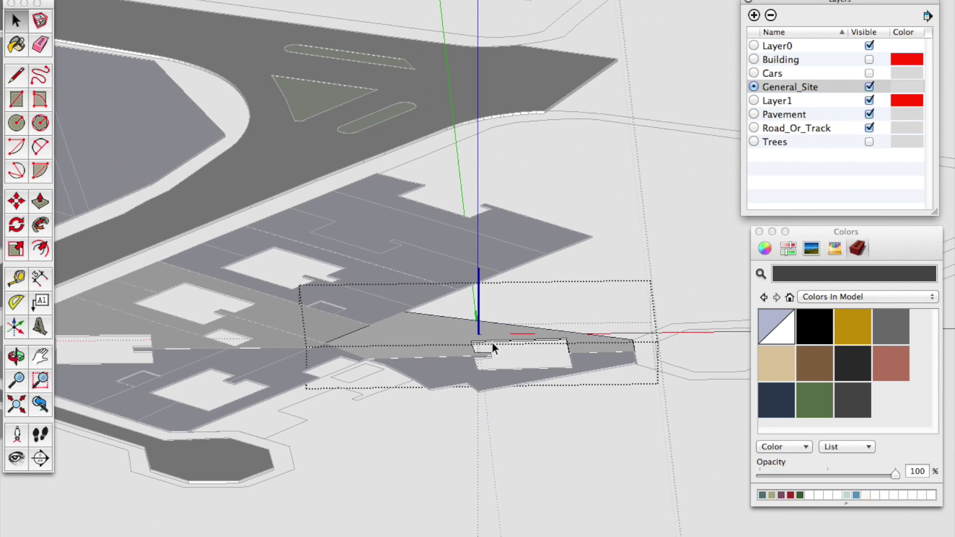
# - Close the open plot group and paint the whole general site group with the green from the model's colours
pyautogui.click(615, 411)
pyautogui.scroll(-4, 487, 365)
pyautogui.scroll(-2, 686, 416)
pyautogui.scroll(5, 348, 406)
pyautogui.scroll(-4, 563, 433)
pyautogui.moveTo(342, 381); pyautogui.dragTo(442, 398, button='middle')
pyautogui.click(442, 398)
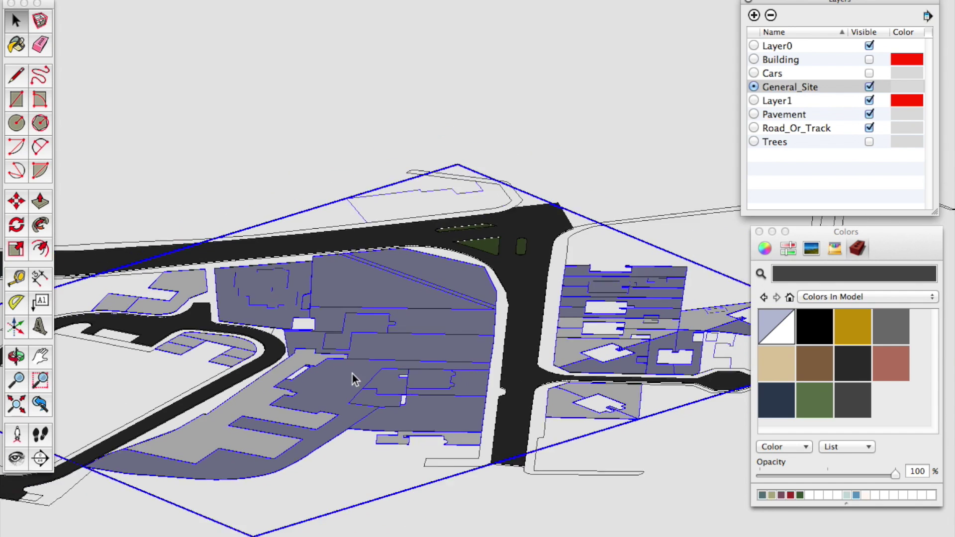
pyautogui.moveTo(352, 374); pyautogui.dragTo(436, 441, button='middle')
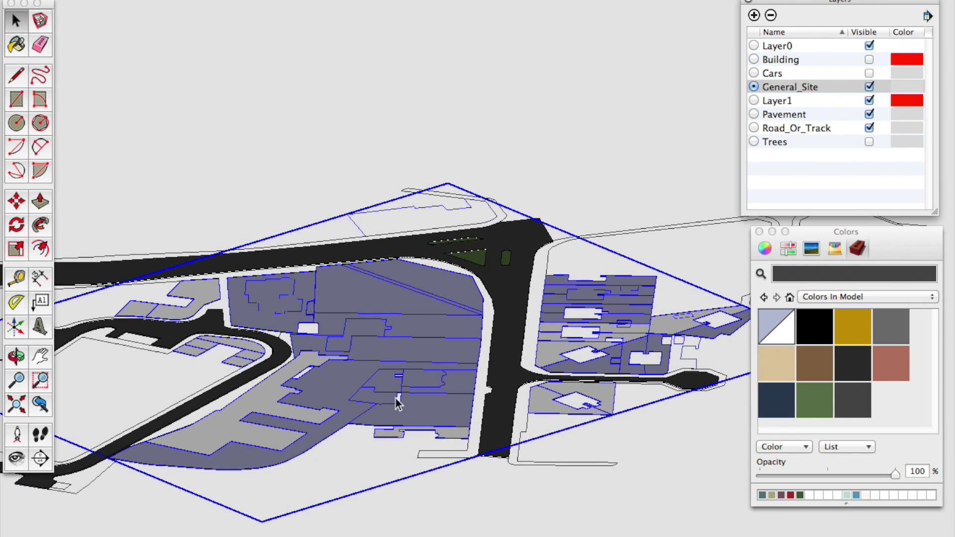
pyautogui.click(821, 407)
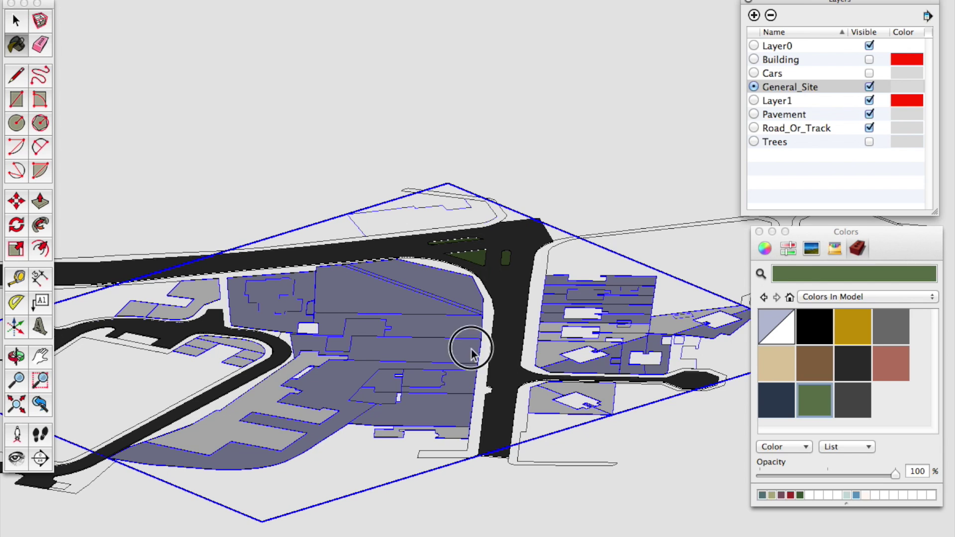
pyautogui.click(472, 343)
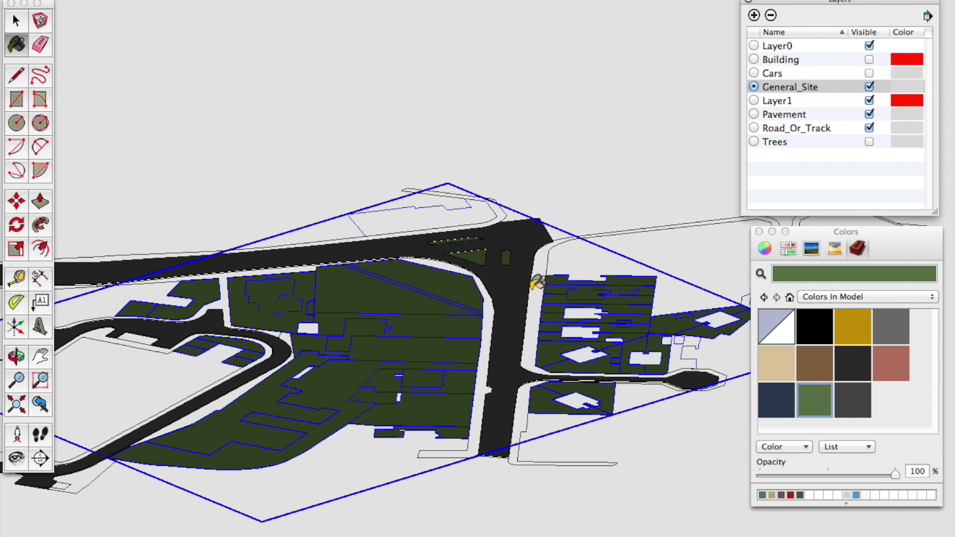
pyautogui.scroll(-4, 530, 291)
pyautogui.press('space')
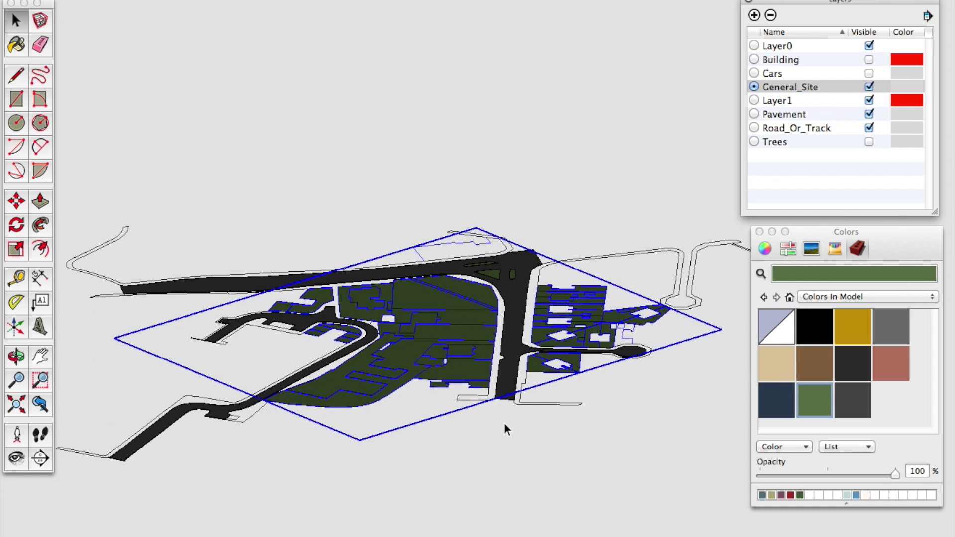
pyautogui.moveTo(506, 414); pyautogui.dragTo(524, 459, button='middle')
pyautogui.click(526, 461)
# - Make Pavement the current layer and open the pavement group for editing
pyautogui.scroll(-3, 548, 446)
pyautogui.scroll(5, 434, 377)
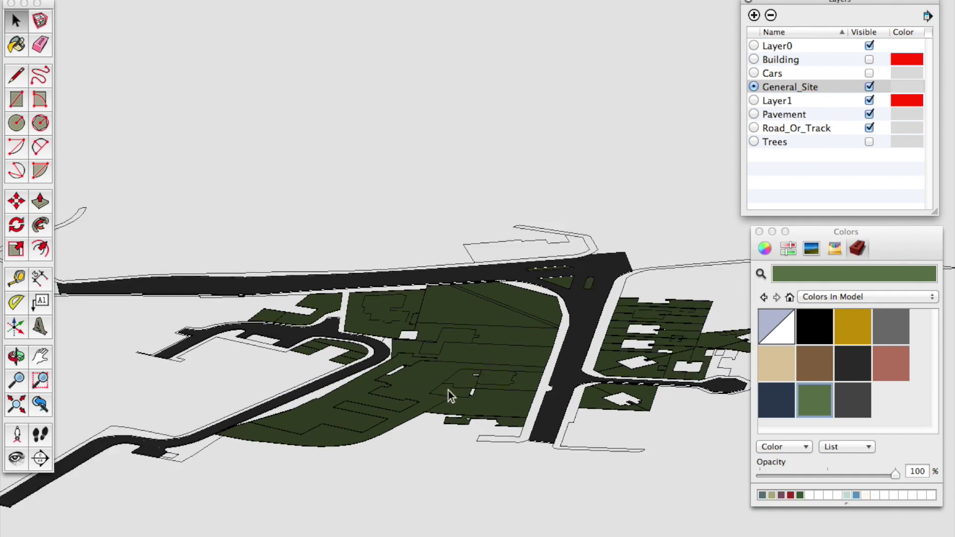
pyautogui.scroll(3, 621, 351)
pyautogui.moveTo(616, 346)
pyautogui.mouseDown(button='middle')
pyautogui.moveTo(452, 348)
pyautogui.moveTo(547, 402)
pyautogui.moveTo(433, 379)
pyautogui.moveTo(580, 397)
pyautogui.moveTo(607, 360)
pyautogui.mouseUp(button='middle')
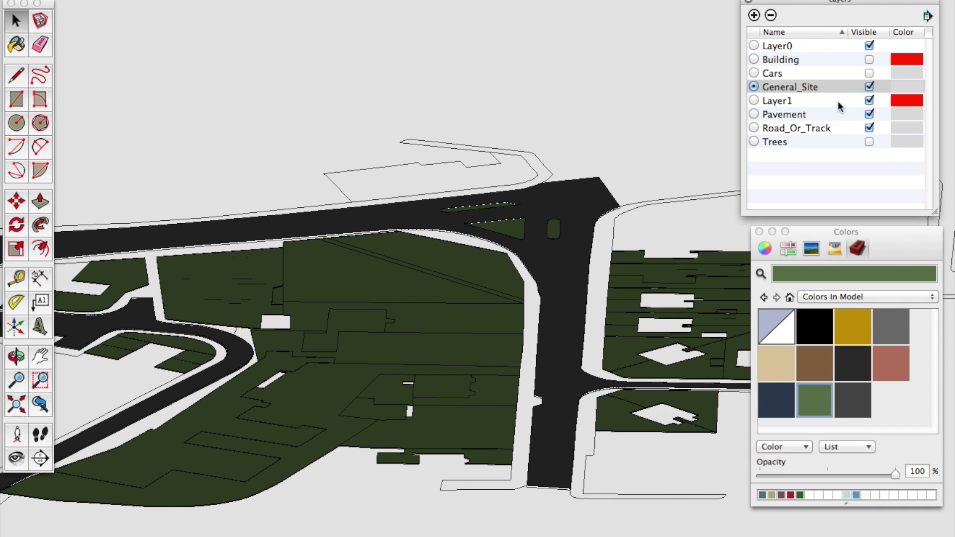
pyautogui.click(754, 114)
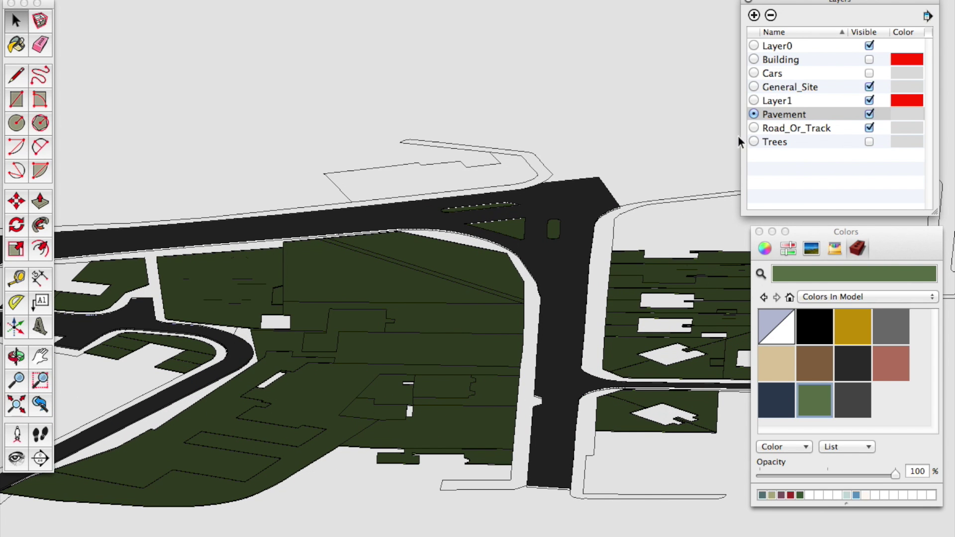
pyautogui.scroll(-2, 541, 167)
pyautogui.click(619, 194)
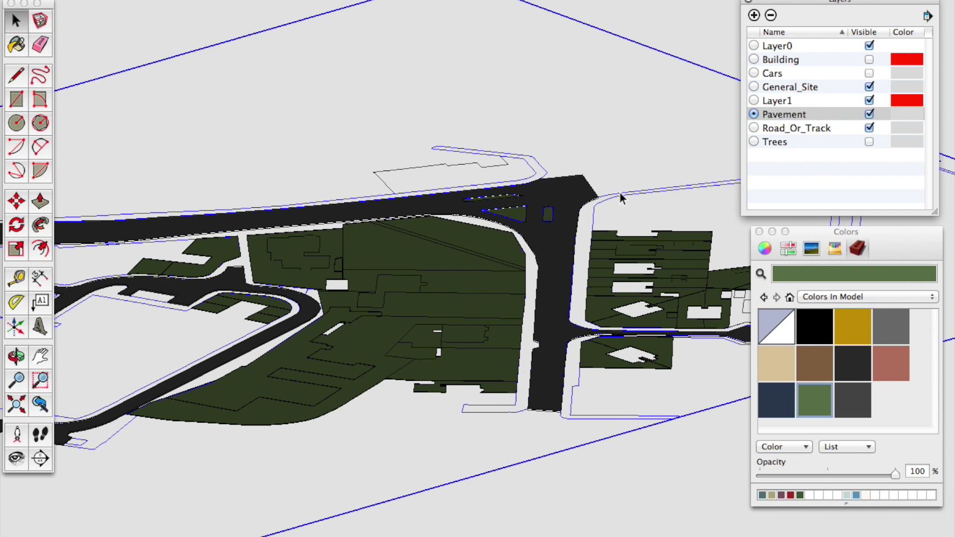
pyautogui.click(621, 191)
pyautogui.doubleClick(622, 194)
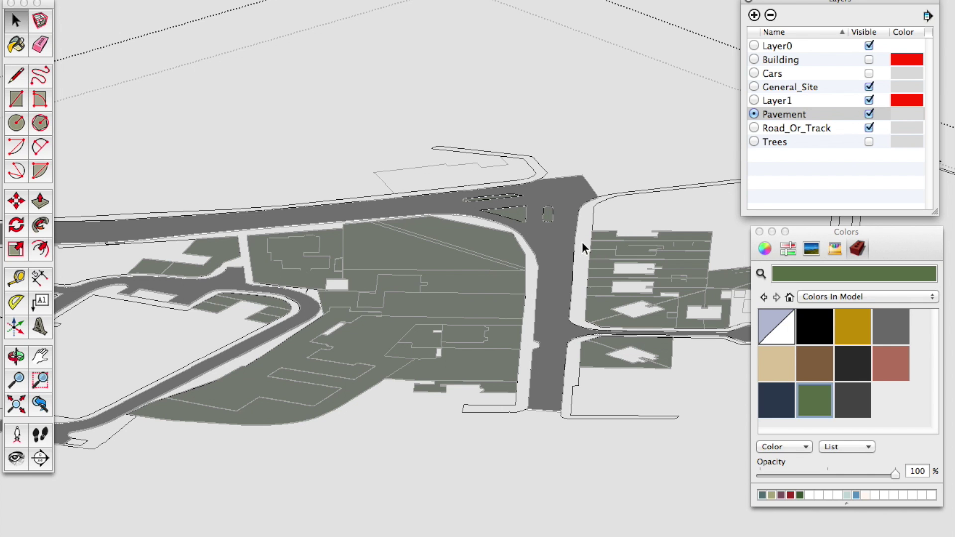
# - Trace an edge of the pavement outline east of the main road with the Line tool to create its faces
pyautogui.press('l')
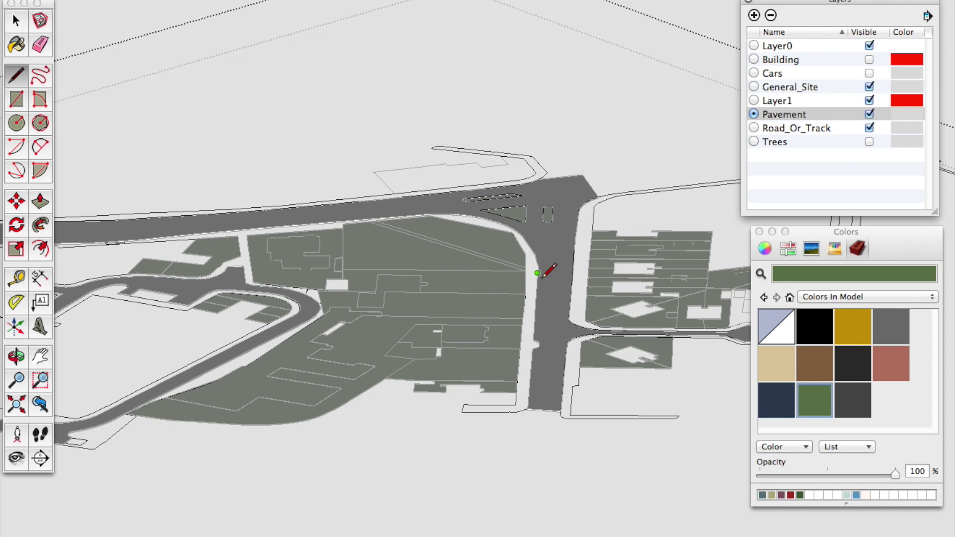
pyautogui.scroll(3, 608, 258)
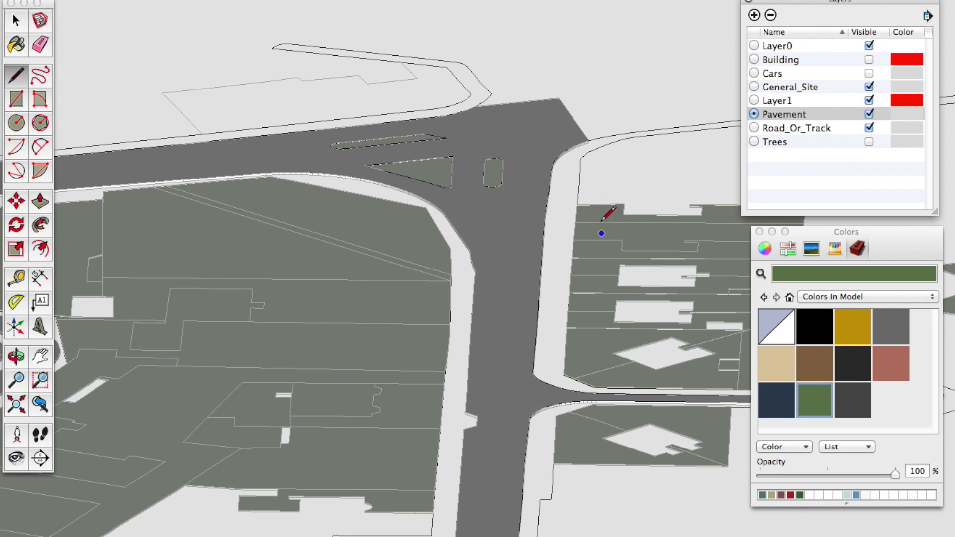
pyautogui.click(580, 172)
pyautogui.scroll(-2, 418, 258)
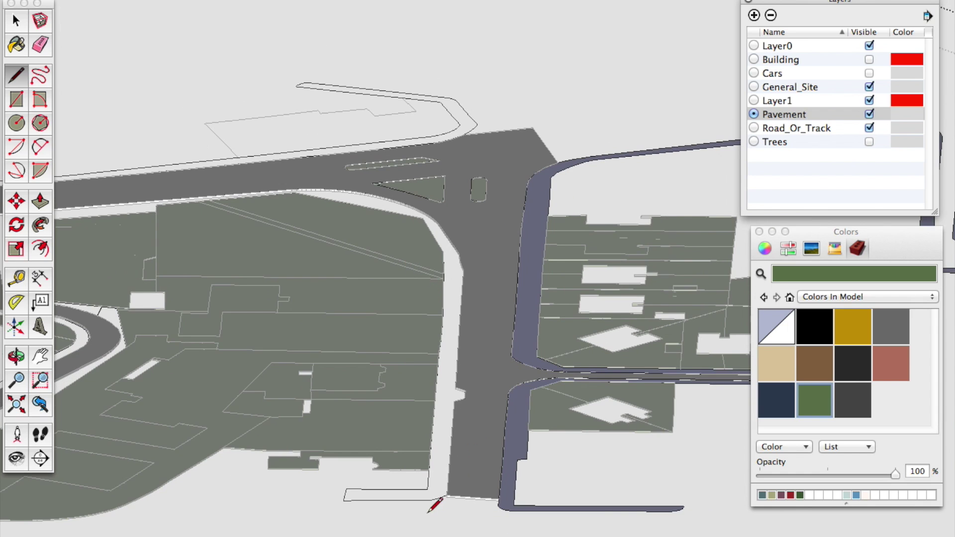
# - Open the nested group of the pavement outline along the western side of the main road
pyautogui.scroll(2, 358, 513)
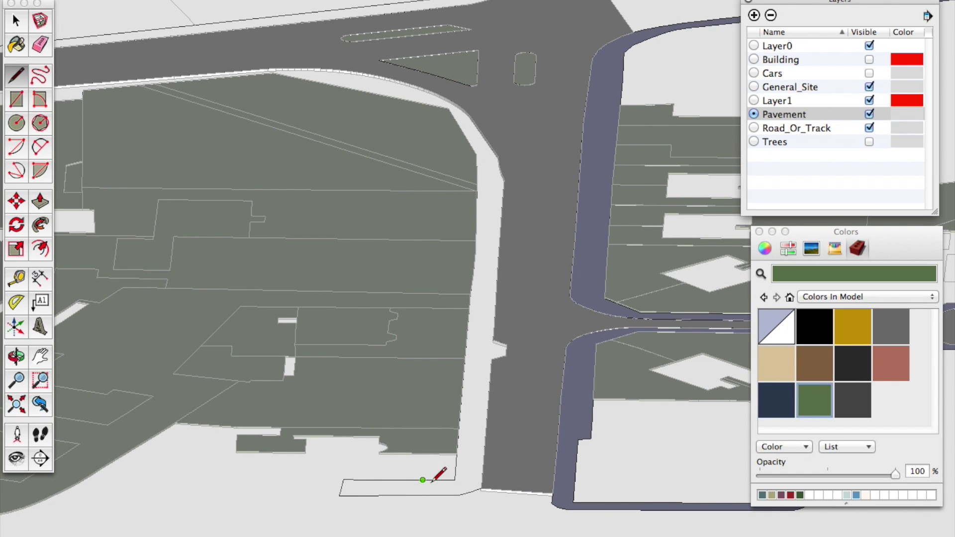
pyautogui.press('space')
pyautogui.click(438, 497)
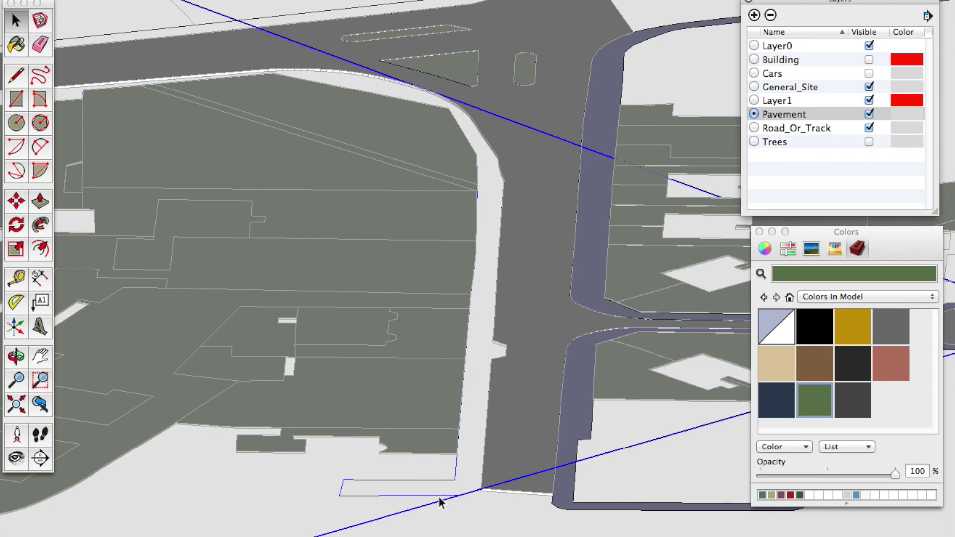
pyautogui.doubleClick(438, 496)
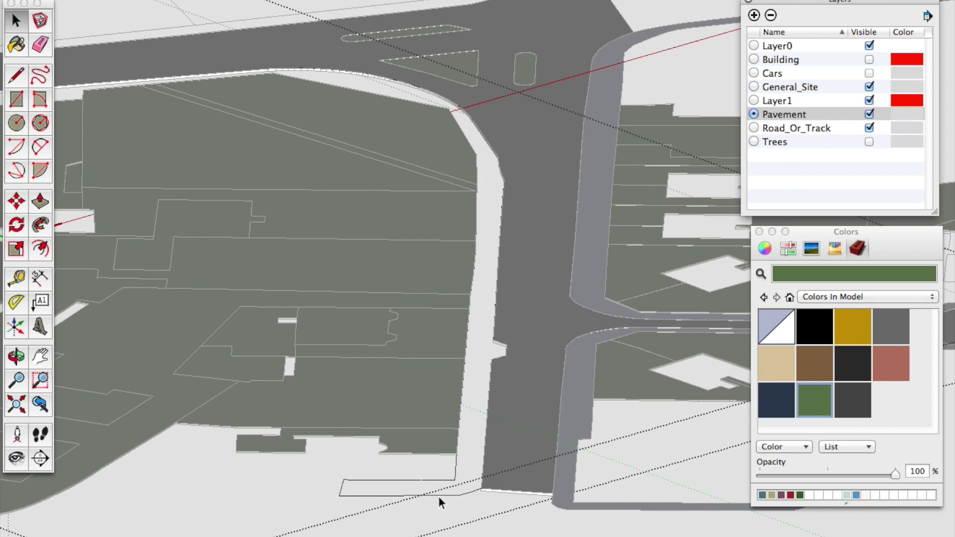
# - Retrace an edge of the L-ended pavement outline between the large plots and the main road to create its face
pyautogui.press('l')
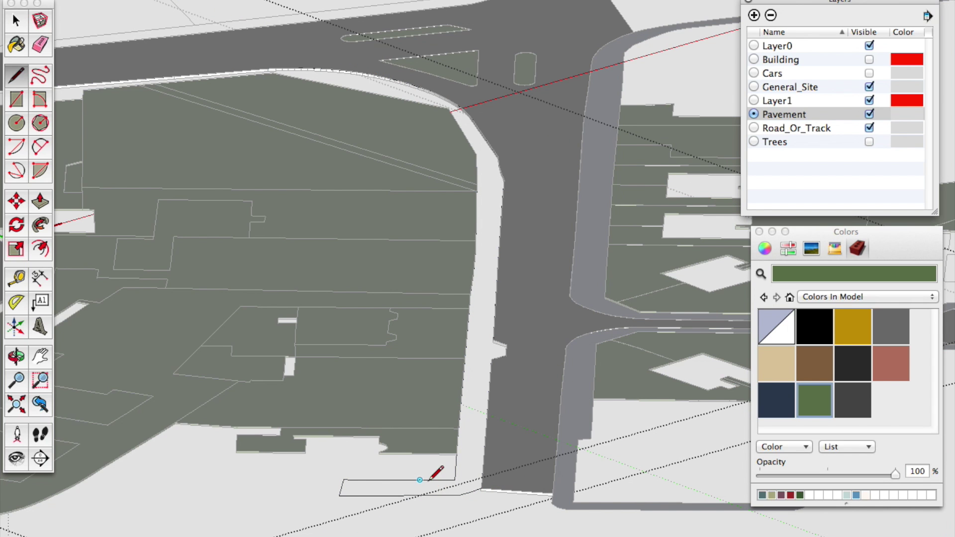
pyautogui.click(400, 479)
pyautogui.press('space')
pyautogui.scroll(-10, 548, 436)
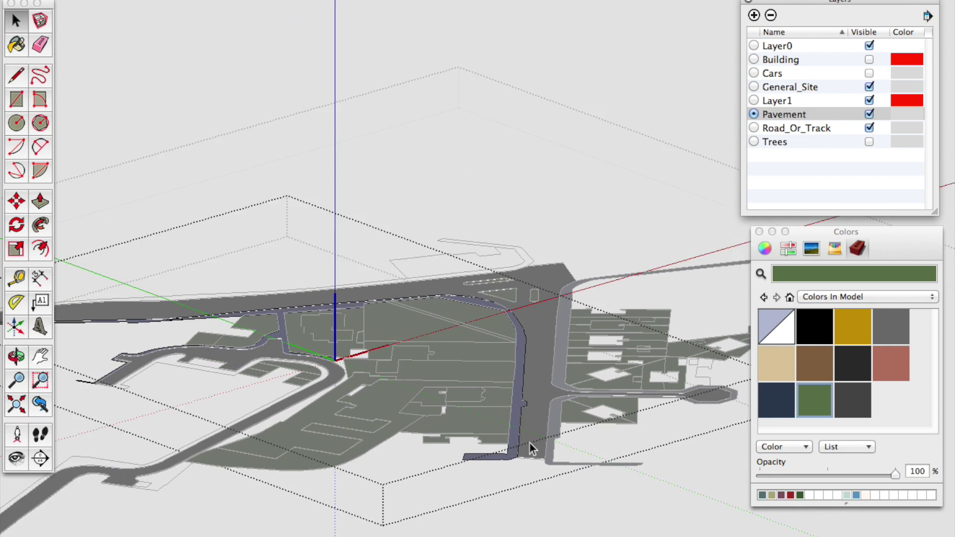
pyautogui.scroll(-3, 530, 443)
# - Retrace an edge of the pavement outline along the outer side of the winding side road to create its face
pyautogui.scroll(10, 249, 469)
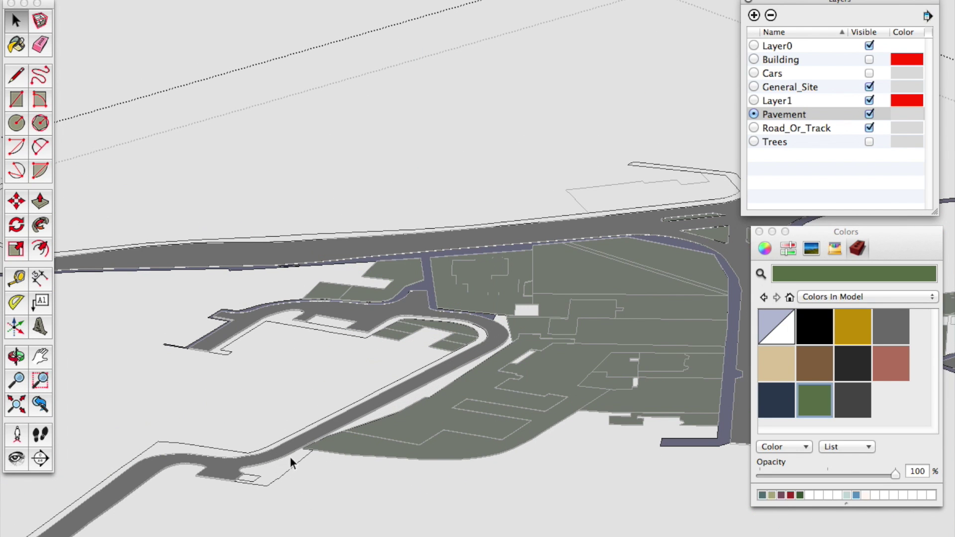
pyautogui.press('l')
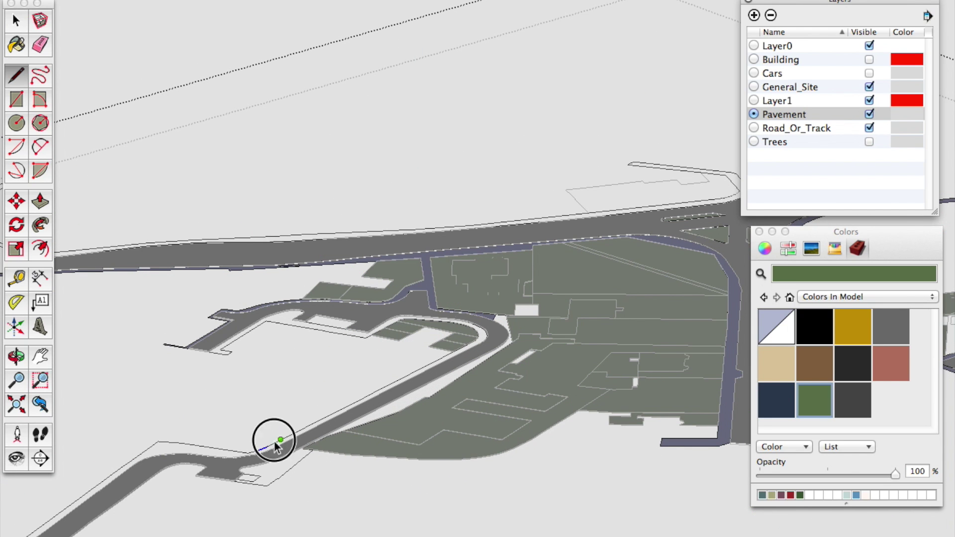
pyautogui.scroll(5, 279, 443)
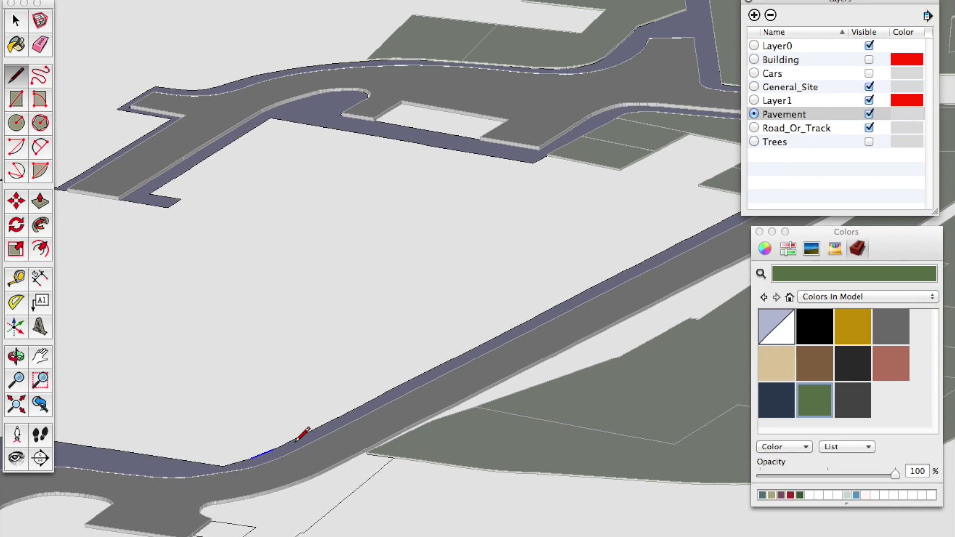
pyautogui.press('space')
# - Retrace an edge of the pavement outline between the winding side road and the large green plots to create its face
pyautogui.scroll(-2, 295, 444)
pyautogui.scroll(3, 329, 489)
pyautogui.press('l')
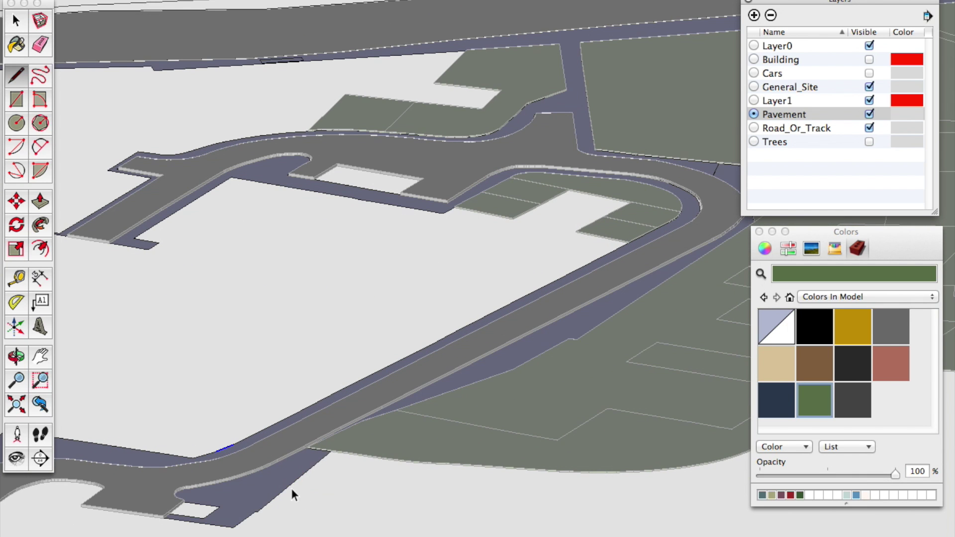
pyautogui.press('space')
pyautogui.scroll(-4, 298, 444)
# - Retrace an edge of the pavement outline along the far side of the long main road to create its face, and close the pavement group
pyautogui.scroll(-3, 266, 443)
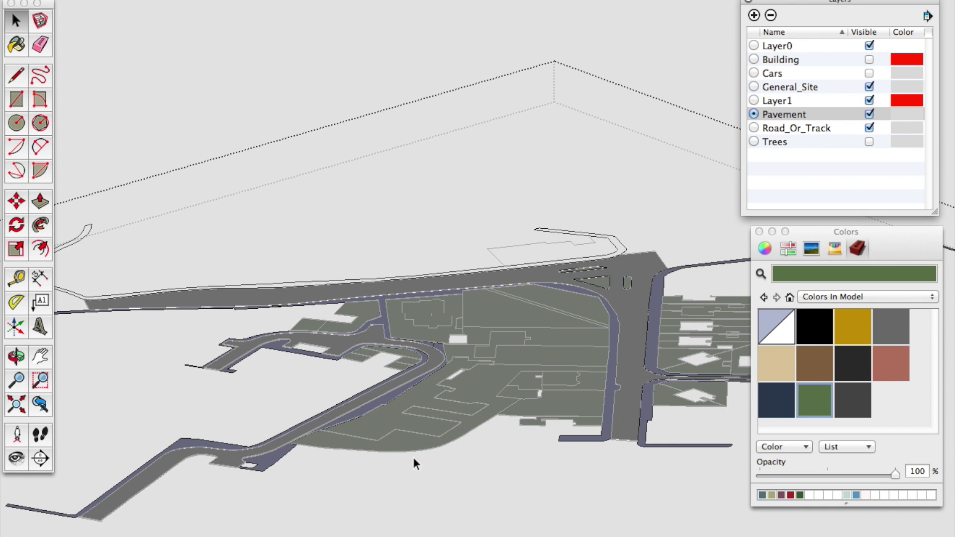
pyautogui.scroll(3, 427, 251)
pyautogui.press('l')
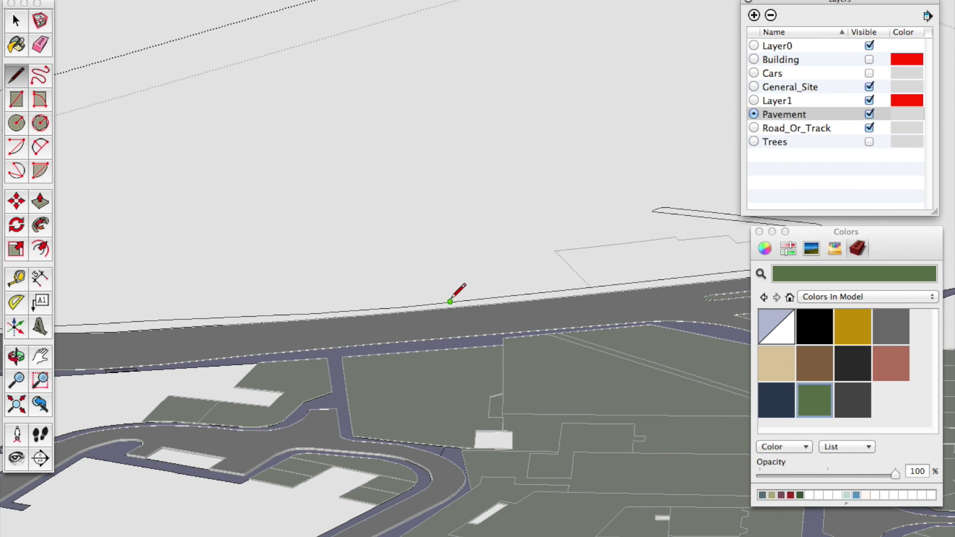
pyautogui.scroll(-1, 469, 297)
pyautogui.press('space')
pyautogui.scroll(-5, 382, 361)
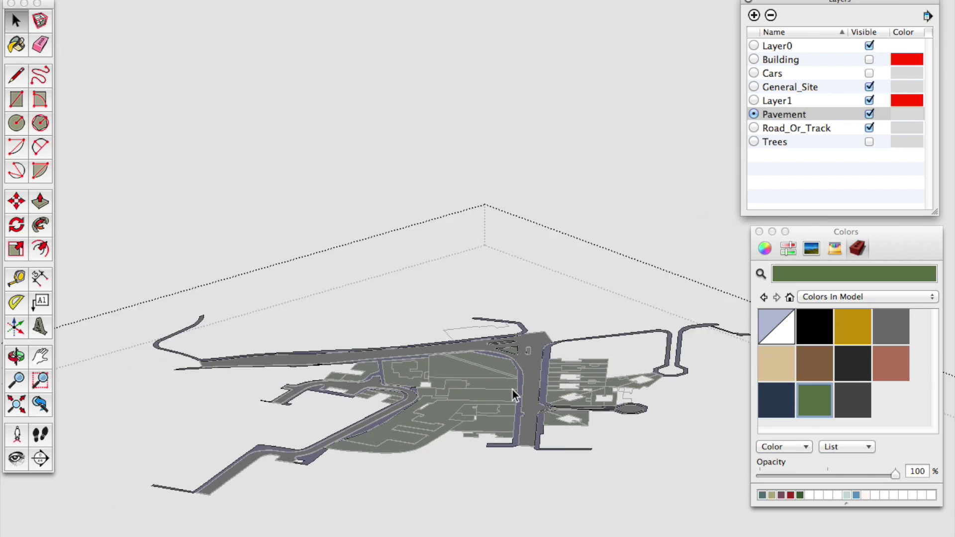
pyautogui.scroll(4, 425, 393)
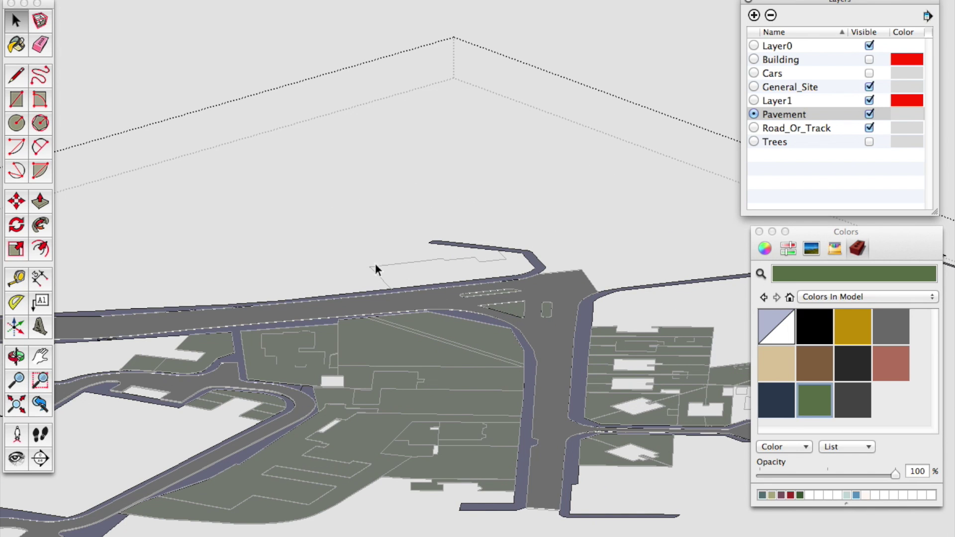
pyautogui.click(569, 234)
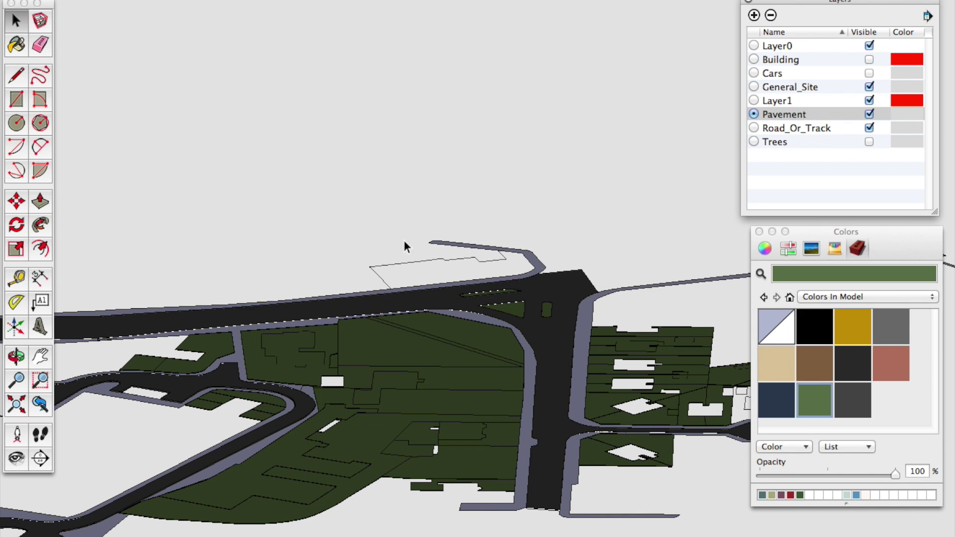
# - Paint the pavement group with the light grey at the end of the first row of the Colors library
pyautogui.click(884, 297)
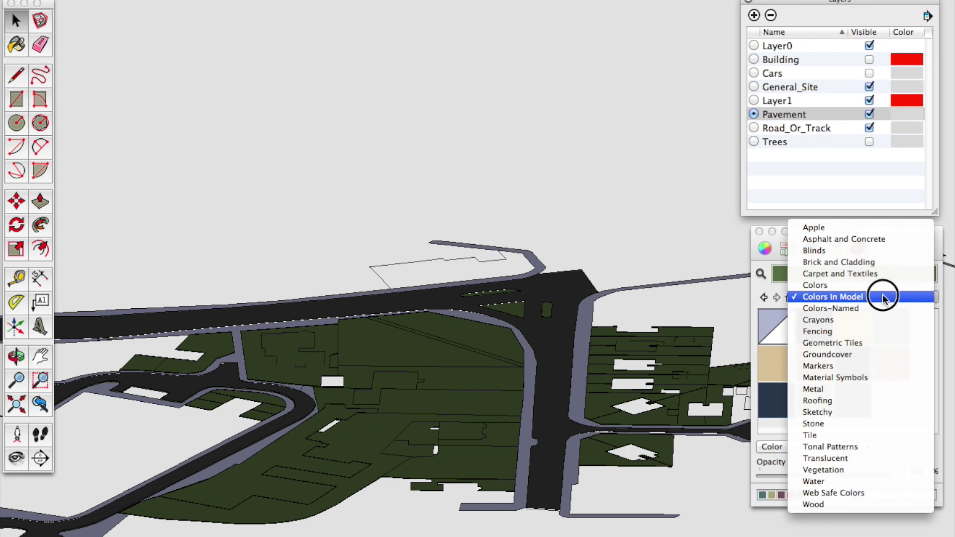
pyautogui.click(882, 294)
pyautogui.click(882, 296)
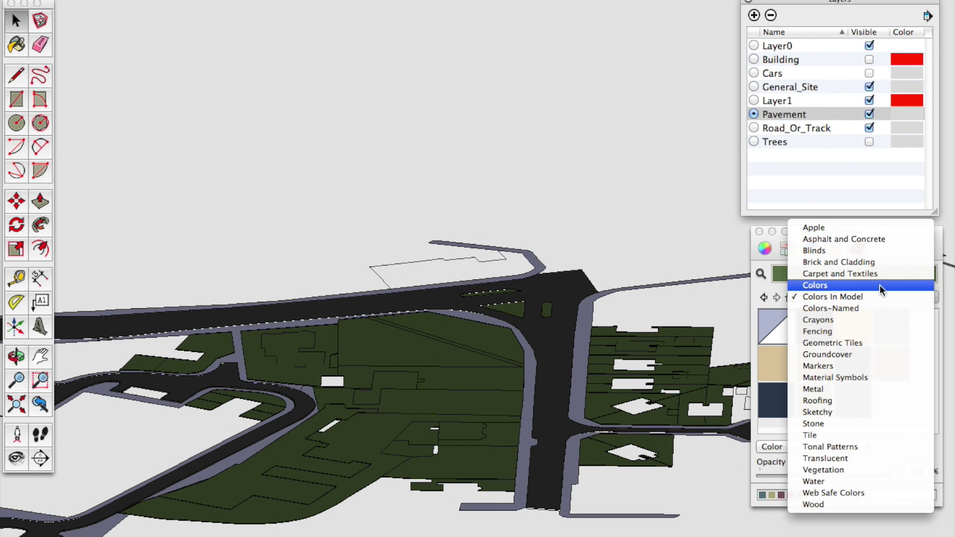
pyautogui.click(879, 284)
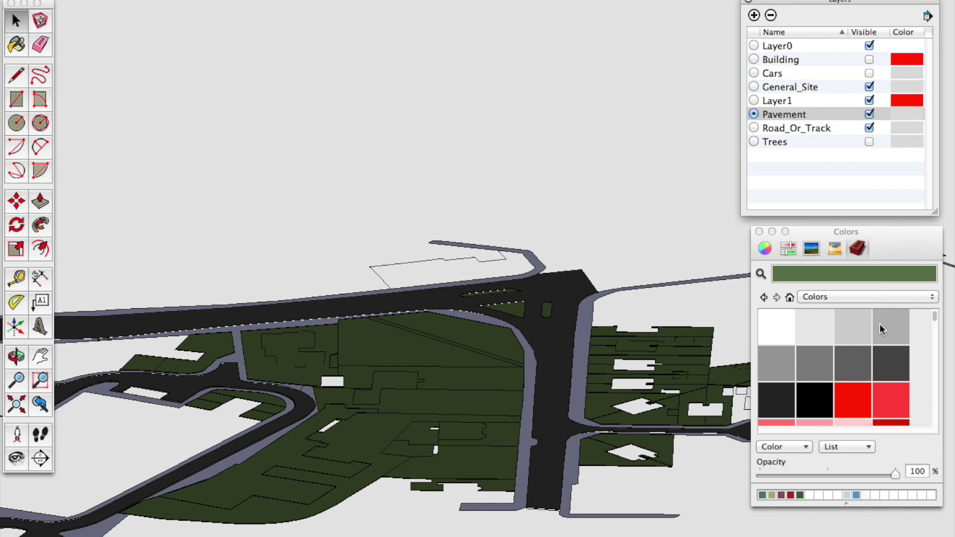
pyautogui.click(880, 324)
pyautogui.scroll(3, 595, 350)
pyautogui.press('space')
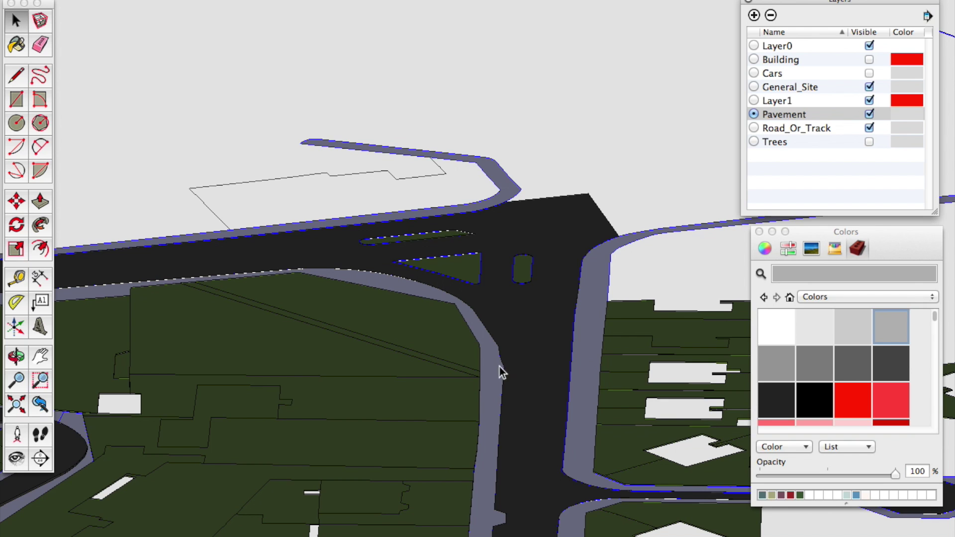
pyautogui.scroll(-6, 354, 324)
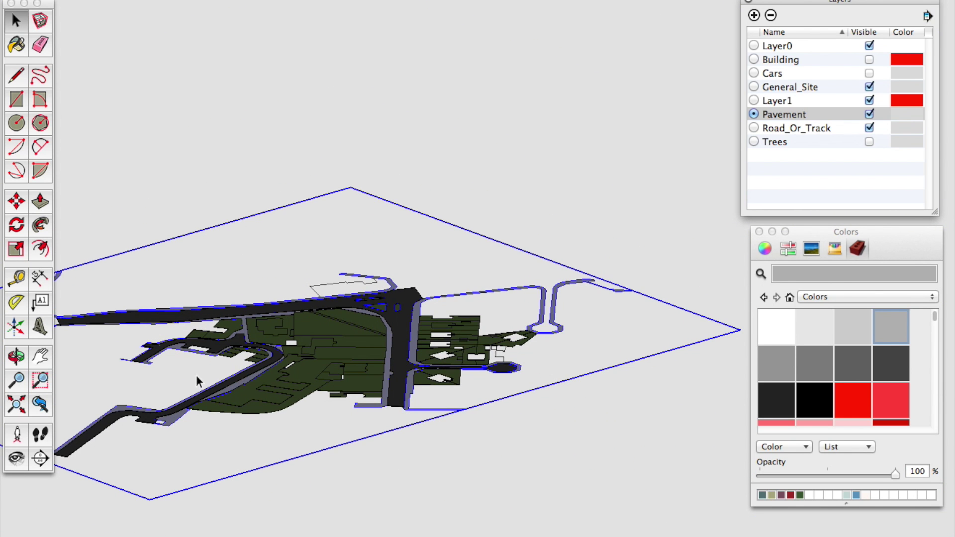
pyautogui.scroll(2, 396, 339)
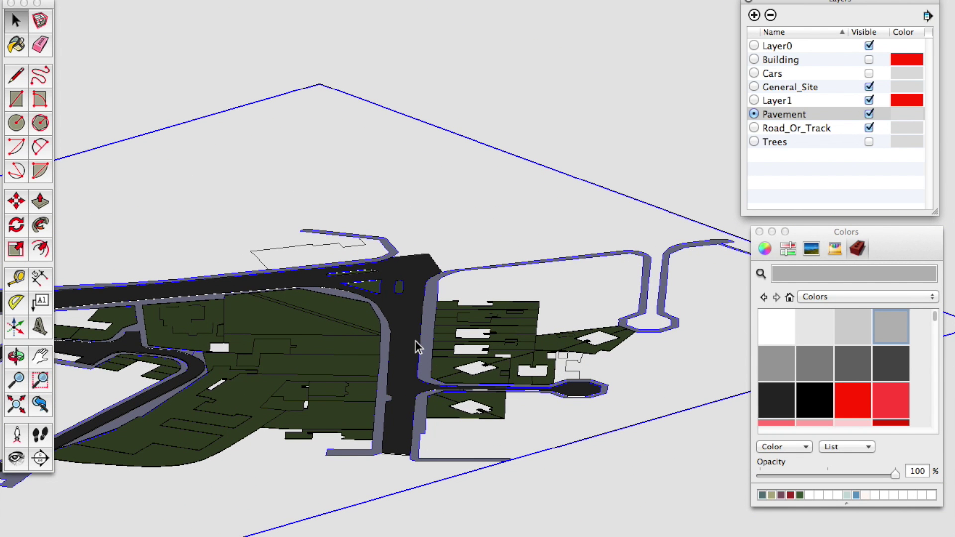
pyautogui.press('b')
pyautogui.click(427, 305)
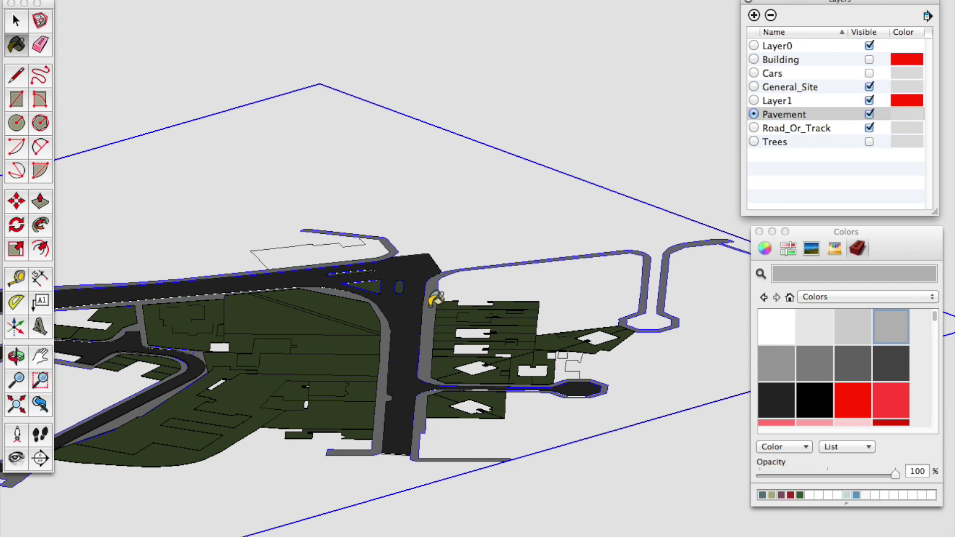
pyautogui.scroll(-2, 527, 338)
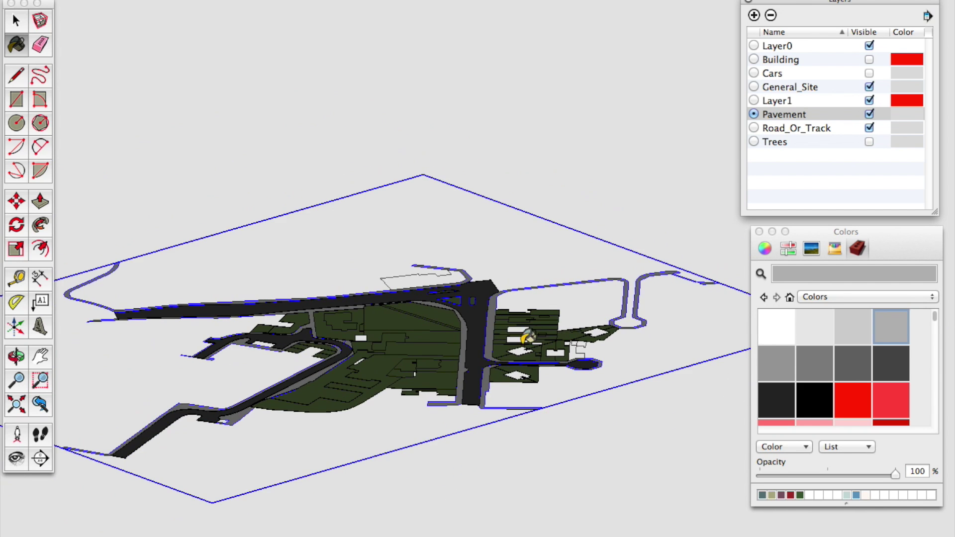
# - Open the pavement group and Push/Pull the pavement face on the far side of the main road upward
pyautogui.scroll(2, 527, 339)
pyautogui.press('space')
pyautogui.scroll(2, 422, 298)
pyautogui.scroll(-2, 485, 296)
pyautogui.doubleClick(514, 240)
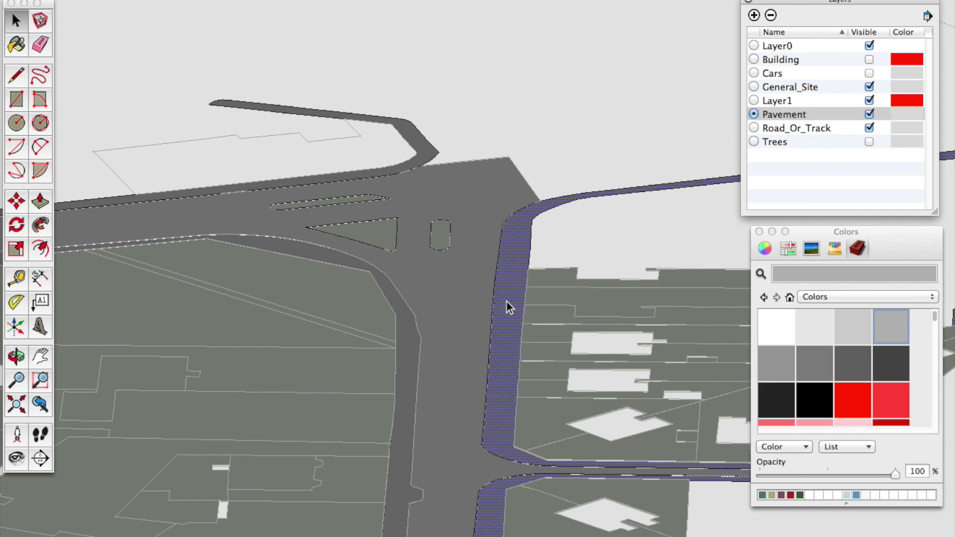
pyautogui.press('p')
pyautogui.moveTo(506, 303); pyautogui.dragTo(509, 234)
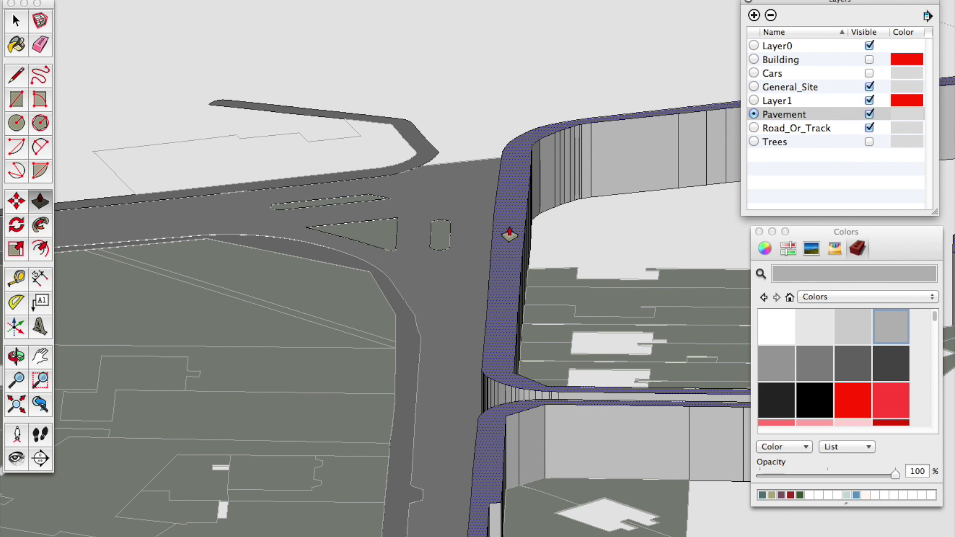
pyautogui.press('Escape')
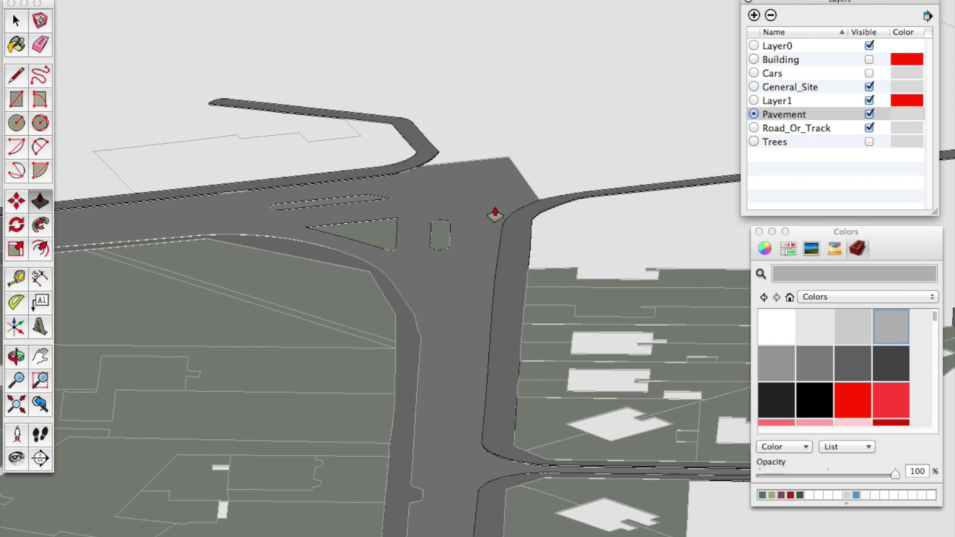
# - Push/Pull the wide pavement strip between the winding side road and the green plots up to a shallow kerb height
pyautogui.scroll(-5, 495, 226)
pyautogui.scroll(5, 186, 316)
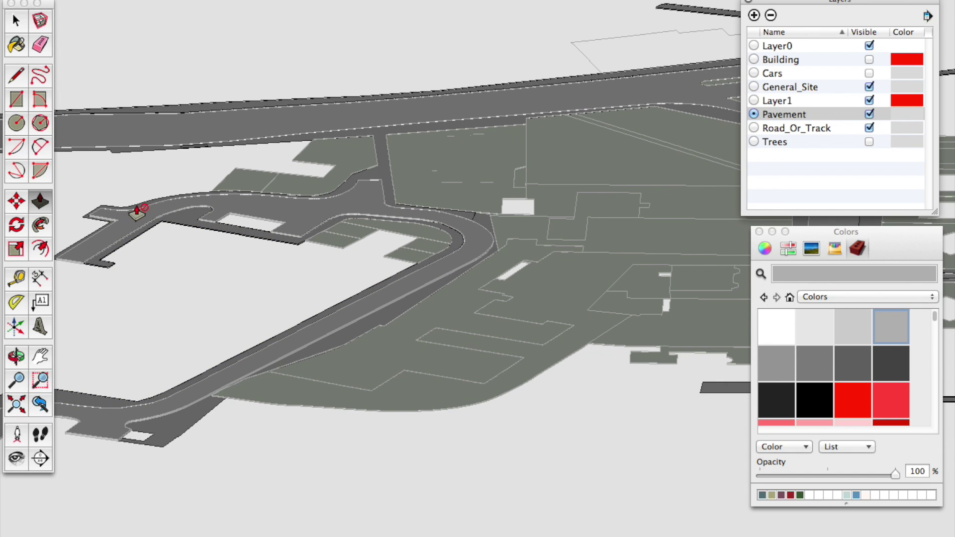
pyautogui.press('space')
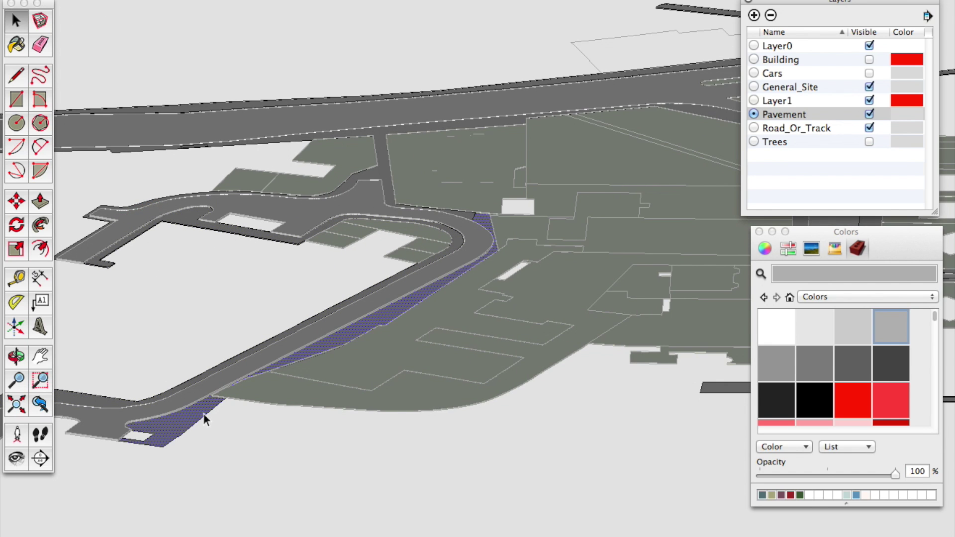
pyautogui.press('p')
pyautogui.click(181, 411)
pyautogui.click(179, 433)
pyautogui.press('space')
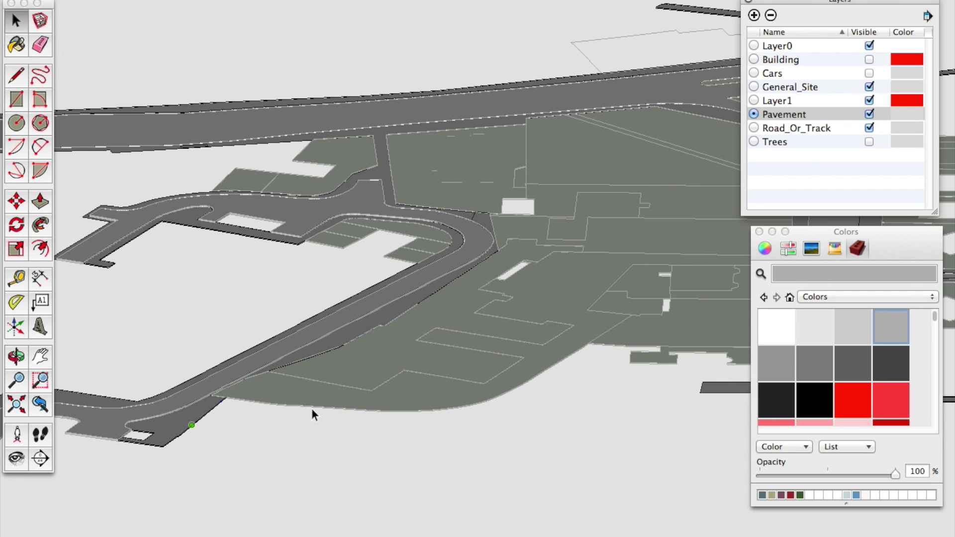
# - Push/Pull the L-ended pavement beside the large plots up to the same shallow kerb height, and close the pavement group
pyautogui.scroll(-3, 187, 441)
pyautogui.click(155, 444)
pyautogui.scroll(5, 609, 415)
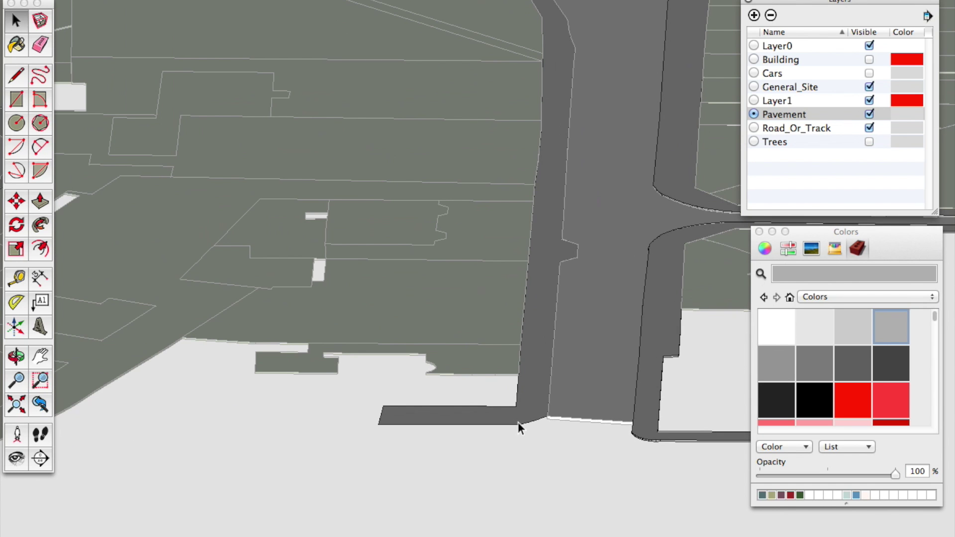
pyautogui.click(519, 422)
pyautogui.press('p')
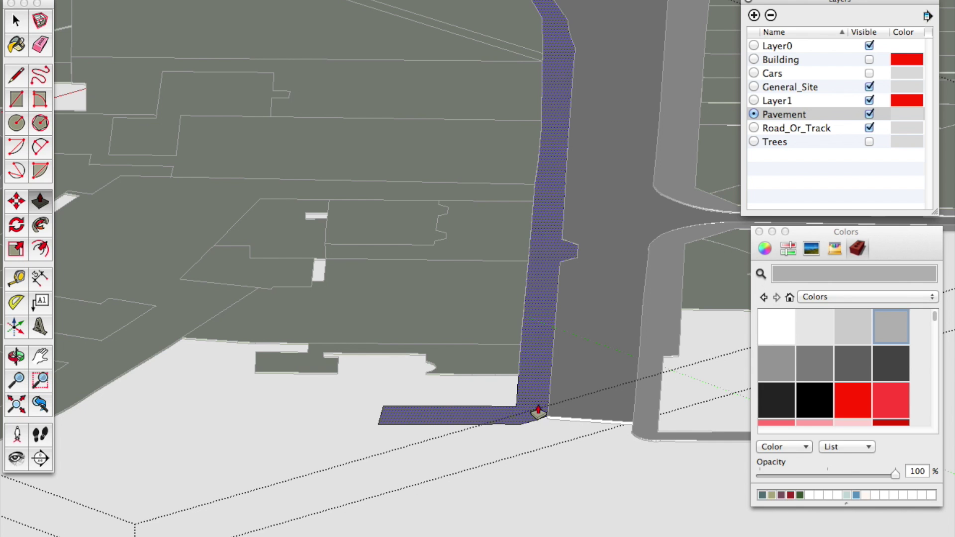
pyautogui.click(538, 411)
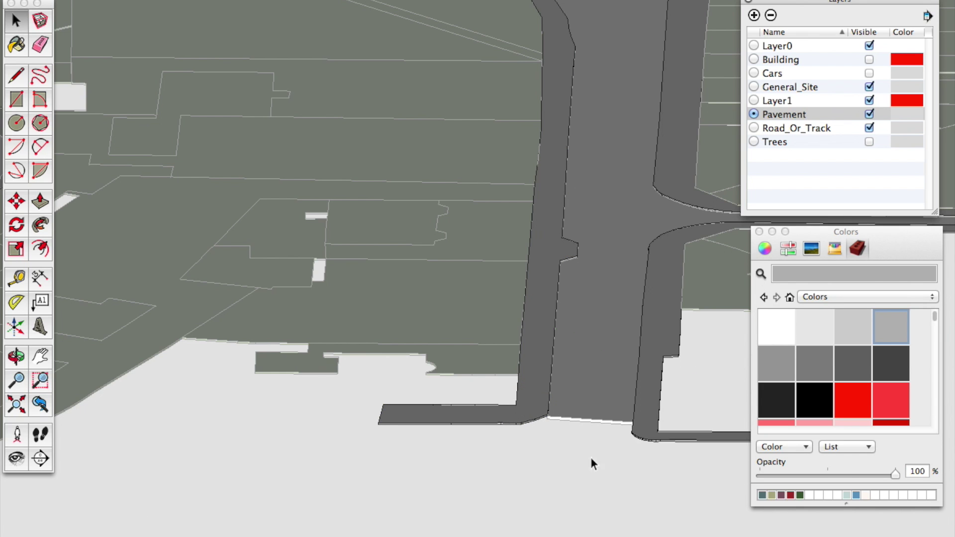
pyautogui.scroll(10, 608, 422)
pyautogui.scroll(-10, 365, 368)
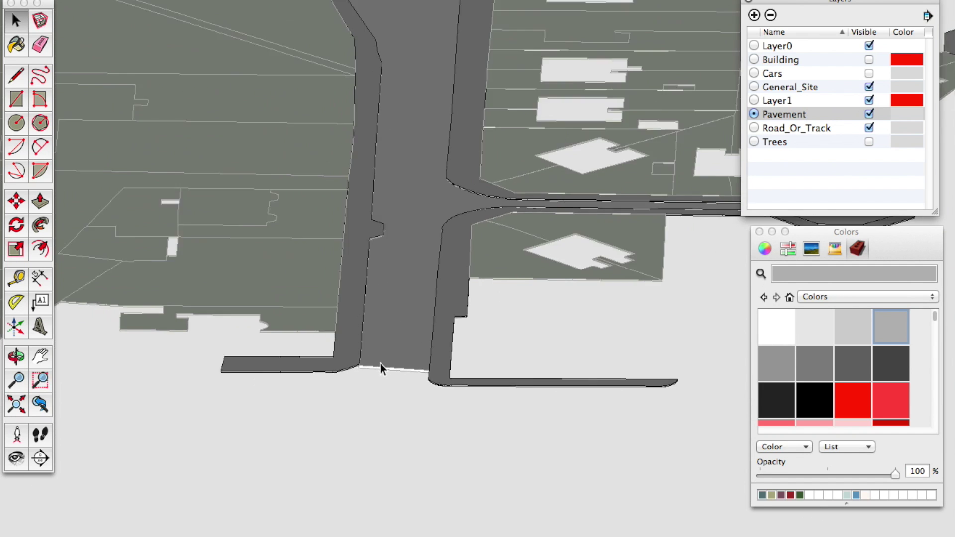
pyautogui.click(545, 119)
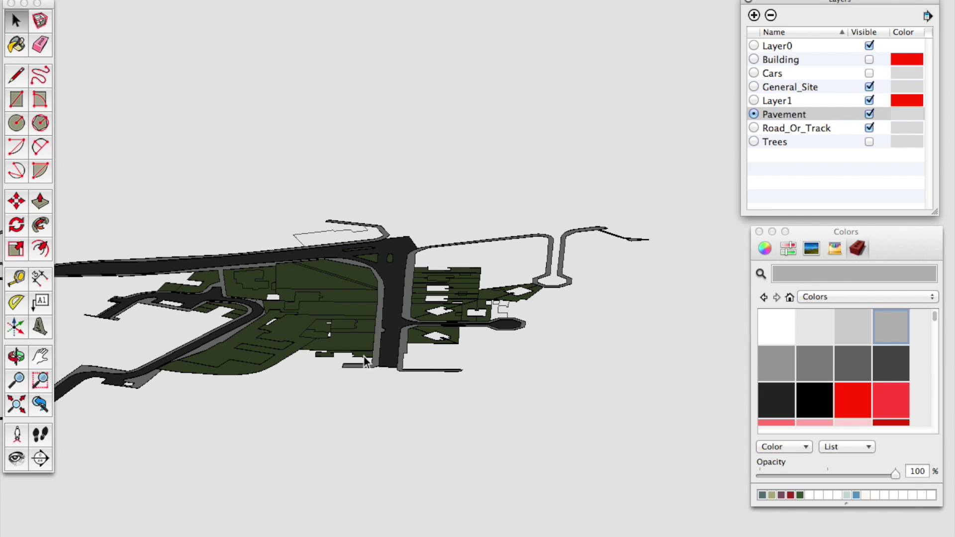
# - Examine the raised kerbs against the road surface at the open end of the main road
pyautogui.scroll(6, 362, 358)
pyautogui.moveTo(483, 364); pyautogui.dragTo(431, 313, button='middle')
pyautogui.scroll(7, 431, 361)
pyautogui.moveTo(472, 408); pyautogui.dragTo(453, 349, button='middle')
pyautogui.scroll(2, 356, 379)
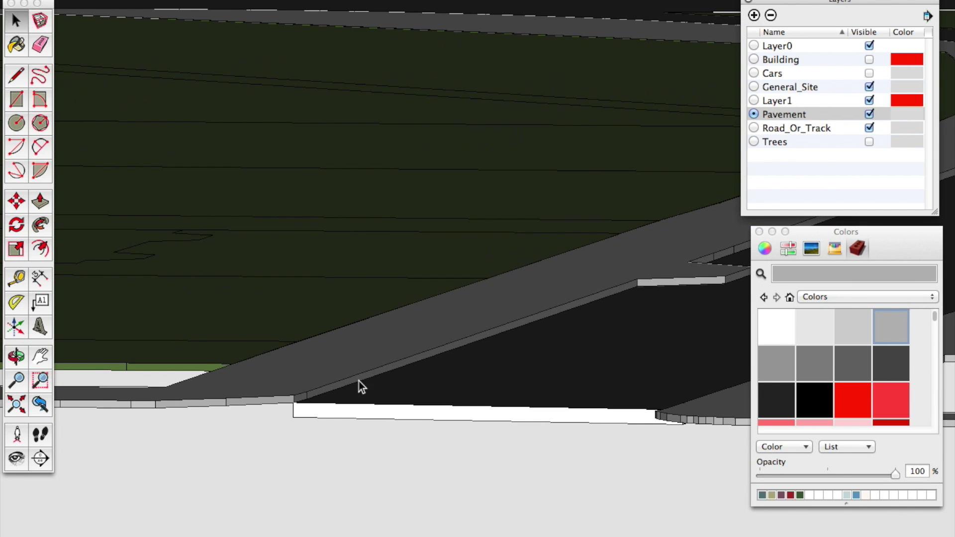
# - Review the whole site model from an oblique overview, checking the green plots, roads and raised pavements together
pyautogui.click(312, 314)
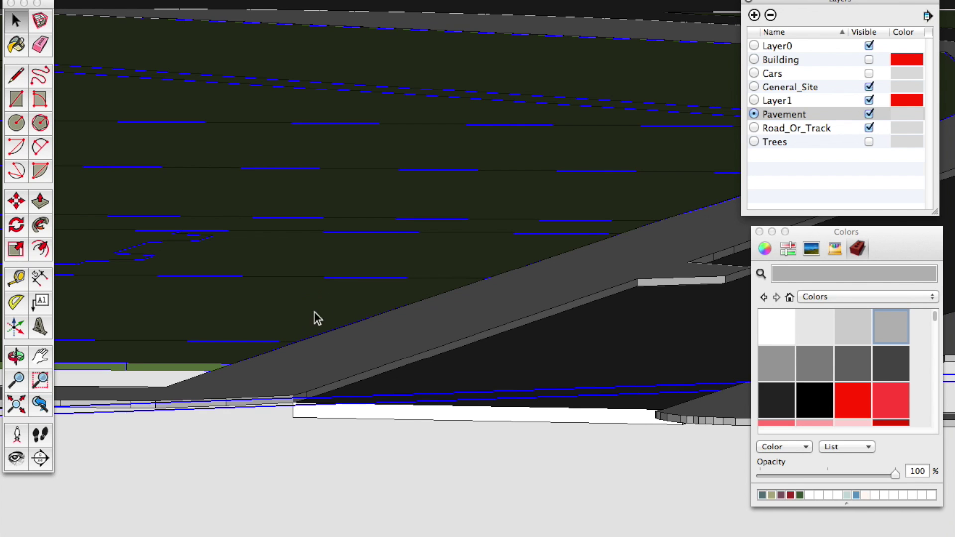
pyautogui.scroll(-6, 474, 390)
pyautogui.moveTo(484, 393); pyautogui.dragTo(486, 467, button='middle')
pyautogui.scroll(-3, 467, 334)
pyautogui.scroll(-5, 466, 335)
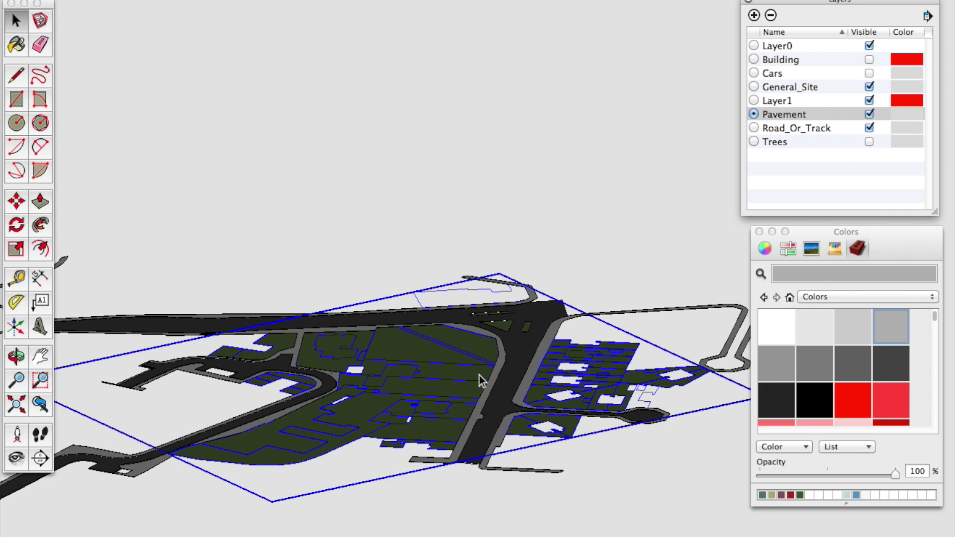
pyautogui.scroll(-2, 500, 363)
pyautogui.scroll(2, 500, 361)
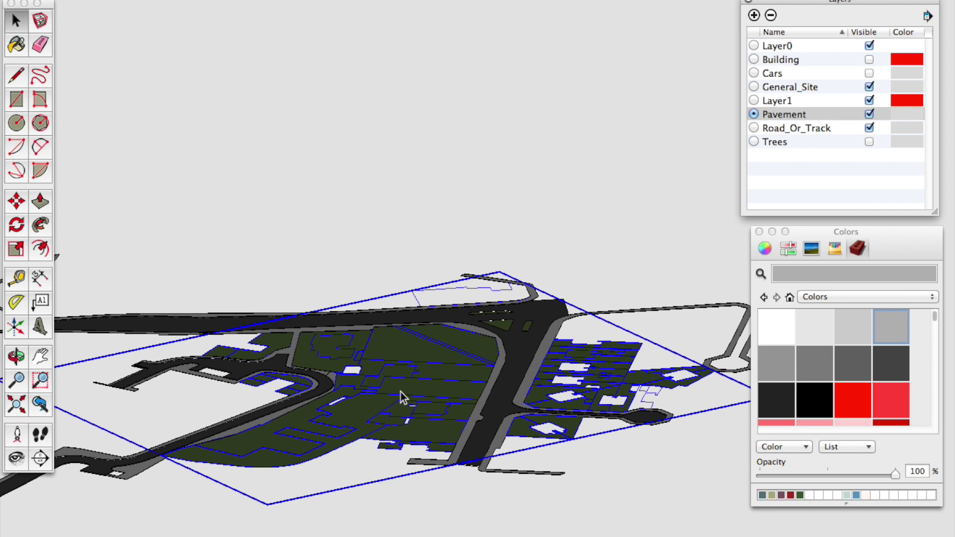
pyautogui.moveTo(400, 390); pyautogui.dragTo(418, 413, button='middle')
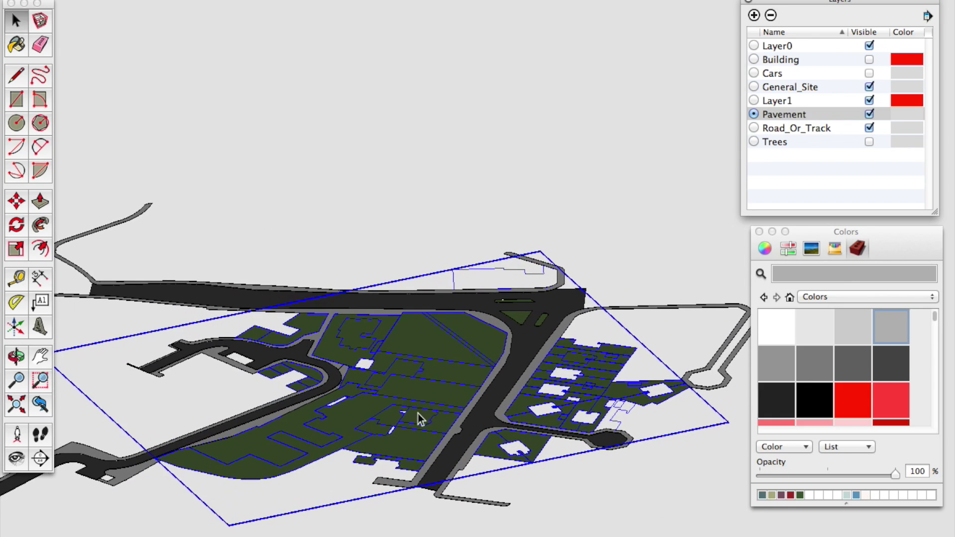
pyautogui.moveTo(494, 339); pyautogui.dragTo(533, 365, button='middle')
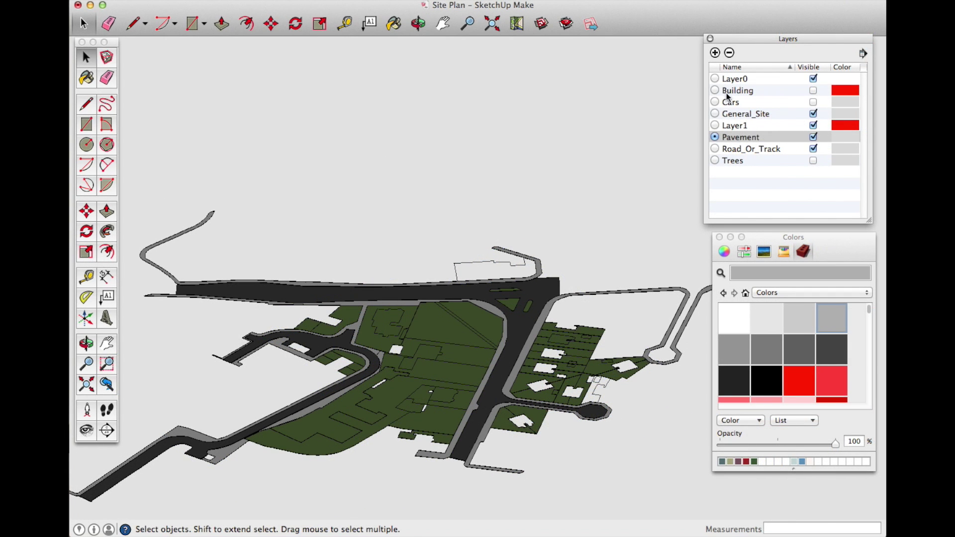
# - Show the Building layer, make it the active layer and hide the General_Site layer
pyautogui.click(813, 90)
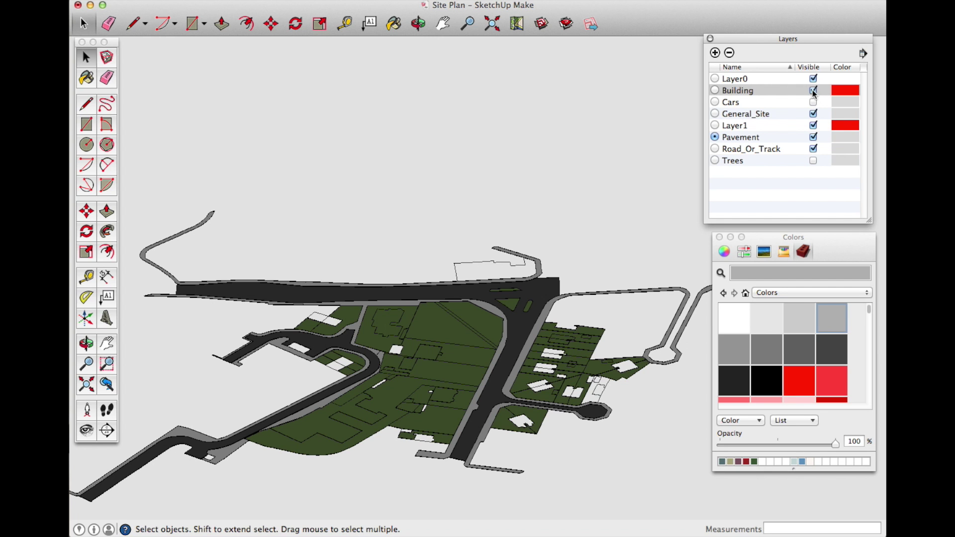
pyautogui.click(714, 91)
pyautogui.scroll(5, 620, 400)
pyautogui.moveTo(619, 400); pyautogui.dragTo(608, 351, button='middle')
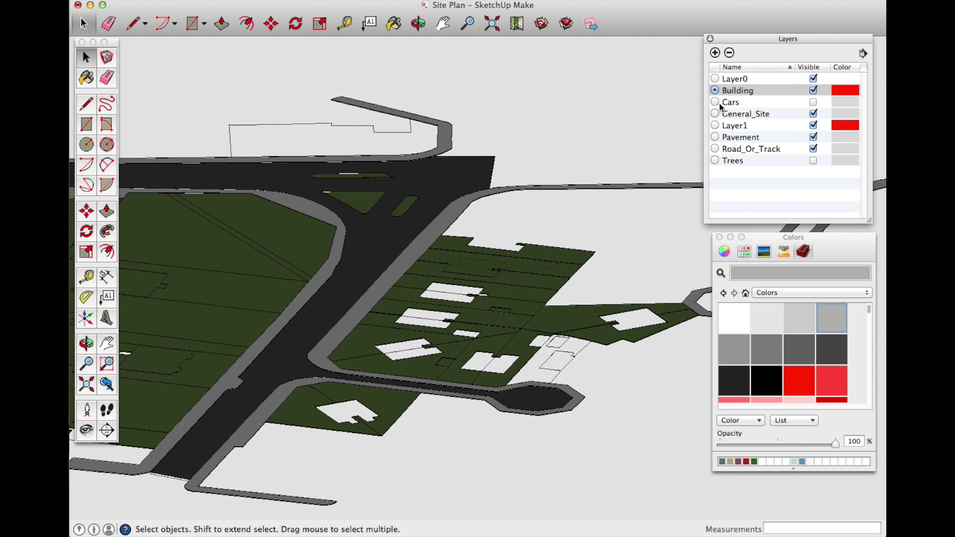
pyautogui.click(813, 117)
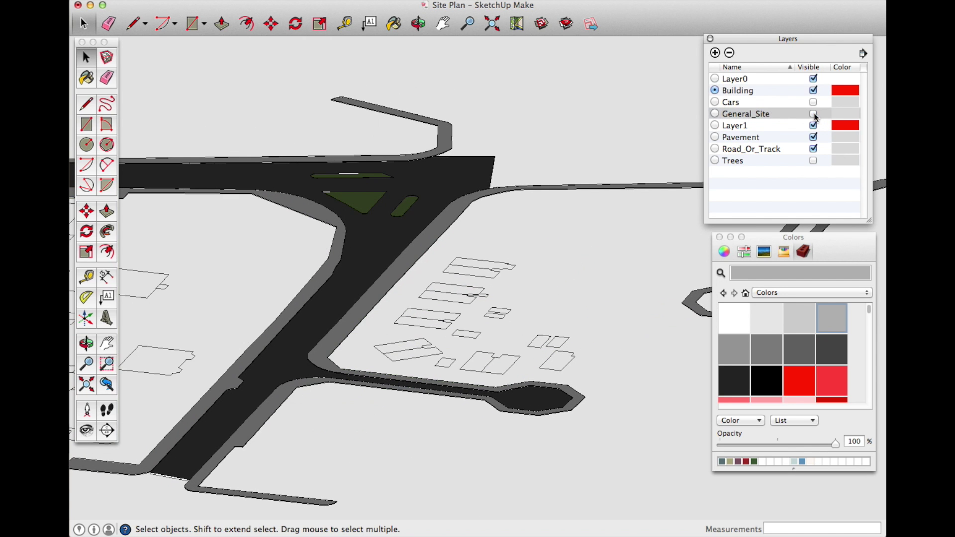
# - Open the building outlines group and trace Line edges over the house outlines beside the main road to create footprint faces
pyautogui.scroll(-3, 640, 193)
pyautogui.moveTo(603, 252); pyautogui.dragTo(577, 305, button='middle')
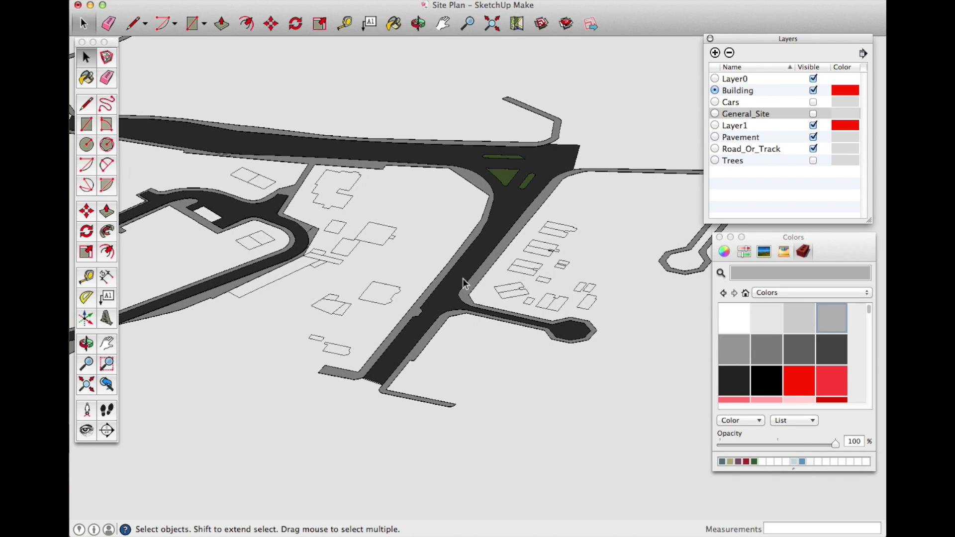
pyautogui.scroll(2, 326, 247)
pyautogui.scroll(-3, 385, 248)
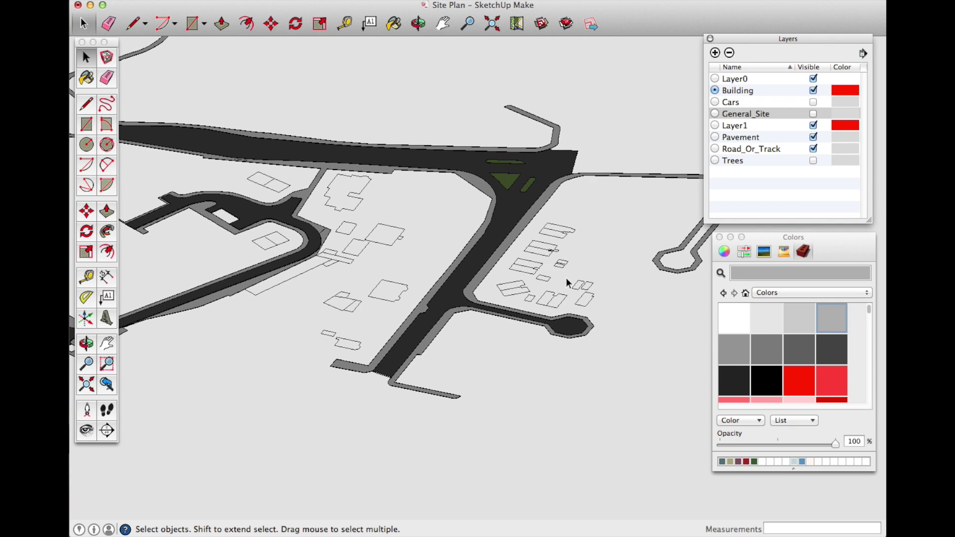
pyautogui.click(545, 255)
pyautogui.doubleClick(546, 258)
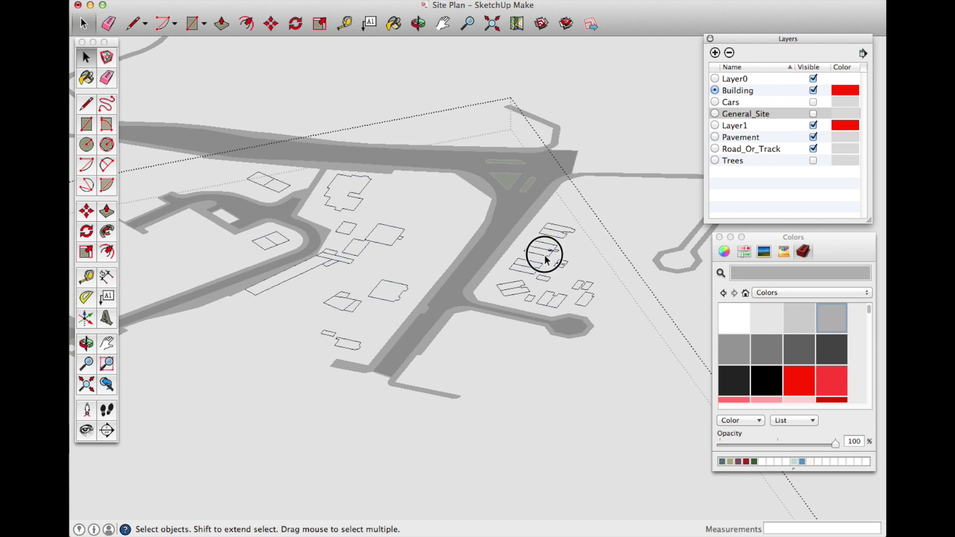
pyautogui.press('l')
pyautogui.scroll(3, 572, 224)
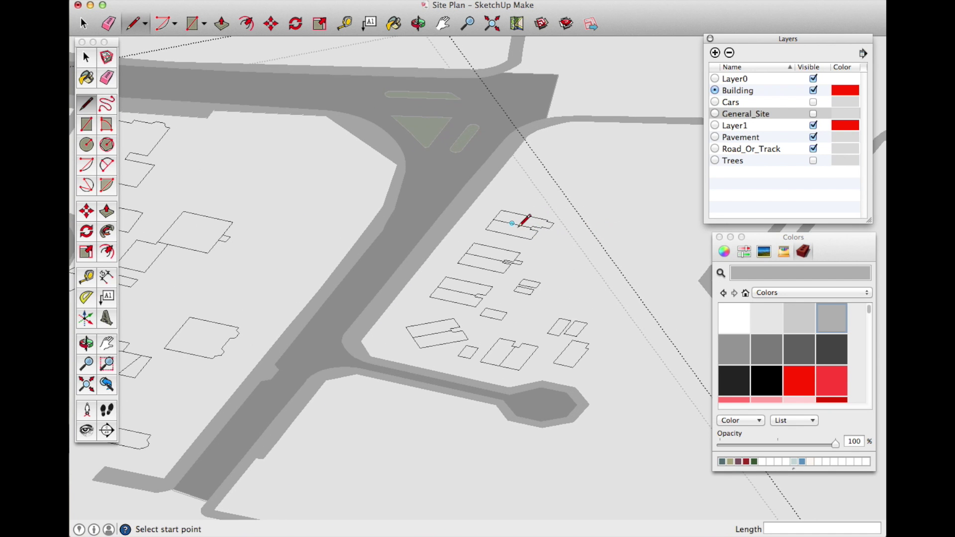
pyautogui.click(512, 220)
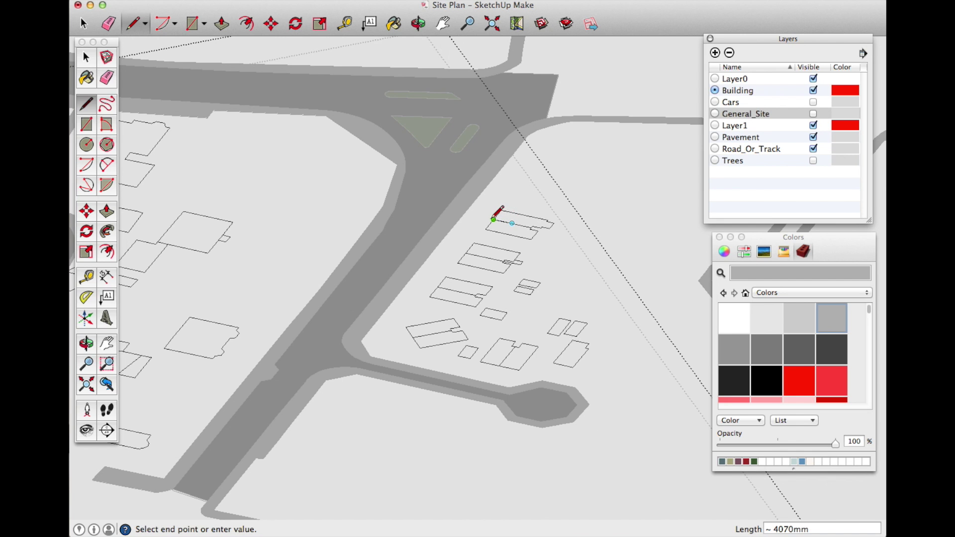
pyautogui.scroll(3, 504, 217)
pyautogui.click(500, 220)
pyautogui.click(530, 307)
pyautogui.click(492, 299)
pyautogui.scroll(-3, 497, 296)
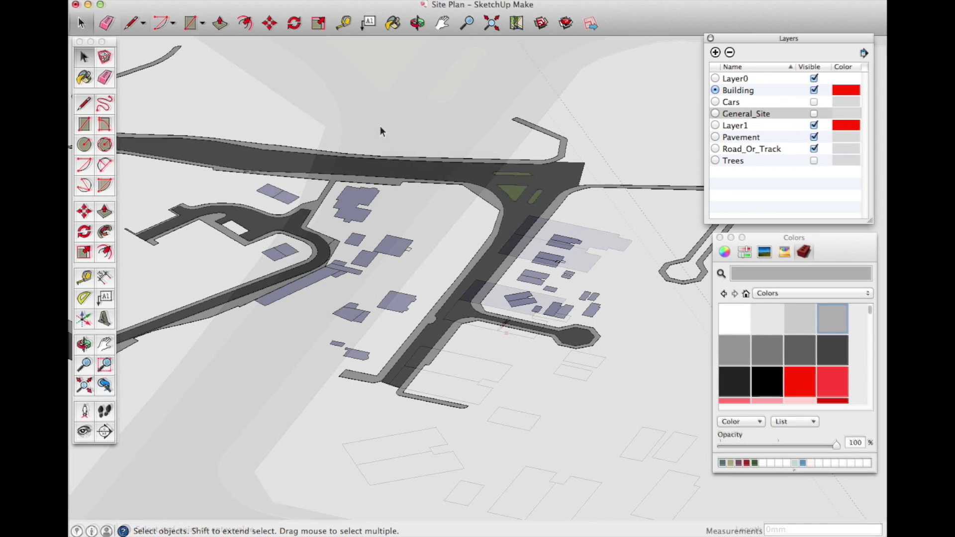
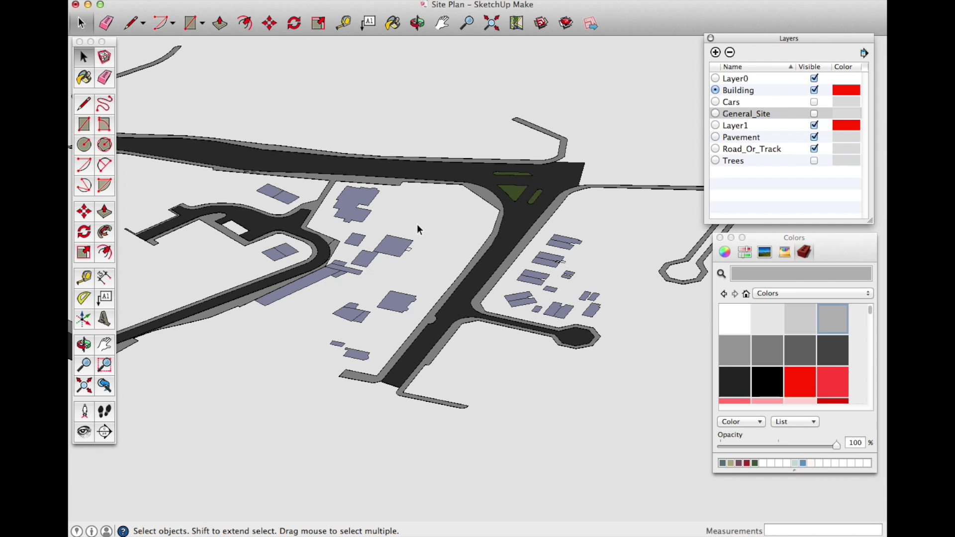
# - Open the buildings group and Push/Pull the rear half of the house footprint nearest the road junction up 6000 mm
pyautogui.click(354, 215)
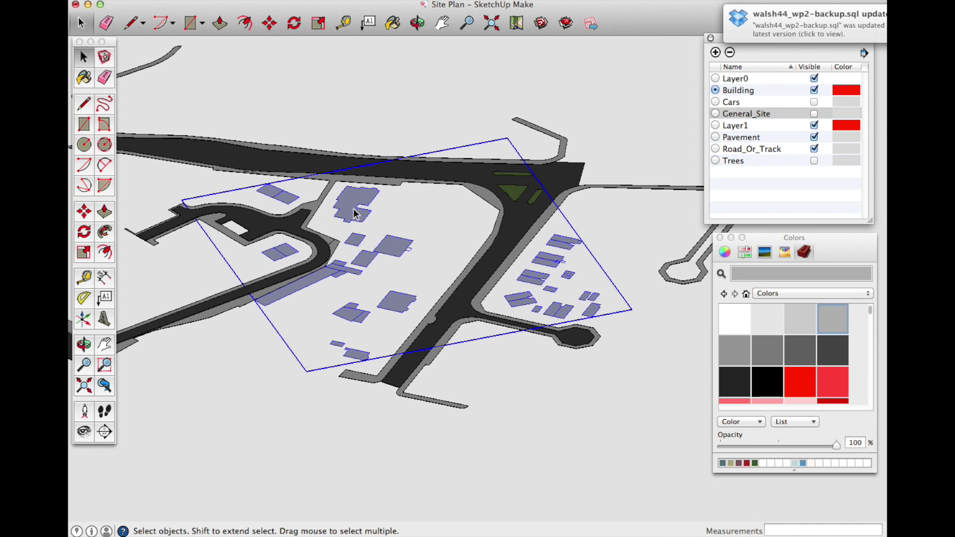
pyautogui.doubleClick(354, 214)
pyautogui.scroll(5, 590, 267)
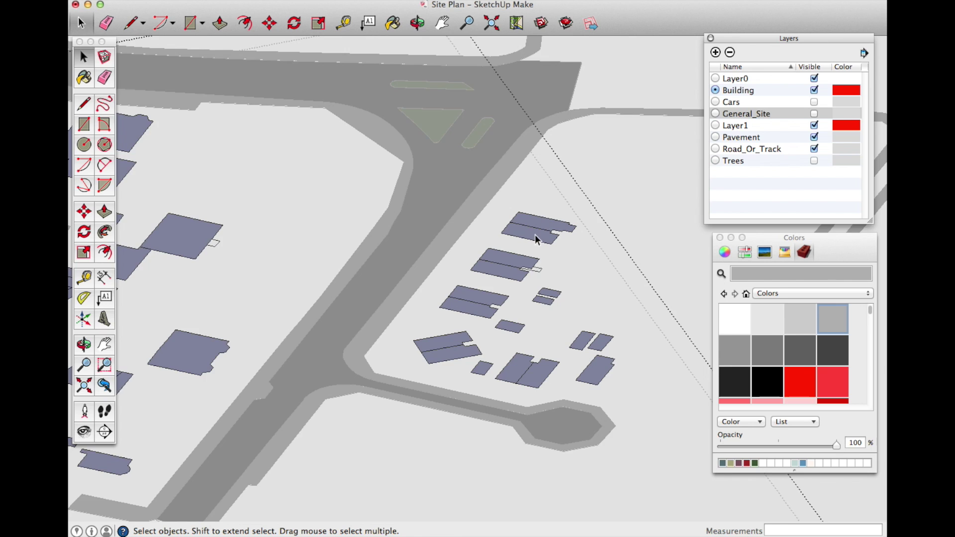
pyautogui.scroll(2, 537, 243)
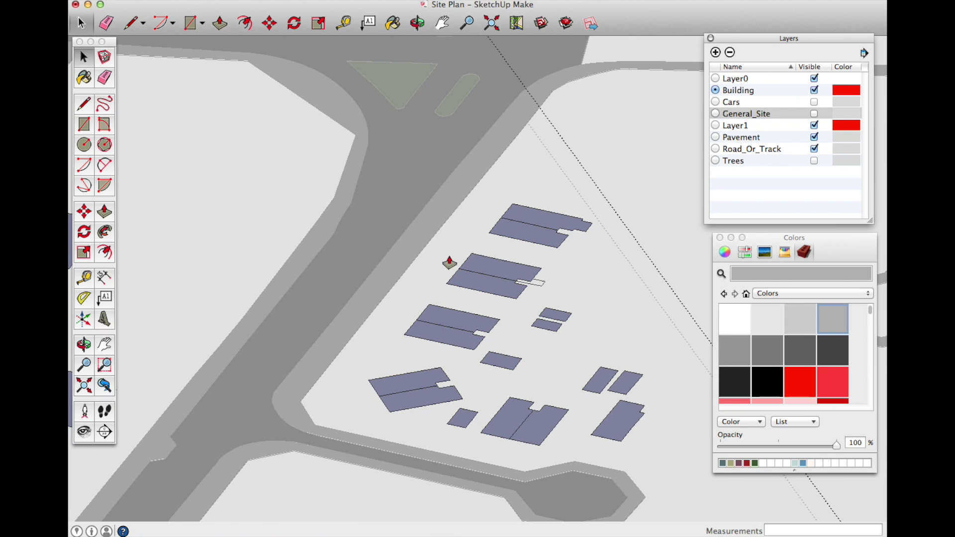
pyautogui.press('p')
pyautogui.moveTo(517, 213); pyautogui.dragTo(530, 167)
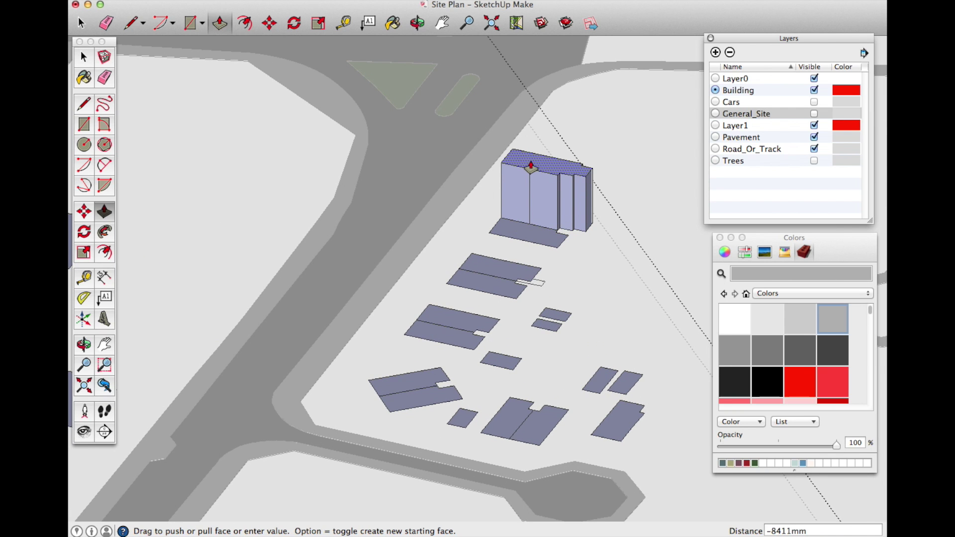
pyautogui.moveTo(531, 167); pyautogui.dragTo(545, 188)
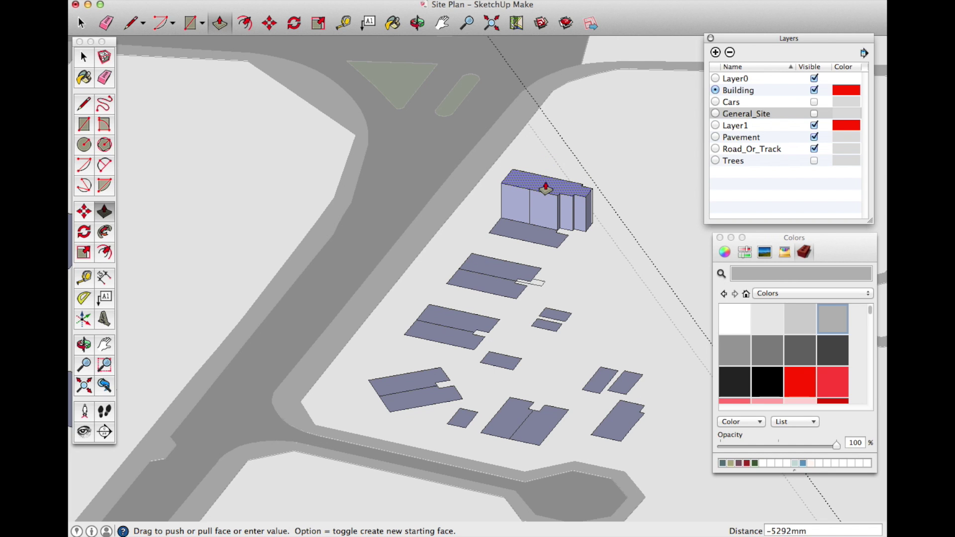
pyautogui.moveTo(546, 188); pyautogui.dragTo(548, 192)
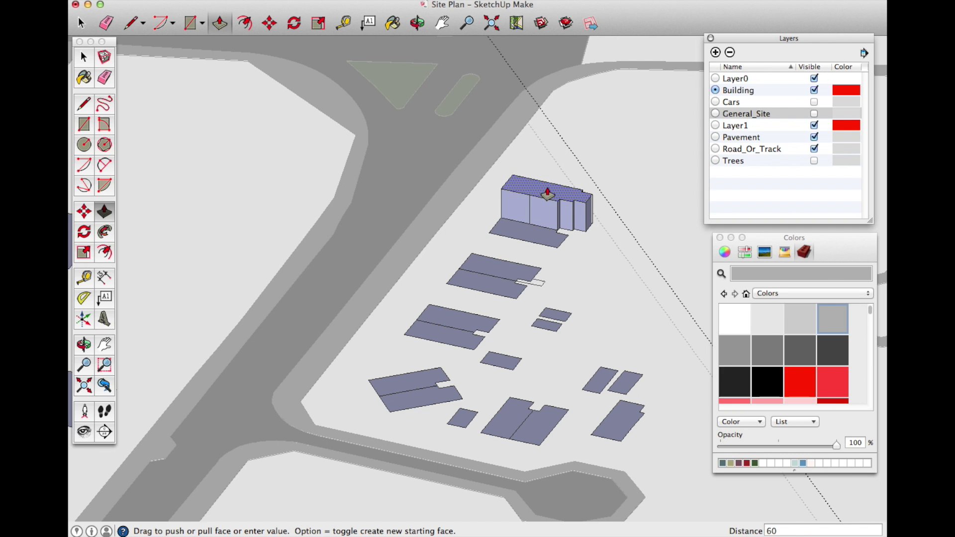
pyautogui.press('Return')
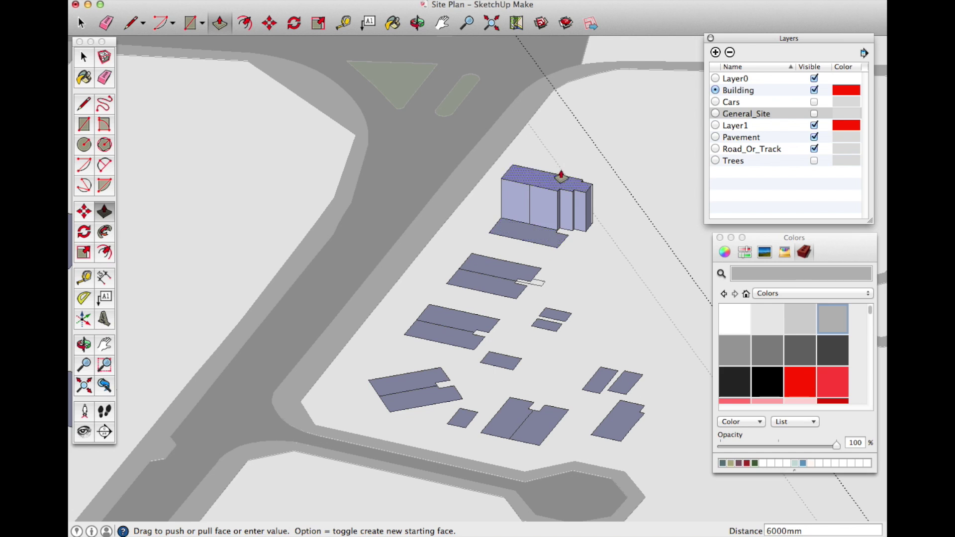
# - Repeat the 6000 mm Push/Pull on the first house's other half and on the next two house pairs along the road
pyautogui.doubleClick(546, 243)
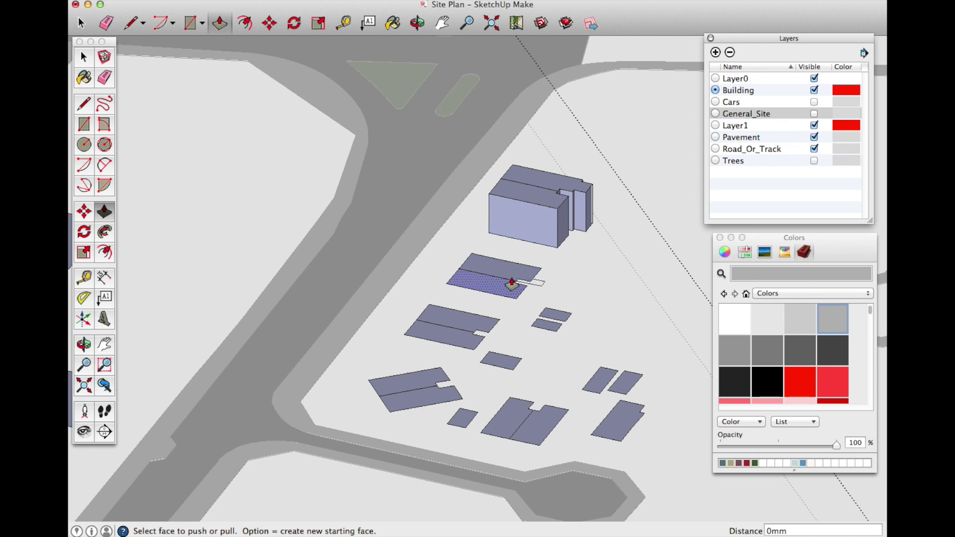
pyautogui.doubleClick(512, 276)
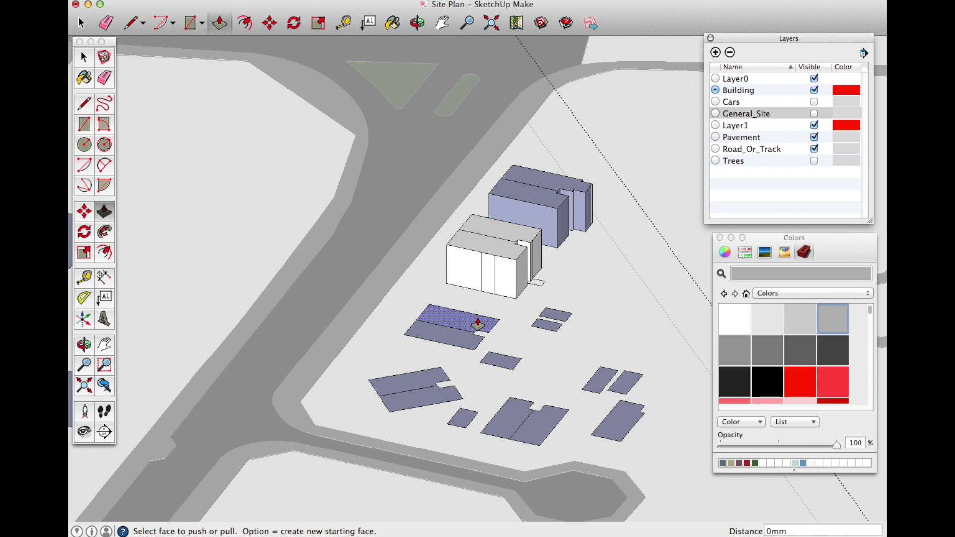
pyautogui.doubleClick(474, 323)
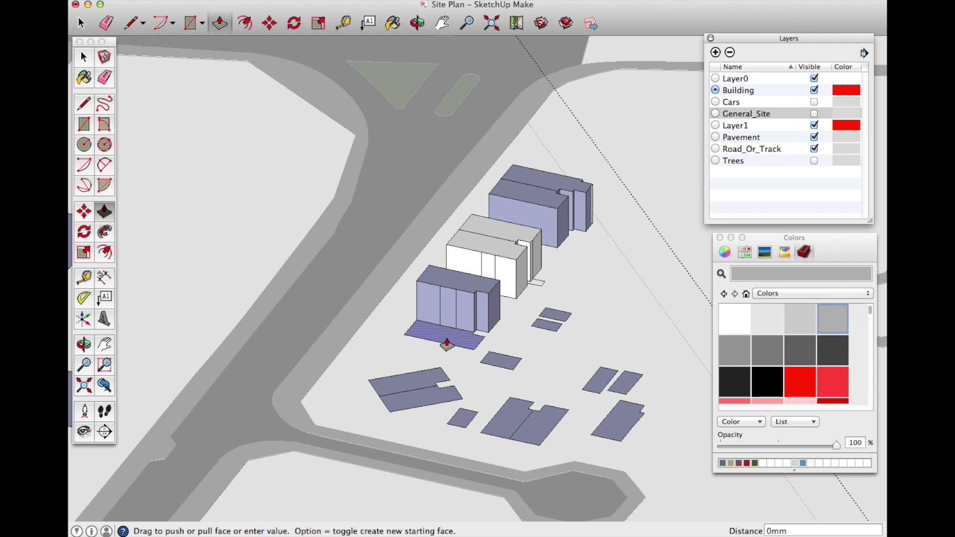
pyautogui.click(420, 380)
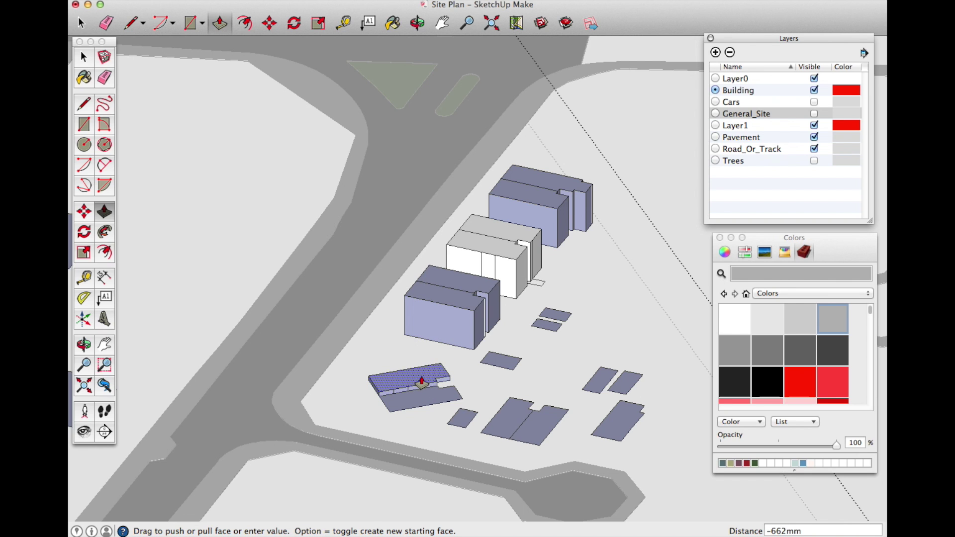
pyautogui.press('Escape')
pyautogui.doubleClick(422, 383)
pyautogui.doubleClick(420, 403)
pyautogui.press('super+z')
pyautogui.press('super+z')
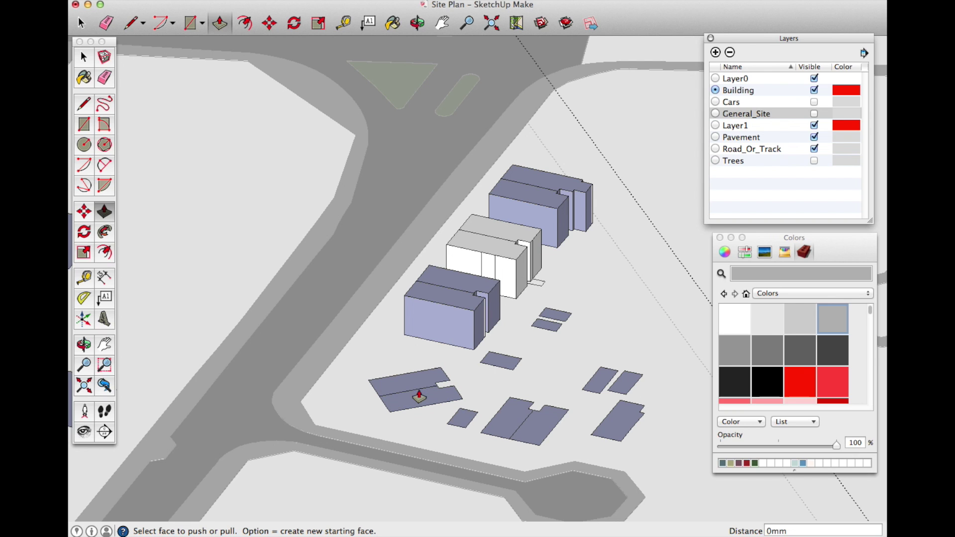
# - Push/Pull both halves of the angled house pair at the side-road corner up to the neighbouring roof height
pyautogui.click(422, 379)
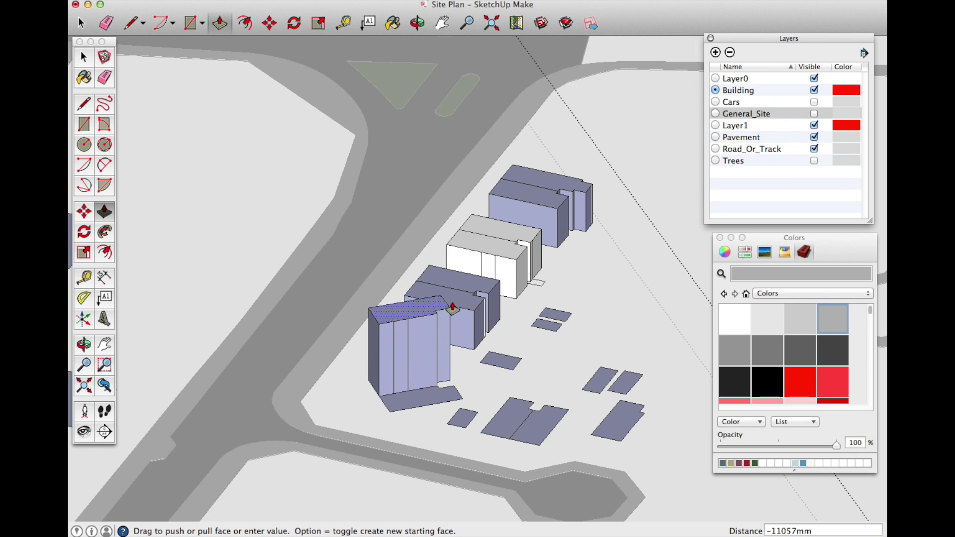
pyautogui.click(469, 307)
pyautogui.doubleClick(416, 398)
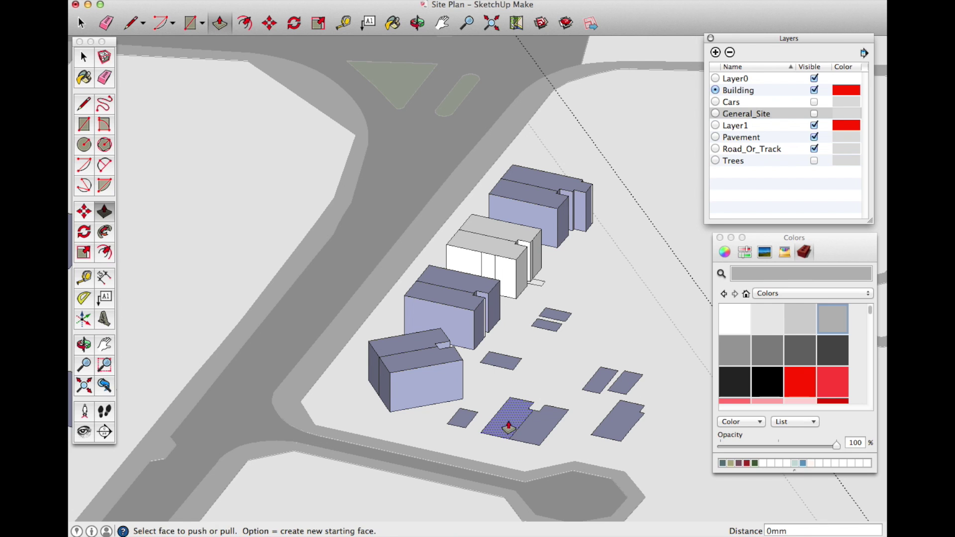
# - Repeat the same extrusion on the house pair and the single house along the cul-de-sac
pyautogui.doubleClick(512, 422)
pyautogui.doubleClick(532, 430)
pyautogui.doubleClick(605, 426)
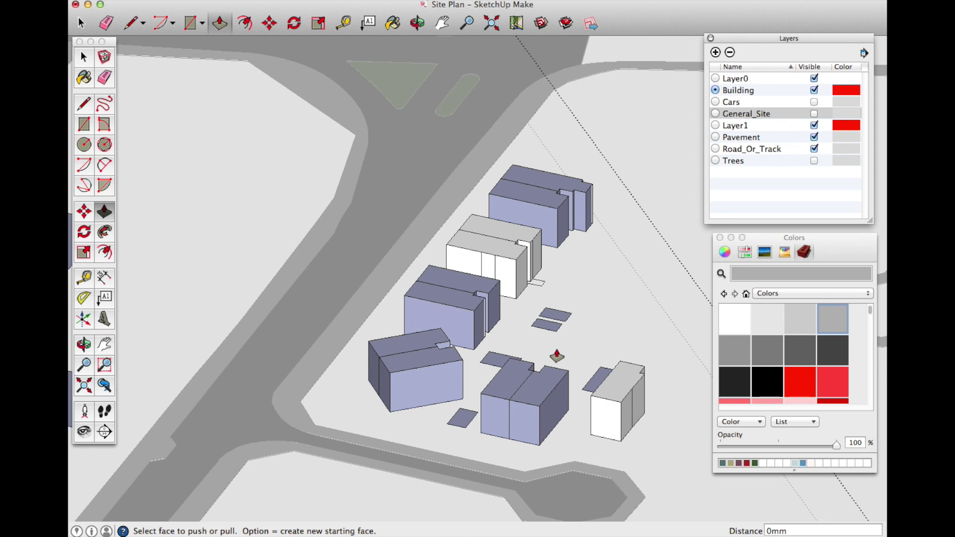
pyautogui.click(557, 326)
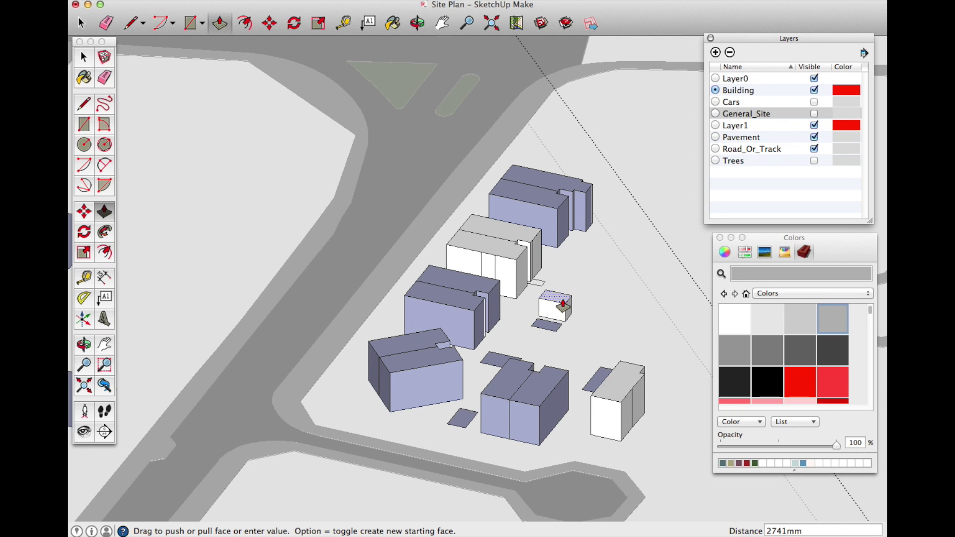
pyautogui.write('3000')
pyautogui.press('Return')
pyautogui.press('super+z')
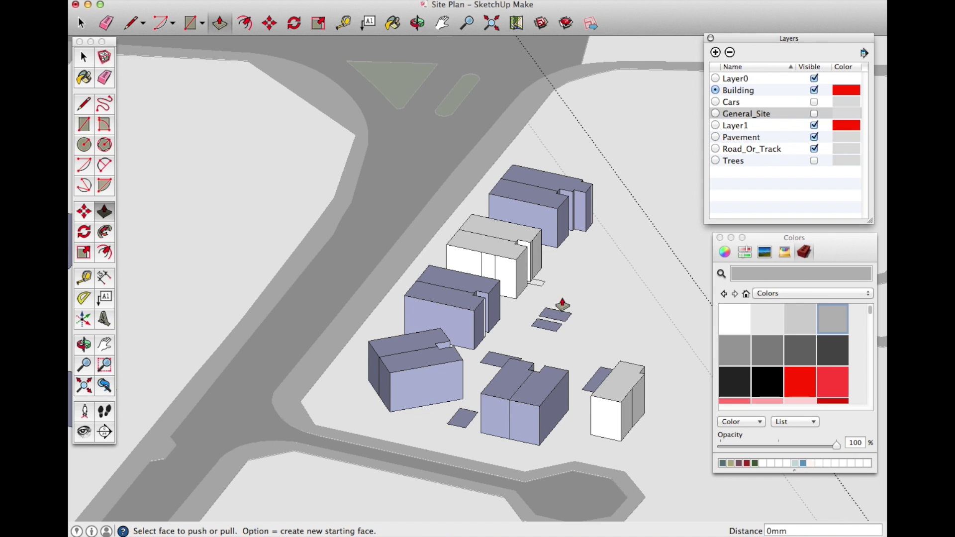
# - Push/Pull the small outbuilding footprints among the houses up to a lower height than the houses
pyautogui.click(561, 320)
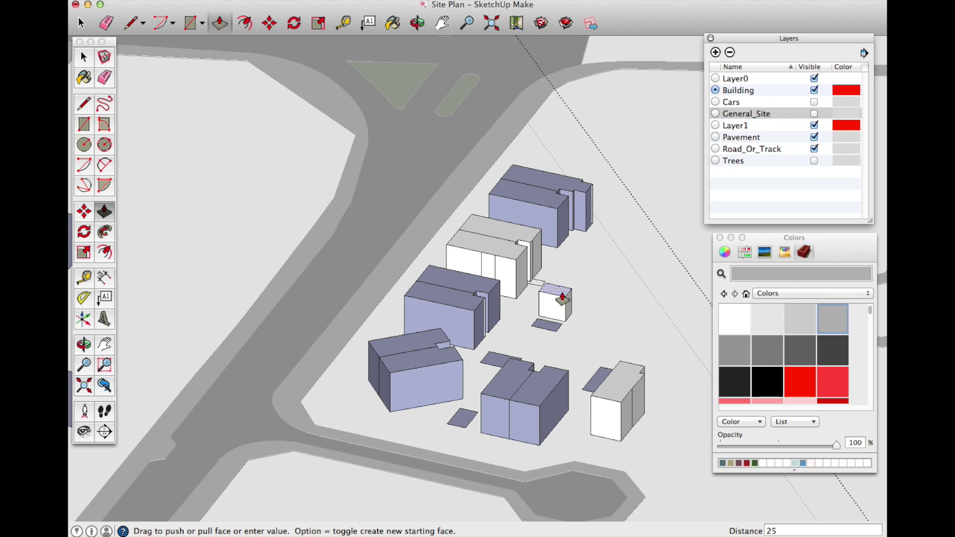
pyautogui.click(556, 332)
pyautogui.click(599, 378)
pyautogui.click(599, 362)
pyautogui.click(500, 359)
pyautogui.click(497, 348)
pyautogui.click(462, 420)
pyautogui.click(462, 420)
# - Push/Pull the large footprint across the road from the houses 8000 mm and repeat it on the two other detached large footprints
pyautogui.scroll(-6, 598, 301)
pyautogui.scroll(8, 479, 323)
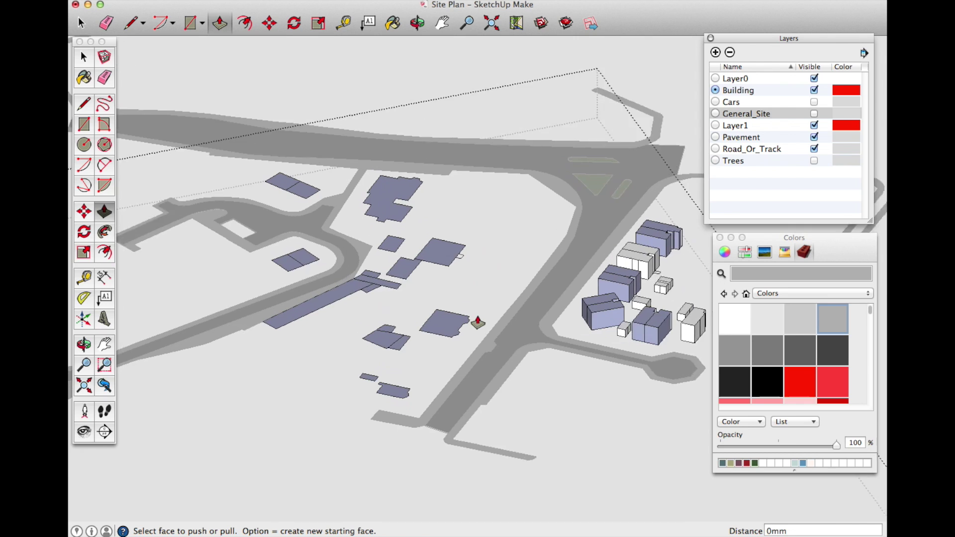
pyautogui.click(437, 329)
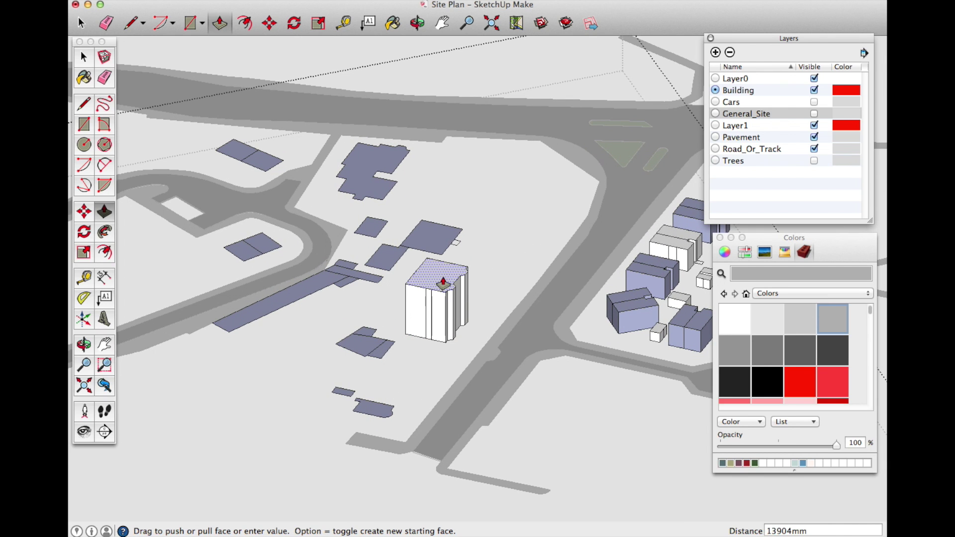
pyautogui.write('8000')
pyautogui.press('Return')
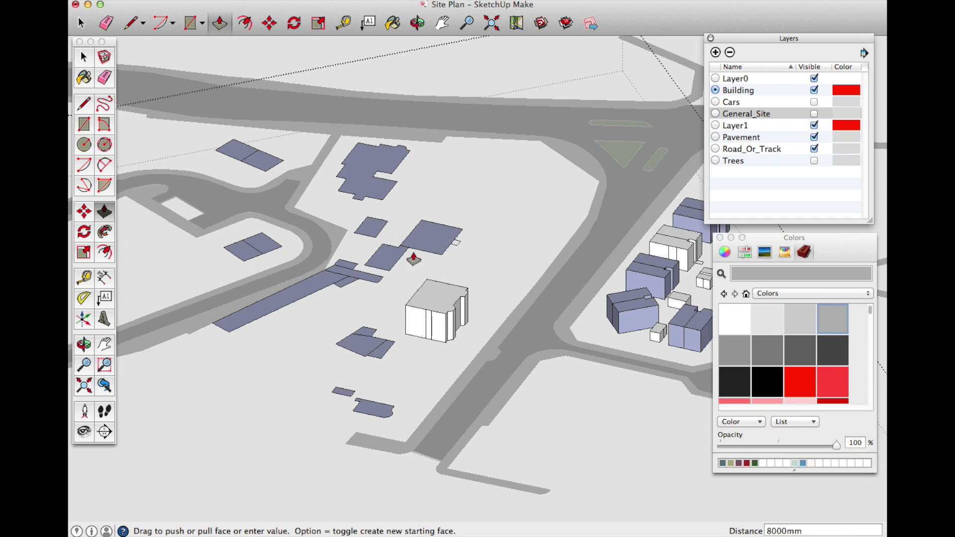
pyautogui.doubleClick(438, 242)
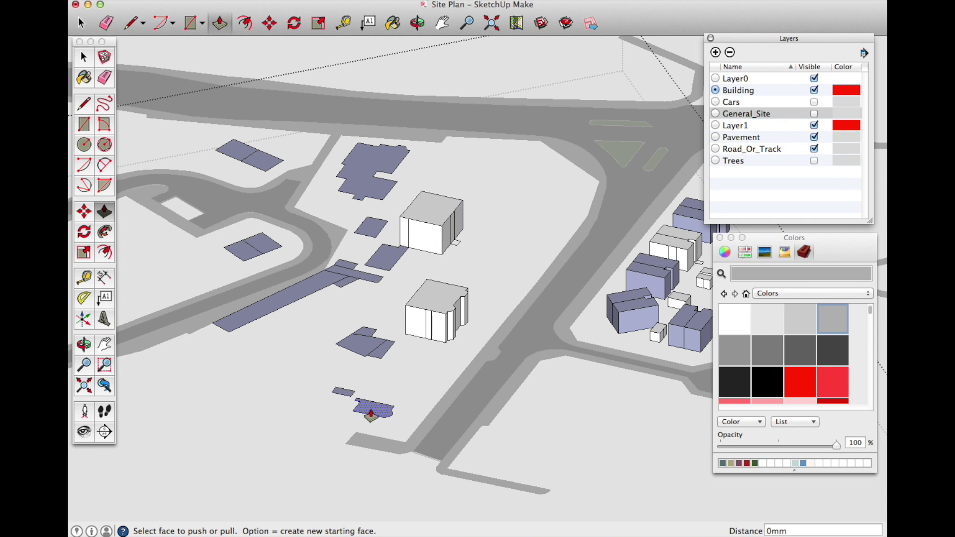
pyautogui.doubleClick(371, 413)
# - Push/Pull the irregular large footprint beside the main road up by 10000 mm
pyautogui.click(365, 175)
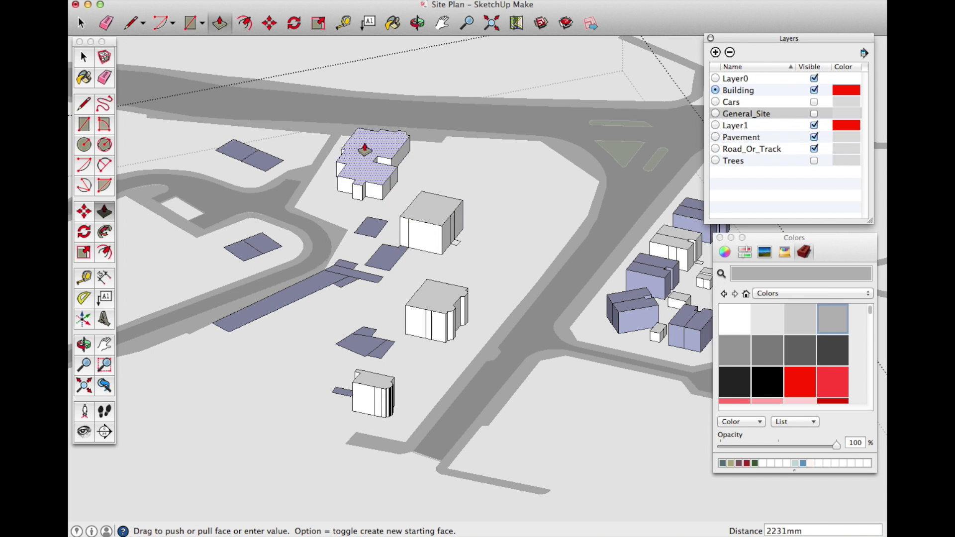
pyautogui.write('1000')
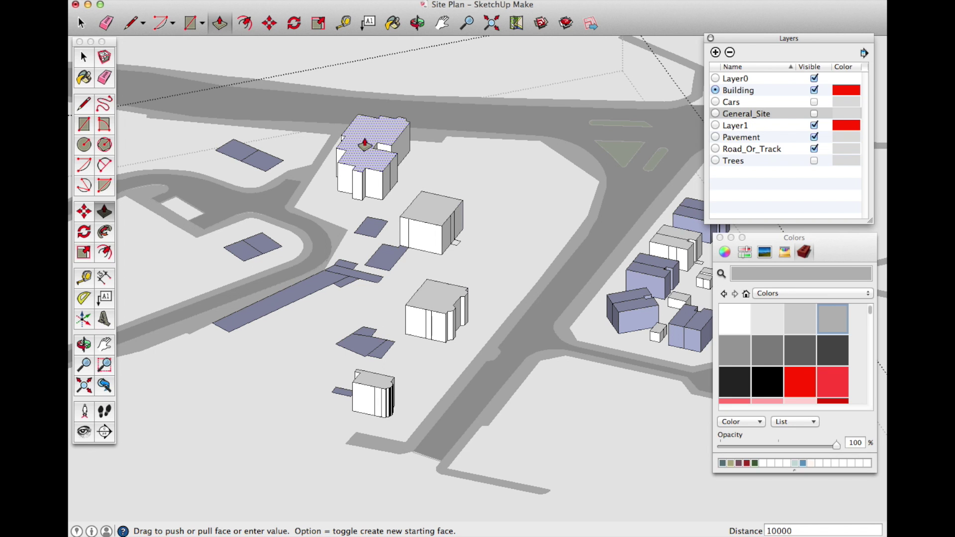
pyautogui.write('0')
pyautogui.press('Return')
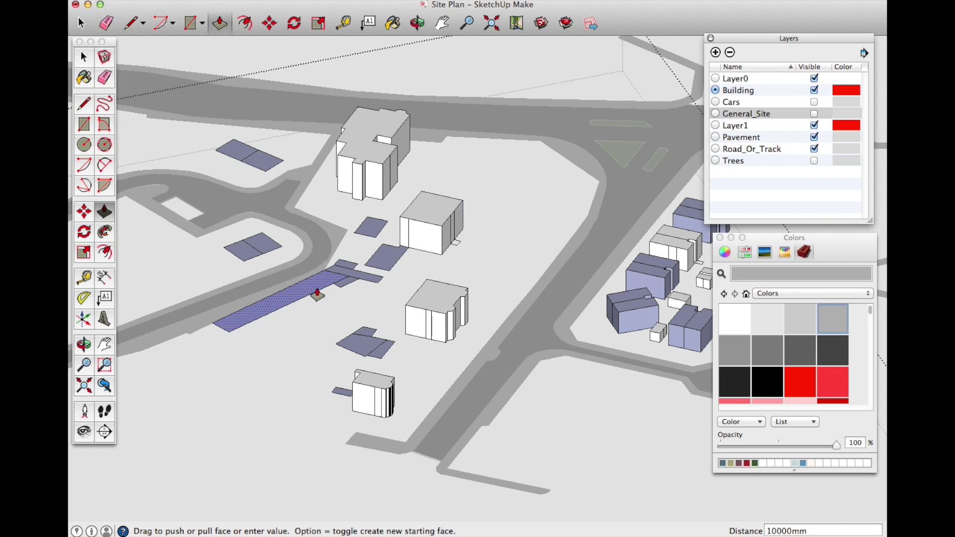
# - Push/Pull the long narrow footprint beside the curved side road and the two building pairs near it into low blocks
pyautogui.click(313, 292)
pyautogui.click(315, 269)
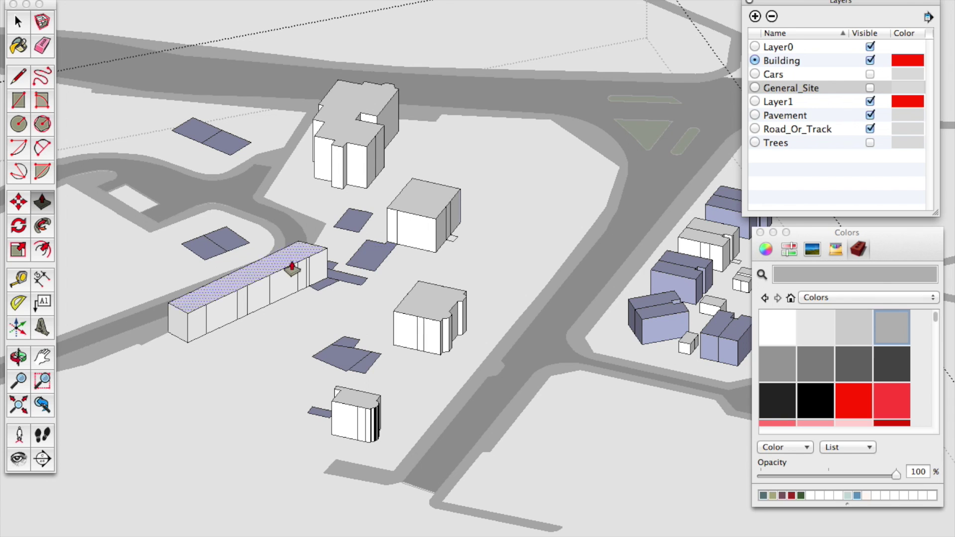
pyautogui.scroll(-3, 316, 321)
pyautogui.scroll(3, 204, 249)
pyautogui.click(219, 278)
pyautogui.click(216, 264)
pyautogui.doubleClick(213, 171)
# - Push/Pull the small footprints between and beside the large buildings, giving them all the same lower height
pyautogui.click(370, 291)
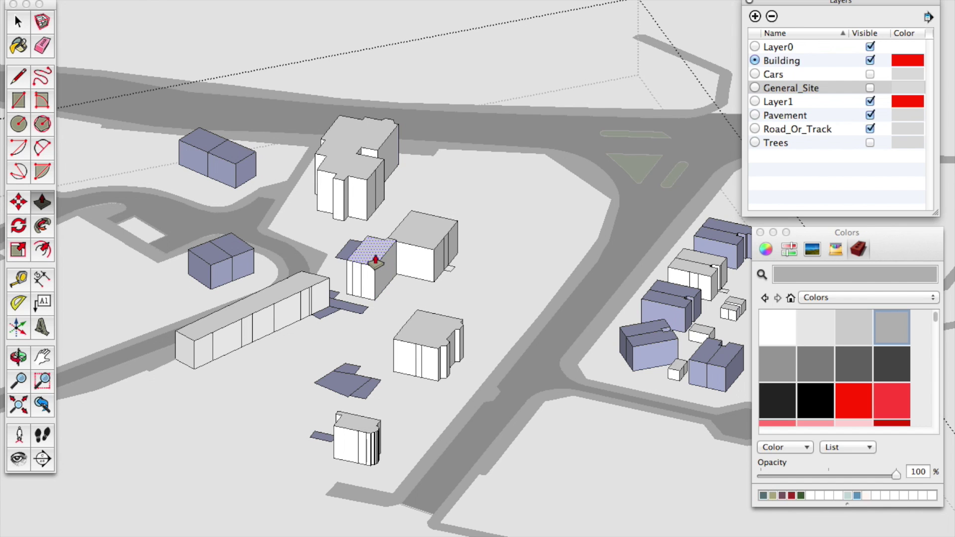
pyautogui.doubleClick(375, 261)
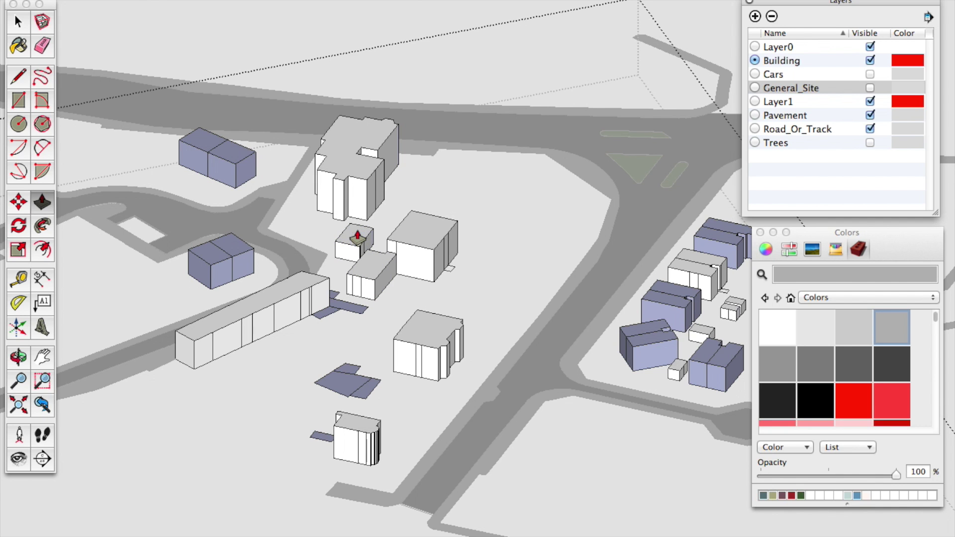
pyautogui.doubleClick(353, 313)
pyautogui.doubleClick(337, 378)
pyautogui.doubleClick(320, 445)
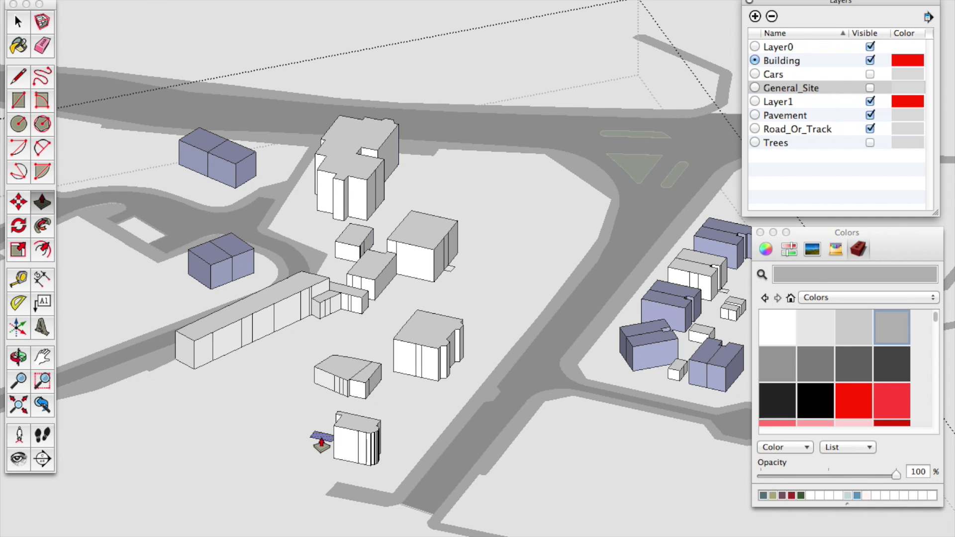
# - Repeat the low extrusion on the leftover small faces beside the angular building and at the end of the long block
pyautogui.scroll(-2, 405, 417)
pyautogui.scroll(-3, 405, 419)
pyautogui.moveTo(610, 384); pyautogui.dragTo(275, 443, button='middle')
pyautogui.scroll(2, 279, 441)
pyautogui.moveTo(349, 403); pyautogui.dragTo(294, 431, button='middle')
pyautogui.scroll(2, 298, 428)
pyautogui.moveTo(423, 343); pyautogui.dragTo(358, 374, button='middle')
pyautogui.doubleClick(293, 163)
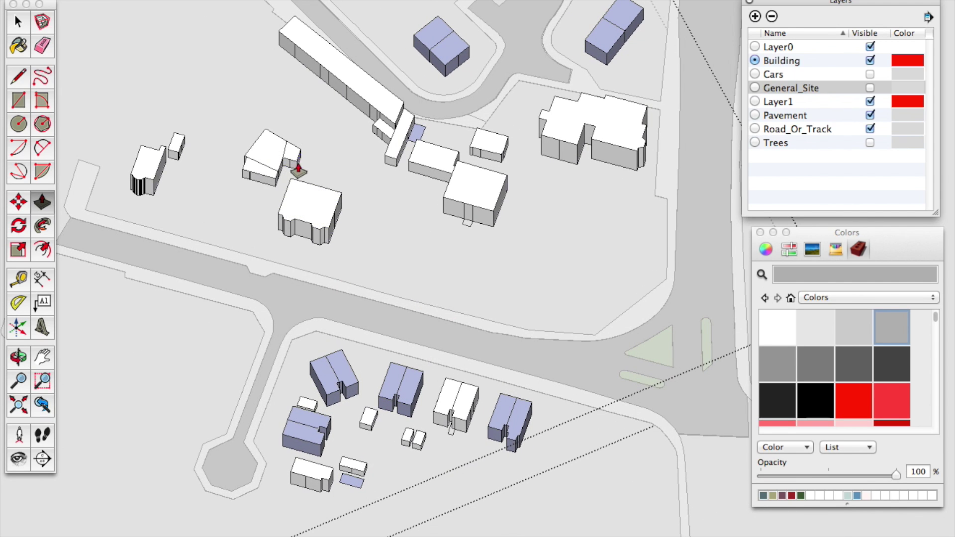
pyautogui.doubleClick(420, 137)
# - Examine the extruded block masses across the whole site from several angles
pyautogui.press('space')
pyautogui.scroll(-3, 521, 197)
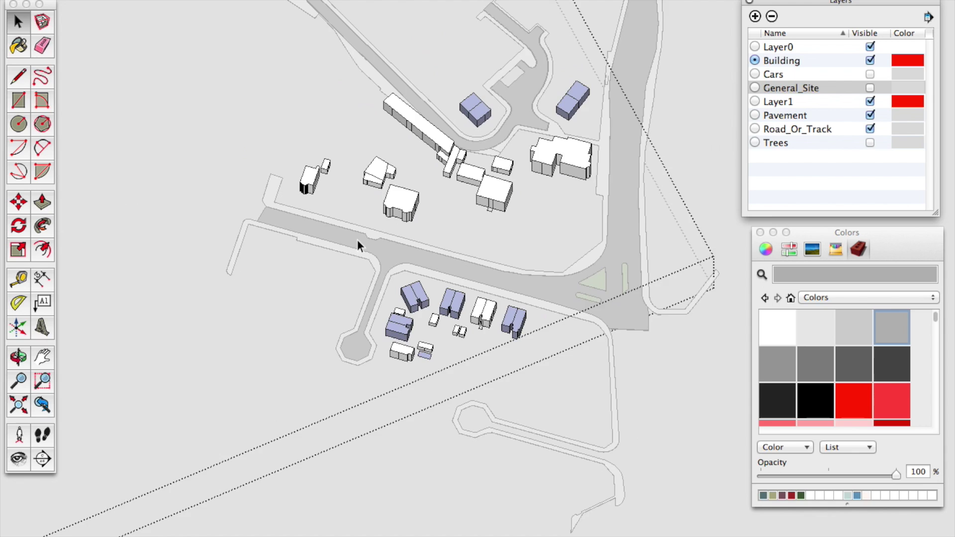
pyautogui.moveTo(358, 244); pyautogui.dragTo(537, 199, button='middle')
pyautogui.moveTo(478, 199); pyautogui.dragTo(555, 151, button='middle')
pyautogui.moveTo(428, 232); pyautogui.dragTo(505, 211, button='middle')
pyautogui.scroll(4, 385, 237)
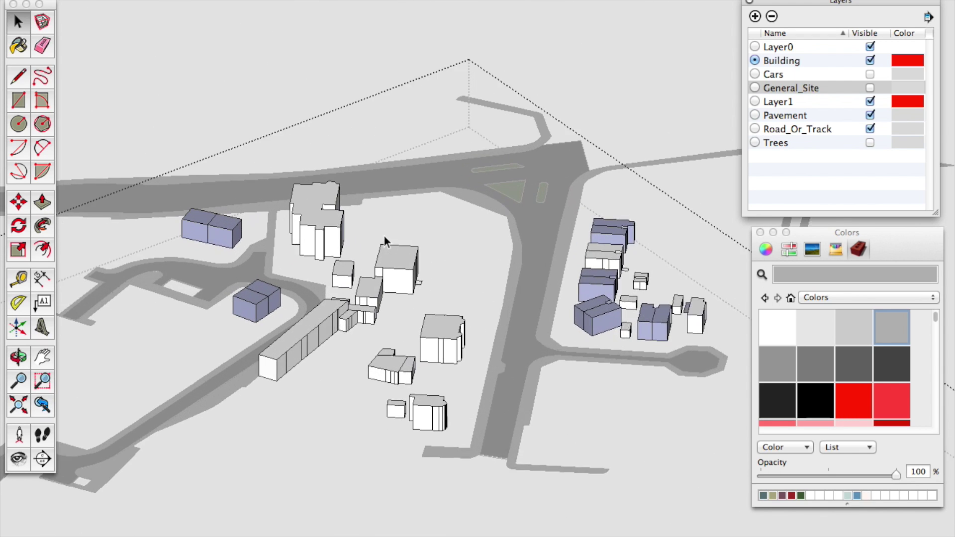
pyautogui.scroll(-2, 319, 247)
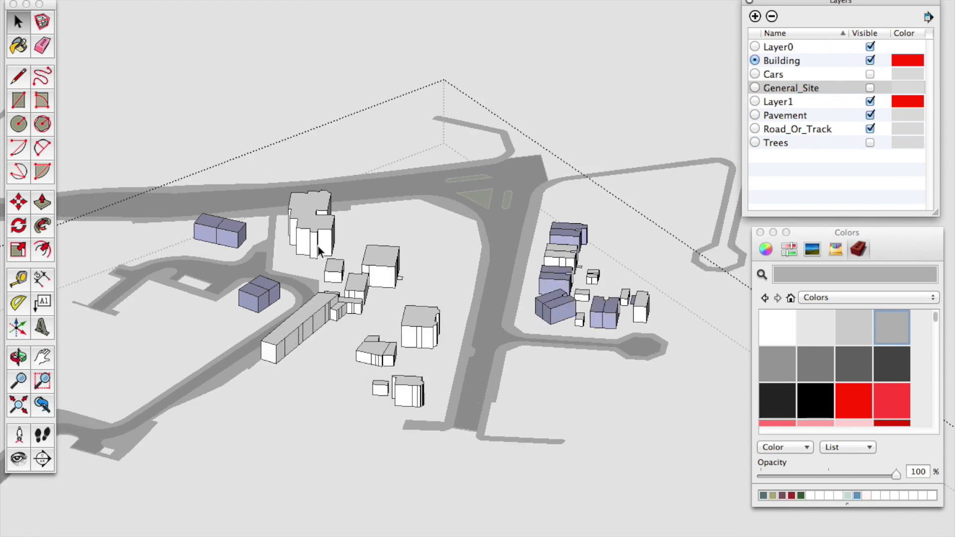
pyautogui.scroll(3, 320, 250)
pyautogui.scroll(-2, 319, 249)
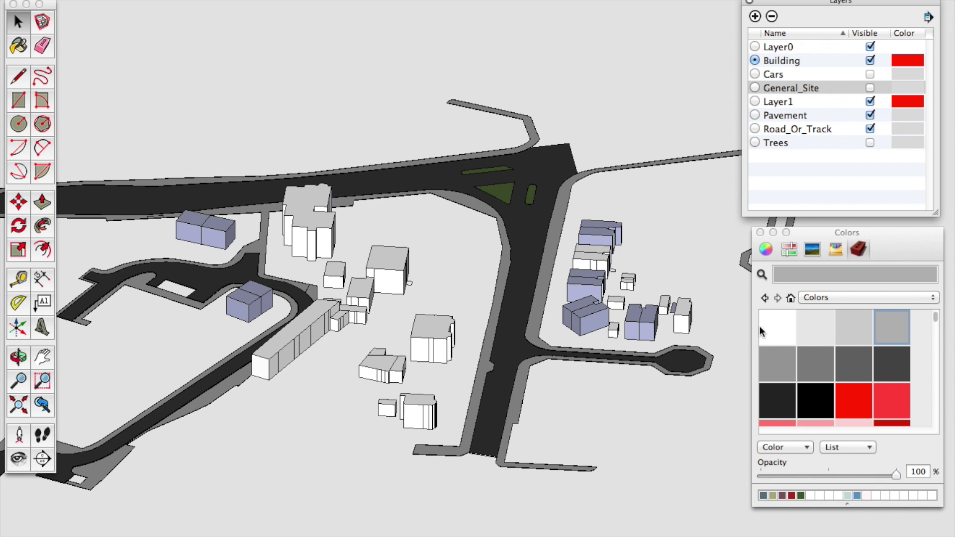
# - Paint the blue-grey building blocks white
pyautogui.click(782, 334)
pyautogui.click(578, 315)
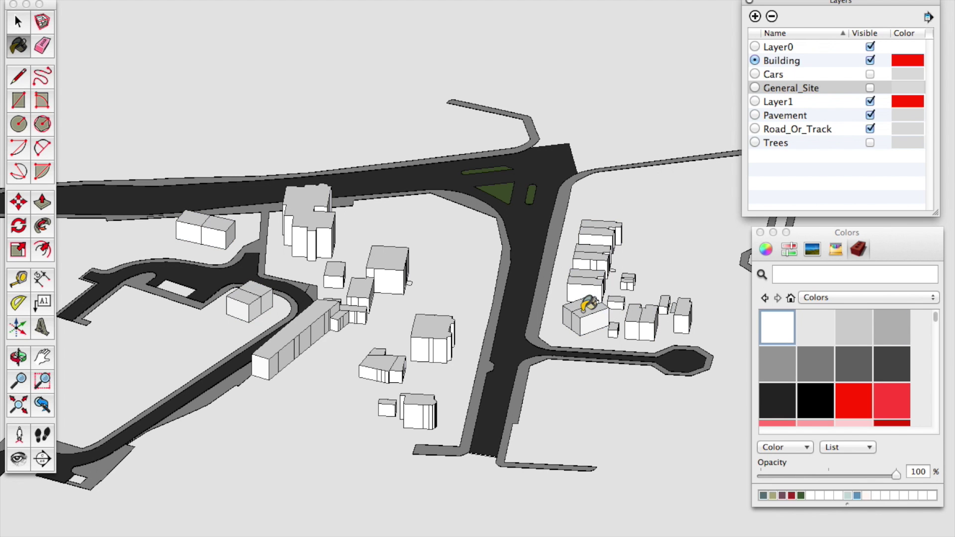
pyautogui.press('space')
# - Turn on the General_Site layer and view its ground areas around the buildings up close
pyautogui.scroll(-3, 547, 274)
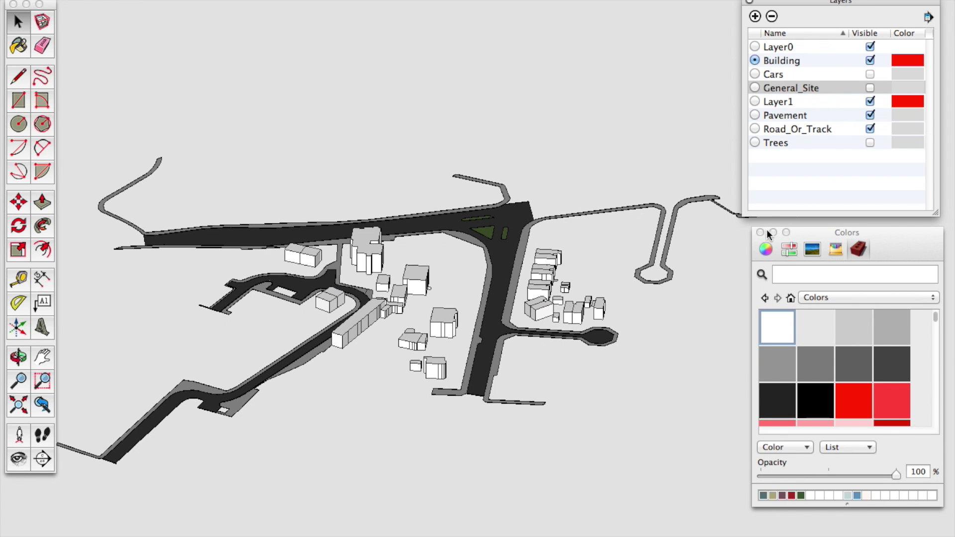
pyautogui.click(870, 88)
pyautogui.moveTo(570, 272)
pyautogui.mouseDown(button='middle')
pyautogui.moveTo(554, 330)
pyautogui.moveTo(437, 222)
pyautogui.moveTo(547, 311)
pyautogui.moveTo(565, 279)
pyautogui.mouseUp(button='middle')
pyautogui.scroll(5, 368, 306)
pyautogui.moveTo(369, 305); pyautogui.dragTo(456, 309, button='middle')
pyautogui.moveTo(518, 383); pyautogui.dragTo(550, 415, button='middle')
pyautogui.scroll(3, 445, 288)
pyautogui.moveTo(449, 300); pyautogui.dragTo(464, 271, button='middle')
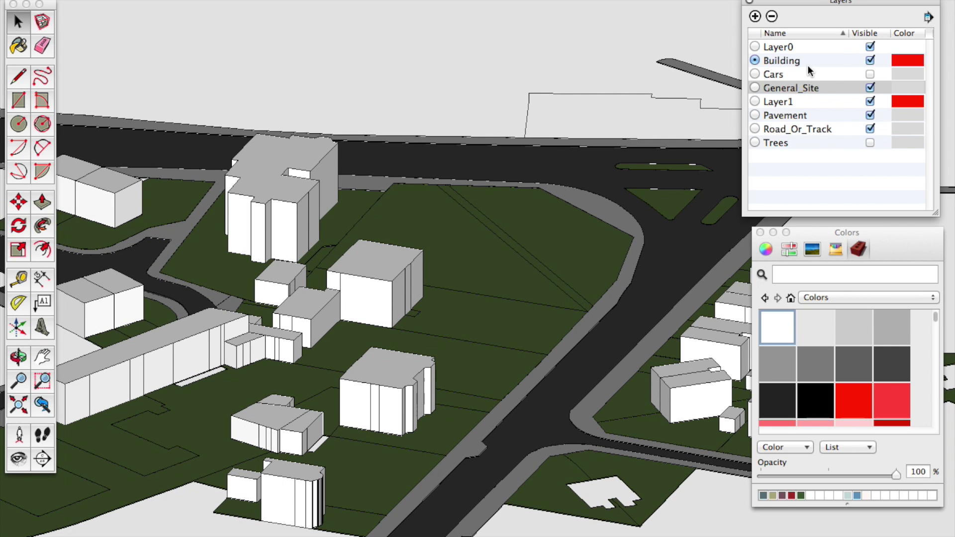
# - Turn on the Trees layer and bring the whole site into view
pyautogui.click(869, 143)
pyautogui.moveTo(406, 134); pyautogui.dragTo(403, 154, button='middle')
pyautogui.scroll(-3, 411, 214)
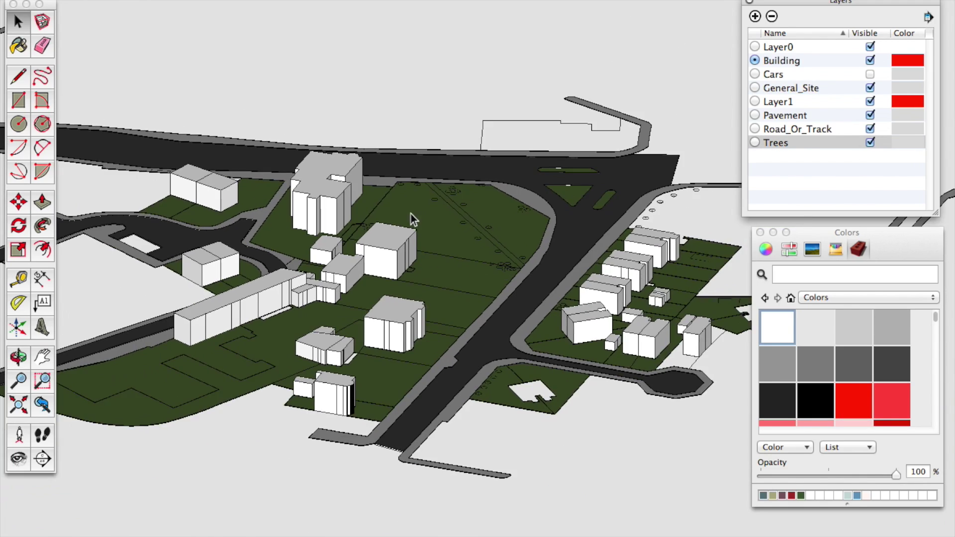
# - Move the tree circles up by the pavement thickness, from the lower to the upper corner of the pavement edge
pyautogui.scroll(5, 652, 214)
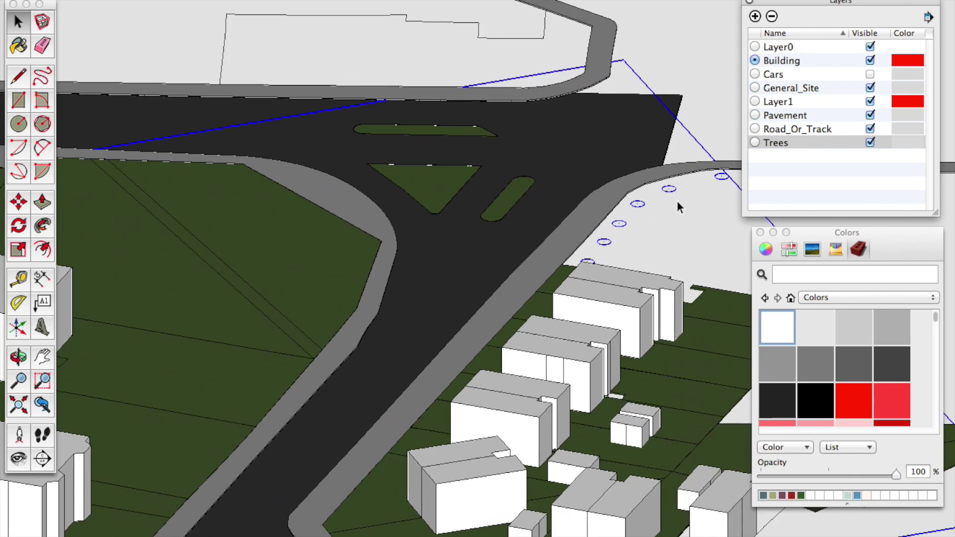
pyautogui.scroll(5, 616, 172)
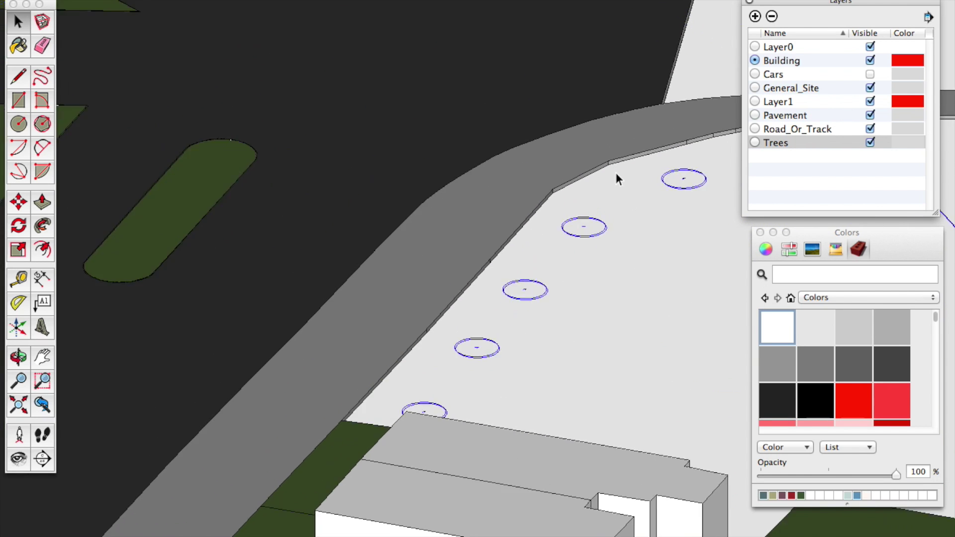
pyautogui.press('m')
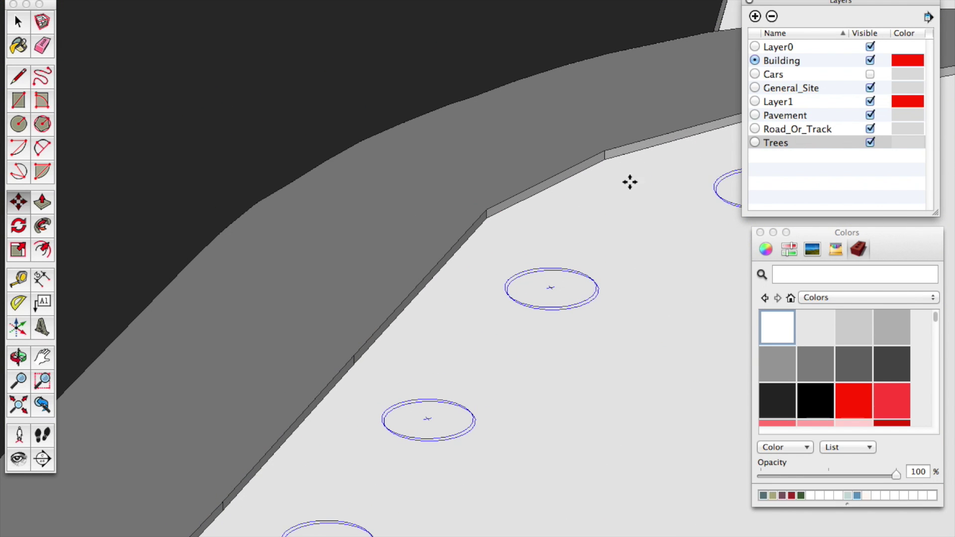
pyautogui.scroll(2, 626, 155)
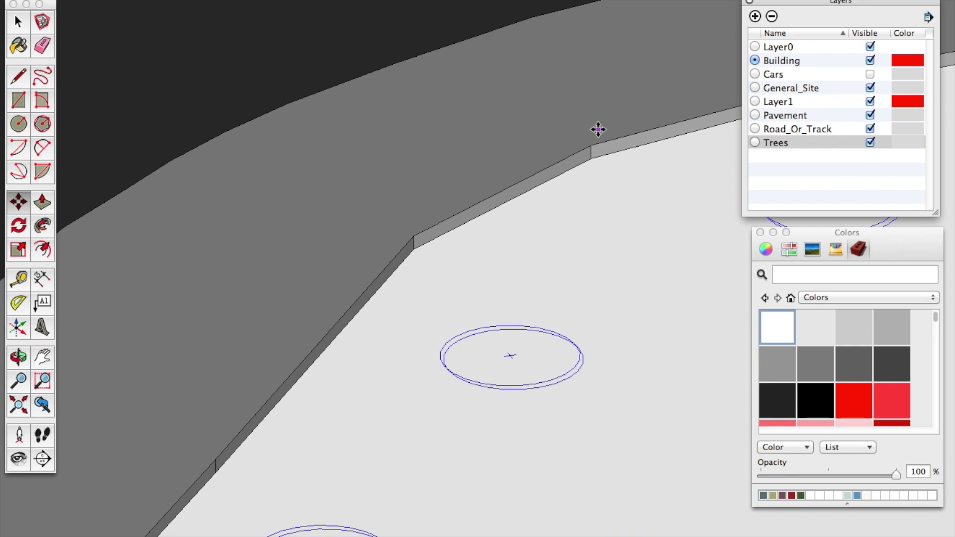
pyautogui.click(593, 160)
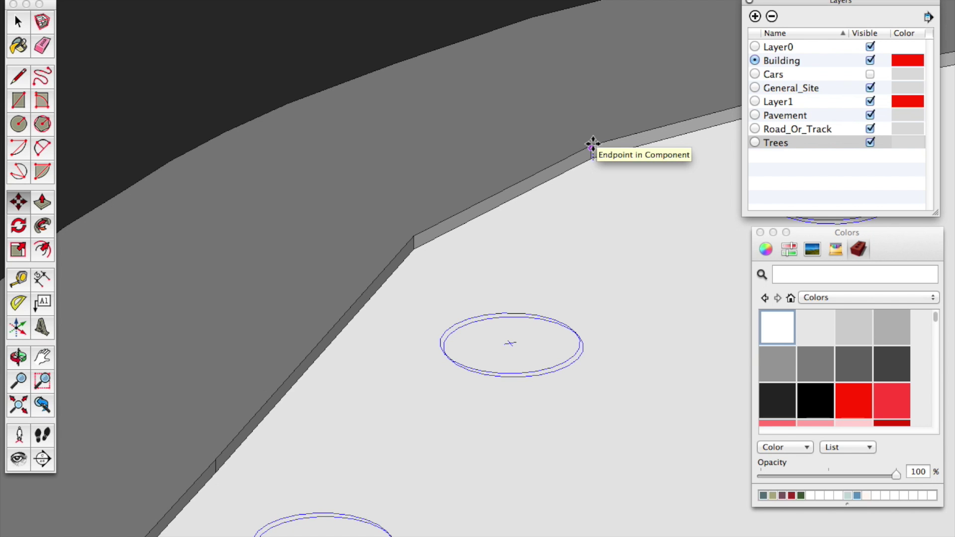
pyautogui.press('space')
# - Check the raised tree circles on the grass beside the road junction and save the model
pyautogui.scroll(-8, 668, 201)
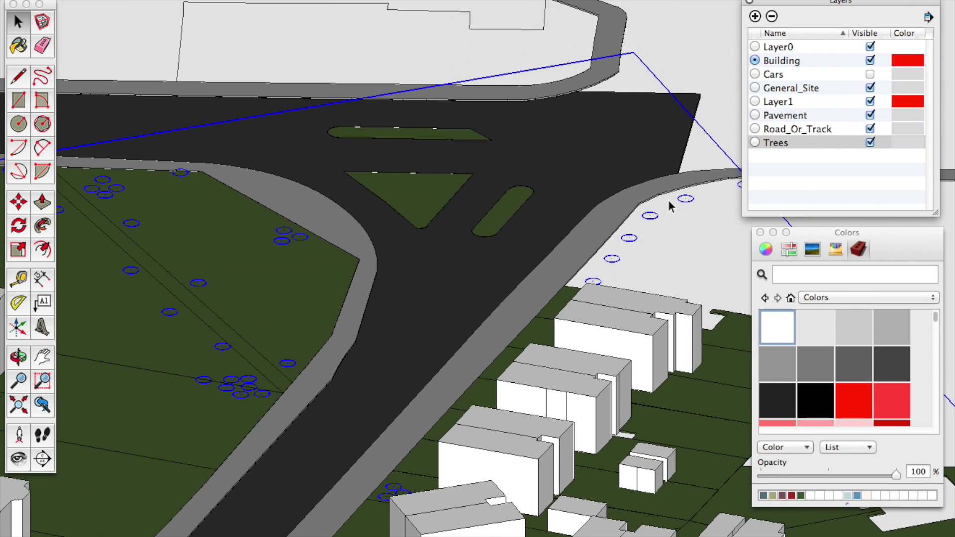
pyautogui.moveTo(273, 260); pyautogui.dragTo(232, 350, button='middle')
pyautogui.scroll(-2, 411, 289)
pyautogui.scroll(10, 270, 388)
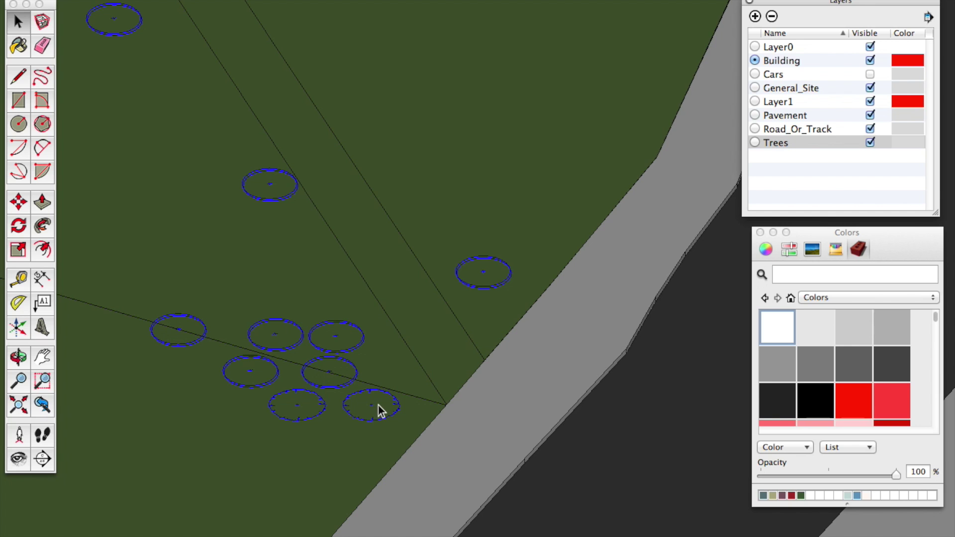
pyautogui.scroll(-3, 376, 406)
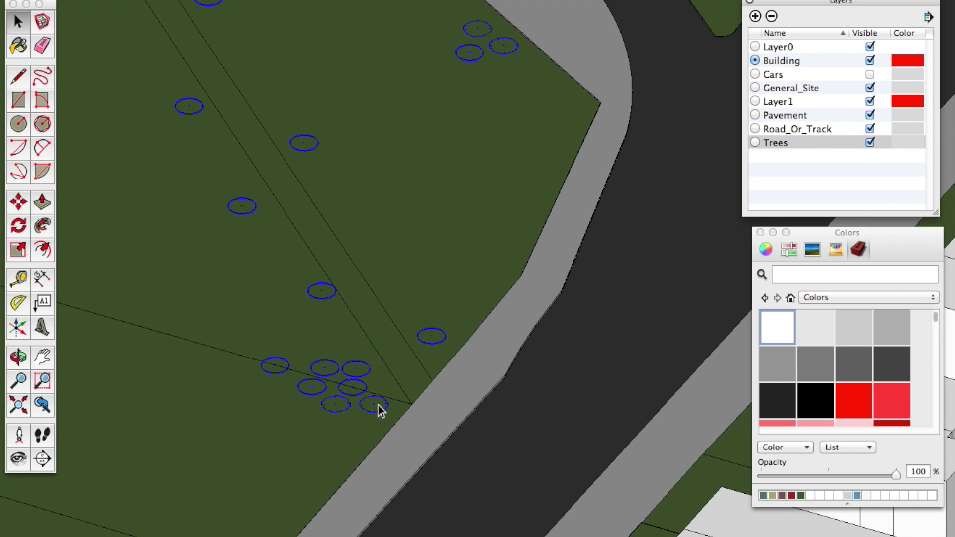
pyautogui.click(468, 408)
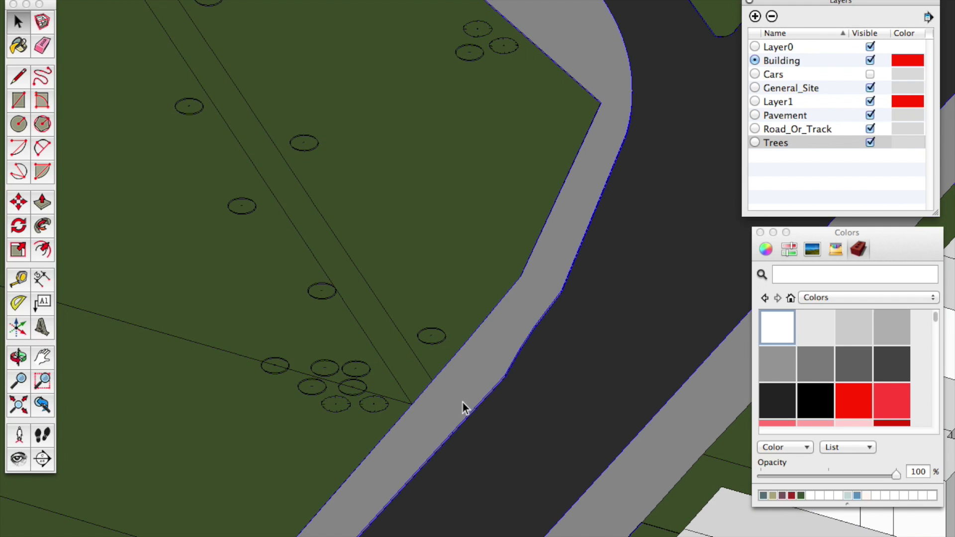
pyautogui.click(112, 0)
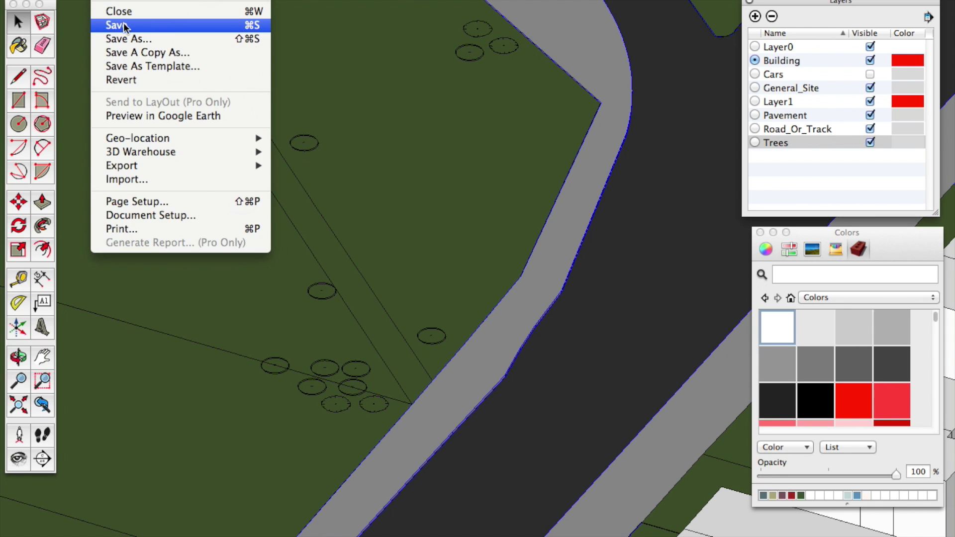
pyautogui.click(133, 26)
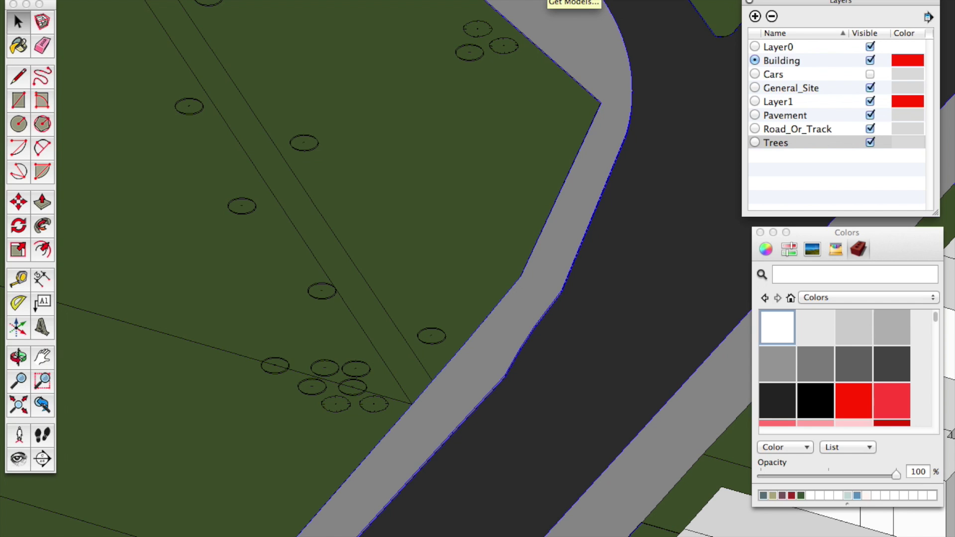
# - Open the 3D Warehouse and search for "simple tree"
pyautogui.click(567, 0)
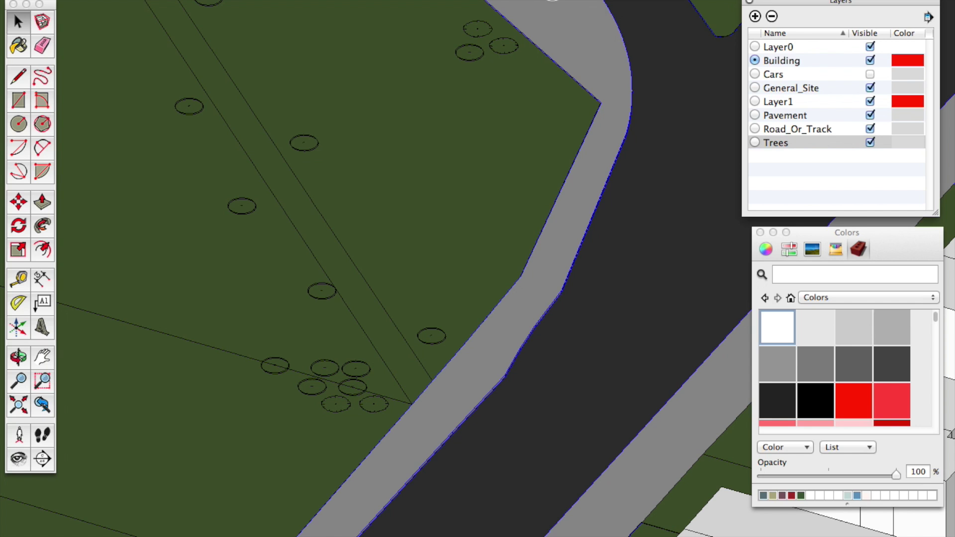
pyautogui.moveTo(356, 7); pyautogui.dragTo(278, 20)
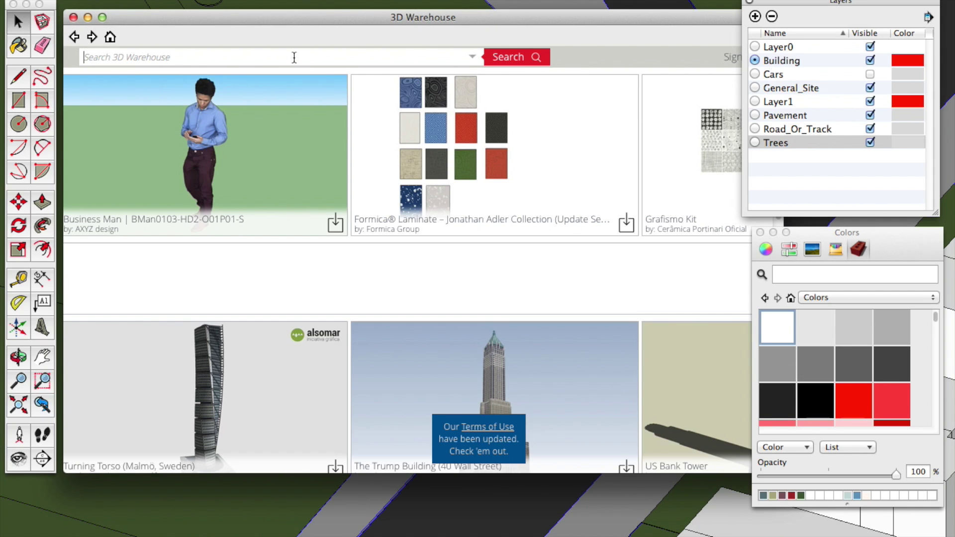
pyautogui.click(294, 58)
pyautogui.write('sim')
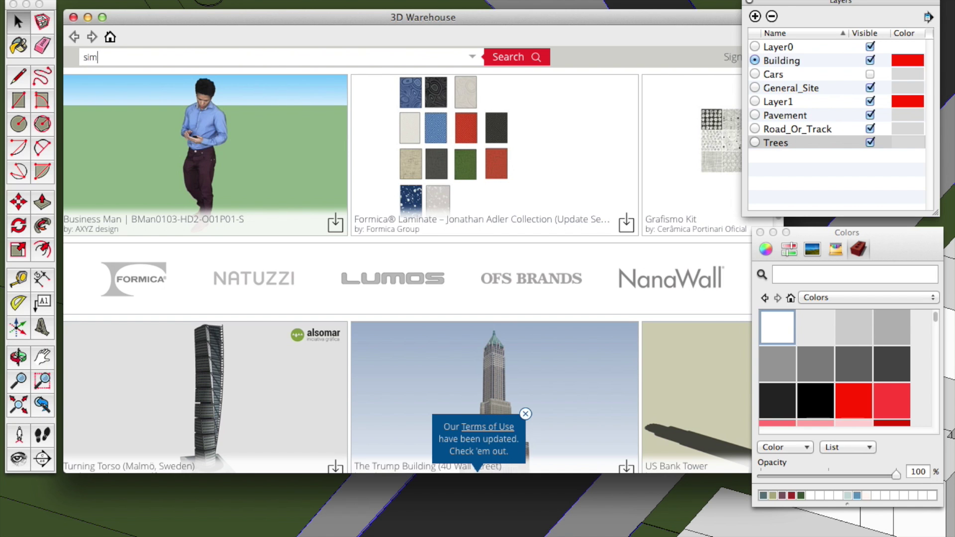
pyautogui.write('ple tree')
pyautogui.press('Return')
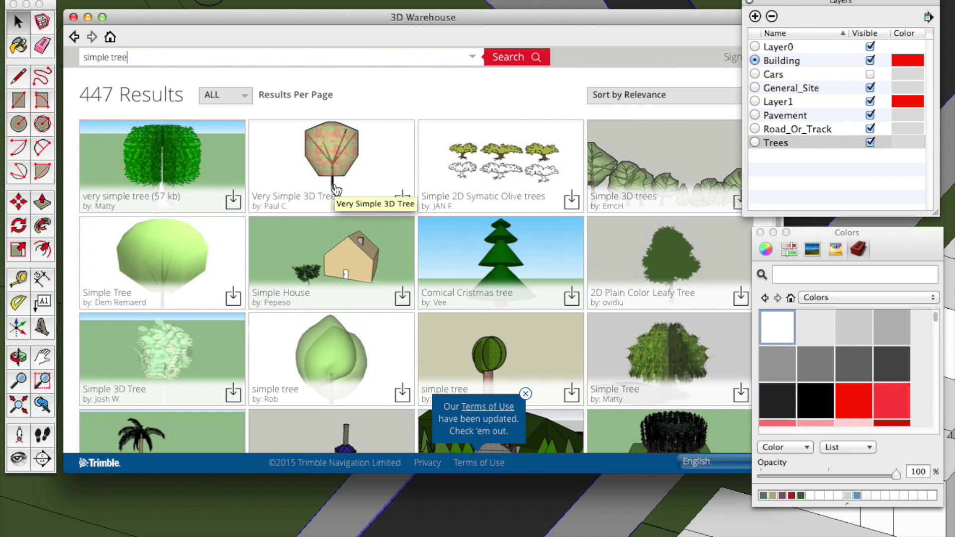
# - Load the Sketchy Tree from the search results into the model and place it on the grass beside the road bend
pyautogui.scroll(-10, 335, 189)
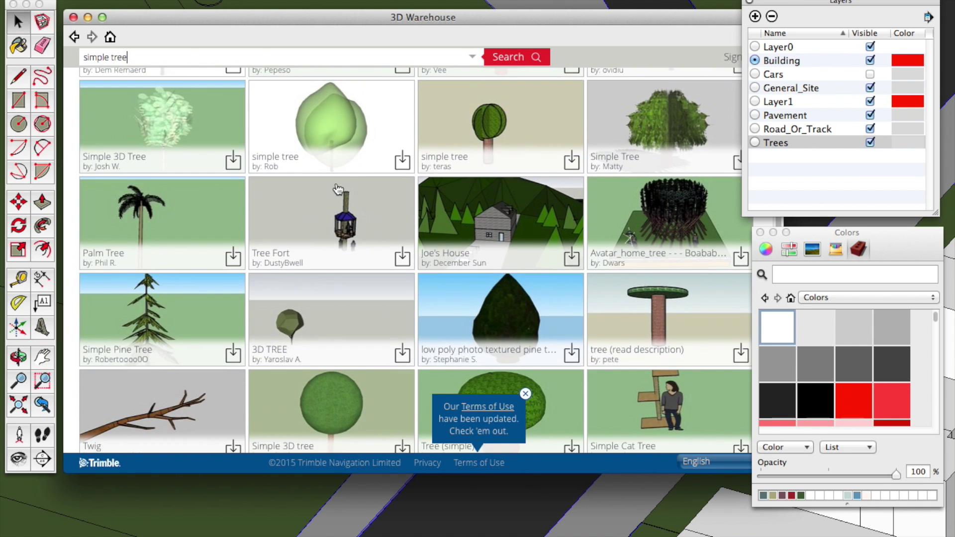
pyautogui.scroll(-2, 338, 189)
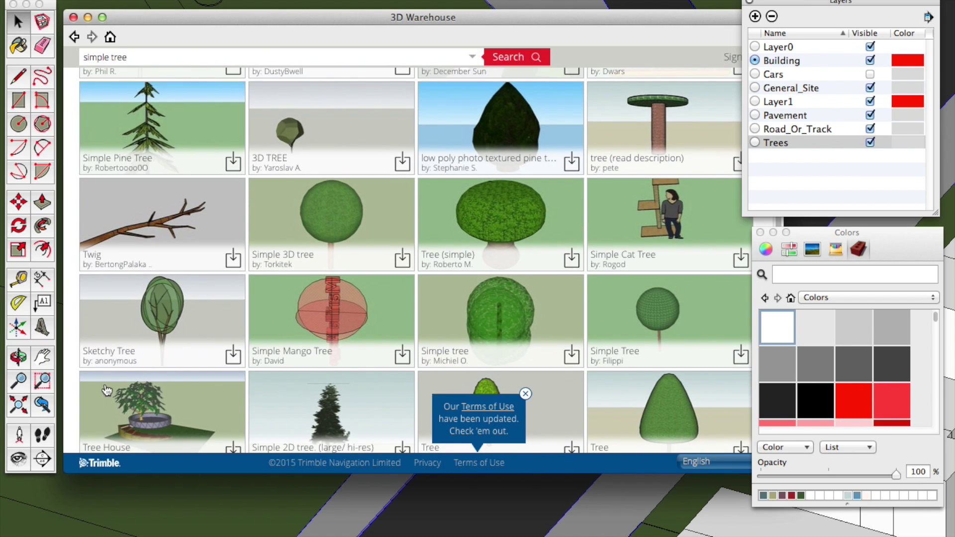
pyautogui.click(177, 326)
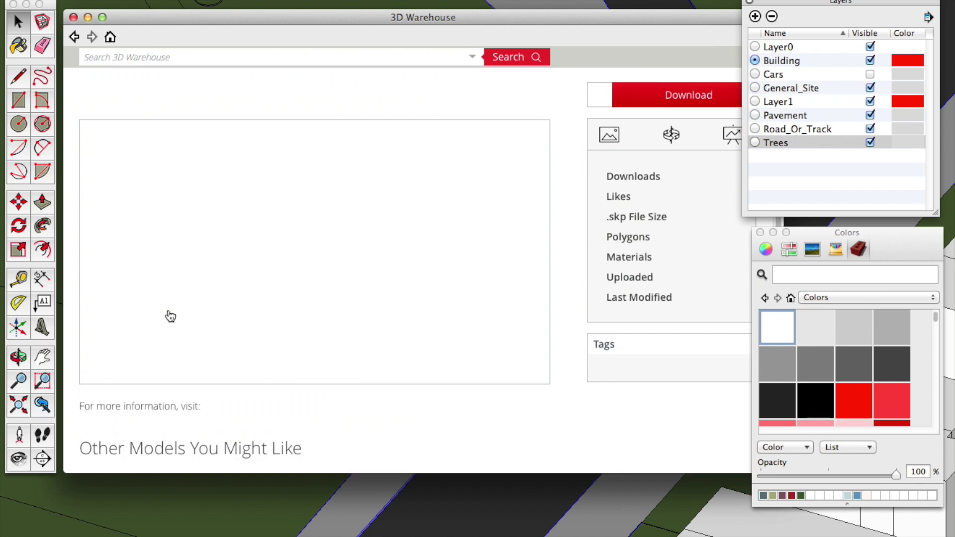
pyautogui.click(685, 95)
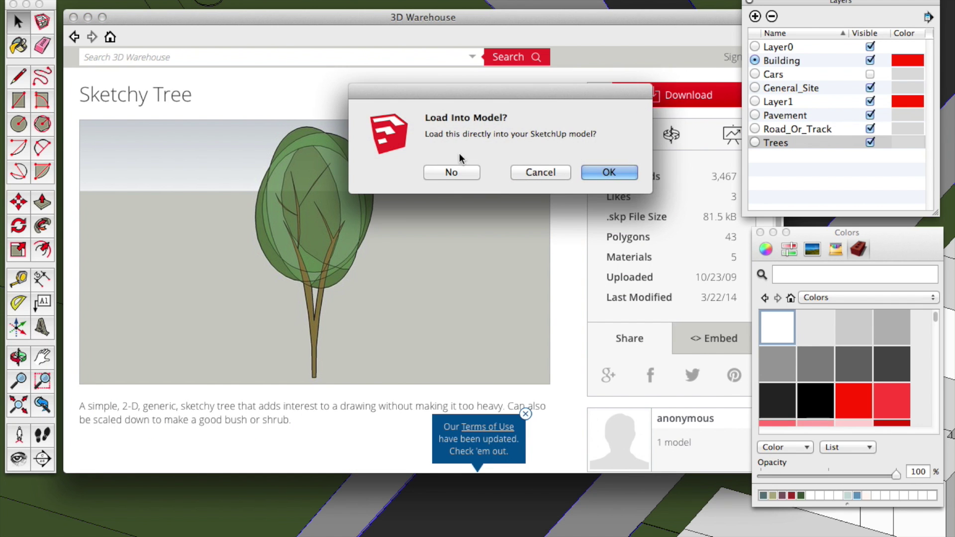
pyautogui.click(611, 179)
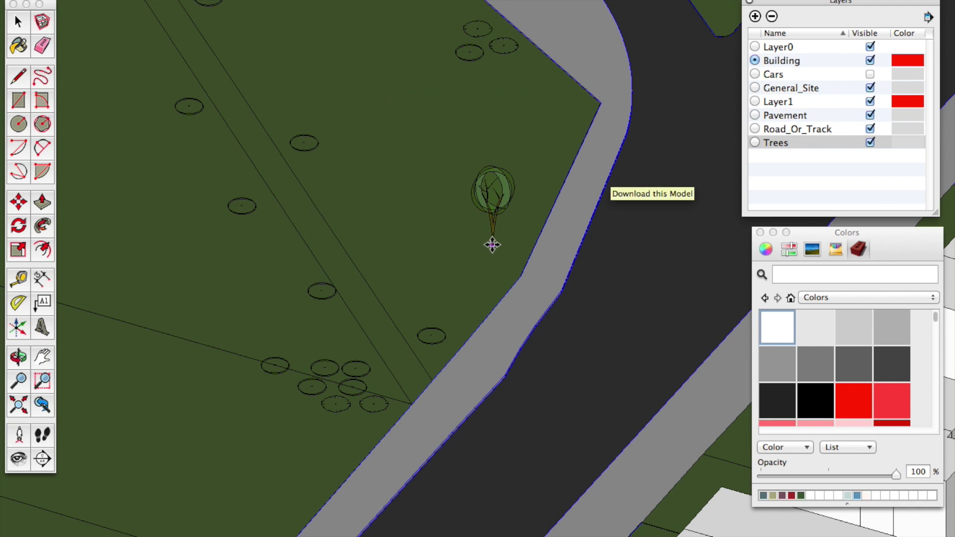
pyautogui.click(493, 246)
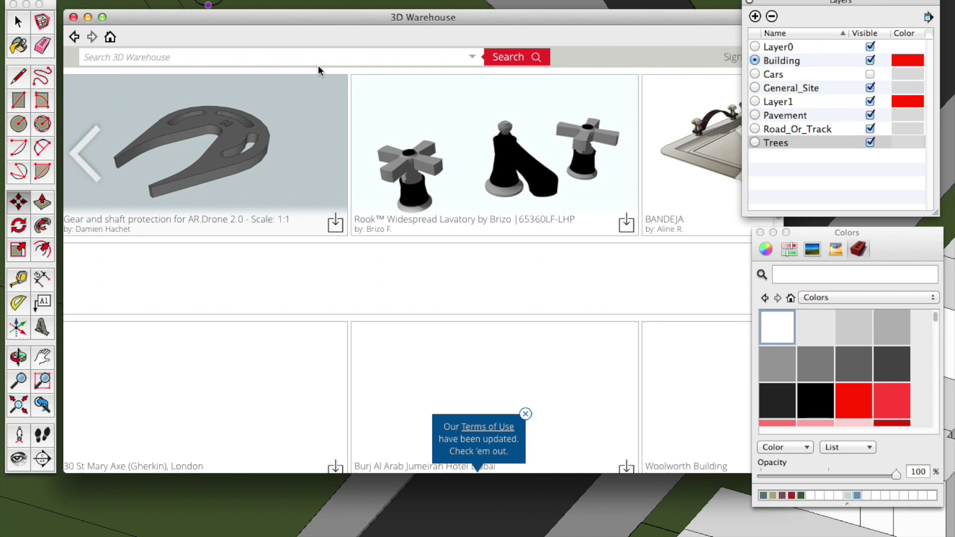
# - Search the 3D Warehouse for "simple tree" again and look through the results for a second tree model
pyautogui.click(307, 53)
pyautogui.write('simp')
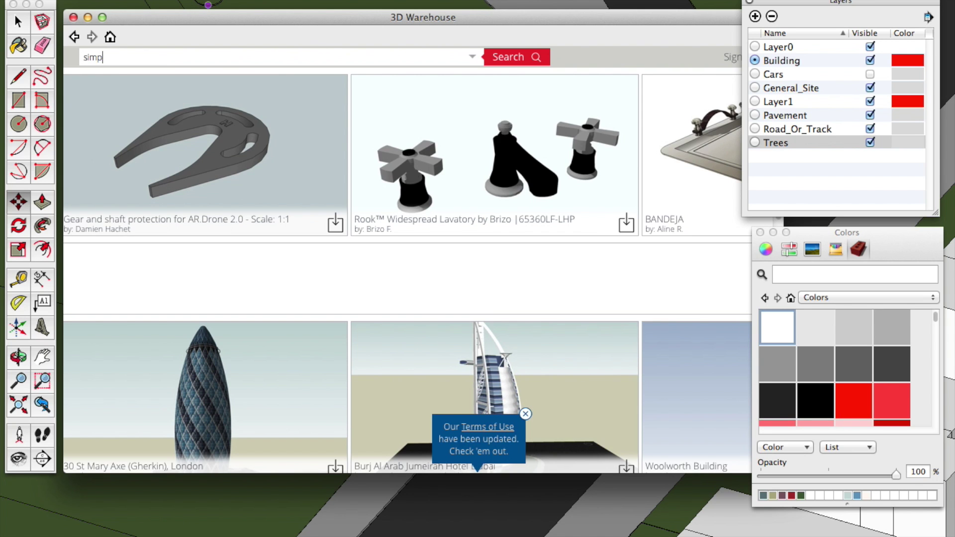
pyautogui.write('le tree')
pyautogui.press('Return')
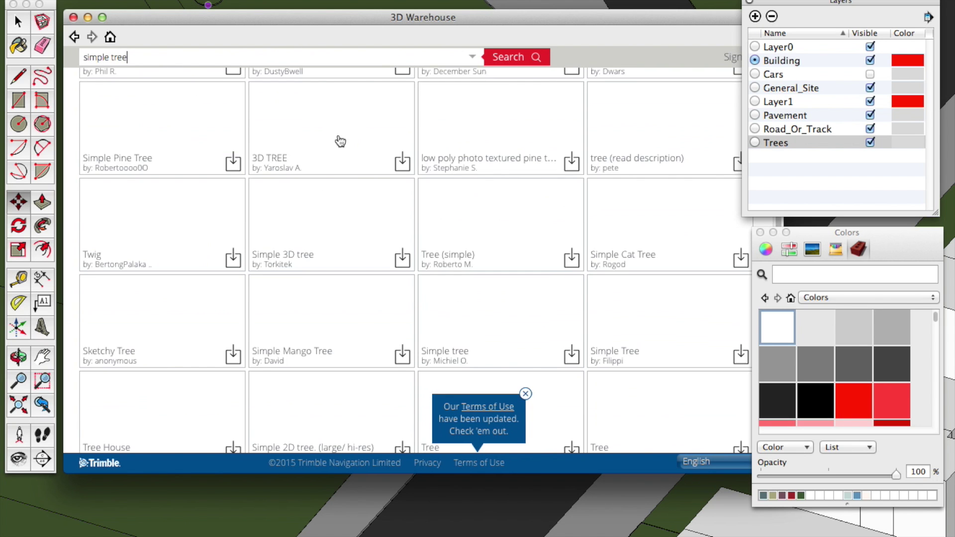
pyautogui.scroll(-5, 352, 144)
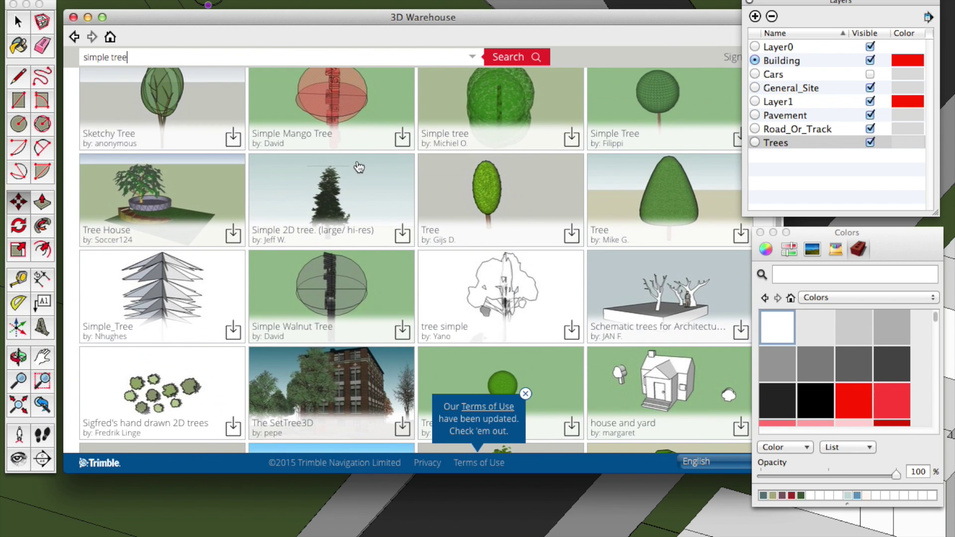
pyautogui.scroll(-5, 358, 164)
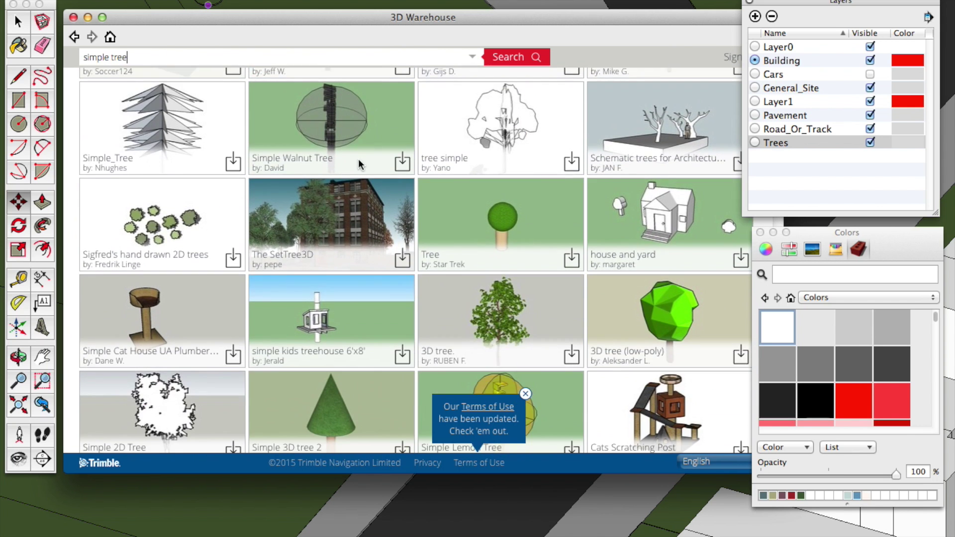
pyautogui.scroll(-5, 358, 160)
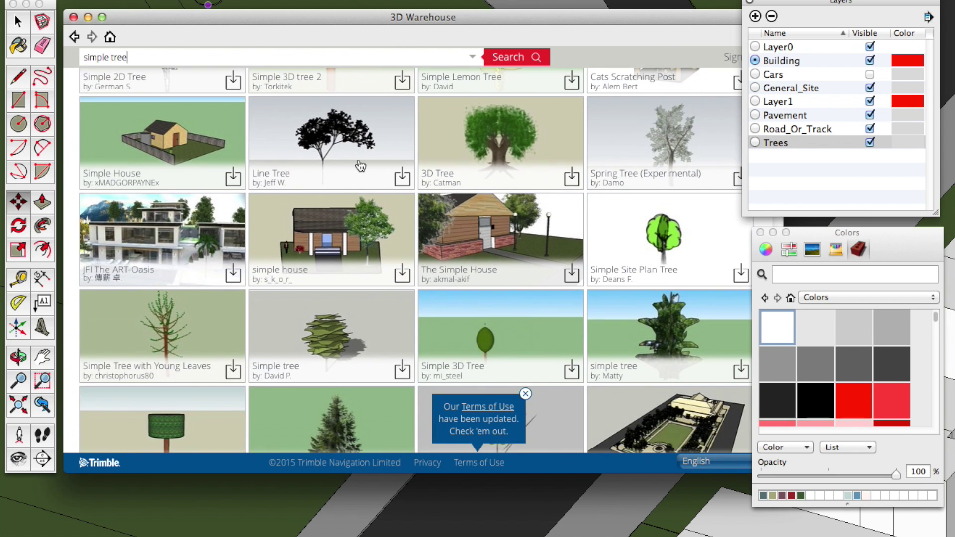
pyautogui.scroll(-10, 450, 304)
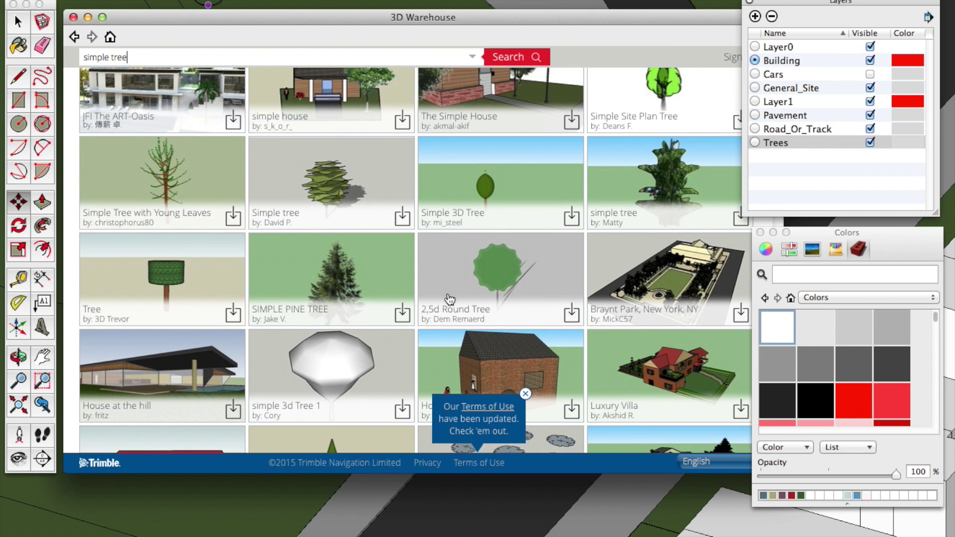
pyautogui.scroll(7, 452, 313)
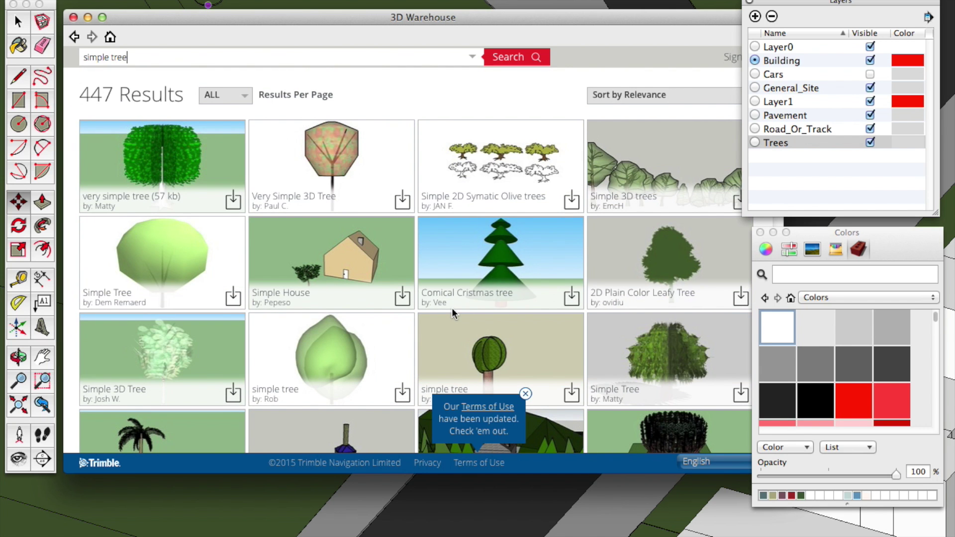
pyautogui.scroll(-2, 534, 307)
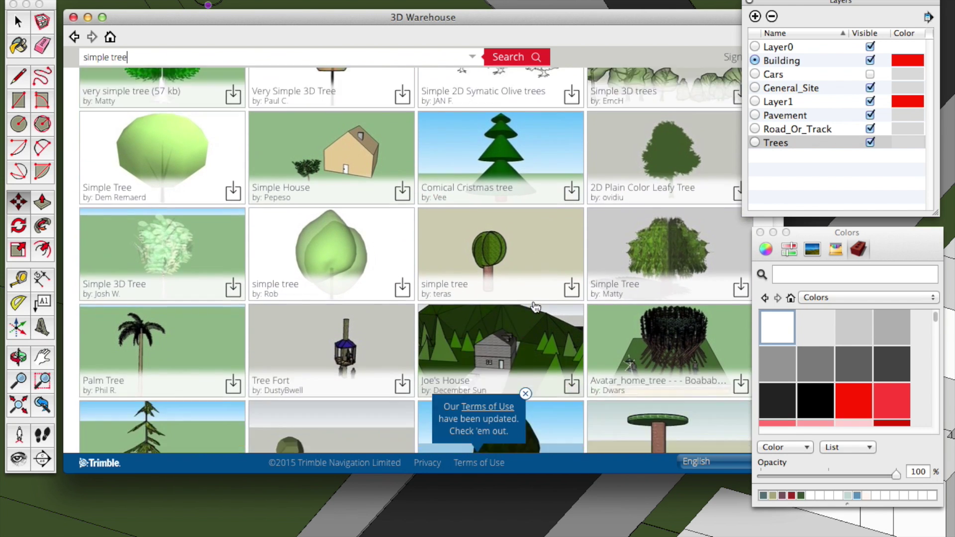
pyautogui.scroll(-5, 535, 306)
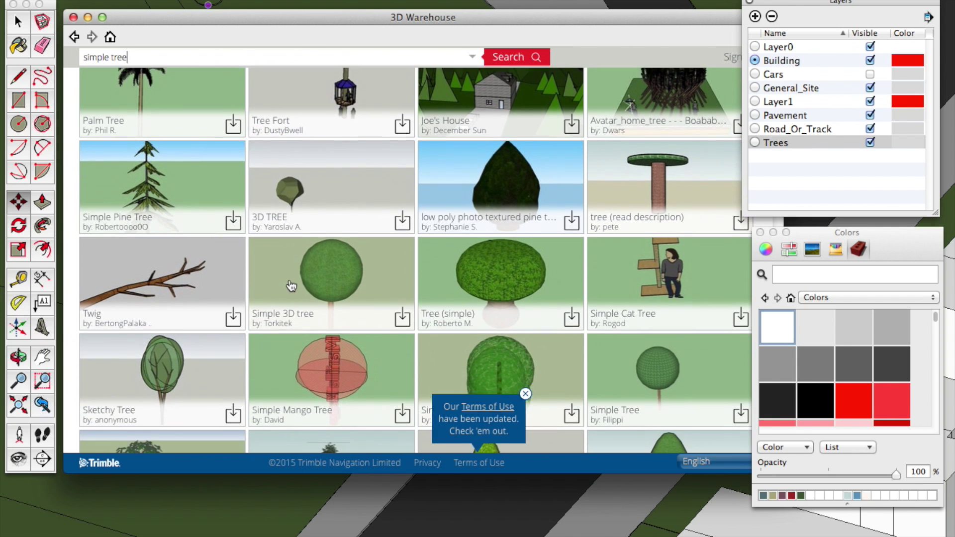
pyautogui.scroll(-2, 291, 286)
pyautogui.scroll(-4, 291, 286)
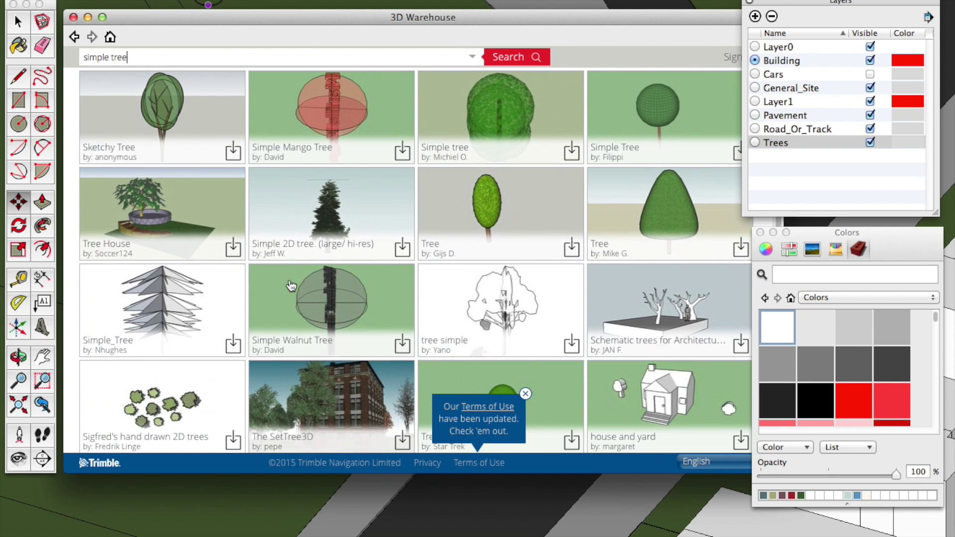
pyautogui.click(494, 215)
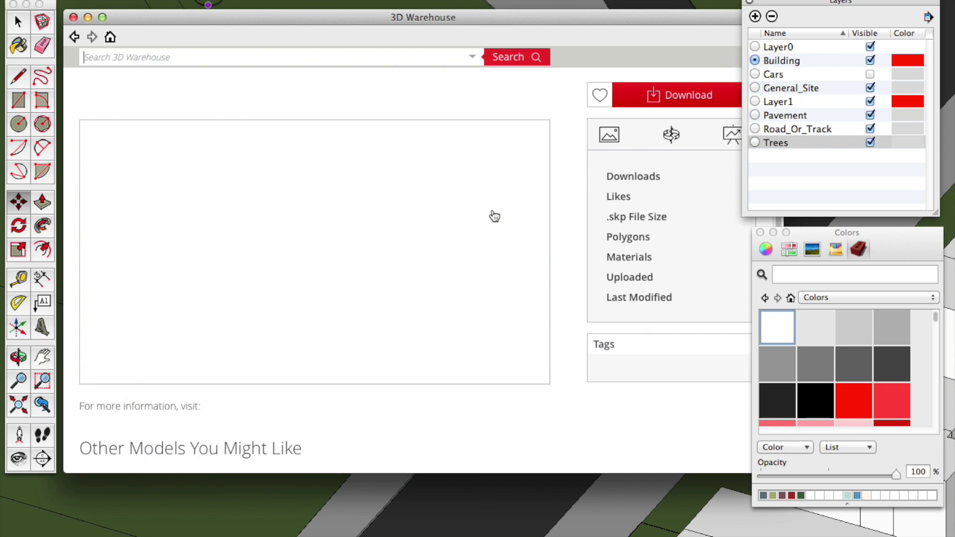
pyautogui.click(651, 102)
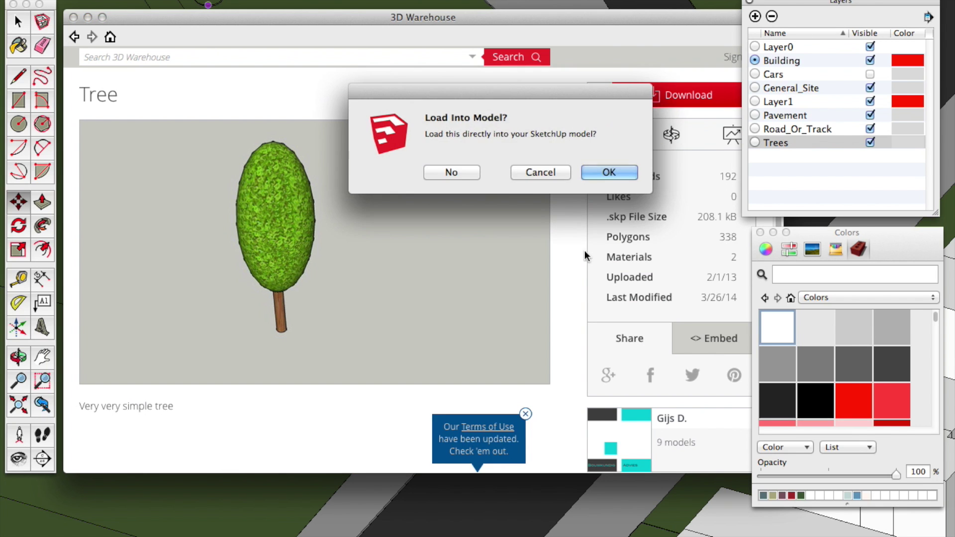
pyautogui.click(605, 173)
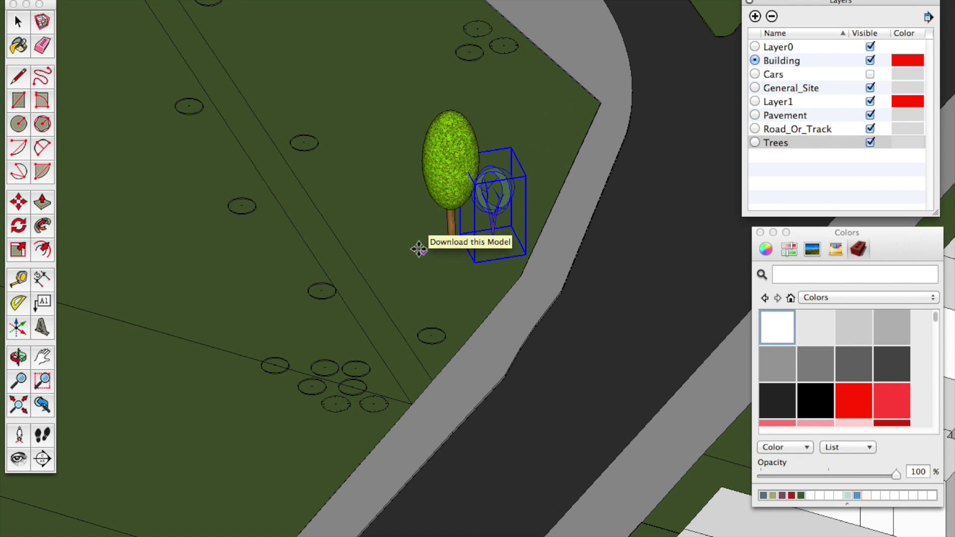
pyautogui.click(415, 241)
pyautogui.press('space')
# - Scale the oval tree down uniformly from an upper corner so it is closer in size to the sketchy tree
pyautogui.scroll(5, 495, 225)
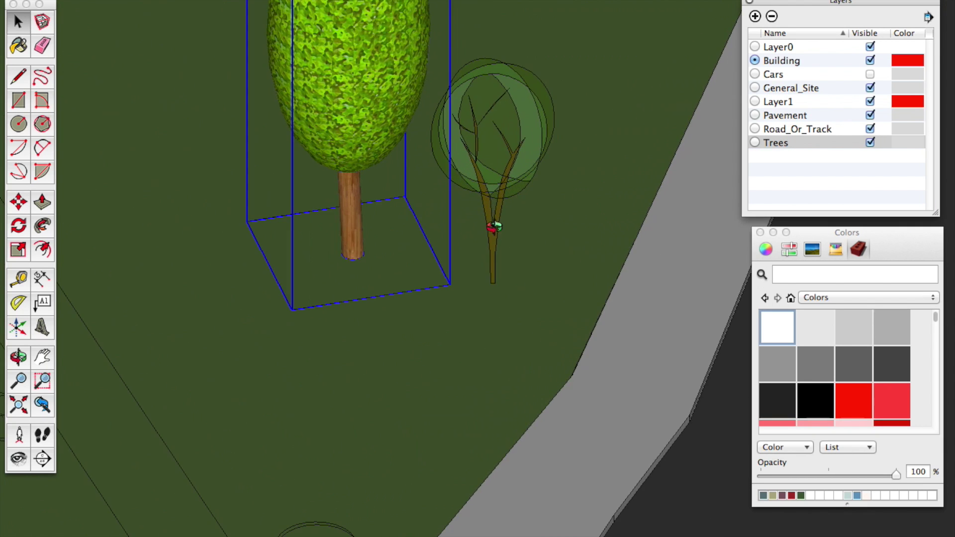
pyautogui.scroll(-5, 535, 251)
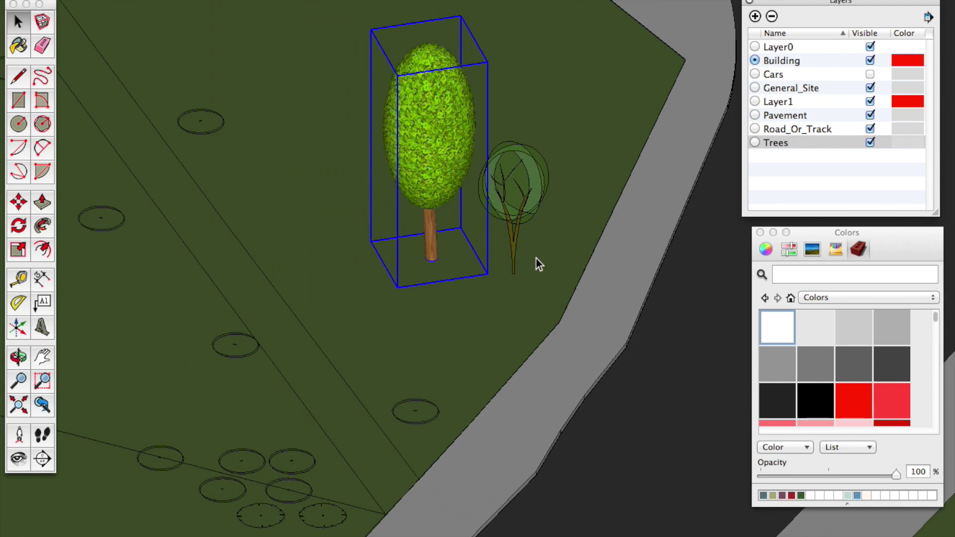
pyautogui.scroll(2, 527, 238)
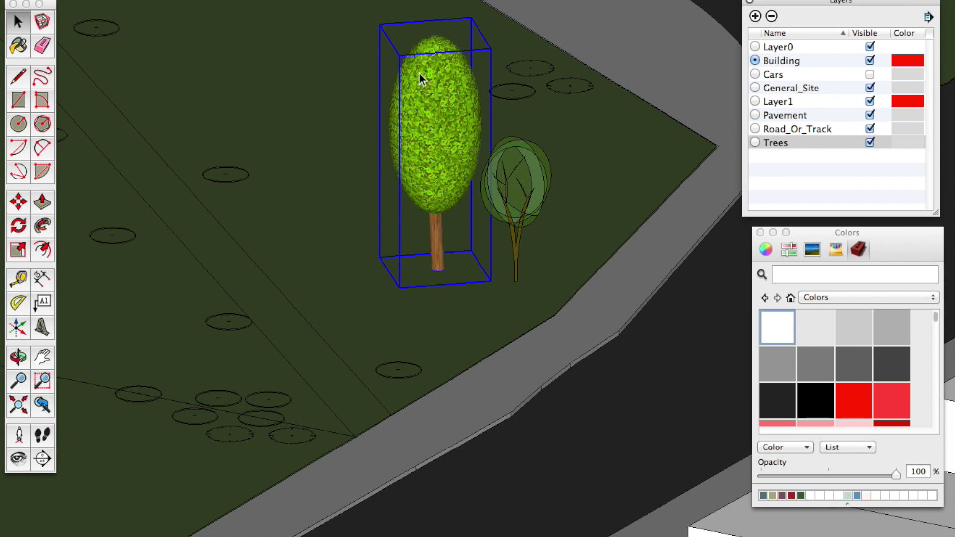
pyautogui.press('s')
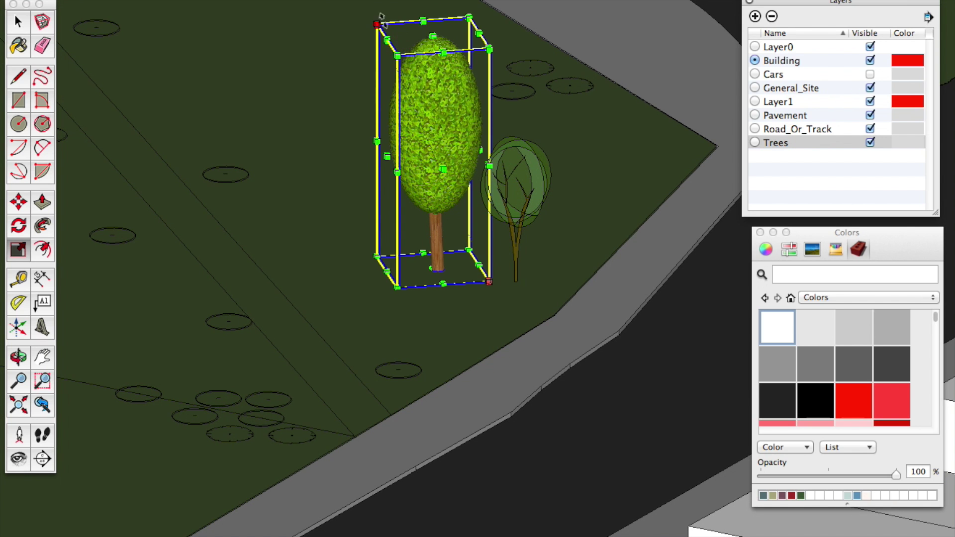
pyautogui.moveTo(380, 25); pyautogui.dragTo(403, 72)
pyautogui.press('space')
pyautogui.click(586, 160)
pyautogui.scroll(-5, 632, 215)
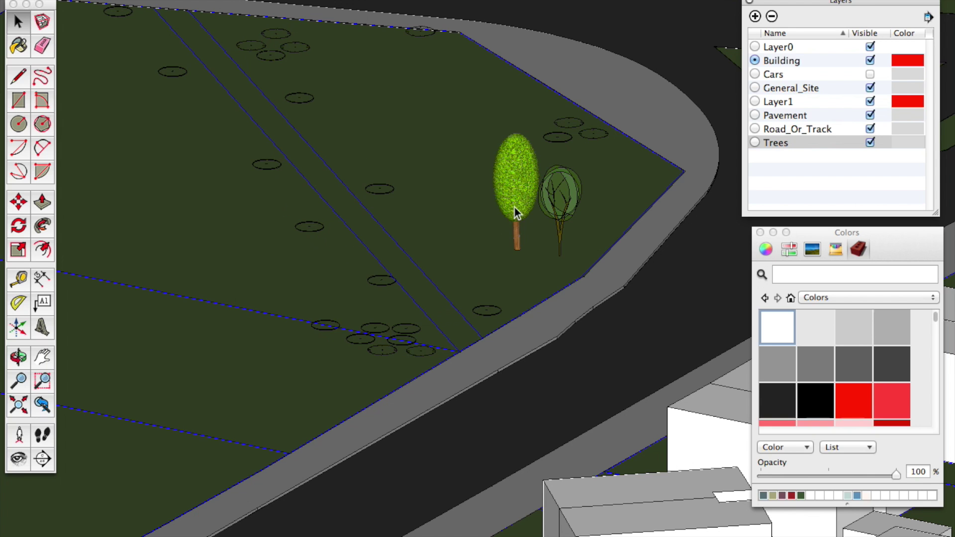
# - Try to copy the sketchy tree by its trunk base onto the nearest tree circle, and undo the copy
pyautogui.click(521, 183)
pyautogui.click(572, 203)
pyautogui.click(507, 184)
pyautogui.click(569, 203)
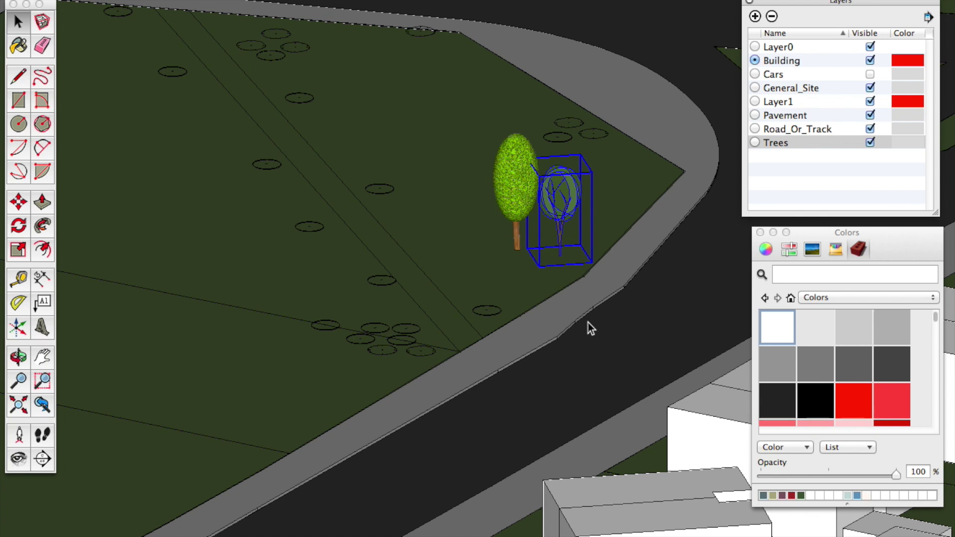
pyautogui.press('m')
pyautogui.click(559, 255)
pyautogui.press('alt')
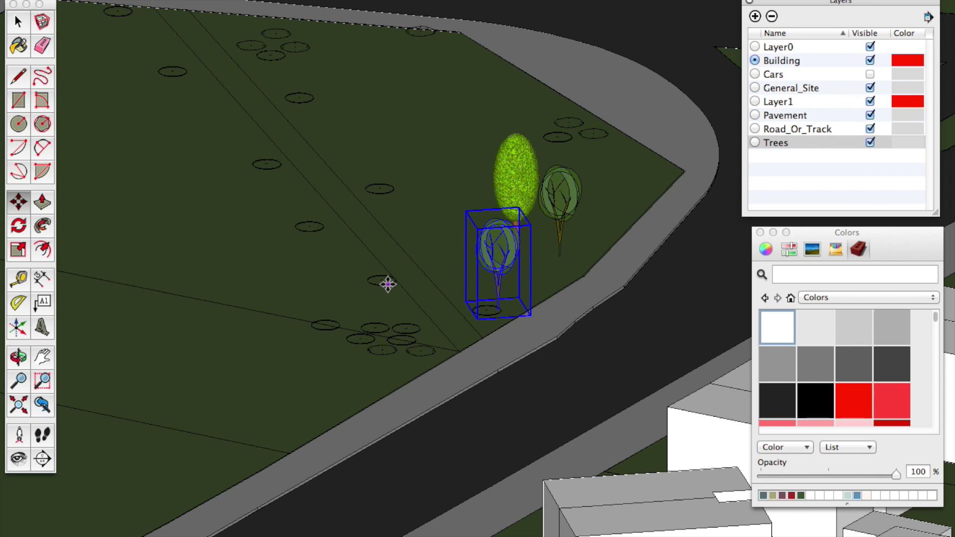
pyautogui.press('super+z')
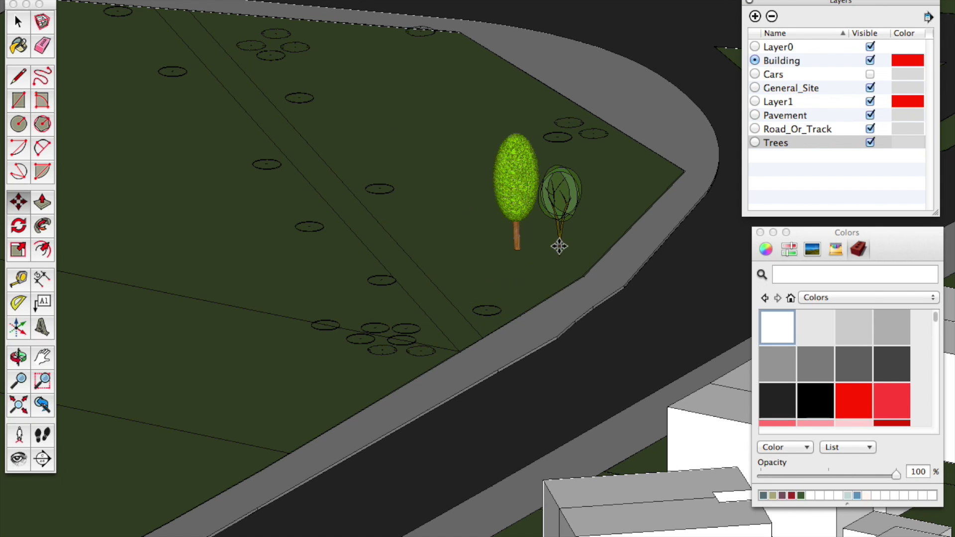
pyautogui.press('space')
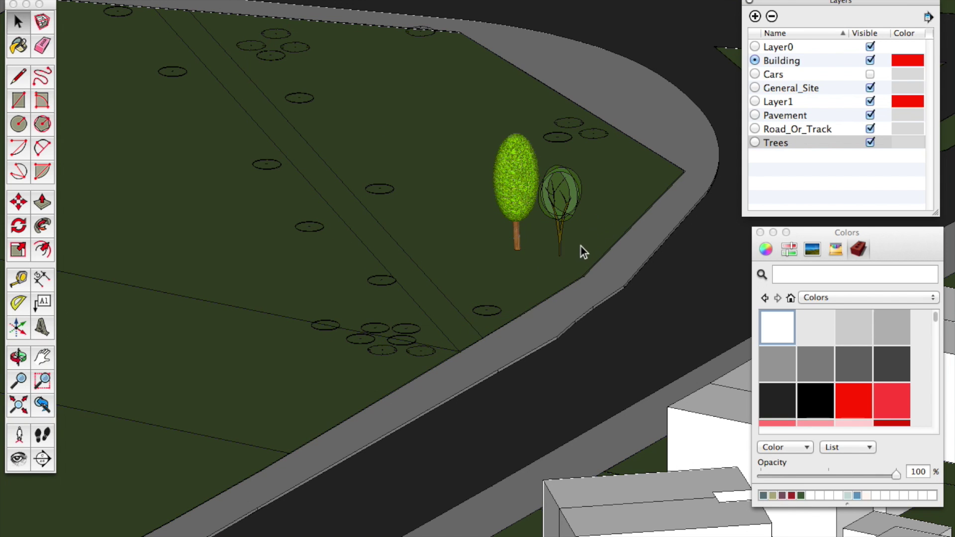
# - Copy the sketchy tree, enter the tree circles group and open the plain circle component nearest the pavement for editing
pyautogui.scroll(3, 581, 247)
pyautogui.click(542, 184)
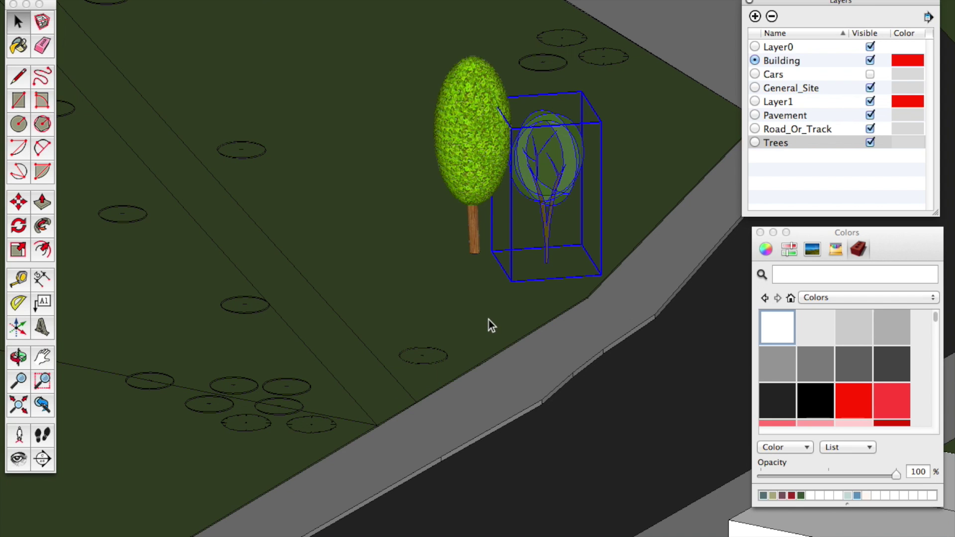
pyautogui.click(422, 356)
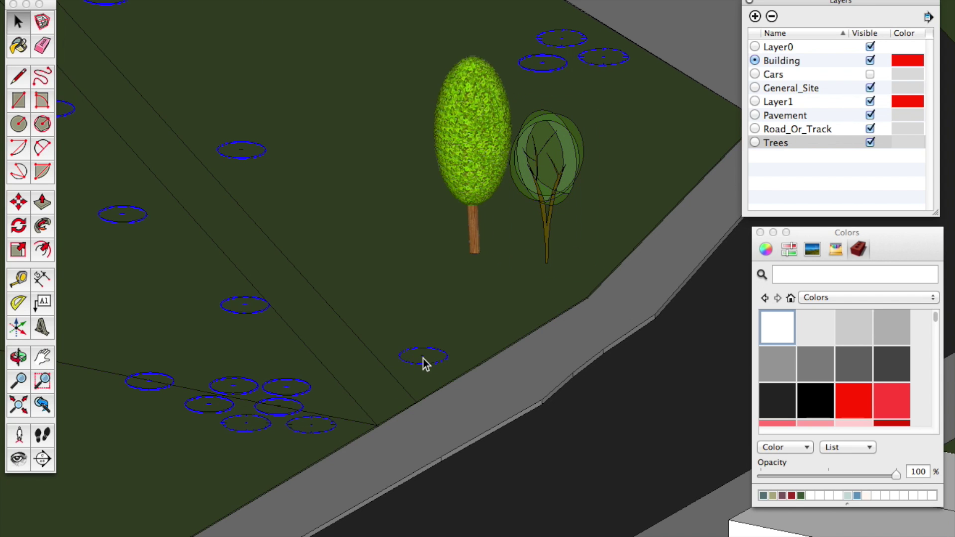
pyautogui.doubleClick(422, 359)
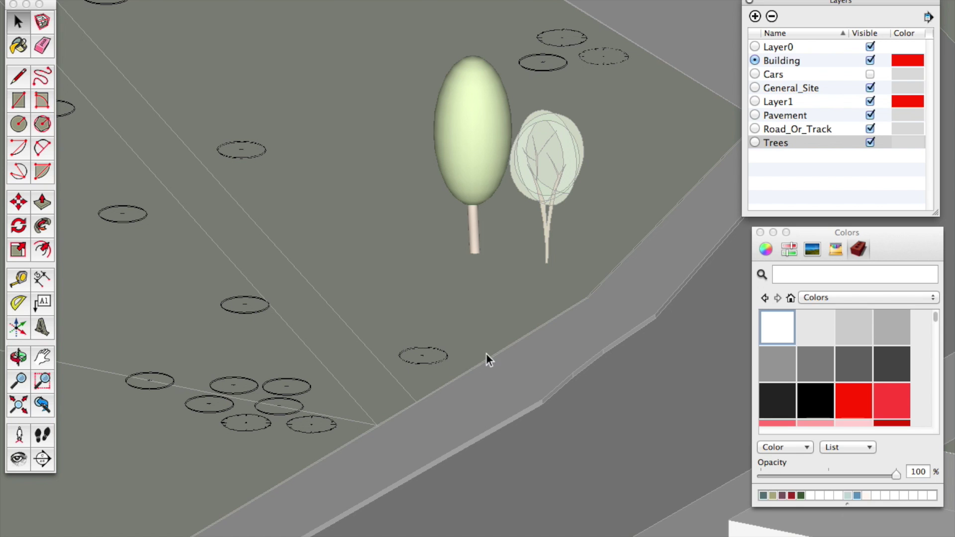
pyautogui.scroll(3, 414, 395)
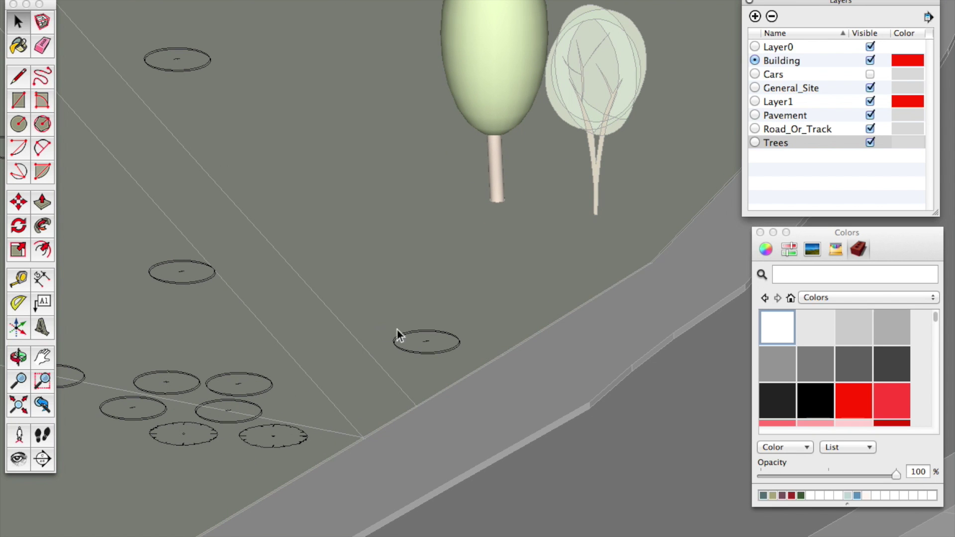
pyautogui.click(425, 343)
pyautogui.scroll(2, 431, 341)
pyautogui.scroll(-4, 431, 341)
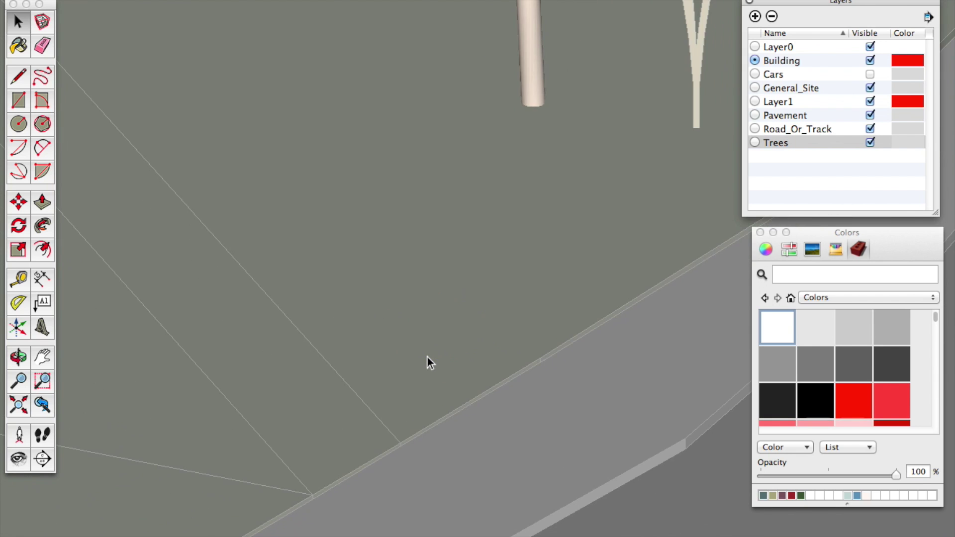
pyautogui.doubleClick(423, 349)
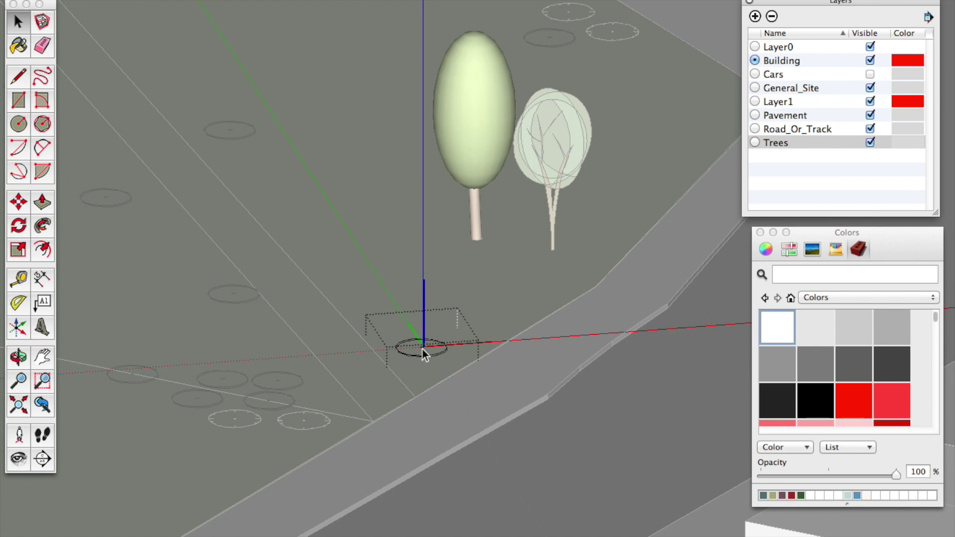
# - Paste the sketchy tree into the circle component and place its trunk base on the circle's centre, closing the component
pyautogui.press('m')
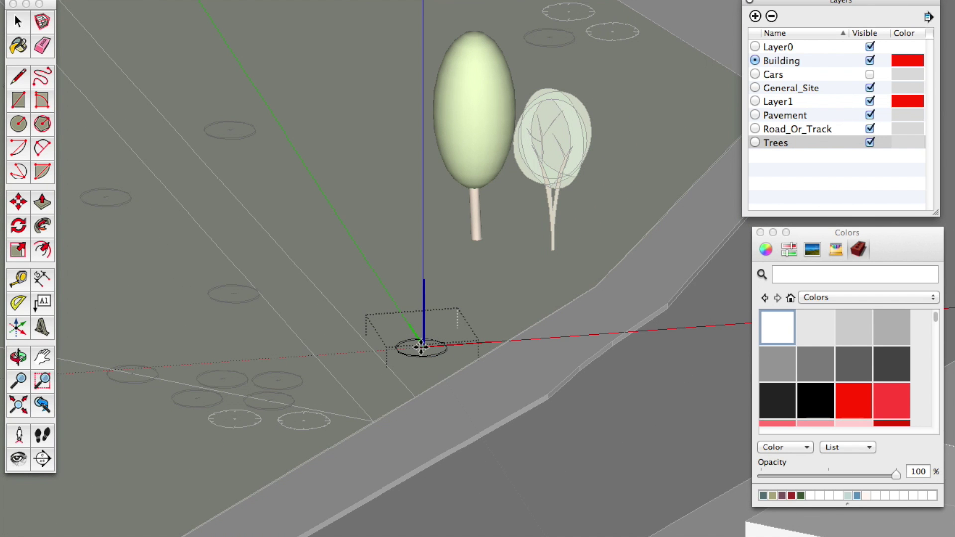
pyautogui.press('super+v')
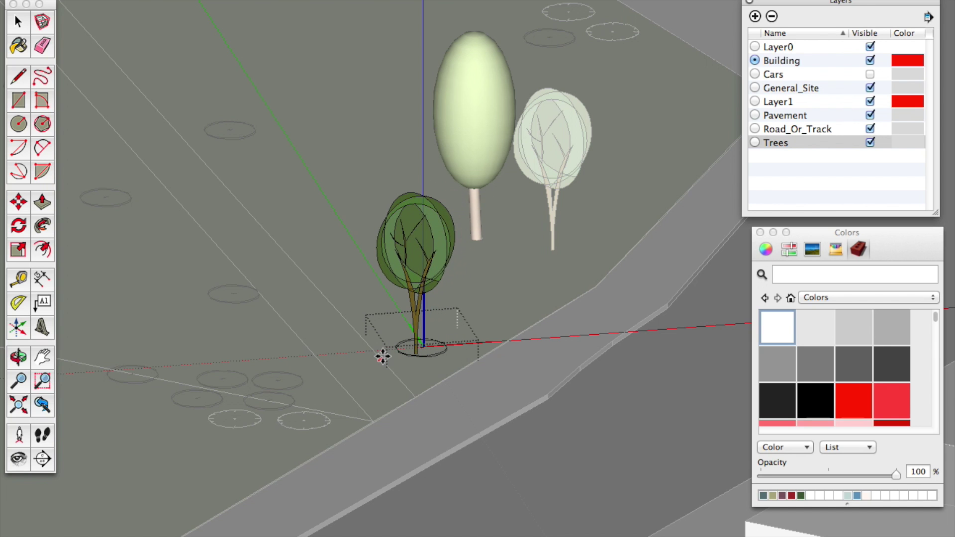
pyautogui.click(385, 352)
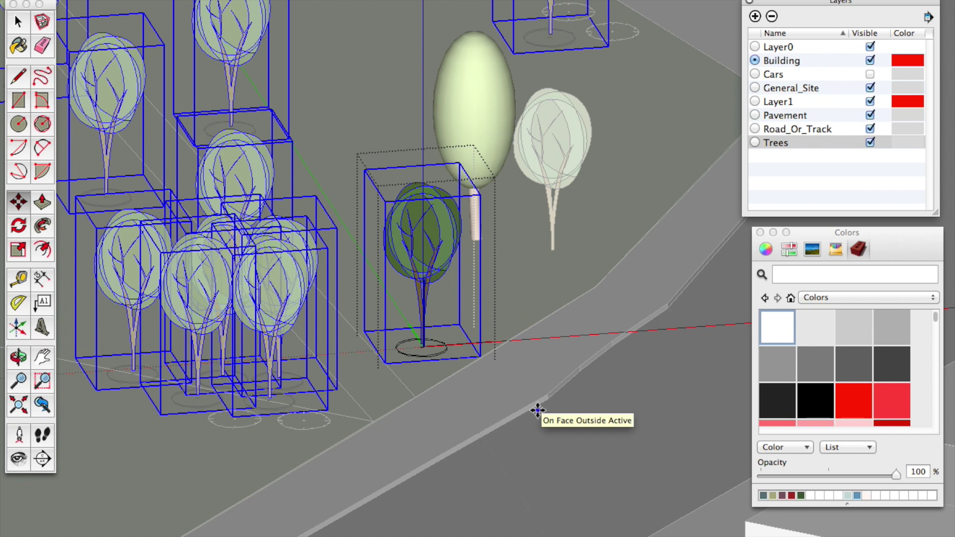
pyautogui.press('space')
pyautogui.click(567, 409)
pyautogui.scroll(-3, 560, 437)
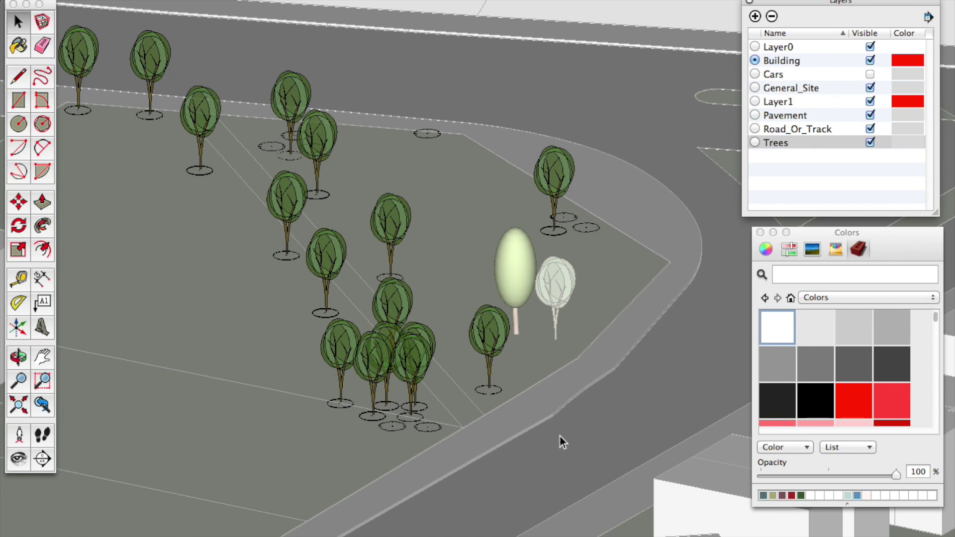
# - Leave the tree circles group and delete the loose sketchy tree beside the oval tree
pyautogui.scroll(-3, 590, 372)
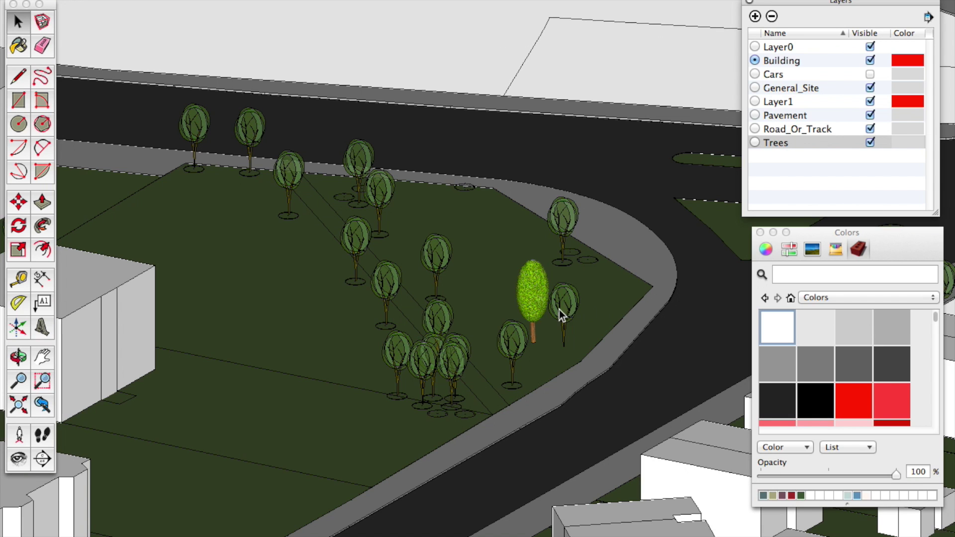
pyautogui.click(563, 311)
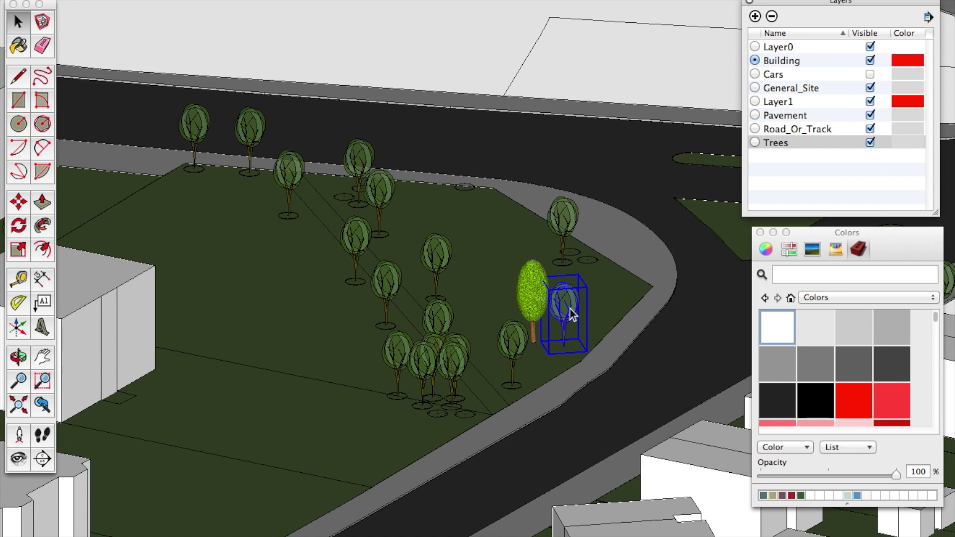
pyautogui.press('Delete')
# - Copy the oval tree into the tick-marked circle component by the pavement and place its trunk on the circle's centre
pyautogui.click(536, 297)
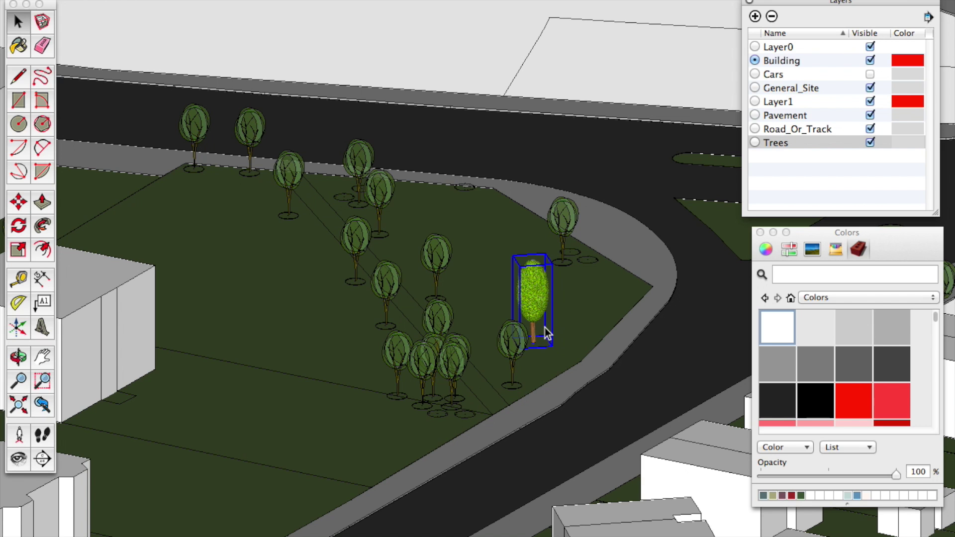
pyautogui.scroll(5, 447, 419)
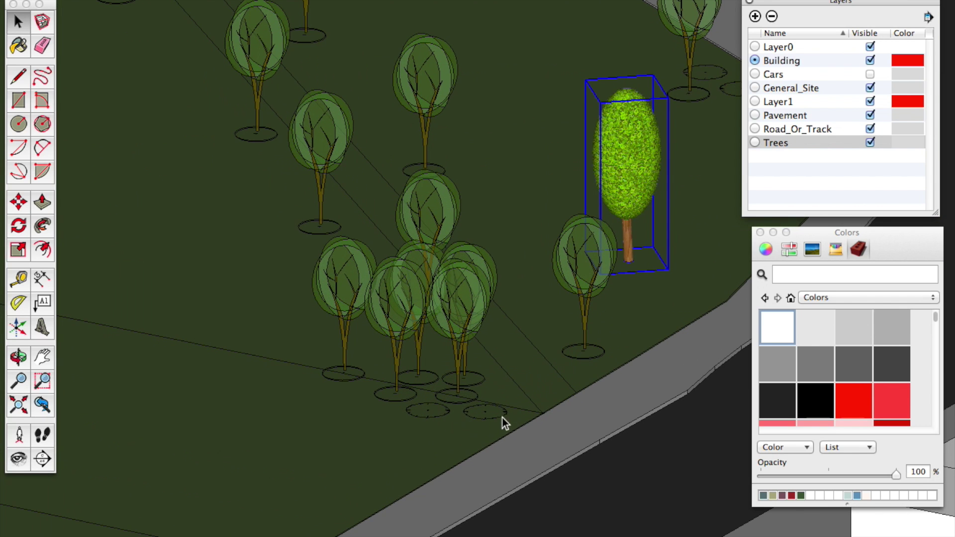
pyautogui.doubleClick(485, 411)
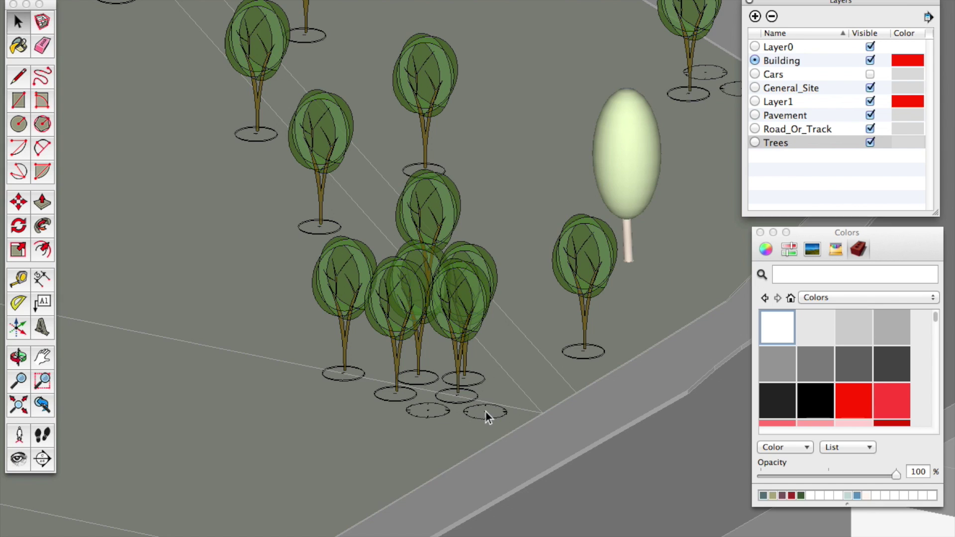
pyautogui.doubleClick(485, 412)
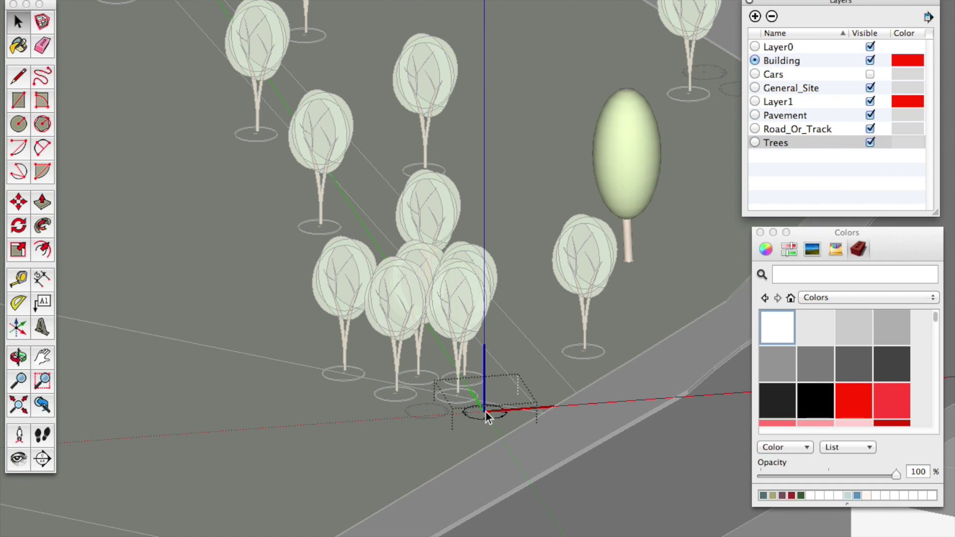
pyautogui.press('super+v')
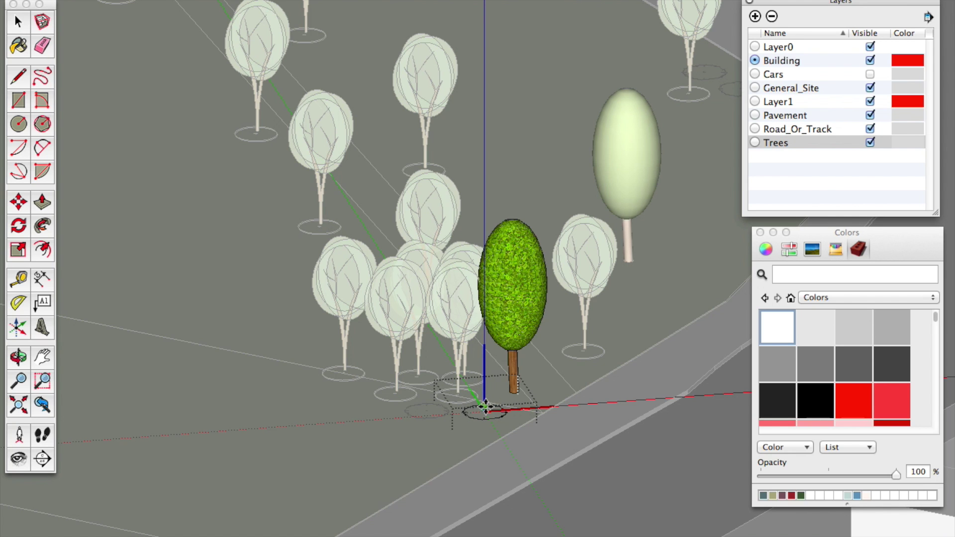
pyautogui.click(456, 425)
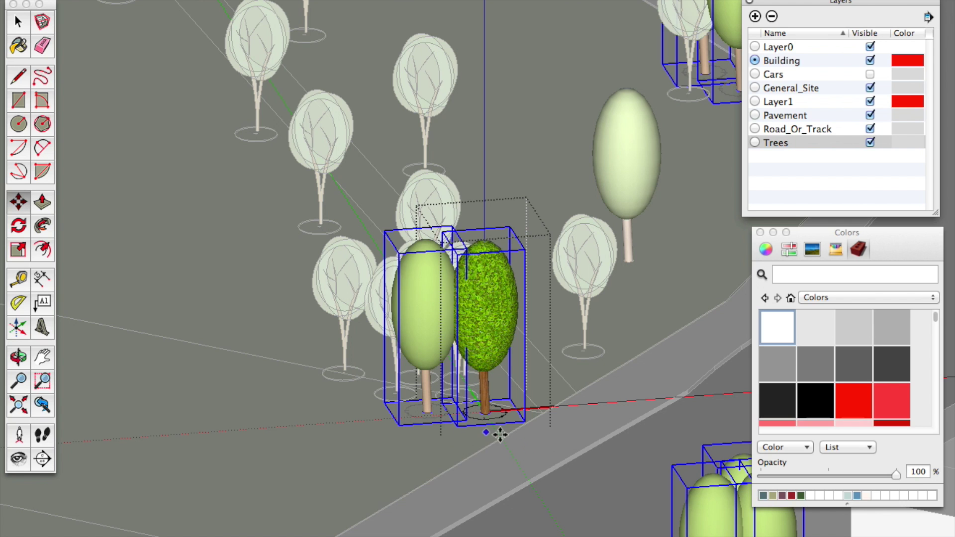
pyautogui.click(584, 368)
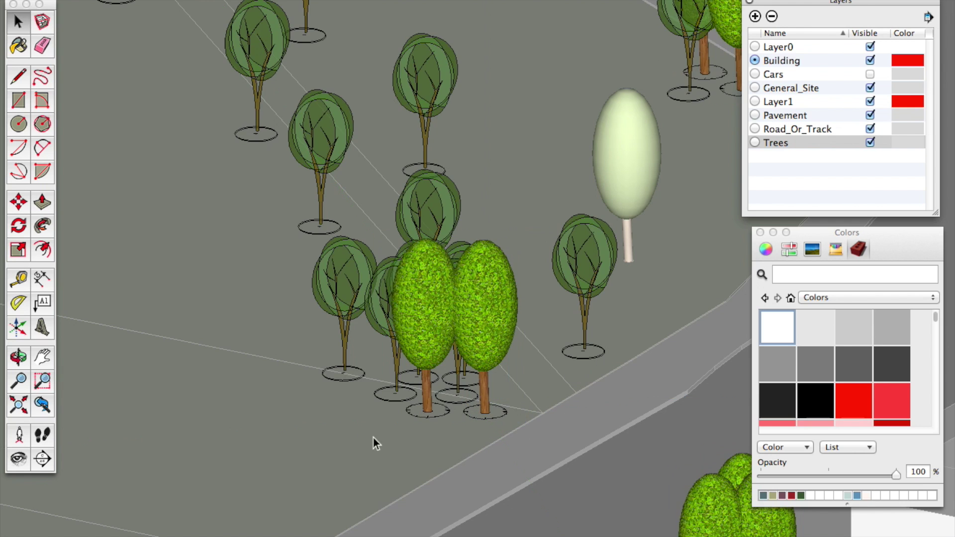
# - Leave the tree circles group and delete the loose oval tree standing on the grass
pyautogui.scroll(-5, 362, 431)
pyautogui.scroll(-2, 520, 383)
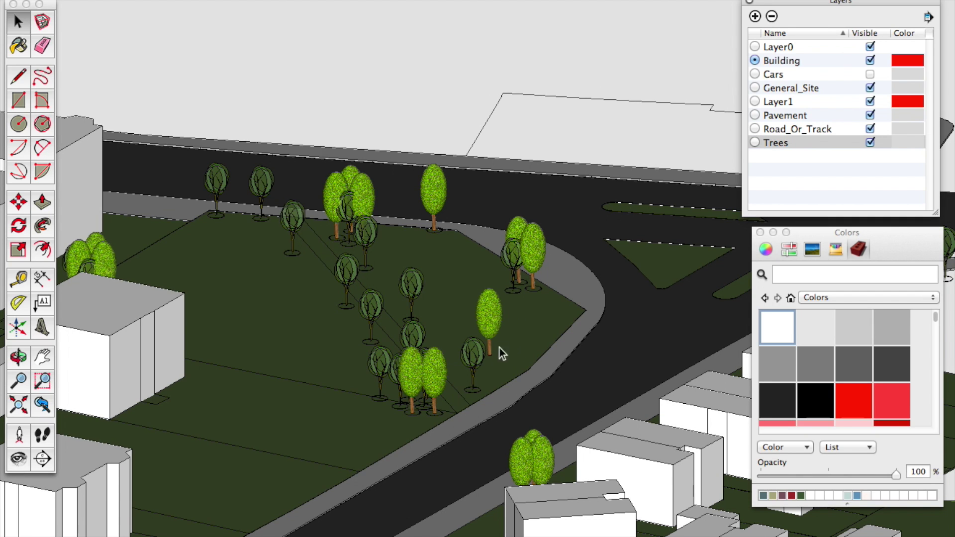
pyautogui.click(493, 317)
pyautogui.press('Delete')
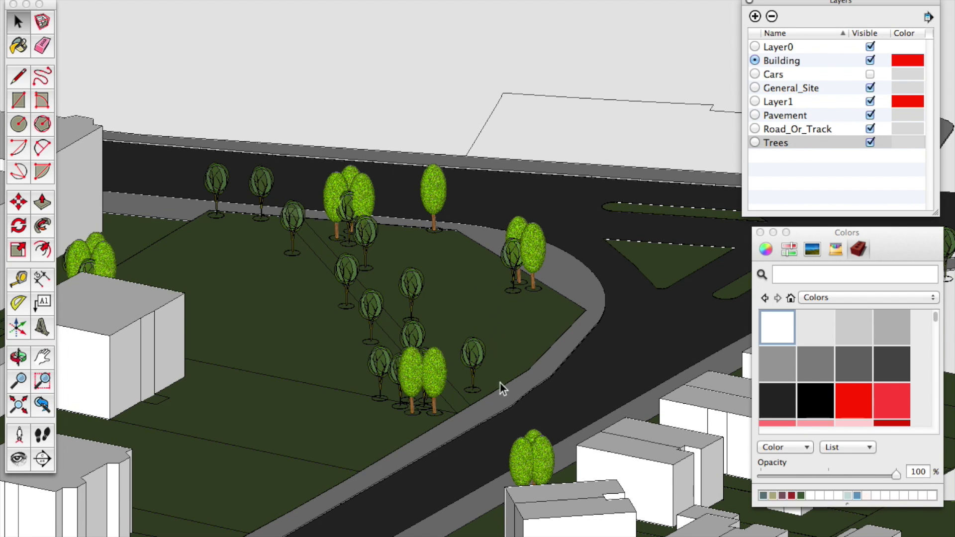
# - Enter the tree circles group and select the lone sketchy tree component near the pavement edge
pyautogui.scroll(-5, 368, 350)
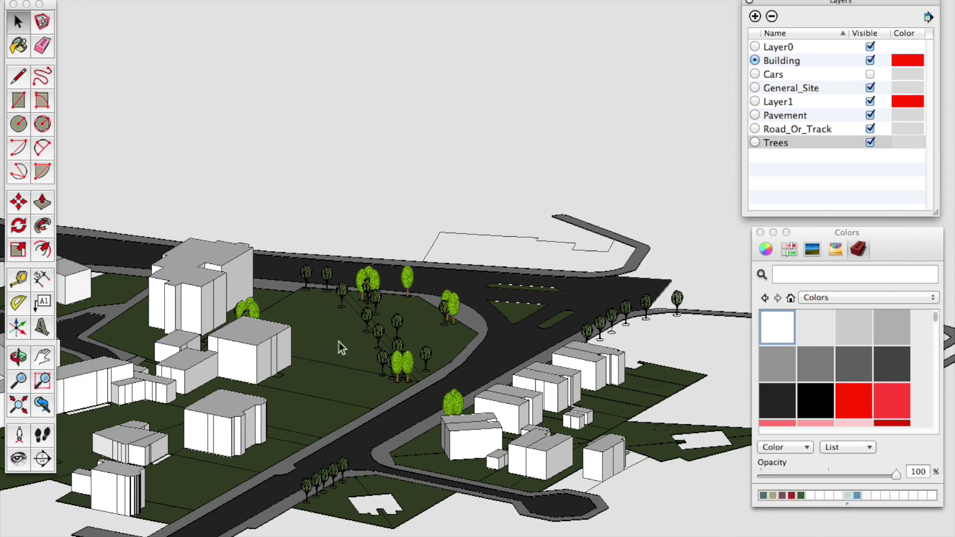
pyautogui.scroll(6, 353, 319)
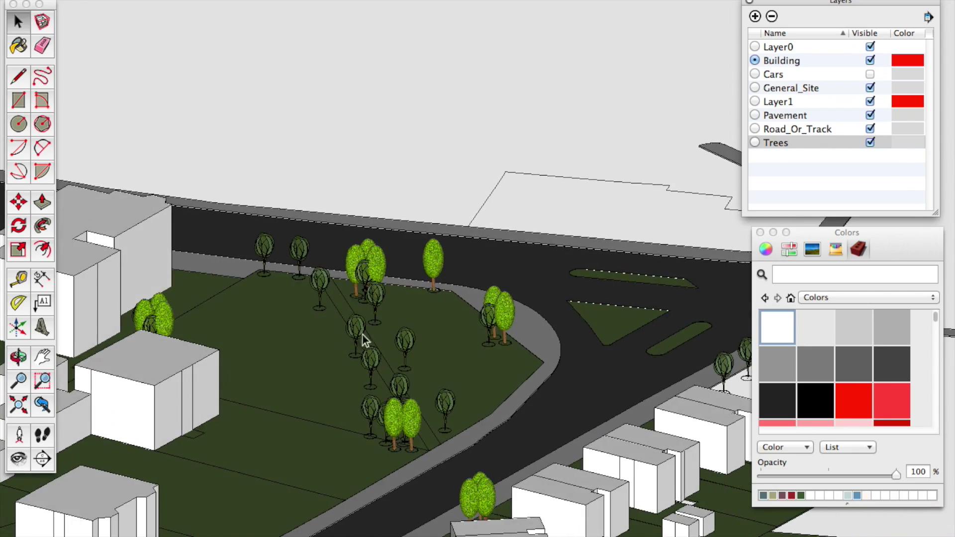
pyautogui.moveTo(362, 336); pyautogui.dragTo(380, 396, button='middle')
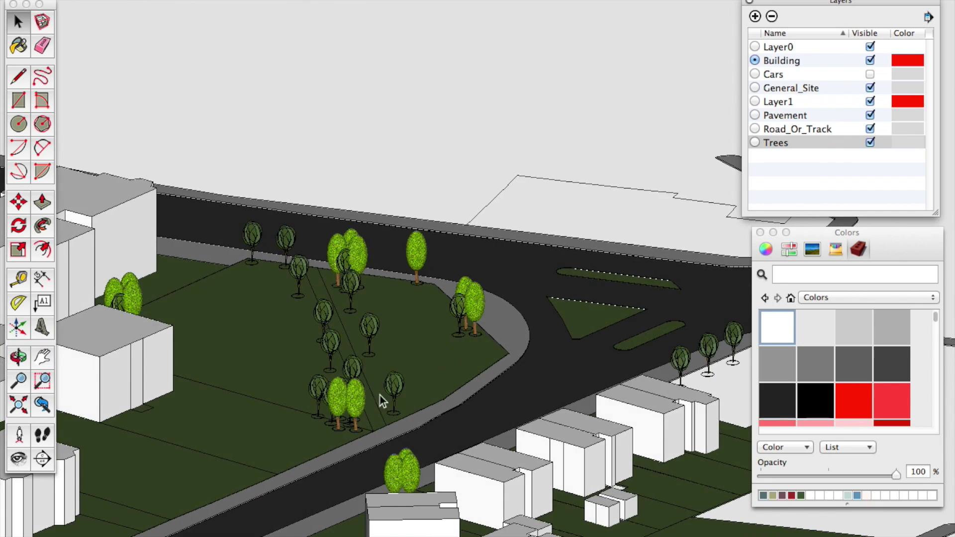
pyautogui.scroll(3, 380, 395)
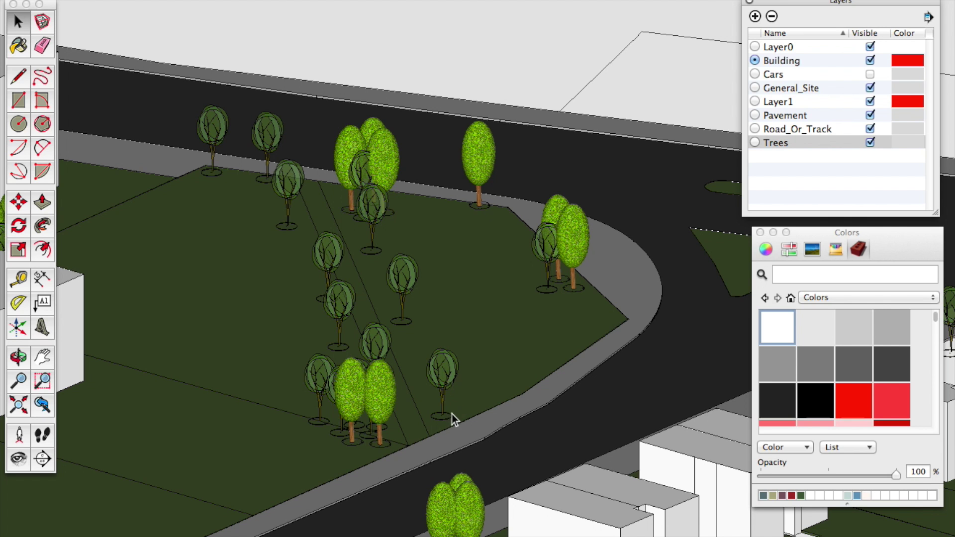
pyautogui.scroll(3, 452, 410)
pyautogui.doubleClick(438, 420)
pyautogui.click(444, 347)
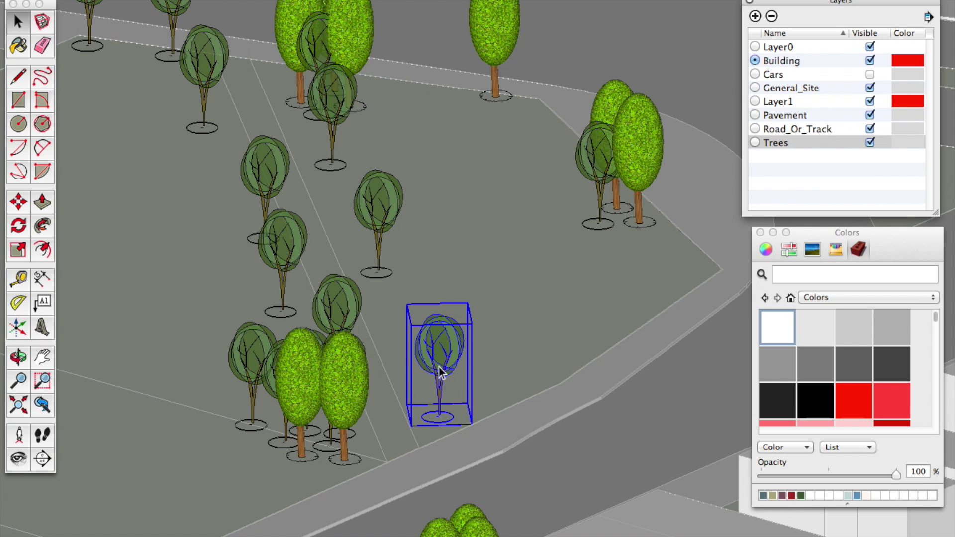
# - Try to scale the sketchy tree down uniformly inside its shared component, and cancel the scaling
pyautogui.doubleClick(441, 350)
pyautogui.click(441, 350)
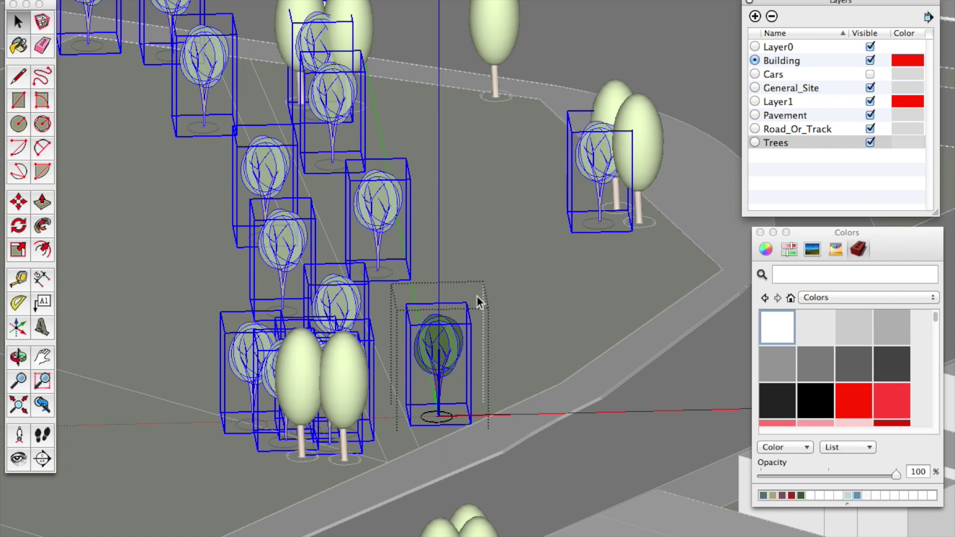
pyautogui.press('s')
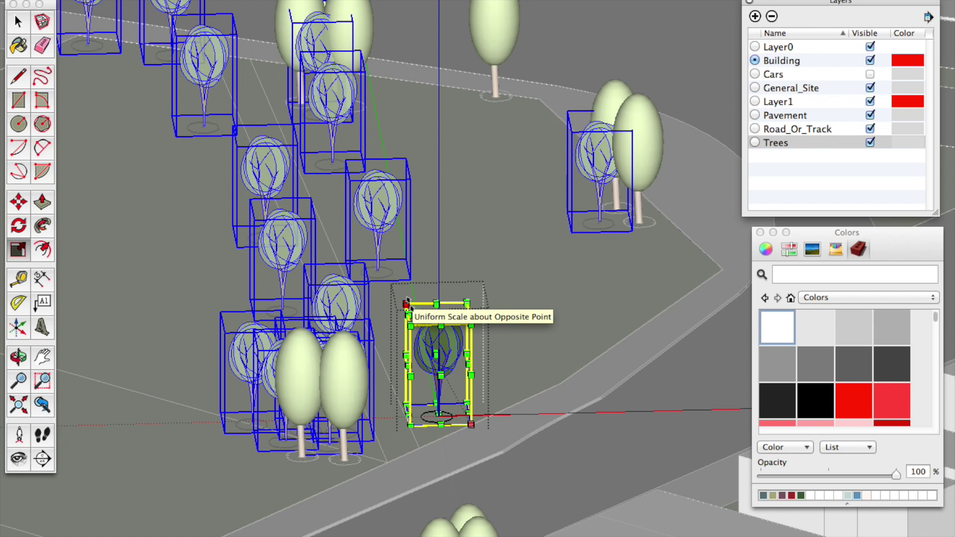
pyautogui.moveTo(406, 304); pyautogui.dragTo(427, 342)
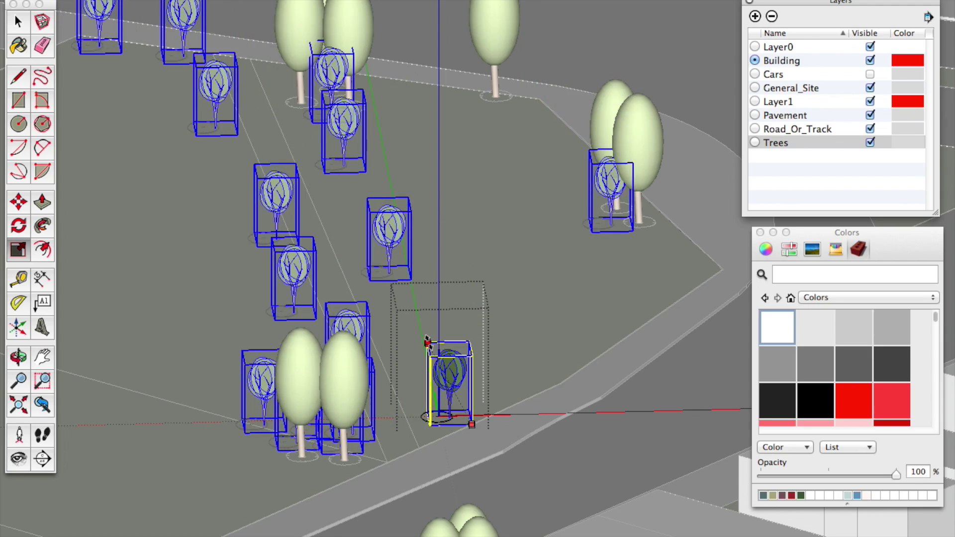
pyautogui.press('Escape')
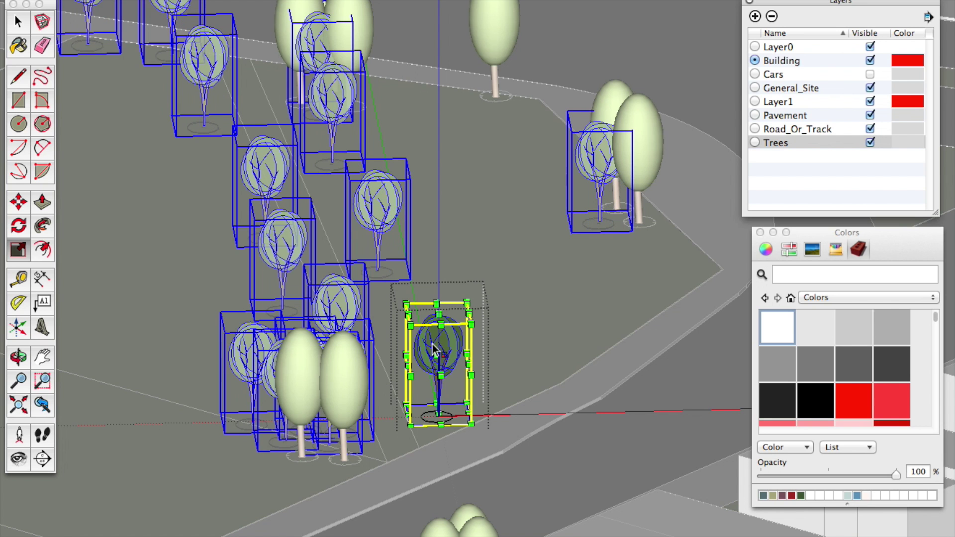
pyautogui.press('space')
pyautogui.click(460, 401)
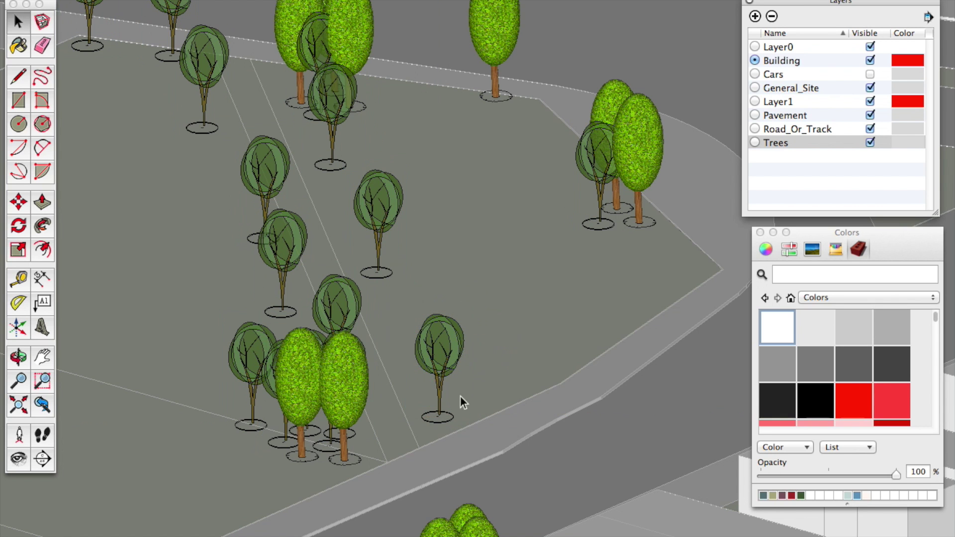
# - Make the lone sketchy tree near the pavement unique, scale it down uniformly from an upper corner and leave the group
pyautogui.click(433, 350)
pyautogui.rightClick(453, 349)
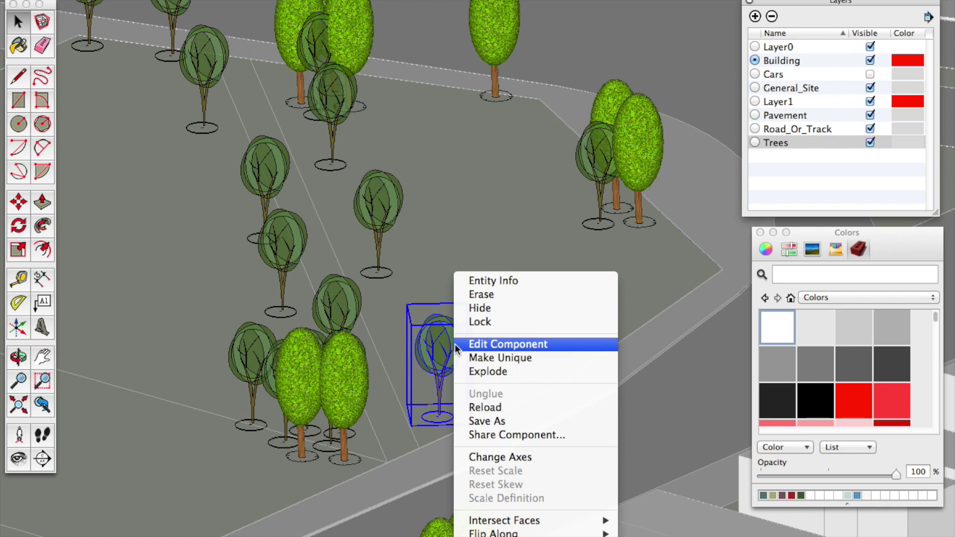
pyautogui.click(508, 360)
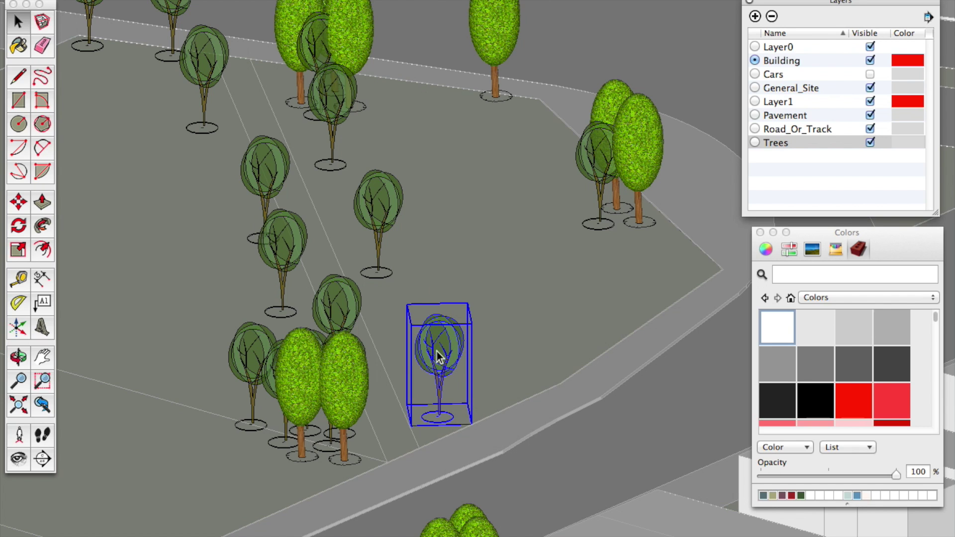
pyautogui.press('s')
pyautogui.moveTo(406, 304); pyautogui.dragTo(429, 331)
pyautogui.click(503, 387)
pyautogui.press('space')
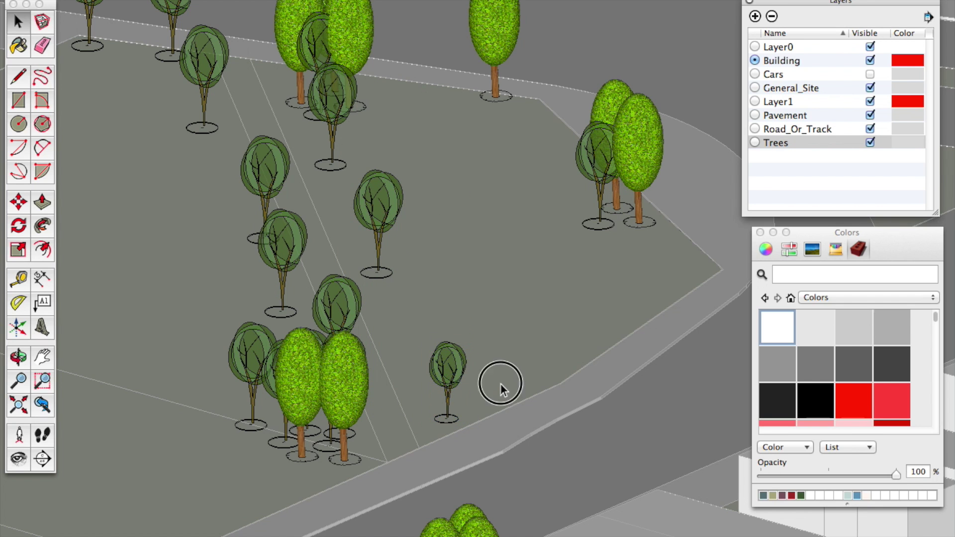
pyautogui.scroll(-5, 419, 402)
pyautogui.scroll(-3, 419, 402)
pyautogui.click(384, 140)
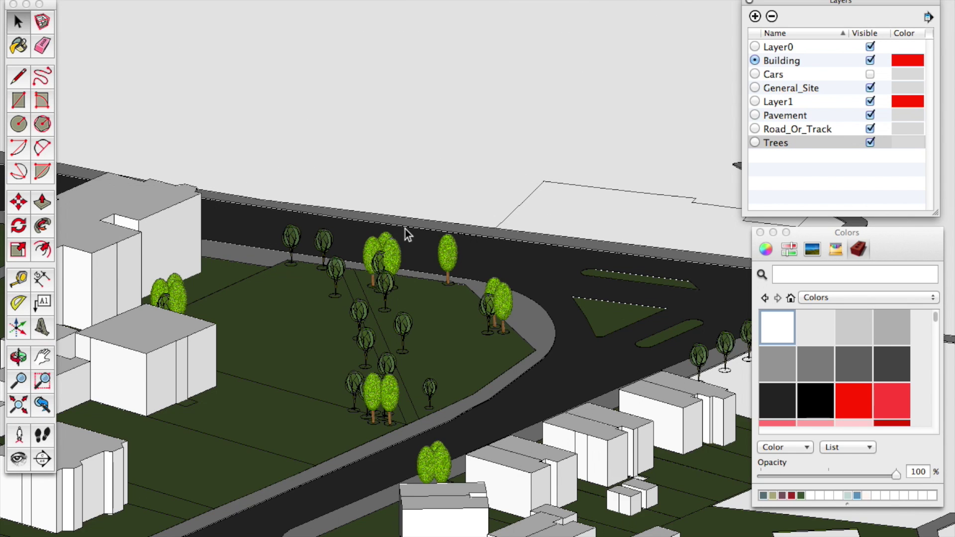
# - Make the Cars layer visible and select the group of flat car outlines on the main road
pyautogui.scroll(-5, 401, 249)
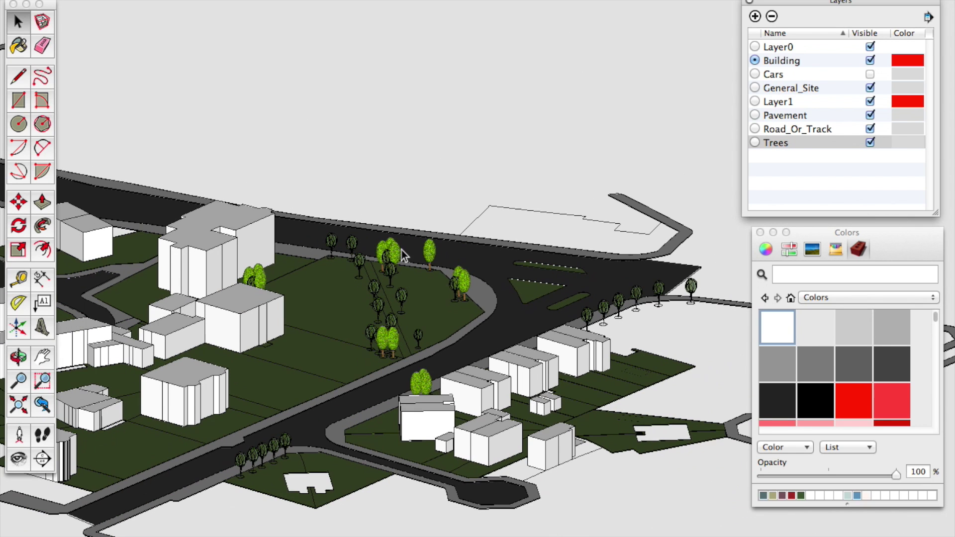
pyautogui.click(869, 74)
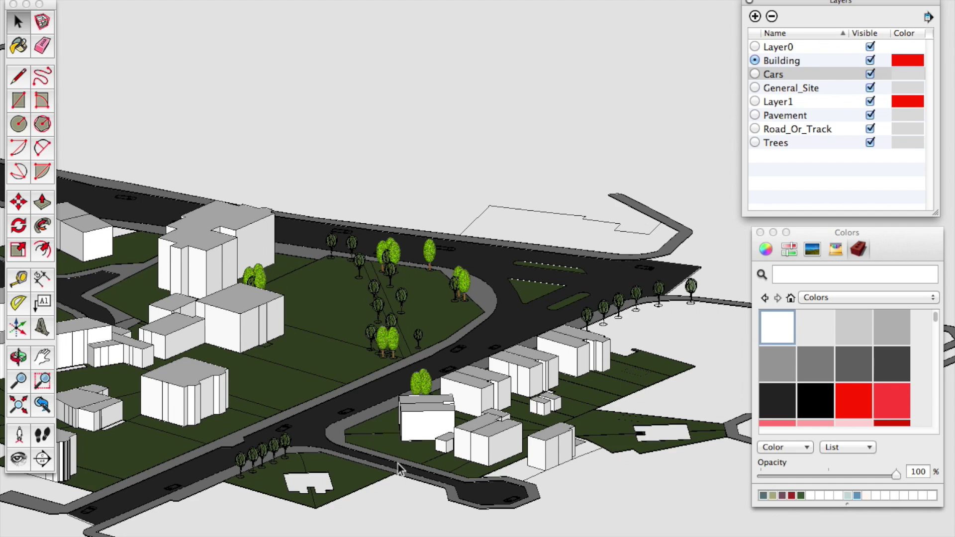
pyautogui.moveTo(275, 454); pyautogui.dragTo(503, 494, button='middle')
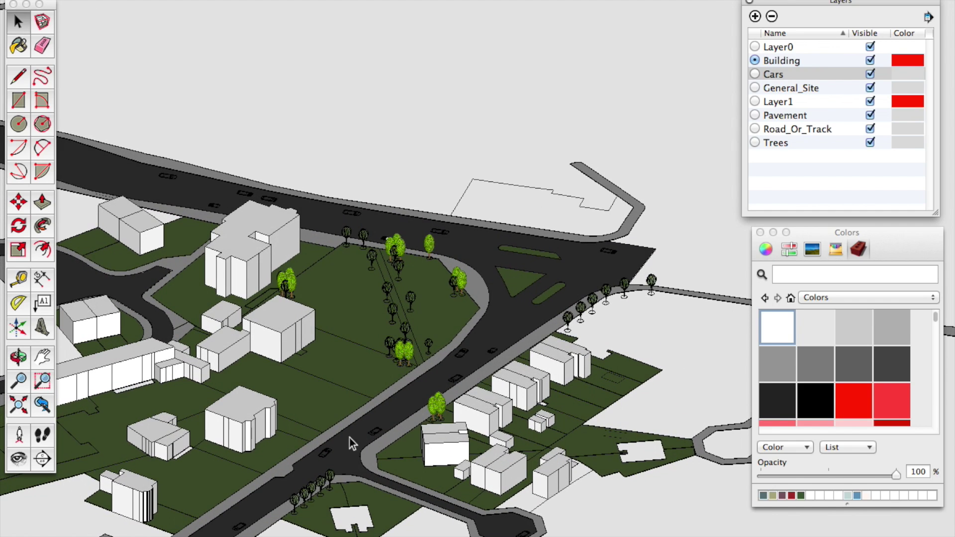
pyautogui.scroll(10, 335, 443)
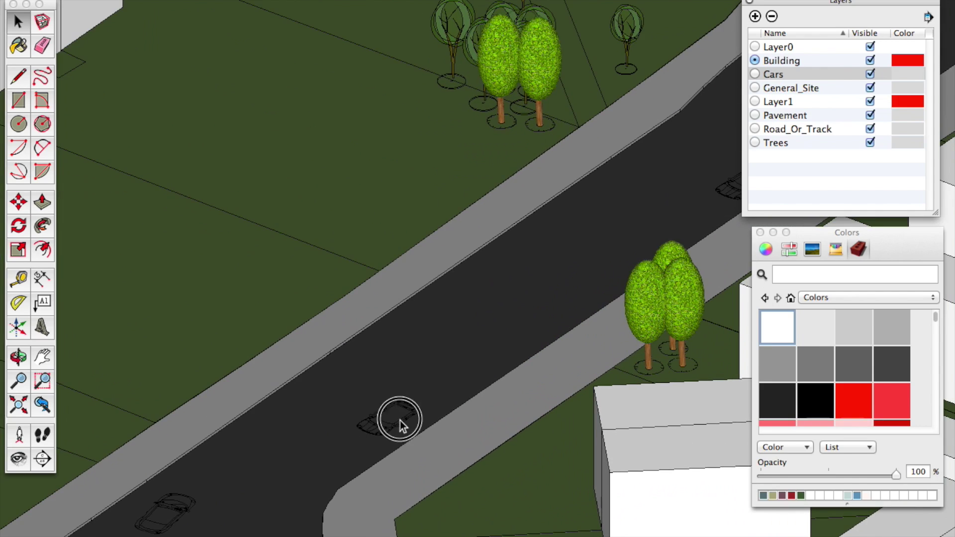
pyautogui.click(400, 419)
pyautogui.scroll(-4, 393, 398)
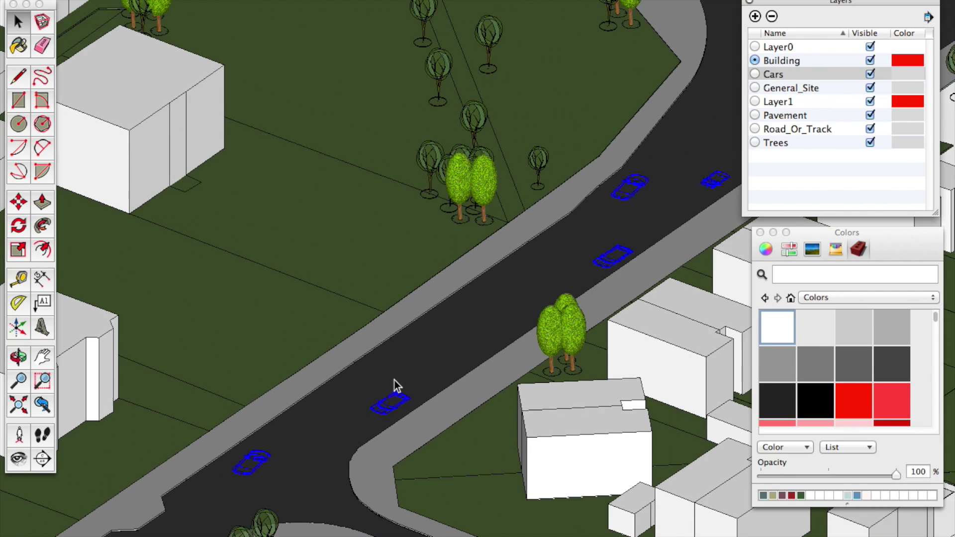
pyautogui.scroll(-5, 404, 426)
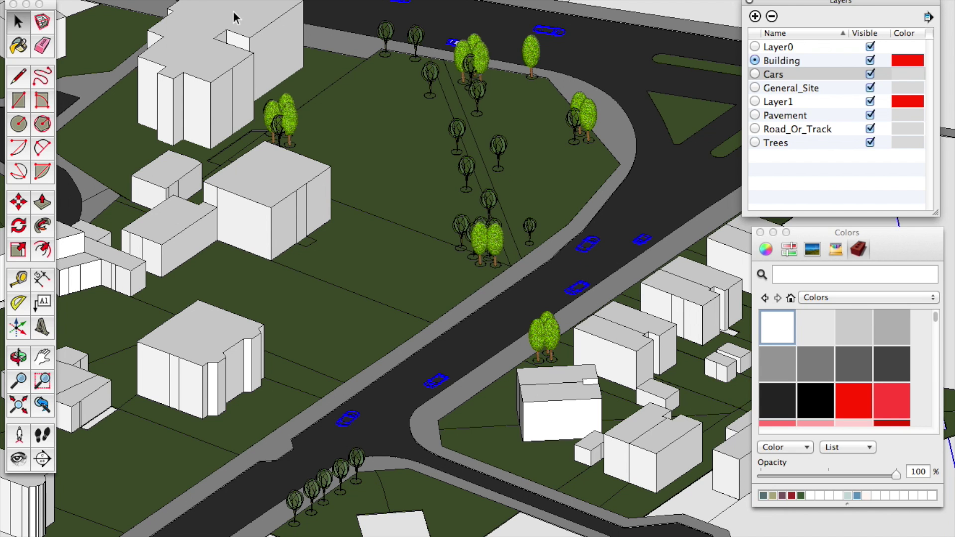
# - Open the 3D Warehouse and search for "simple car"
pyautogui.click(98, 0)
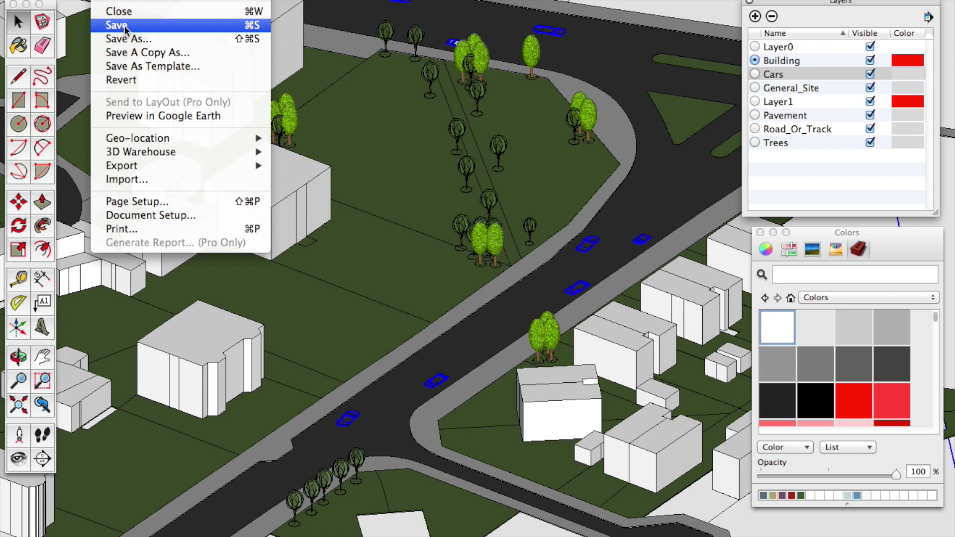
pyautogui.click(145, 25)
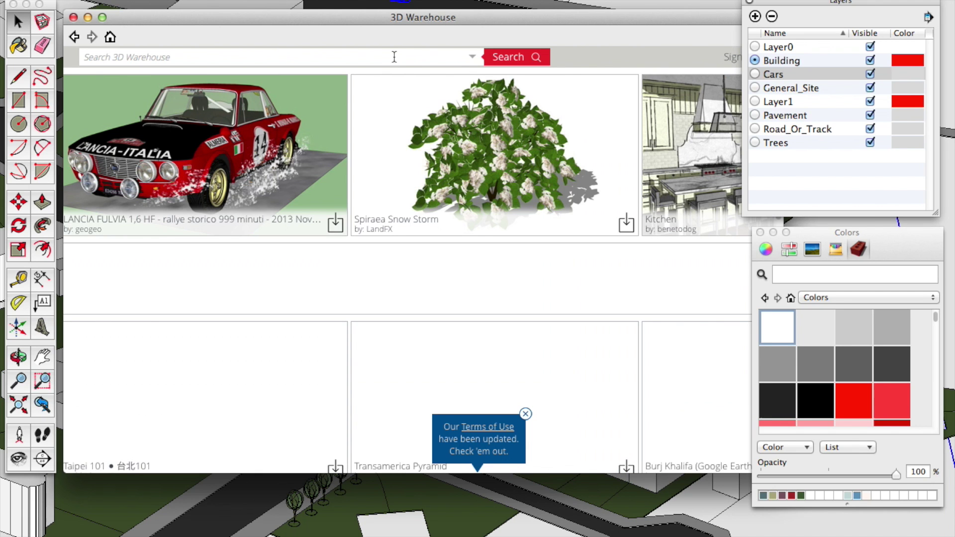
pyautogui.click(393, 58)
pyautogui.write('simple car')
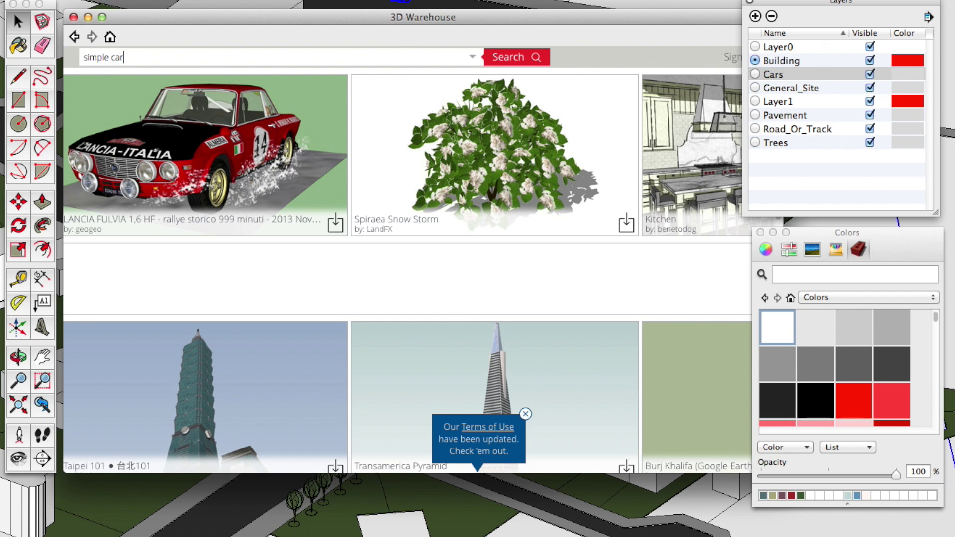
pyautogui.press('Return')
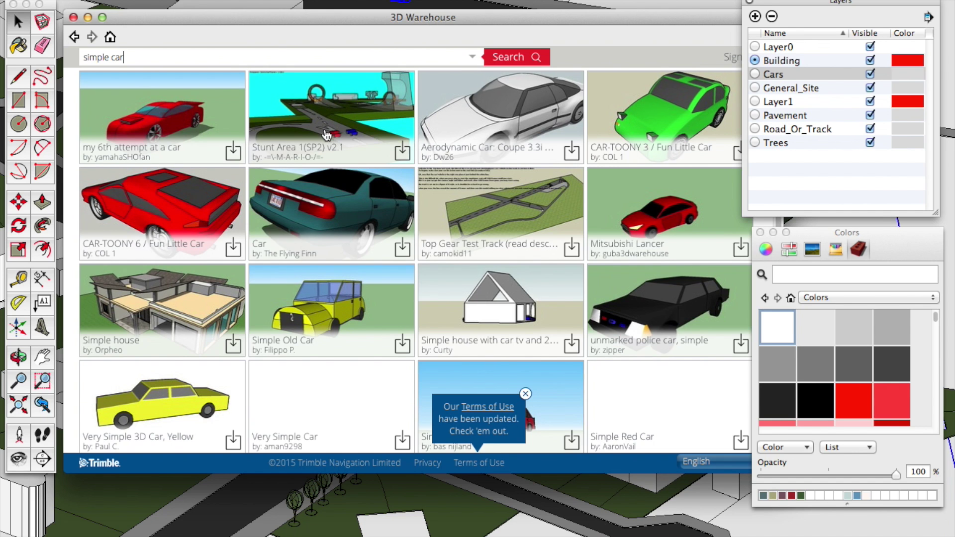
# - Download the Aerodynamic Car: Coupe 3.3i model directly into the site model and place it on the main road beside the car outlines
pyautogui.click(533, 117)
pyautogui.click(686, 96)
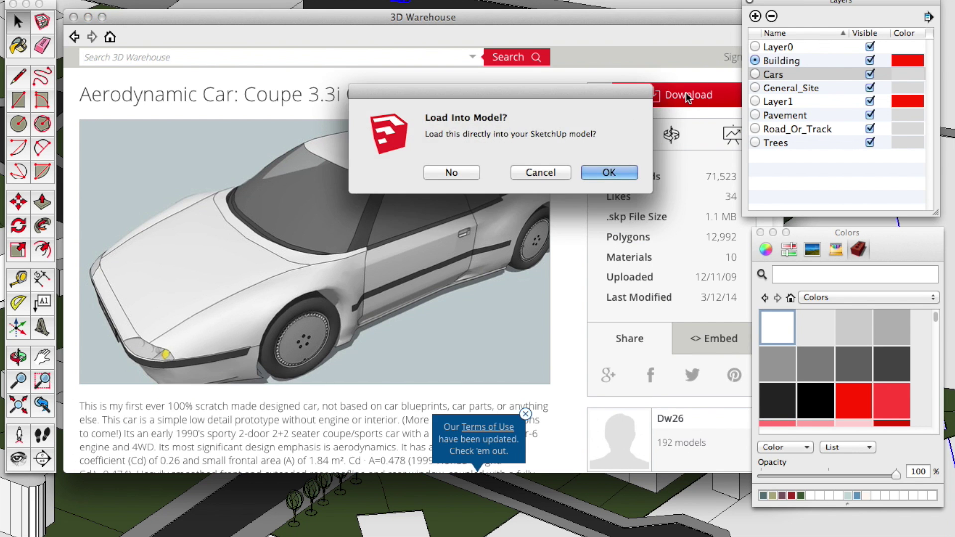
pyautogui.click(608, 172)
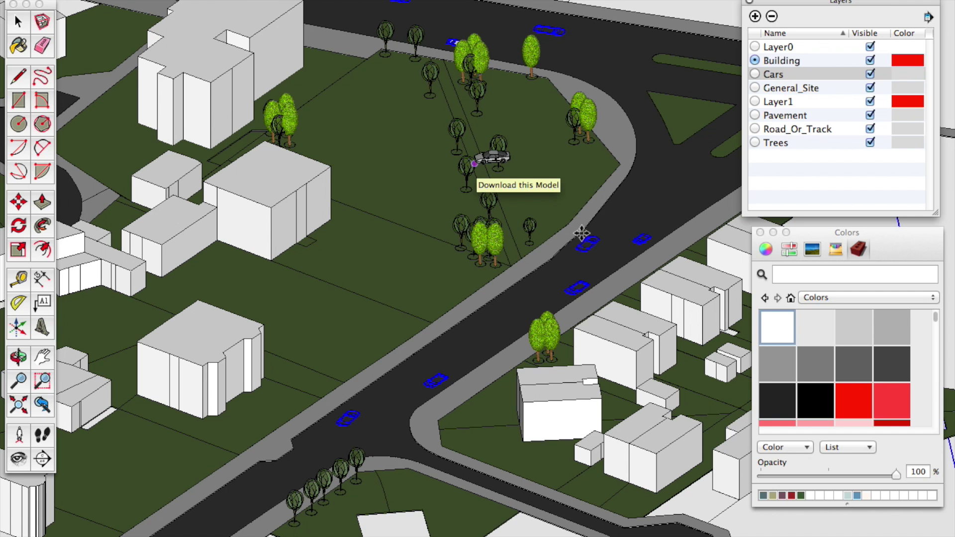
pyautogui.click(611, 255)
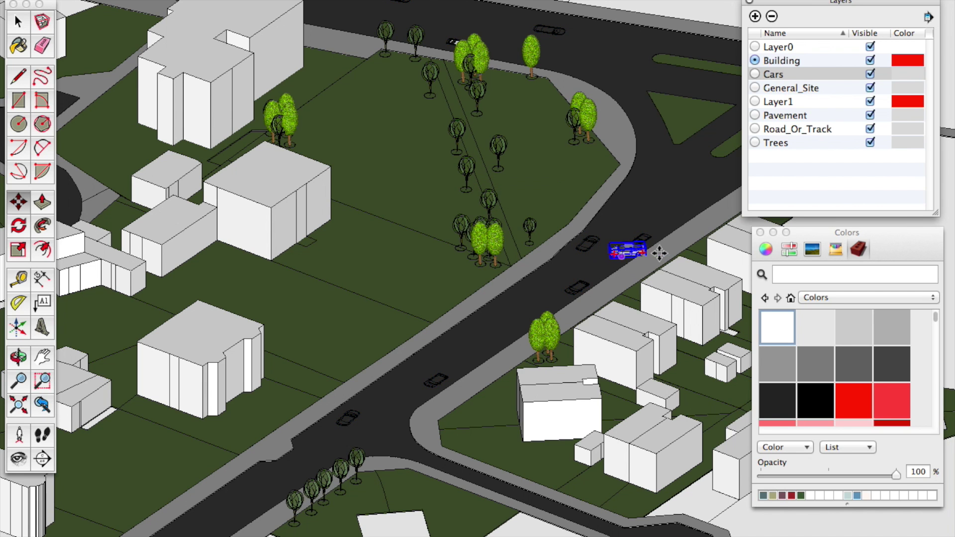
pyautogui.scroll(6, 652, 249)
pyautogui.scroll(-2, 660, 252)
pyautogui.press('space')
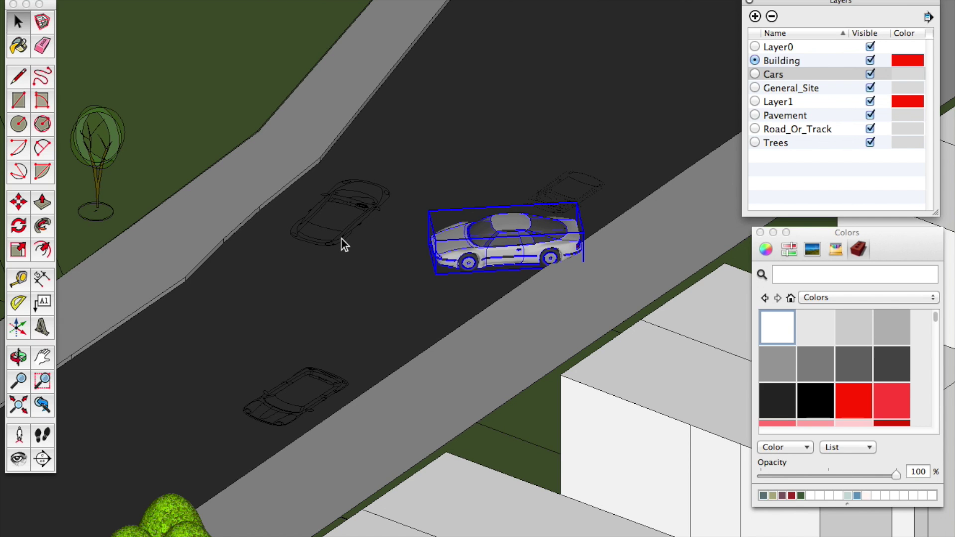
# - Enter the car outlines group and open the outline component beside the near pavement for editing
pyautogui.click(315, 401)
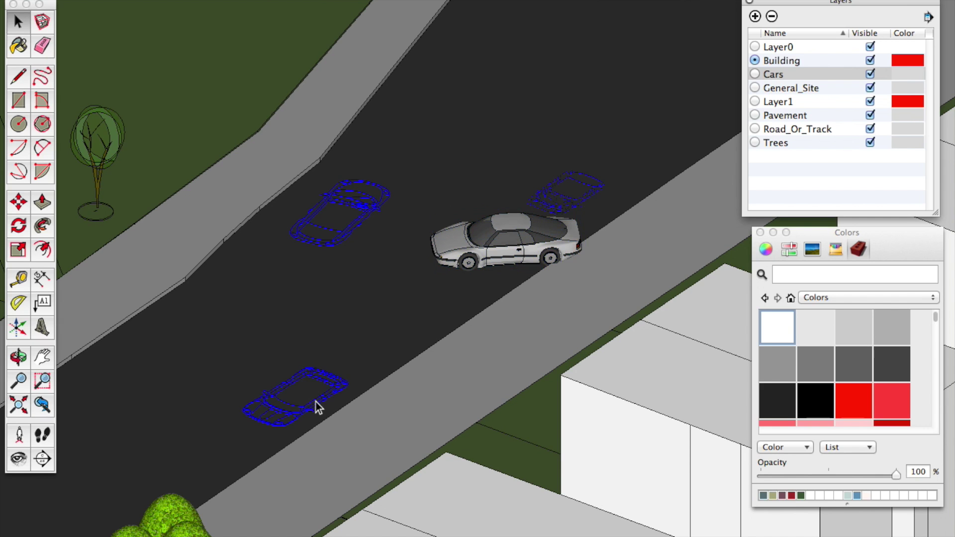
pyautogui.doubleClick(316, 401)
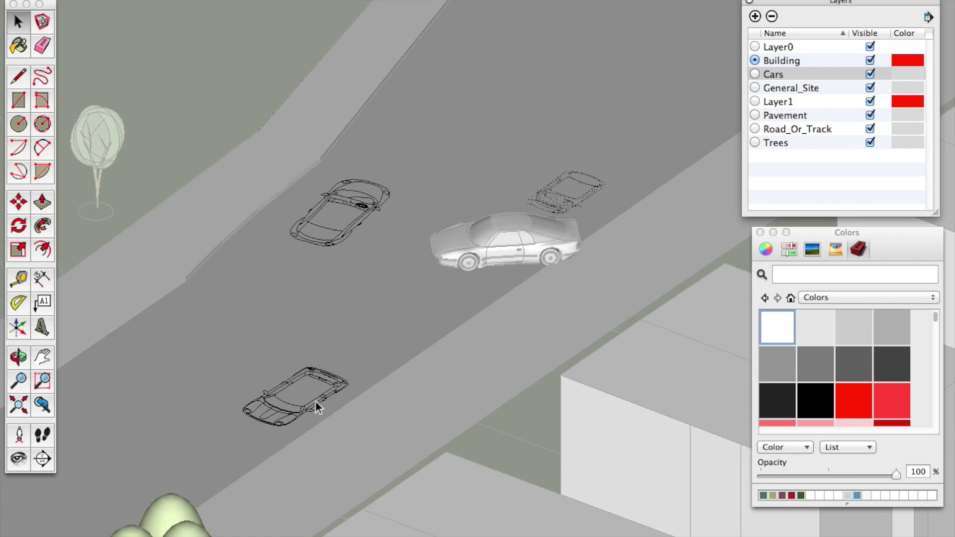
pyautogui.click(321, 402)
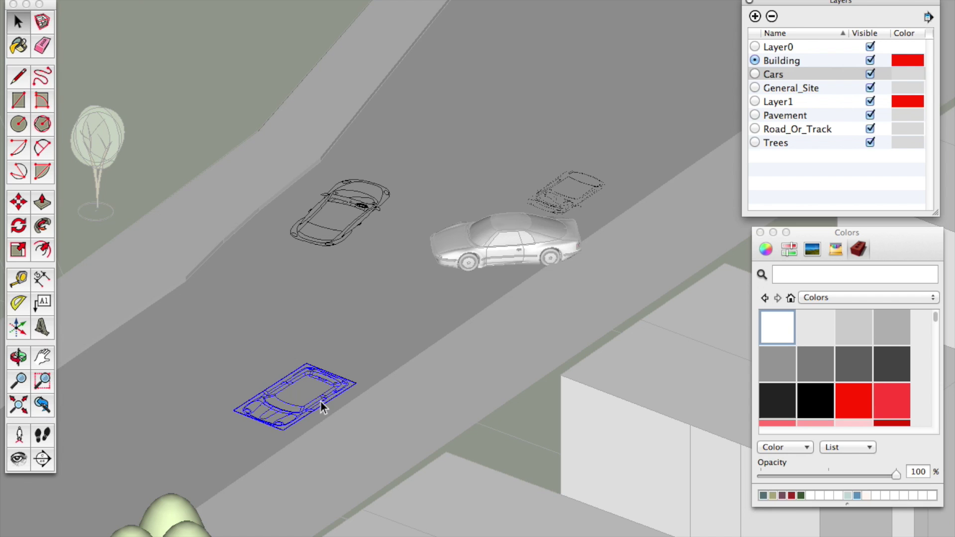
pyautogui.doubleClick(321, 402)
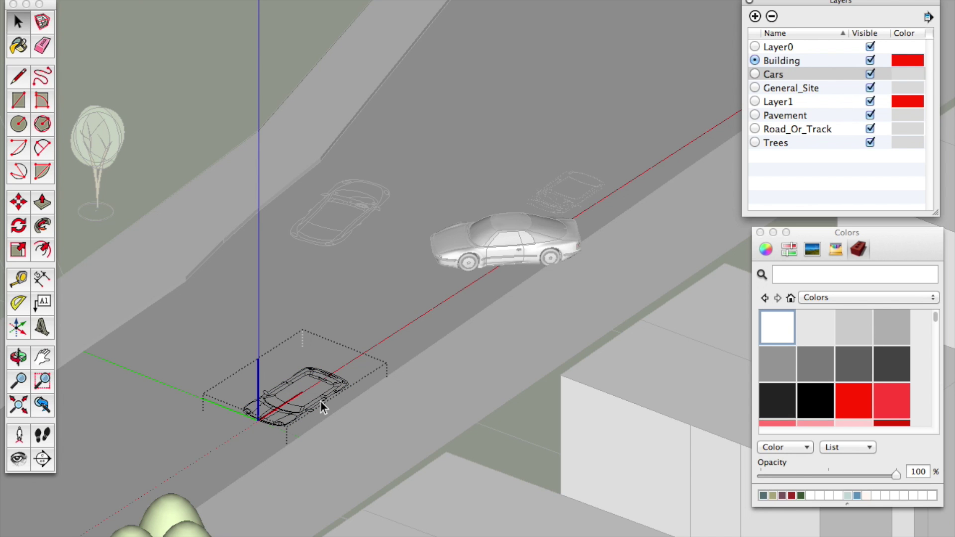
# - Align a copy of the coupe with the flat outline inside the car component, and leave the component and the outlines group
pyautogui.press('m')
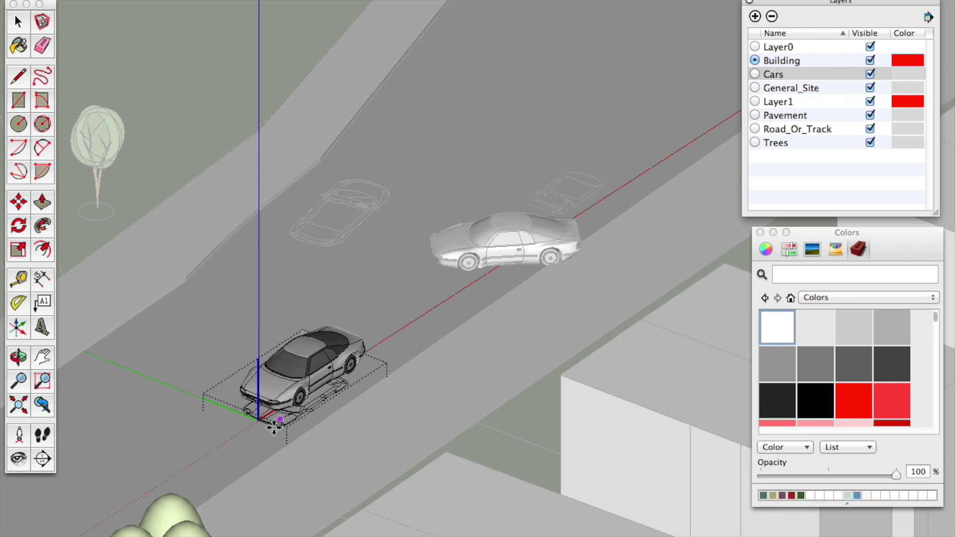
pyautogui.click(271, 433)
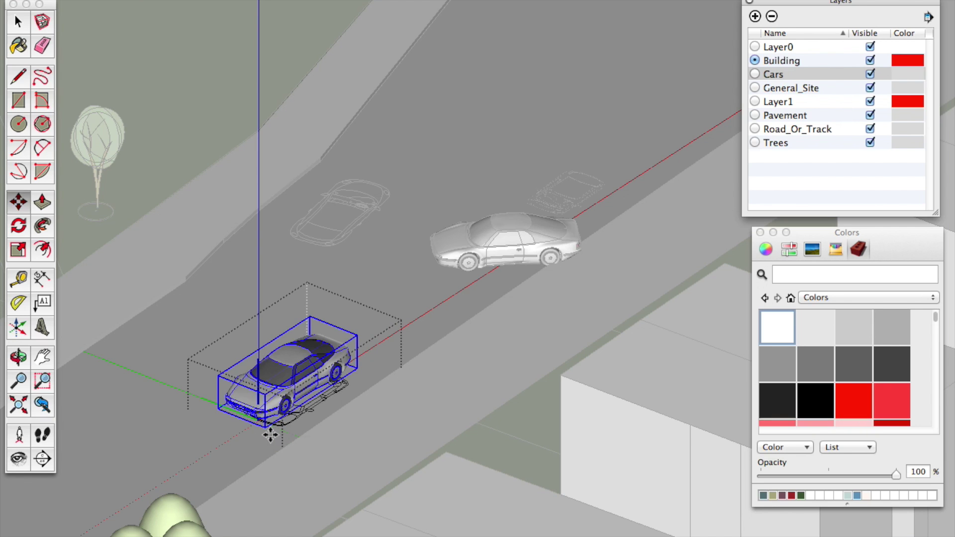
pyautogui.click(363, 292)
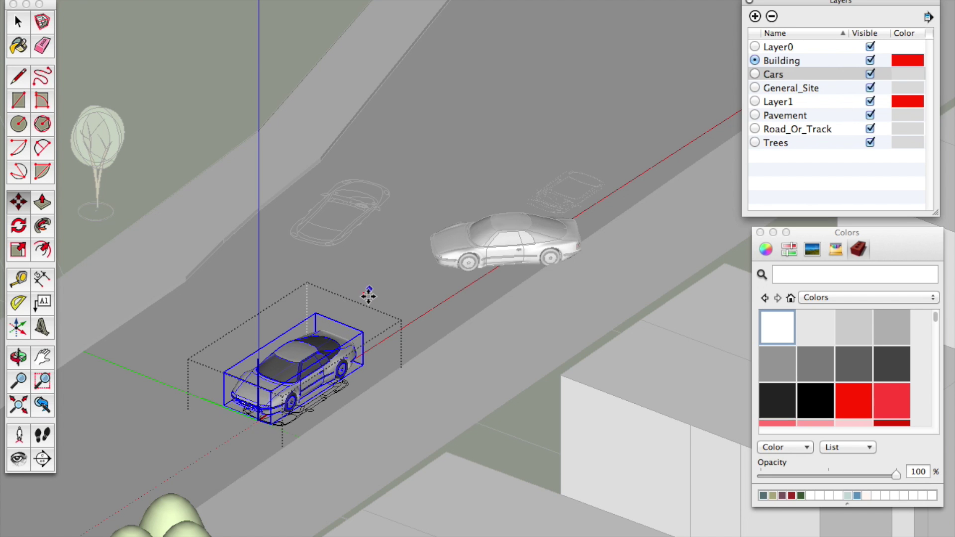
pyautogui.click(376, 301)
pyautogui.press('space')
pyautogui.click(454, 347)
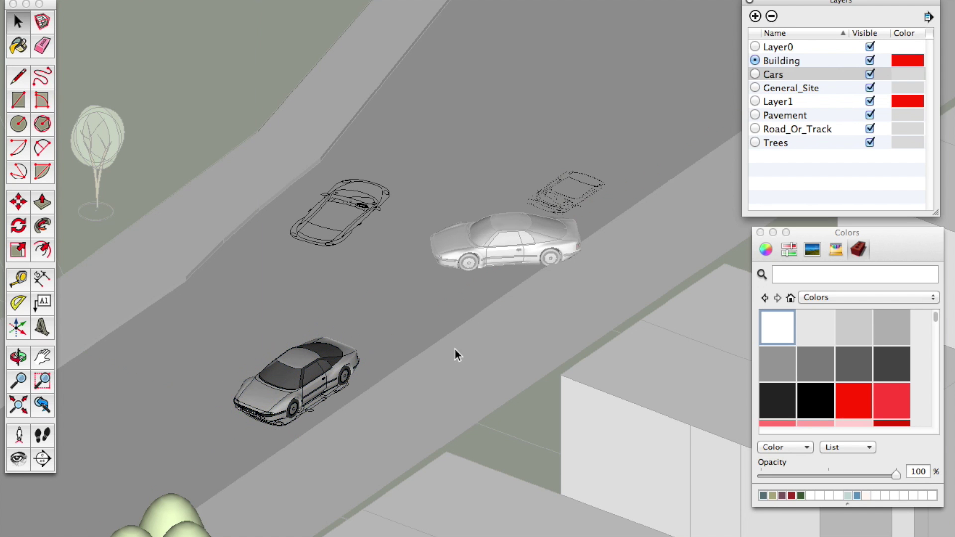
pyautogui.scroll(-6, 455, 338)
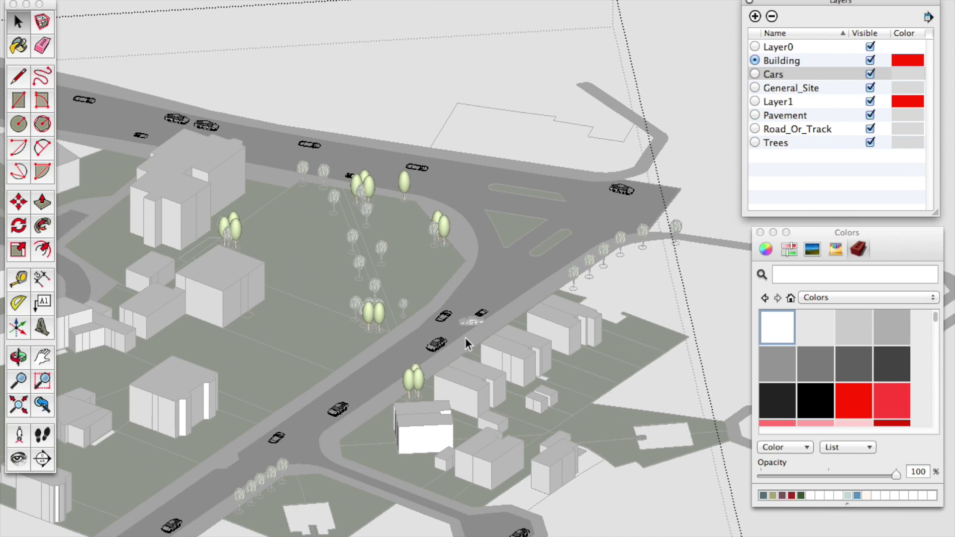
pyautogui.click(649, 135)
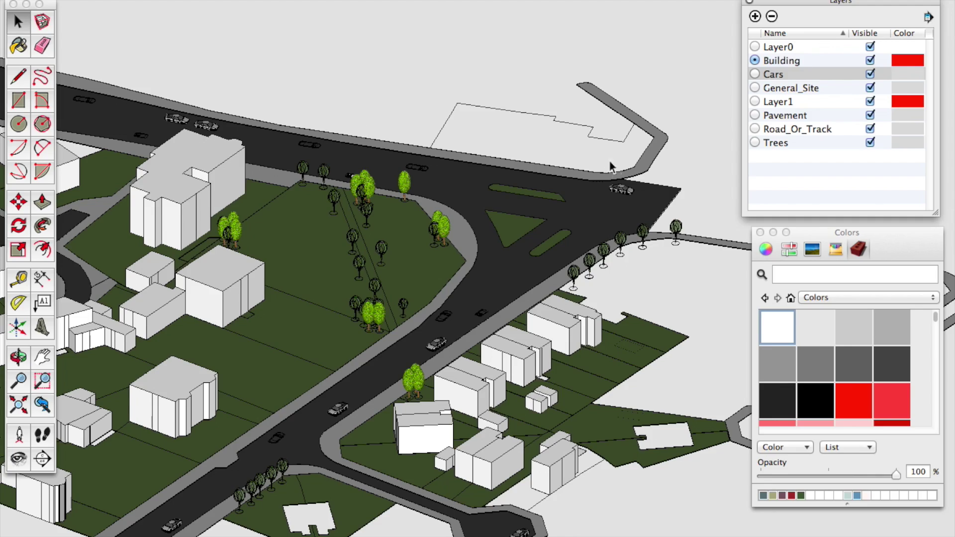
# - Examine the cars on the roads, the trees and the buildings of the site model from several angles
pyautogui.moveTo(520, 522); pyautogui.dragTo(357, 421, button='middle')
pyautogui.scroll(5, 345, 401)
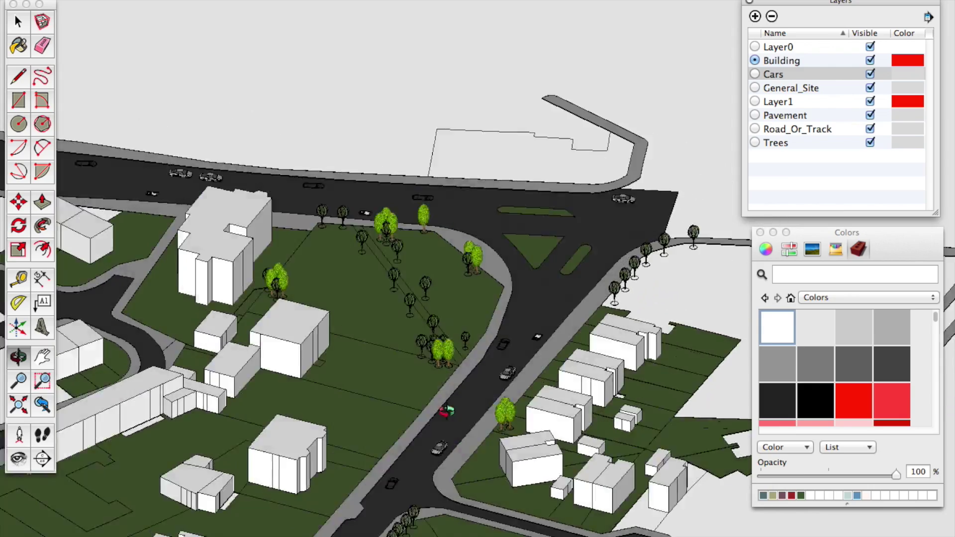
pyautogui.scroll(-3, 446, 411)
pyautogui.moveTo(446, 411); pyautogui.dragTo(457, 398, button='middle')
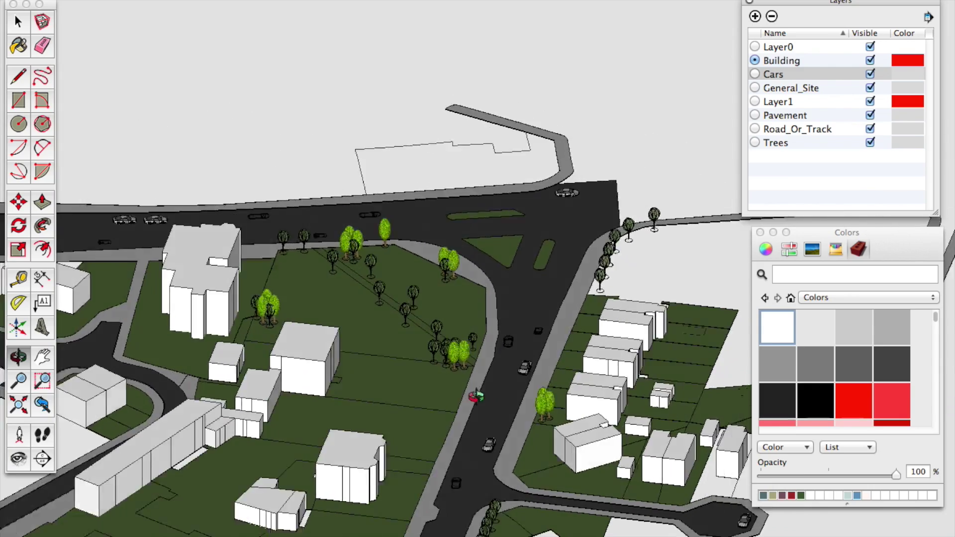
pyautogui.scroll(3, 461, 393)
pyautogui.scroll(-4, 634, 417)
pyautogui.moveTo(635, 417); pyautogui.dragTo(492, 422, button='middle')
pyautogui.scroll(5, 463, 351)
pyautogui.moveTo(463, 352); pyautogui.dragTo(393, 414, button='middle')
pyautogui.scroll(-3, 378, 400)
pyautogui.scroll(3, 417, 415)
pyautogui.scroll(-3, 417, 415)
pyautogui.scroll(3, 384, 418)
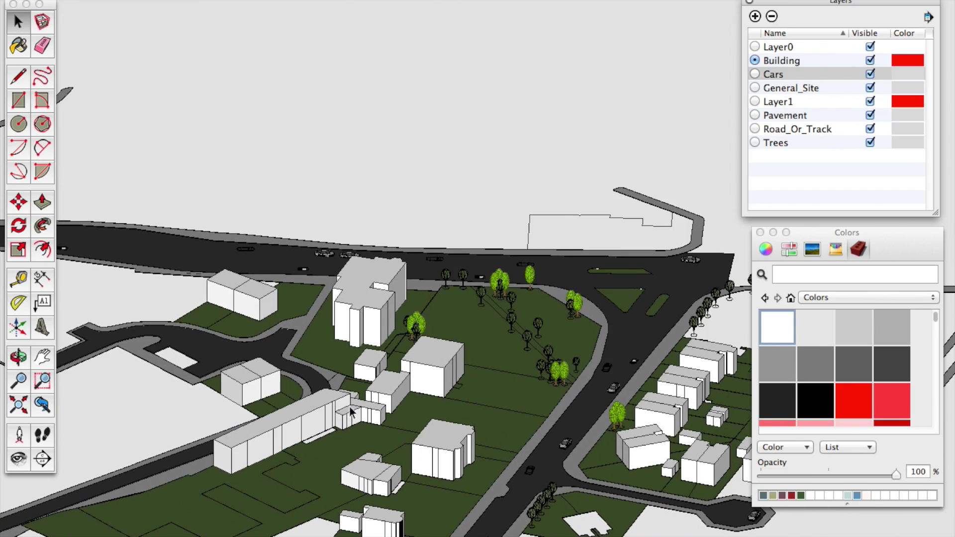
pyautogui.scroll(3, 640, 395)
pyautogui.moveTo(640, 396); pyautogui.dragTo(638, 359, button='middle')
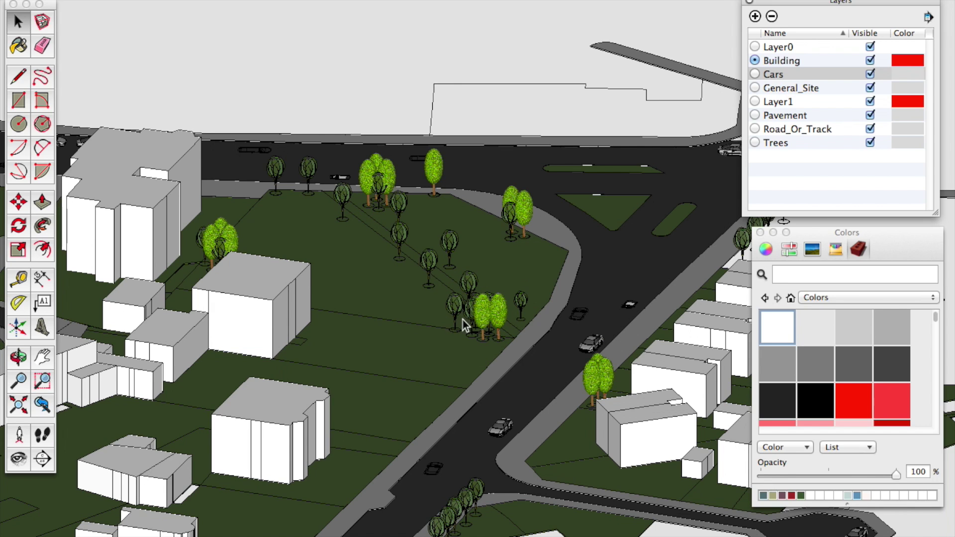
# - Enter the buildings group and select individual roof and wall faces on the houses near the road junction
pyautogui.click(610, 263)
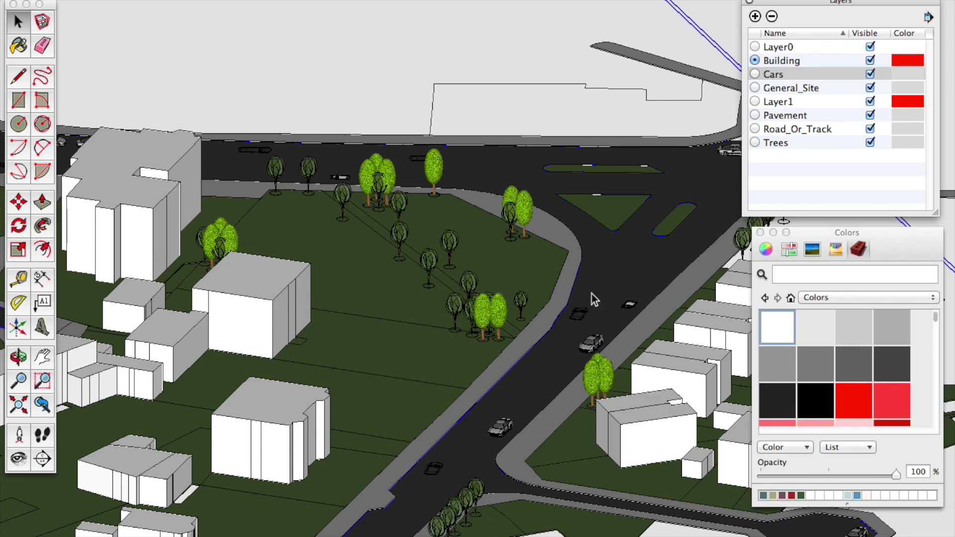
pyautogui.click(669, 368)
pyautogui.scroll(-5, 424, 390)
pyautogui.moveTo(424, 390); pyautogui.dragTo(469, 398, button='middle')
pyautogui.scroll(6, 497, 405)
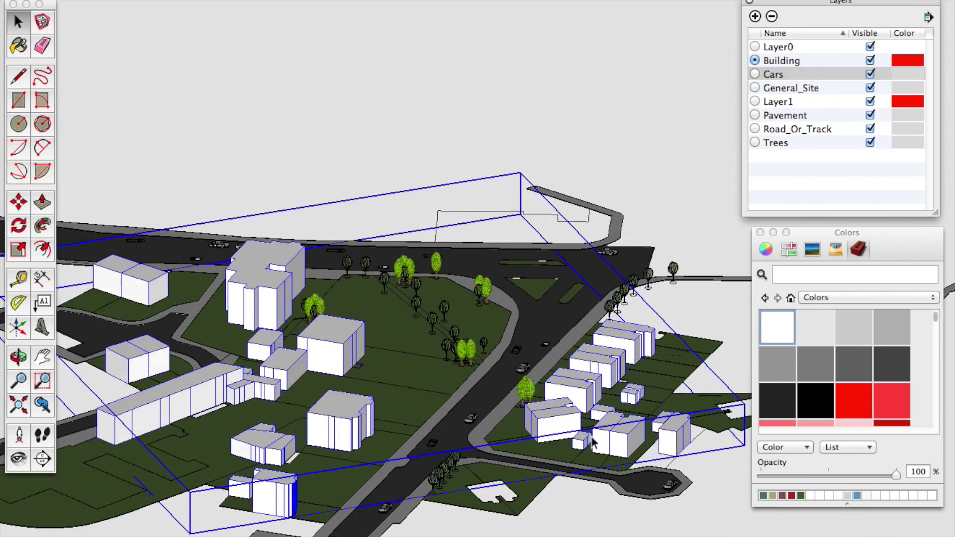
pyautogui.doubleClick(546, 414)
pyautogui.click(541, 407)
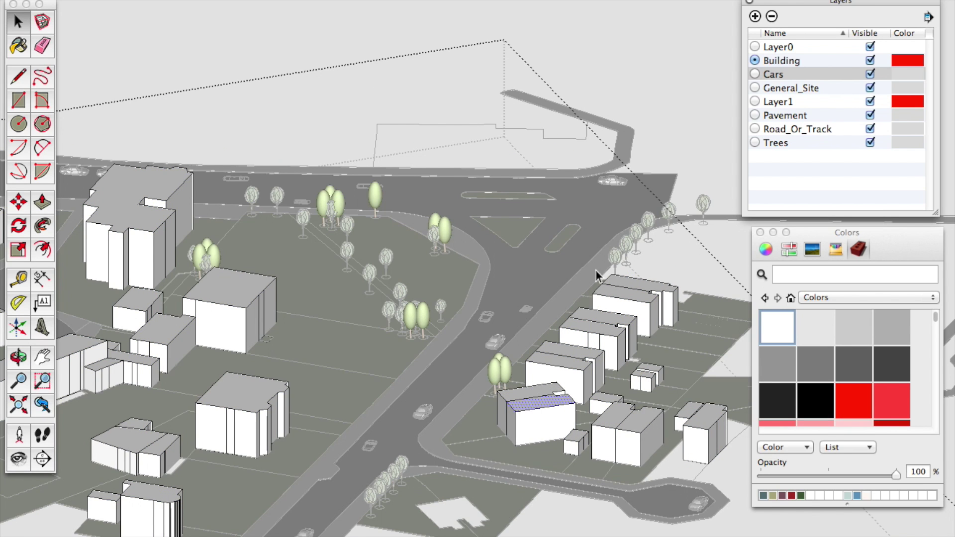
pyautogui.click(536, 416)
pyautogui.click(534, 391)
pyautogui.click(633, 437)
pyautogui.click(635, 444)
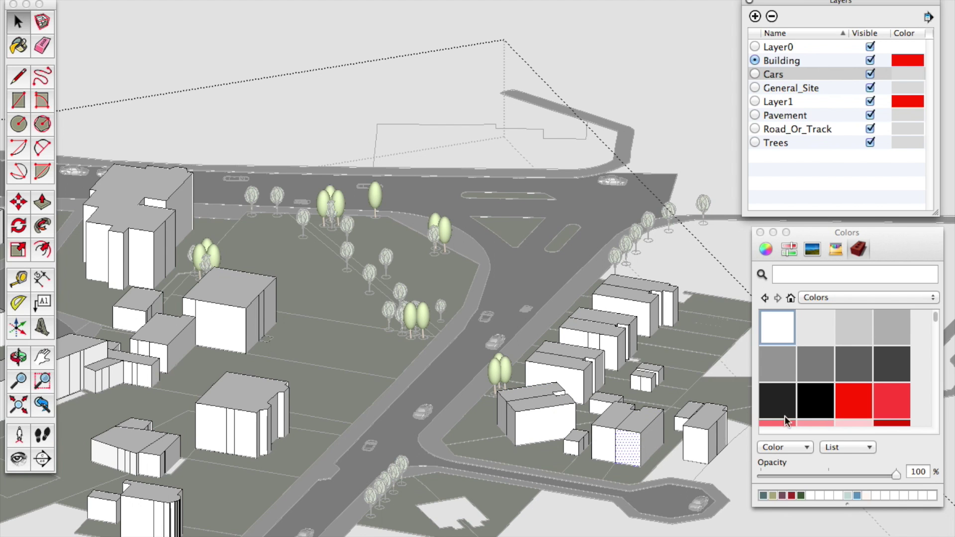
pyautogui.scroll(-2, 689, 438)
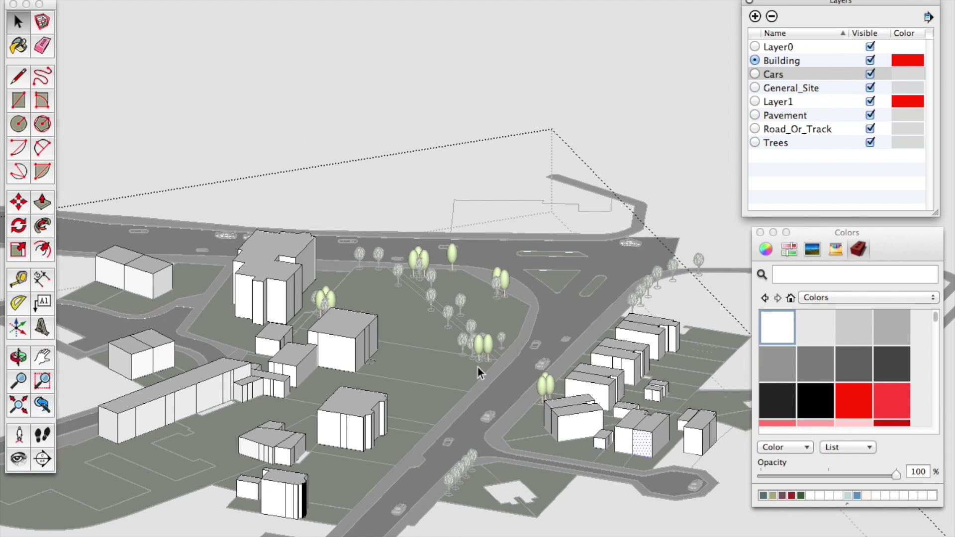
pyautogui.scroll(5, 503, 533)
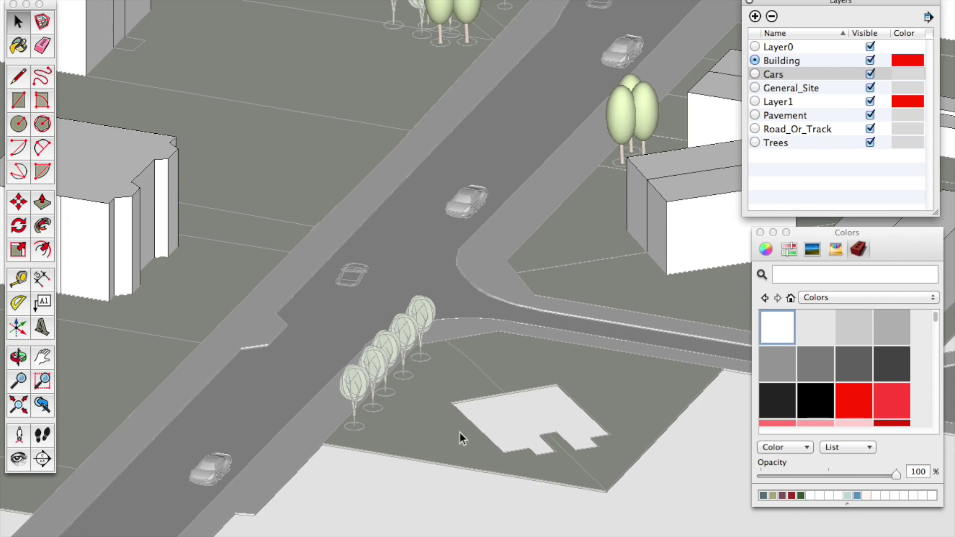
pyautogui.scroll(-3, 425, 424)
pyautogui.scroll(-2, 447, 413)
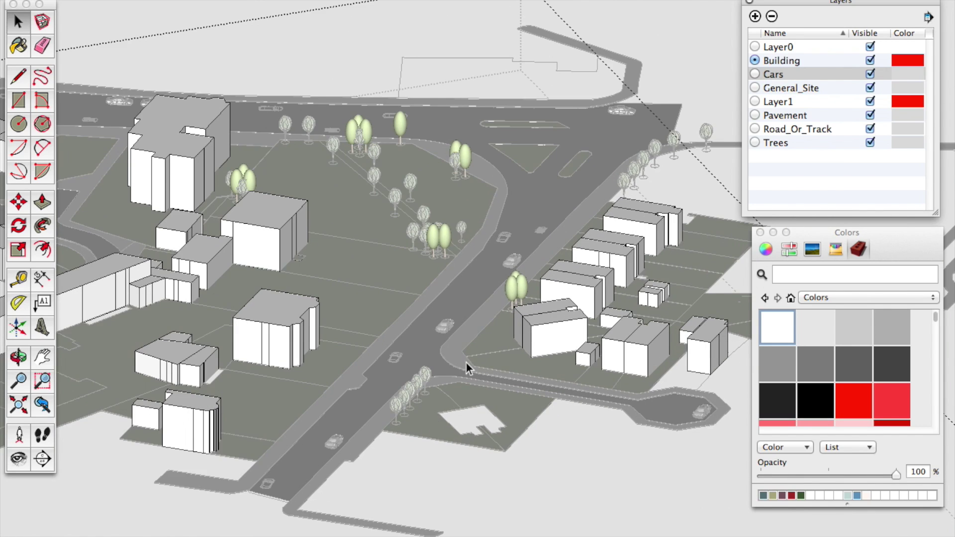
# - Select a front wall face of the paired house near the turning head and leave the buildings group
pyautogui.scroll(-2, 477, 360)
pyautogui.scroll(3, 662, 348)
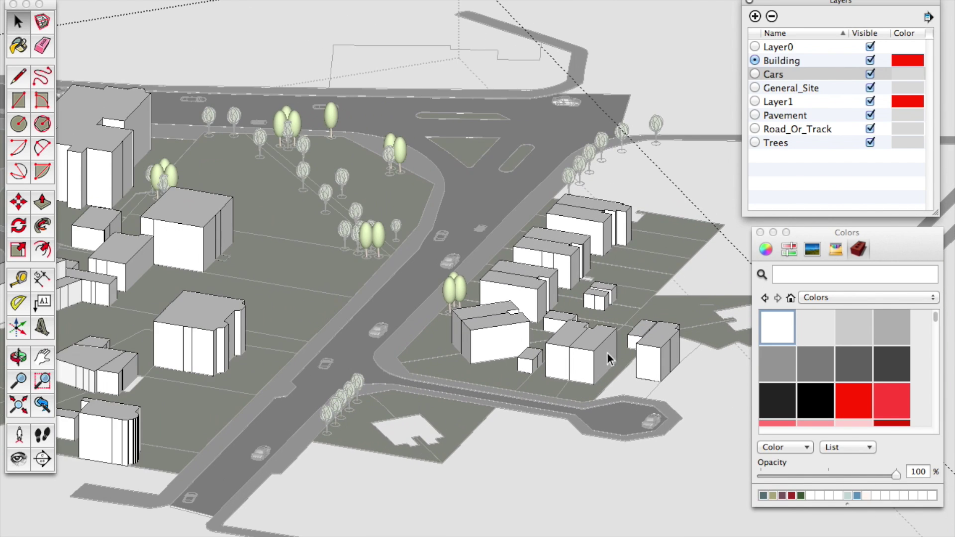
pyautogui.click(583, 374)
pyautogui.click(703, 155)
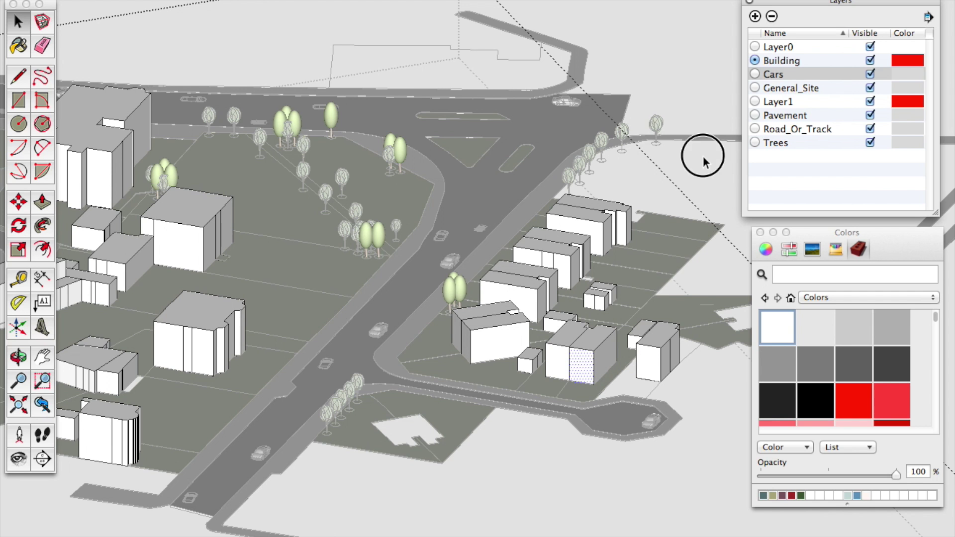
# - With Building as the active layer, draw a line across the empty building footprint beside the tree row, continuing the plot boundary
pyautogui.scroll(5, 405, 455)
pyautogui.click(754, 60)
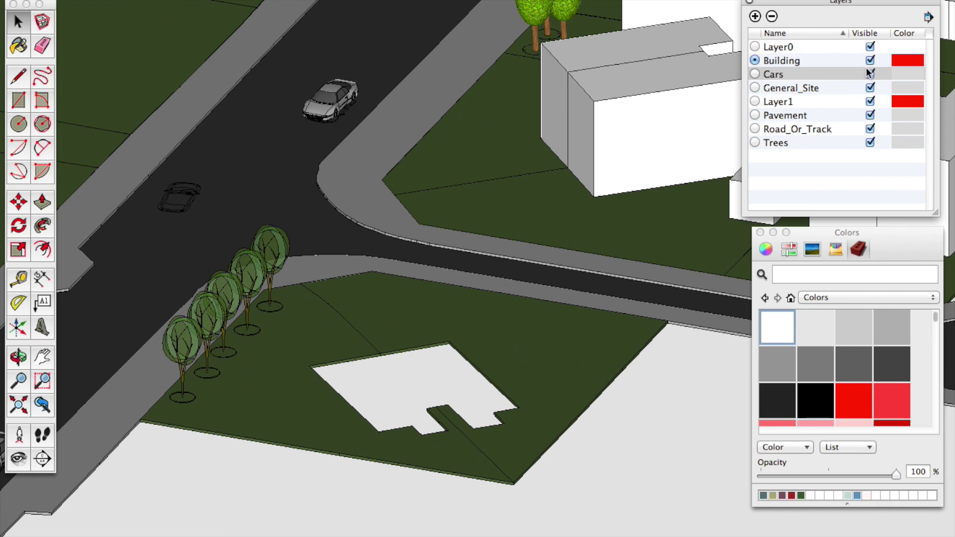
pyautogui.scroll(3, 373, 412)
pyautogui.press('l')
pyautogui.click(386, 317)
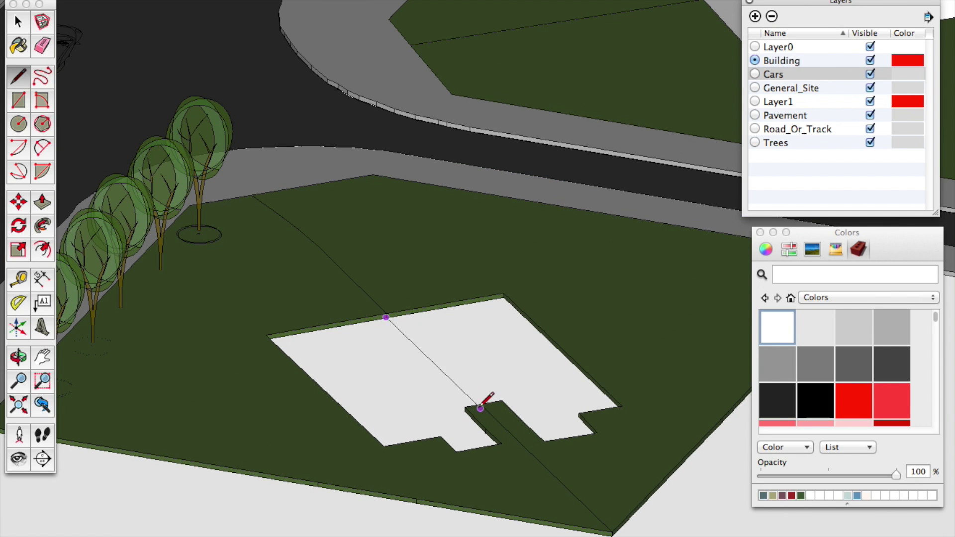
pyautogui.click(481, 405)
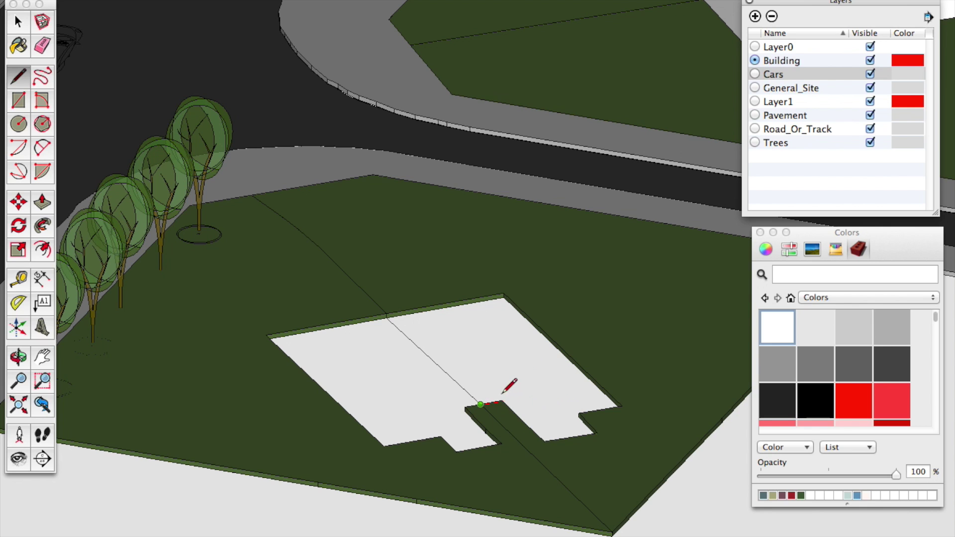
pyautogui.press('Escape')
pyautogui.press('space')
# - Enter the buildings group and Push/Pull one half of the corner house's roof down to ground level
pyautogui.moveTo(462, 372); pyautogui.dragTo(617, 415, button='middle')
pyautogui.scroll(2, 493, 386)
pyautogui.moveTo(494, 386); pyautogui.dragTo(486, 420, button='middle')
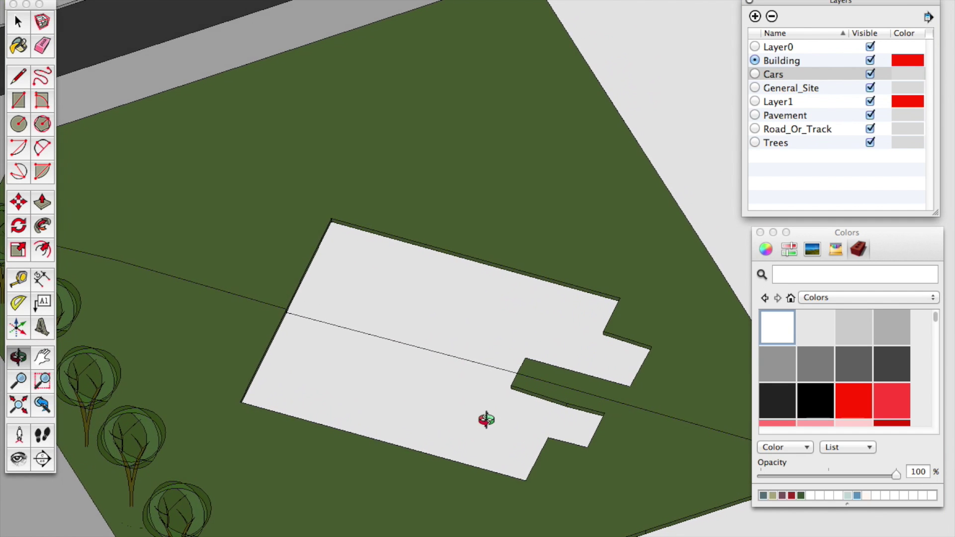
pyautogui.scroll(-6, 366, 395)
pyautogui.doubleClick(214, 69)
pyautogui.click(215, 52)
pyautogui.press('p')
pyautogui.moveTo(215, 44); pyautogui.dragTo(224, 145)
# - Group the flattened footprint face of the corner house
pyautogui.scroll(-4, 393, 229)
pyautogui.moveTo(392, 228); pyautogui.dragTo(195, 113, button='middle')
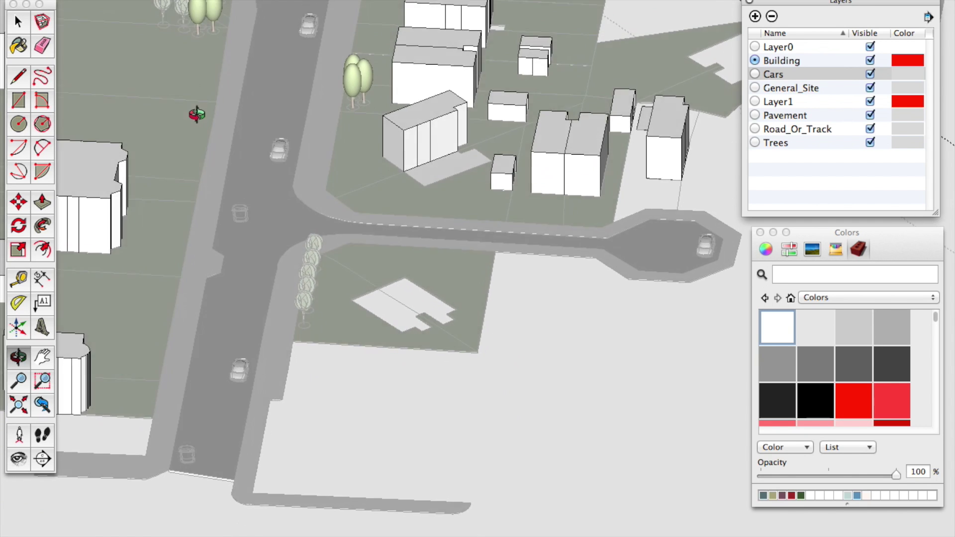
pyautogui.scroll(6, 392, 101)
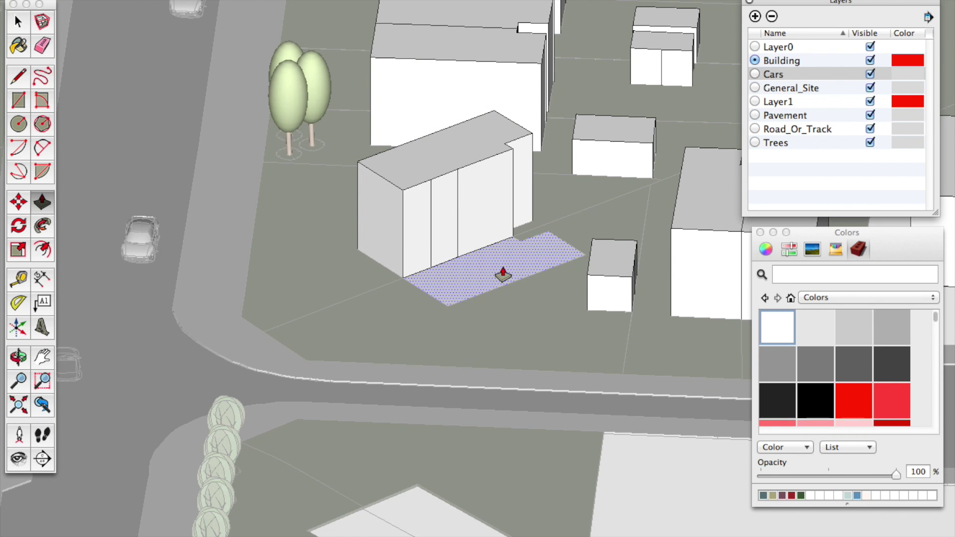
pyautogui.press('space')
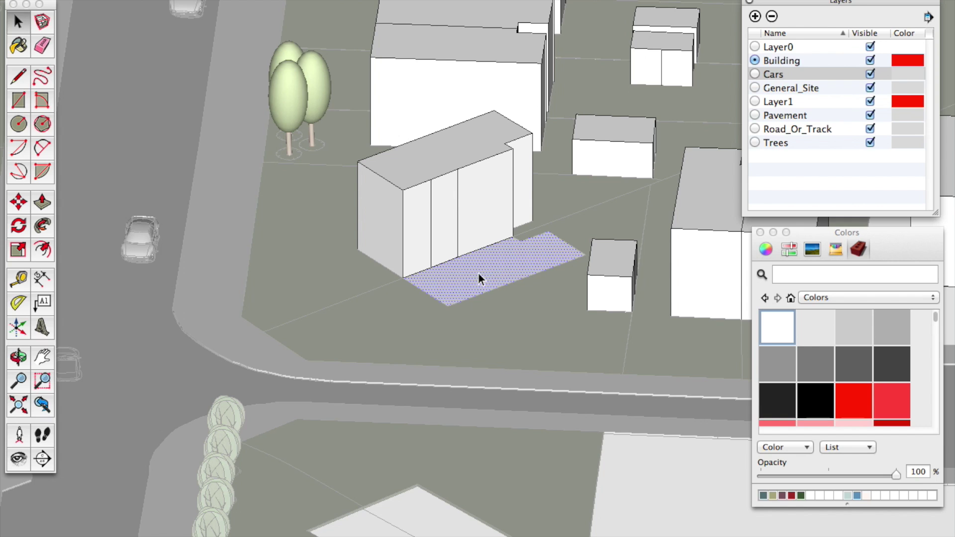
pyautogui.press('super+g')
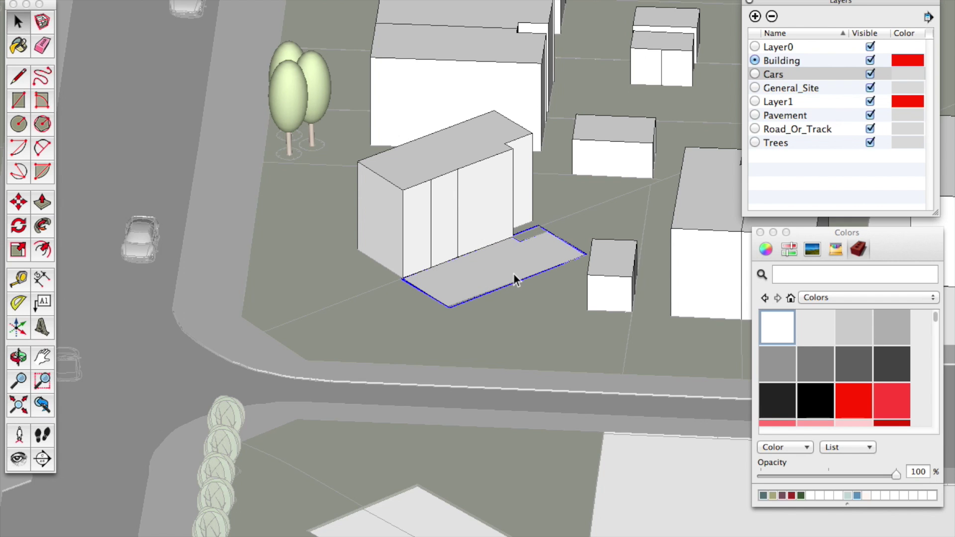
# - Open the footprint's group, Push/Pull its face up to the height of the adjoining half, and close the group
pyautogui.doubleClick(484, 281)
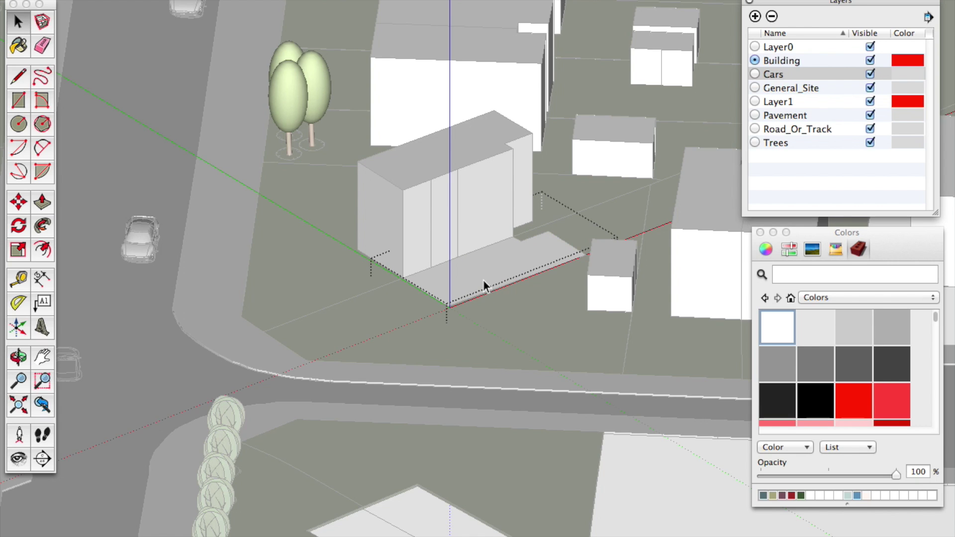
pyautogui.press('p')
pyautogui.moveTo(485, 280); pyautogui.dragTo(489, 199)
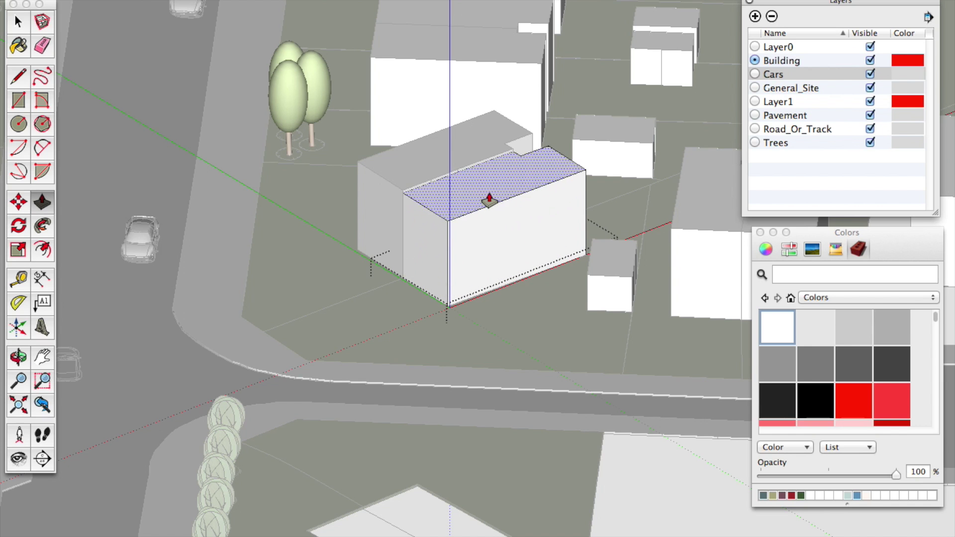
pyautogui.press('space')
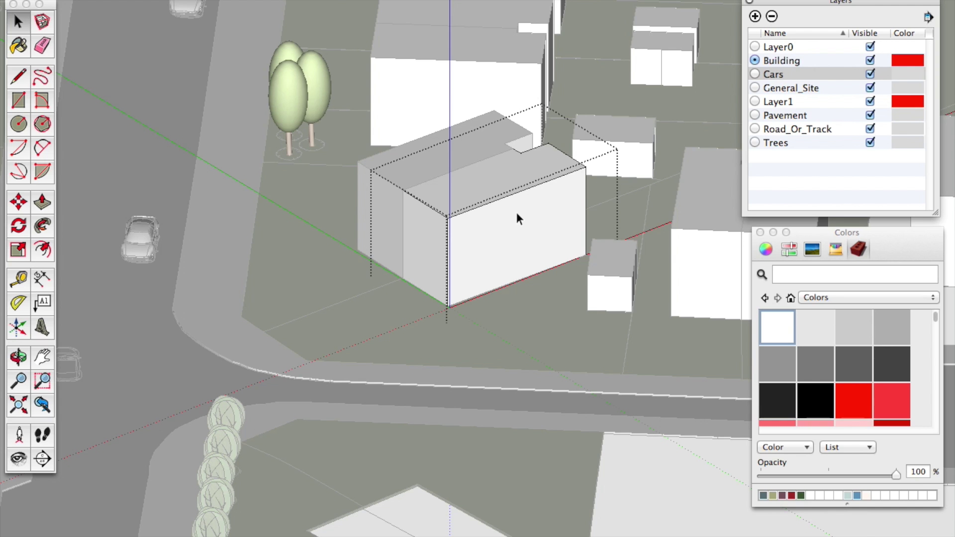
pyautogui.click(323, 247)
# - Select the grouped half of the corner house, followed by the ungrouped roof face of its other half
pyautogui.click(423, 234)
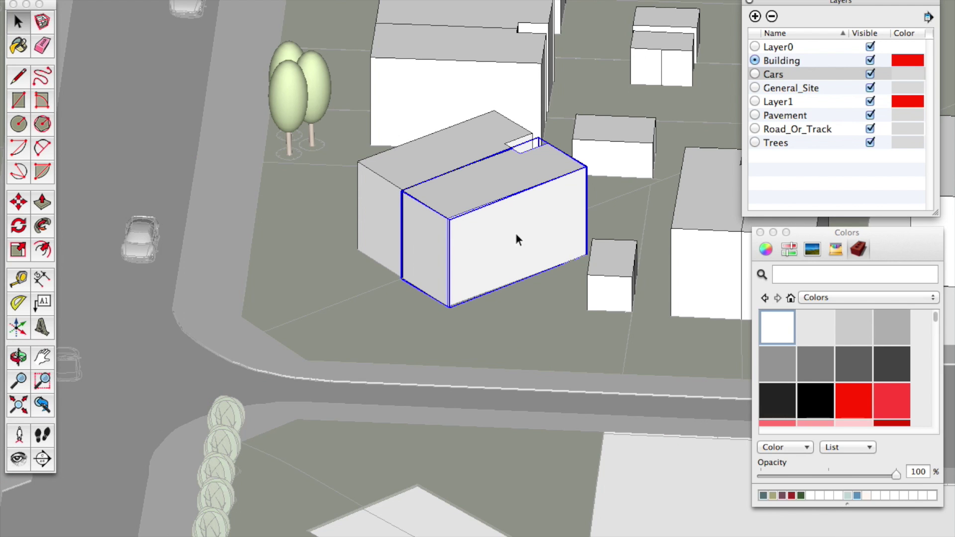
pyautogui.click(420, 154)
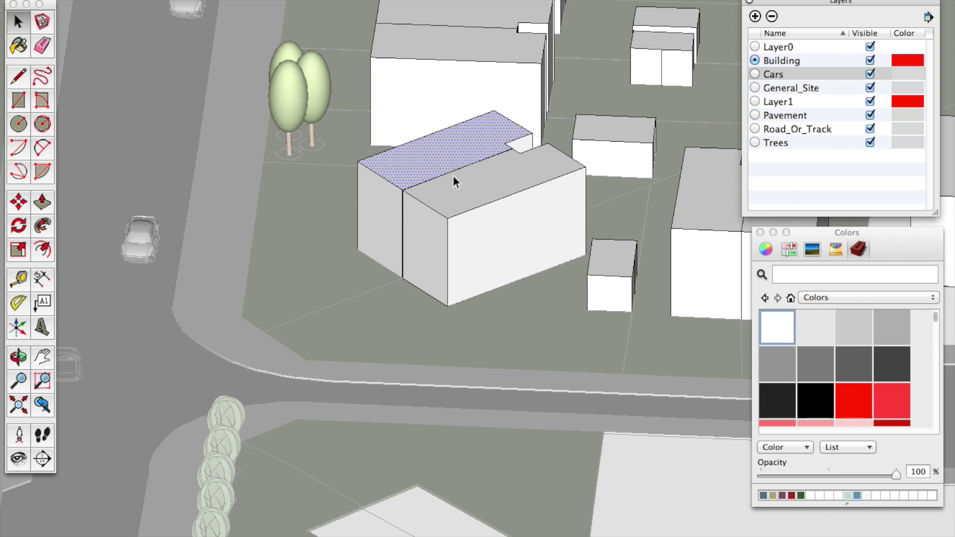
pyautogui.scroll(-2, 310, 224)
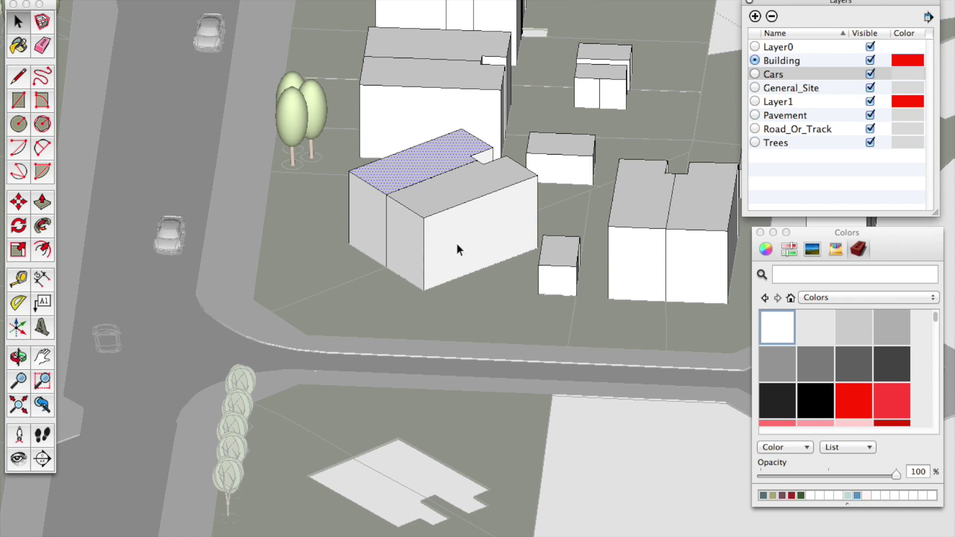
# - Try to move one ungrouped roof face of the paired house near the turning head, and cancel the move
pyautogui.click(669, 215)
pyautogui.click(680, 205)
pyautogui.click(641, 211)
pyautogui.press('m')
pyautogui.moveTo(645, 209); pyautogui.dragTo(592, 247)
pyautogui.press('Escape')
pyautogui.press('space')
# - Try to move the ungrouped roof face of the corner house, and select the grouped half instead
pyautogui.click(420, 179)
pyautogui.press('m')
pyautogui.moveTo(419, 161); pyautogui.dragTo(356, 148)
pyautogui.click(356, 148)
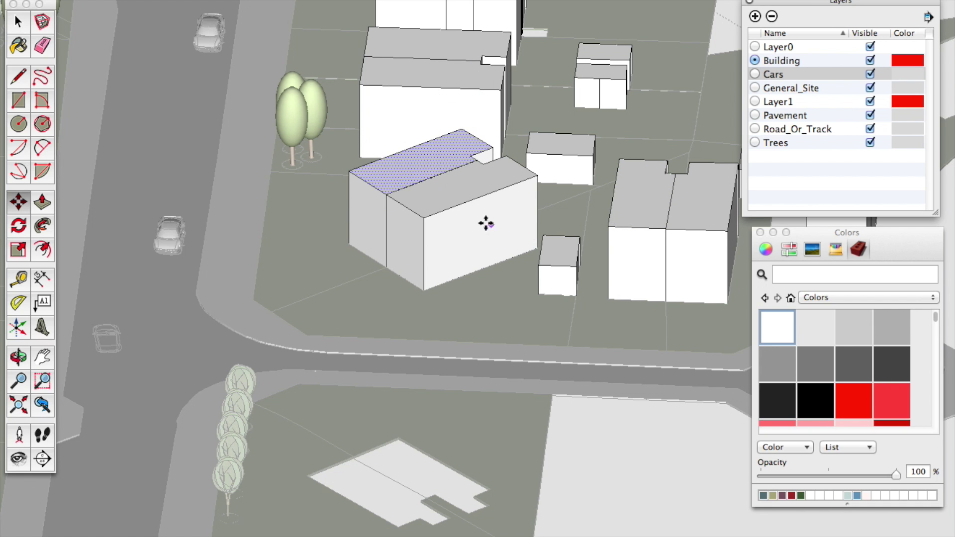
pyautogui.press('space')
pyautogui.click(492, 238)
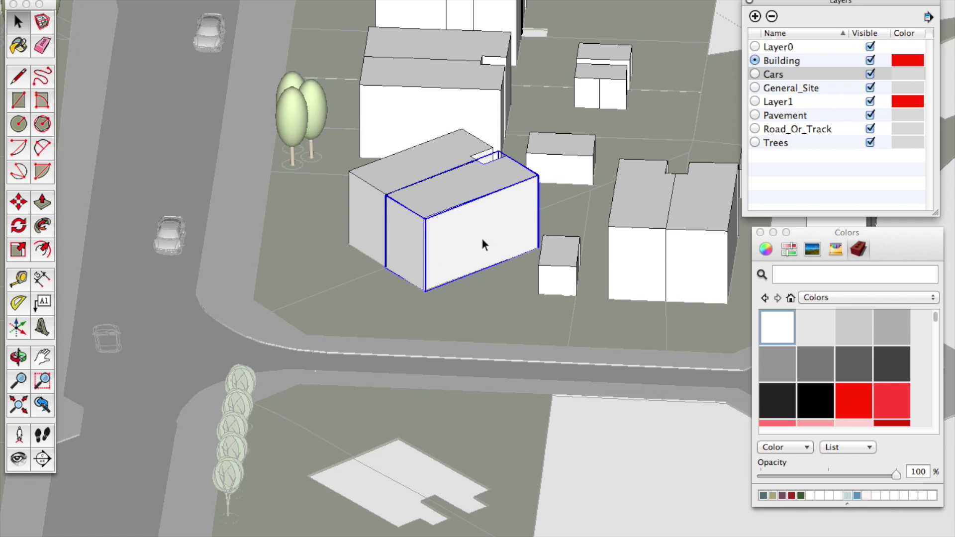
# - Leave the buildings group and examine the whole site model from several angles
pyautogui.scroll(-6, 452, 266)
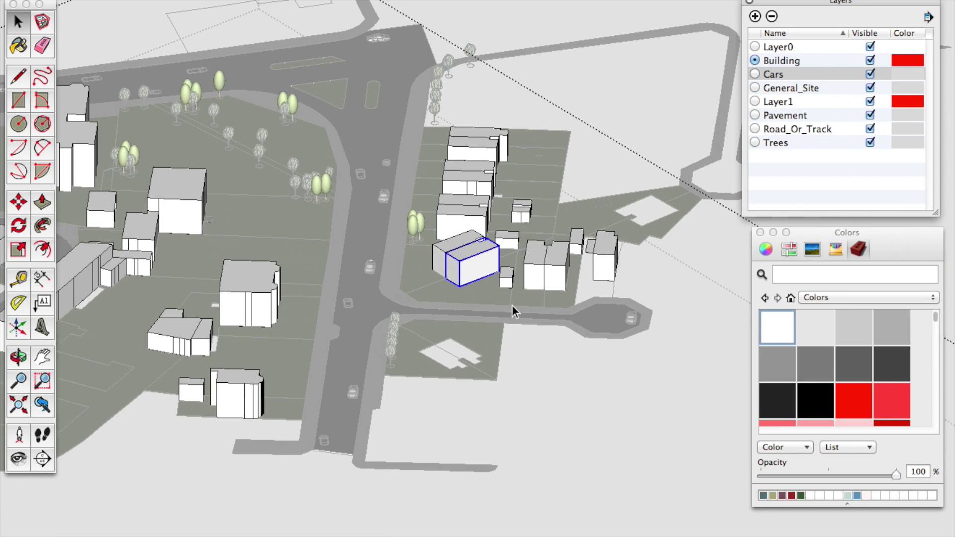
pyautogui.moveTo(405, 300); pyautogui.dragTo(464, 214, button='middle')
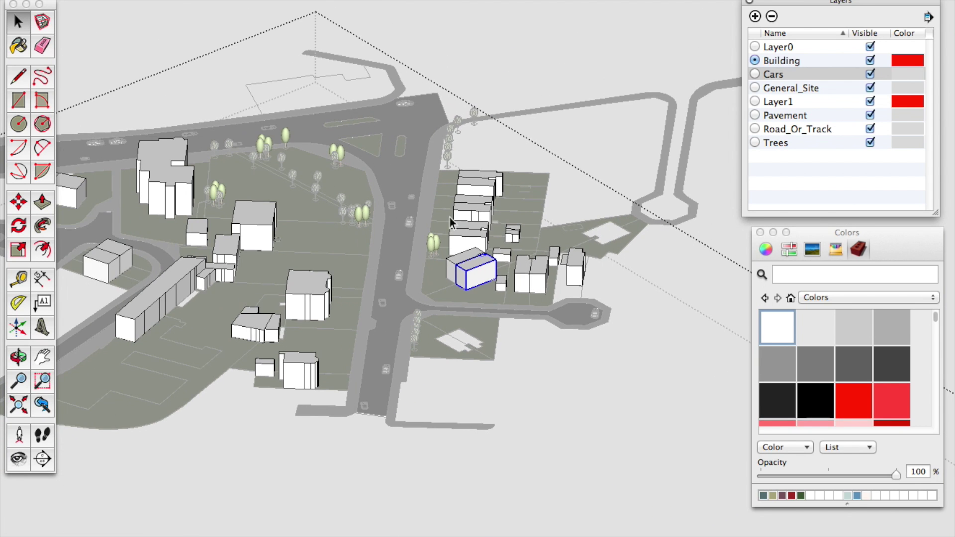
pyautogui.moveTo(432, 282); pyautogui.dragTo(395, 296, button='middle')
pyautogui.click(586, 267)
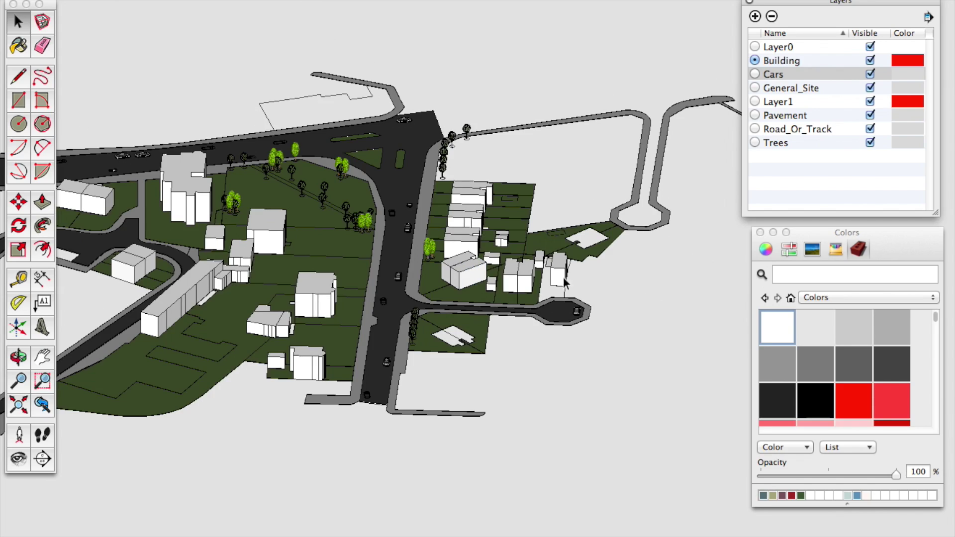
pyautogui.moveTo(535, 292); pyautogui.dragTo(469, 299, button='middle')
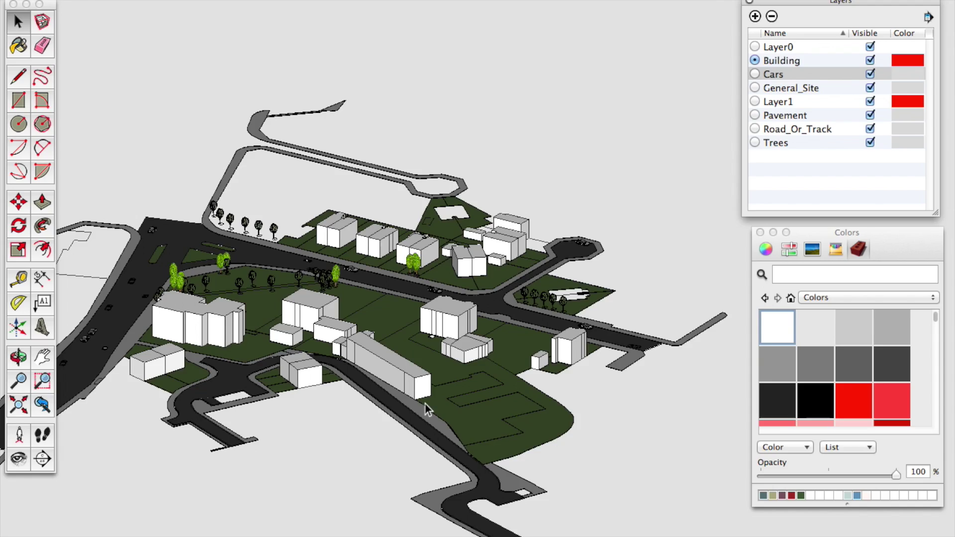
pyautogui.scroll(1, 420, 401)
pyautogui.scroll(-2, 572, 356)
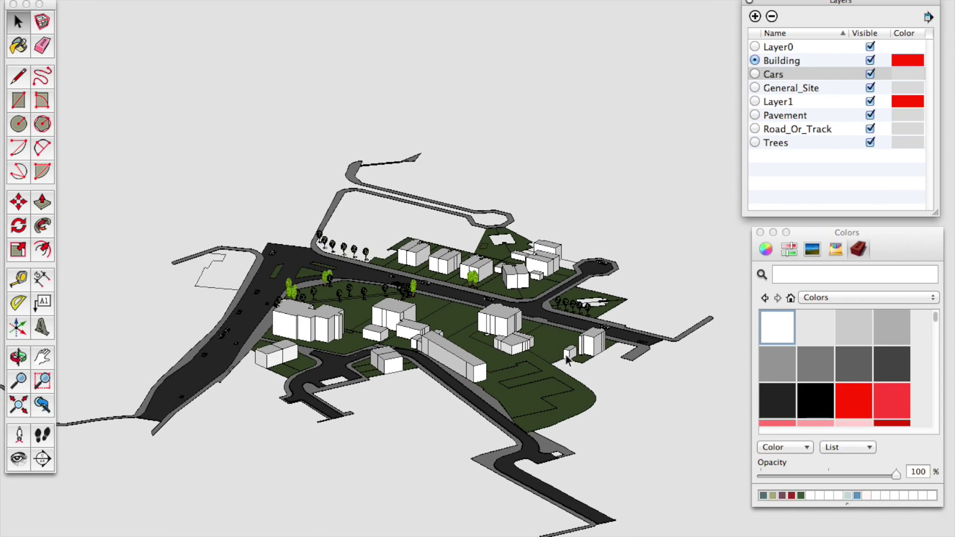
pyautogui.scroll(3, 360, 304)
pyautogui.scroll(-1, 534, 345)
pyautogui.moveTo(535, 346); pyautogui.dragTo(380, 327, button='middle')
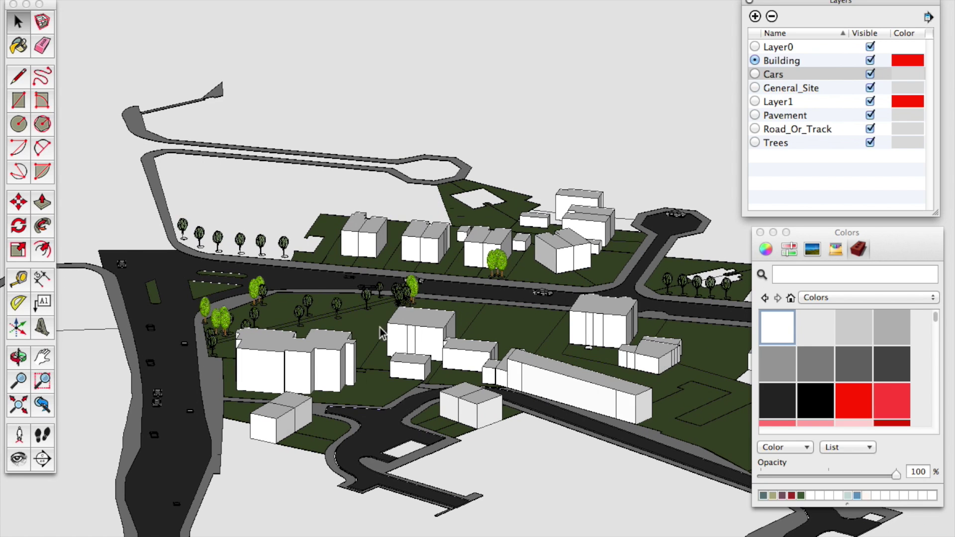